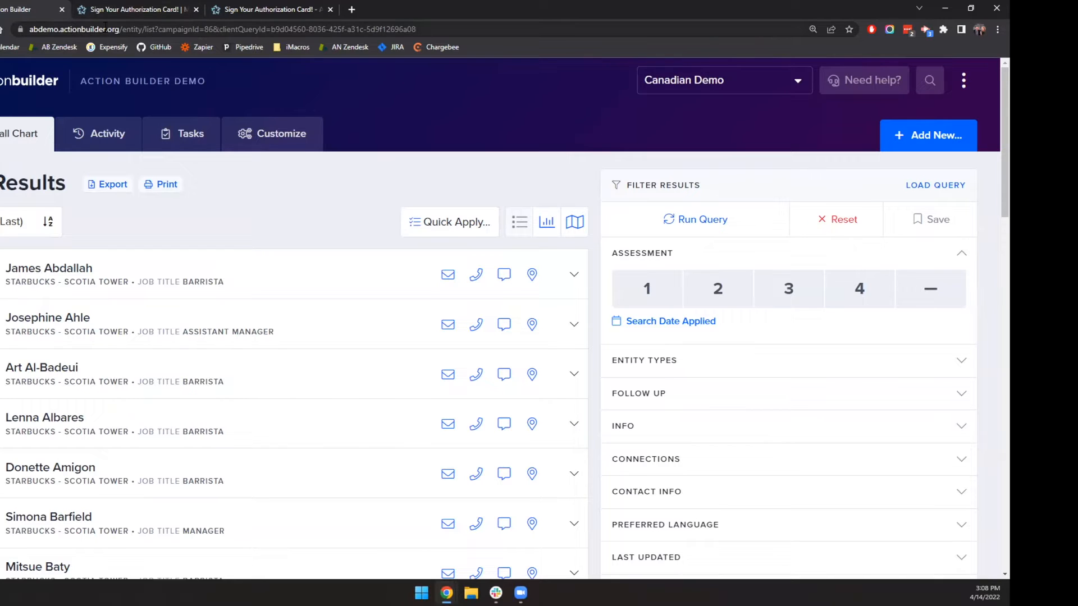
Step: Highlight the demo site's name in the address, then browse the campaign list without switching
{"action": "double_click", "coordinate": [51, 29]}
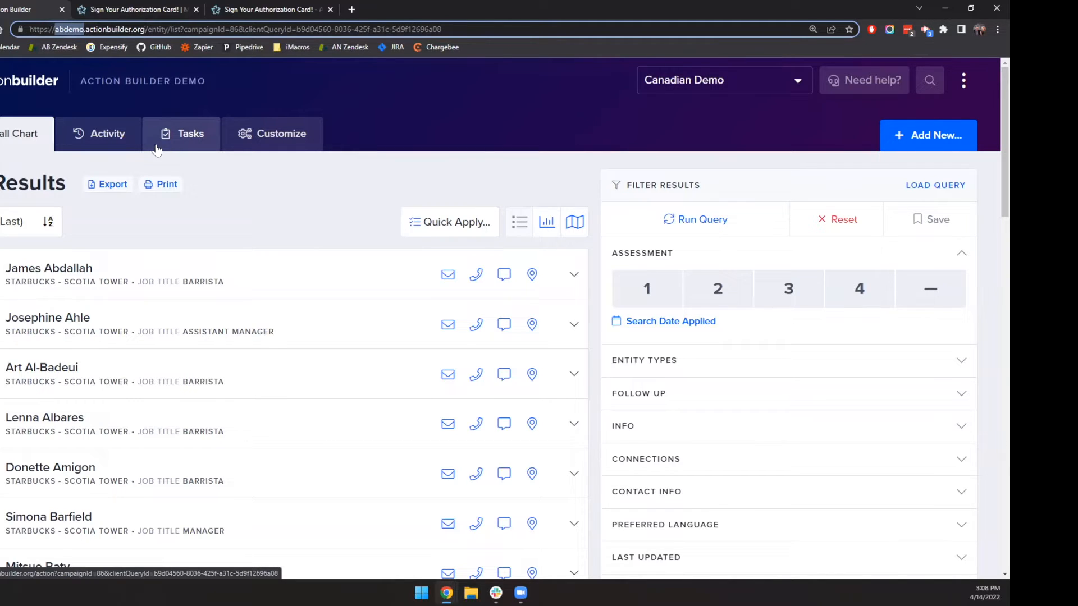
{"action": "left_click", "coordinate": [283, 201]}
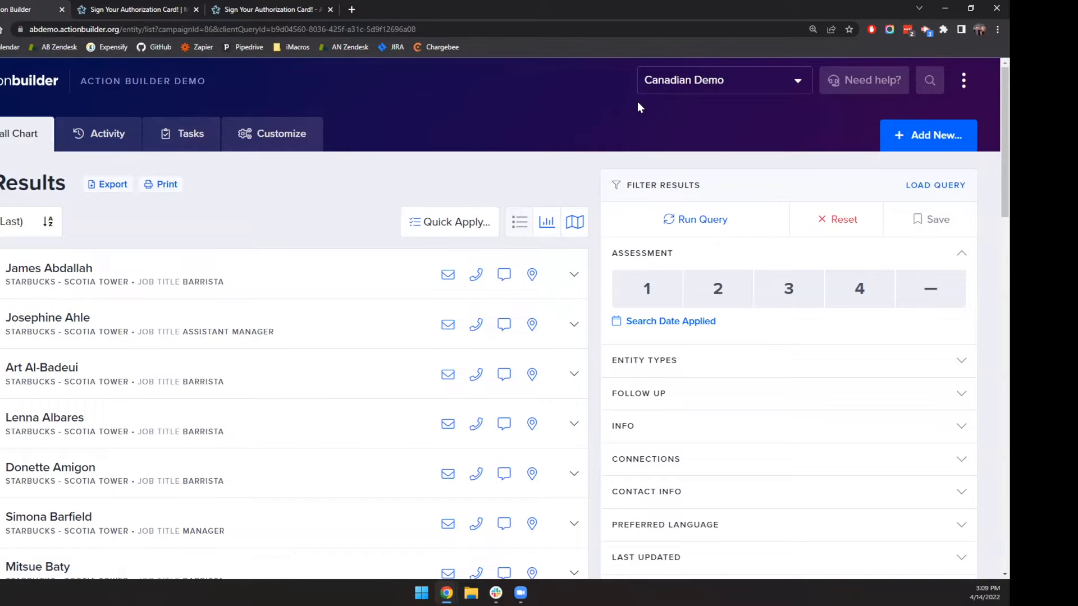
{"action": "left_click", "coordinate": [712, 80]}
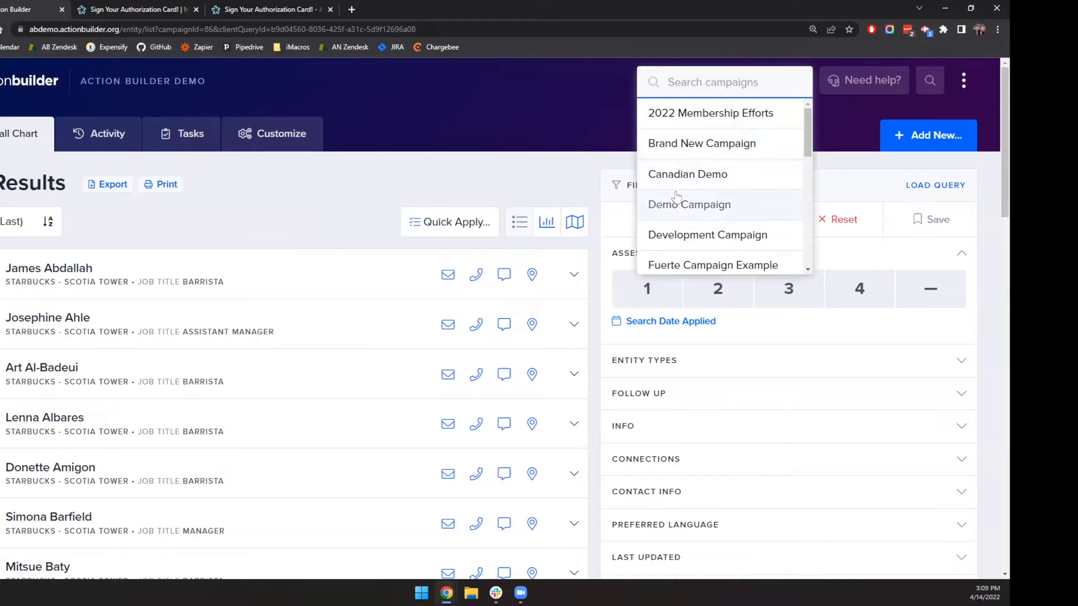
{"action": "scroll", "coordinate": [690, 163], "scroll_direction": "down", "scroll_amount": 1}
{"action": "scroll", "coordinate": [691, 167], "scroll_direction": "up", "scroll_amount": 1}
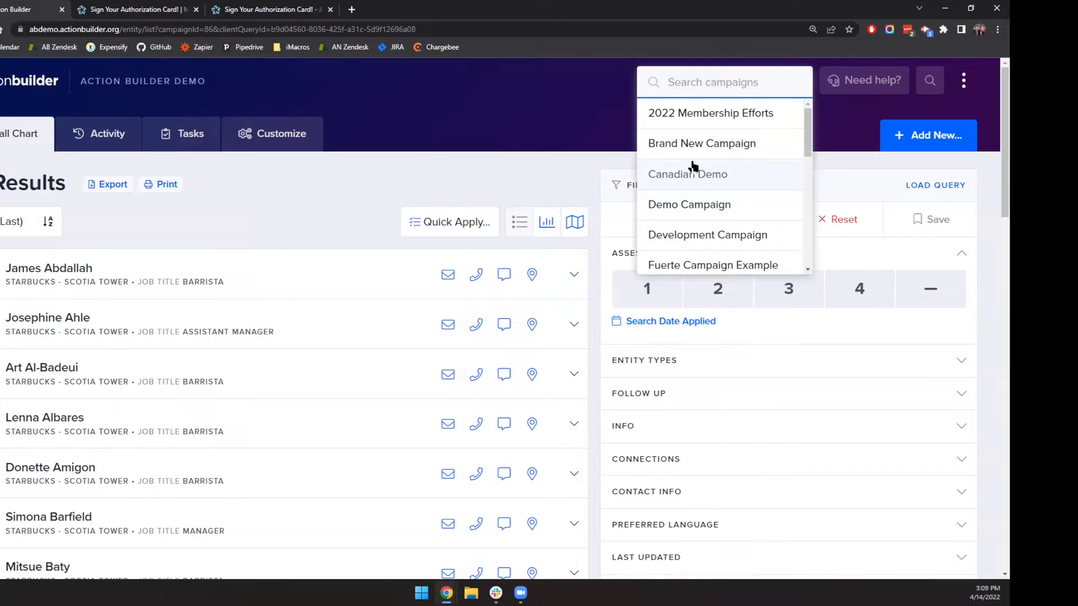
{"action": "left_click", "coordinate": [424, 189]}
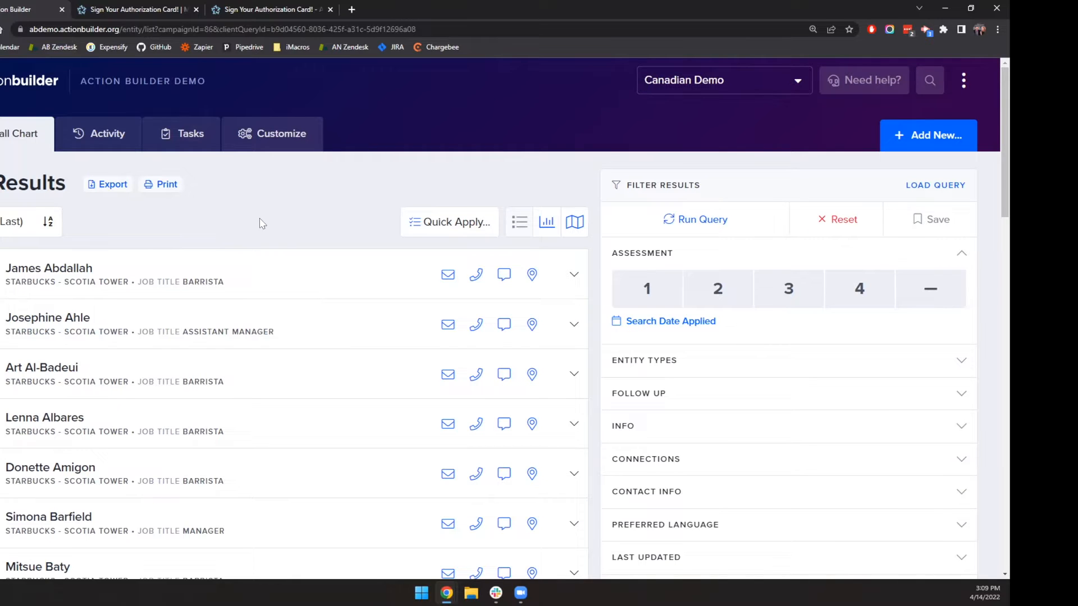
Step: Preview the first contact's email, phone number, messaging options and mailing address
{"action": "scroll", "coordinate": [311, 191], "scroll_direction": "down", "scroll_amount": 1}
{"action": "scroll", "coordinate": [309, 195], "scroll_direction": "up", "scroll_amount": 1}
{"action": "scroll", "coordinate": [260, 248], "scroll_direction": "down", "scroll_amount": 3}
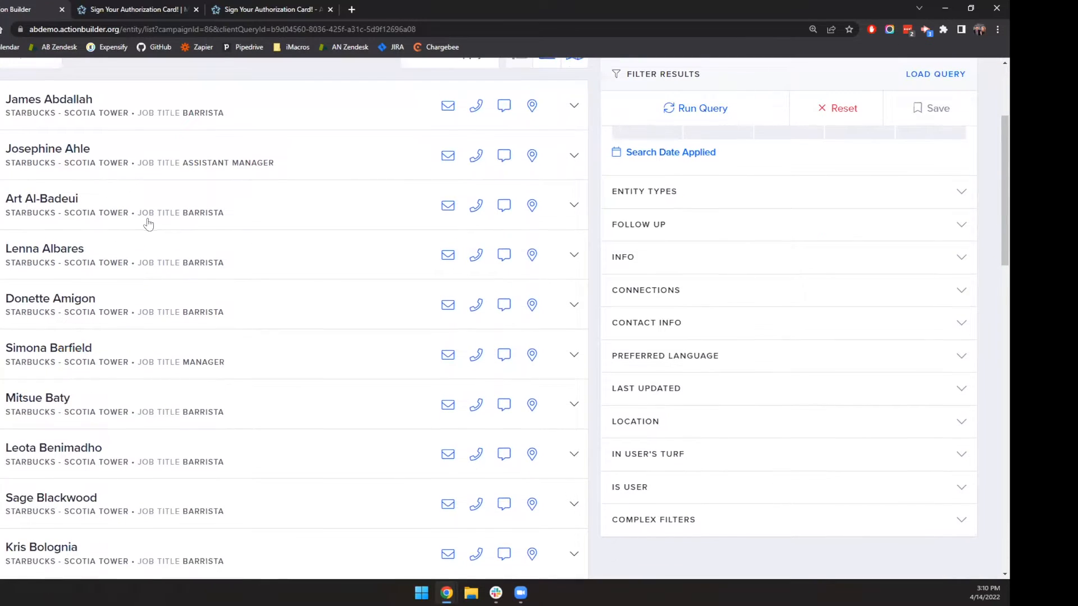
{"action": "scroll", "coordinate": [149, 224], "scroll_direction": "down", "scroll_amount": 10}
{"action": "scroll", "coordinate": [151, 222], "scroll_direction": "up", "scroll_amount": 4}
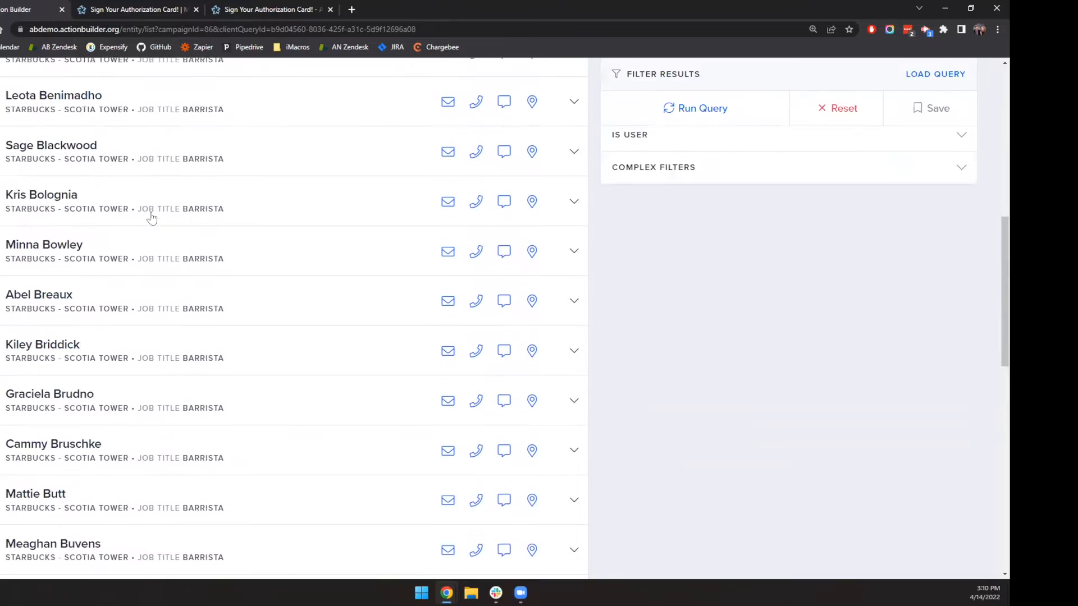
{"action": "scroll", "coordinate": [146, 230], "scroll_direction": "up", "scroll_amount": 9}
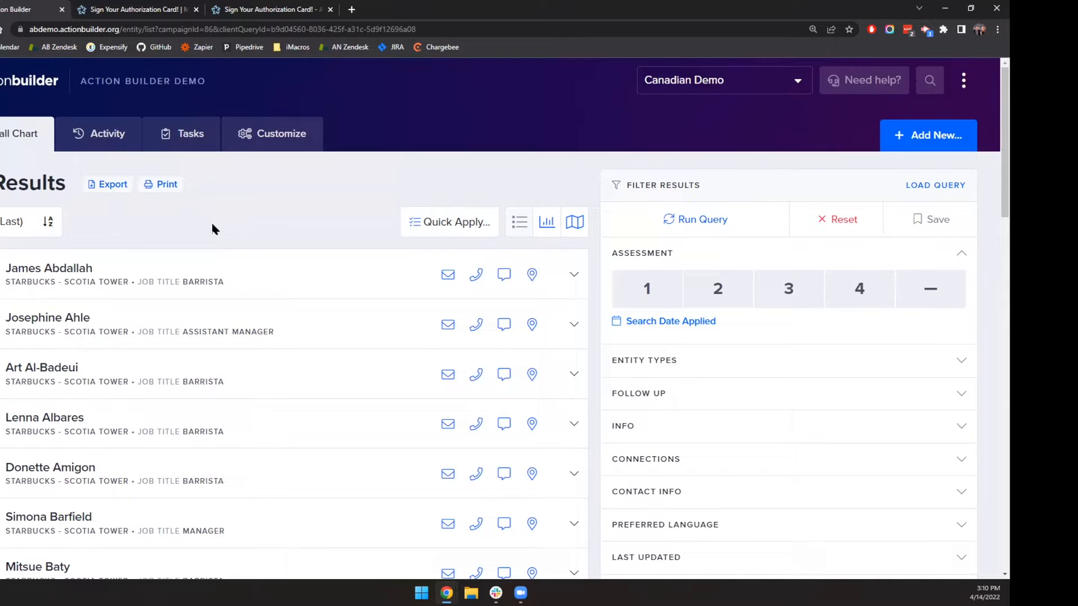
{"action": "left_click", "coordinate": [447, 274]}
{"action": "left_click", "coordinate": [476, 277]}
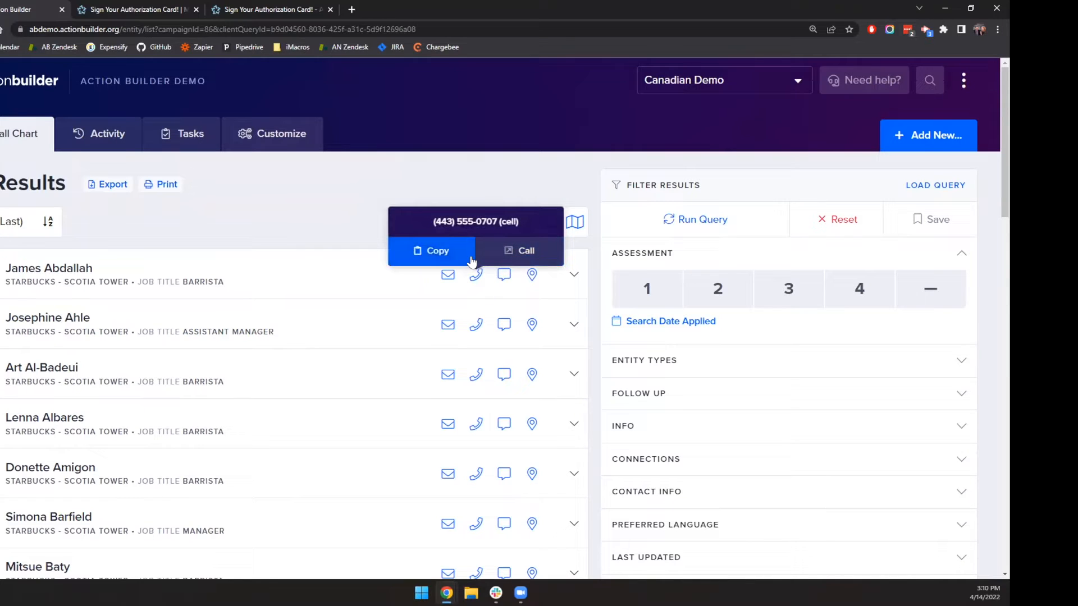
{"action": "left_click", "coordinate": [505, 275]}
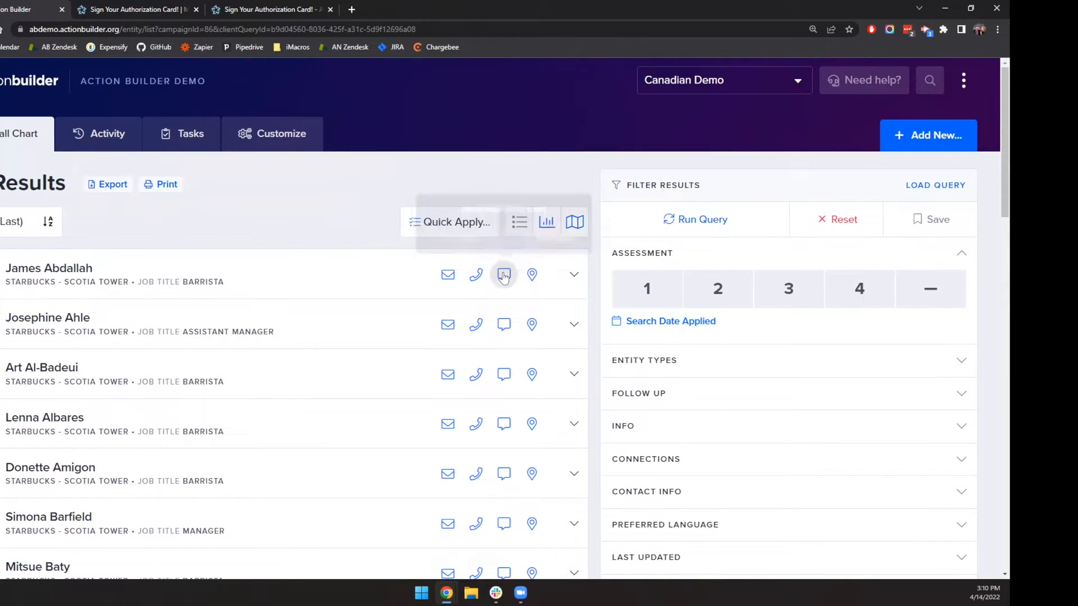
{"action": "left_click", "coordinate": [532, 274]}
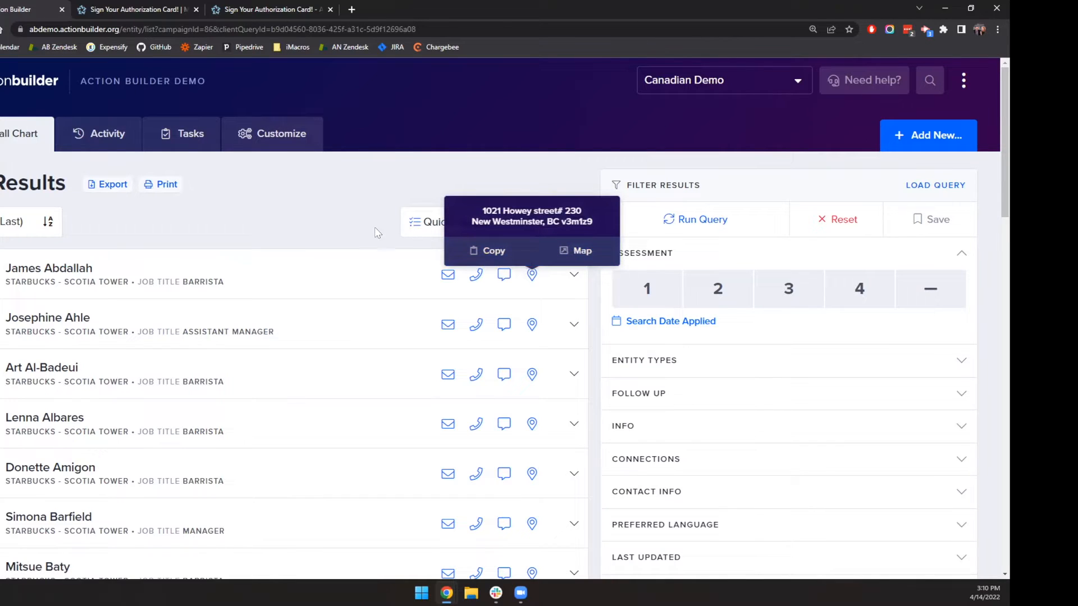
{"action": "left_click", "coordinate": [443, 277]}
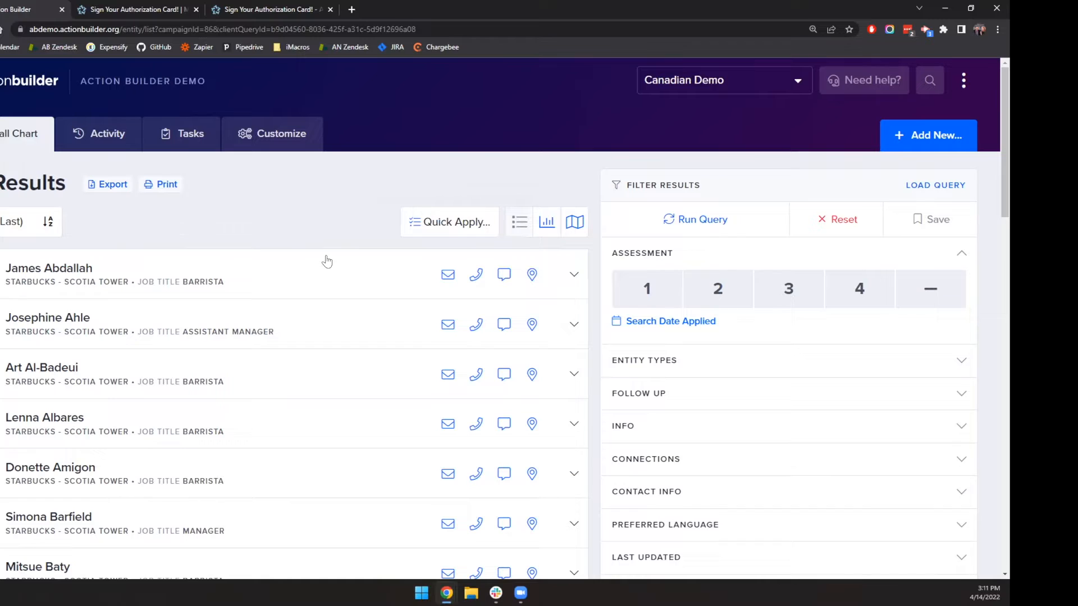
Step: Expand the first contact's row and highlight its Signed Card 'Yes' and organizer values
{"action": "left_click", "coordinate": [574, 278]}
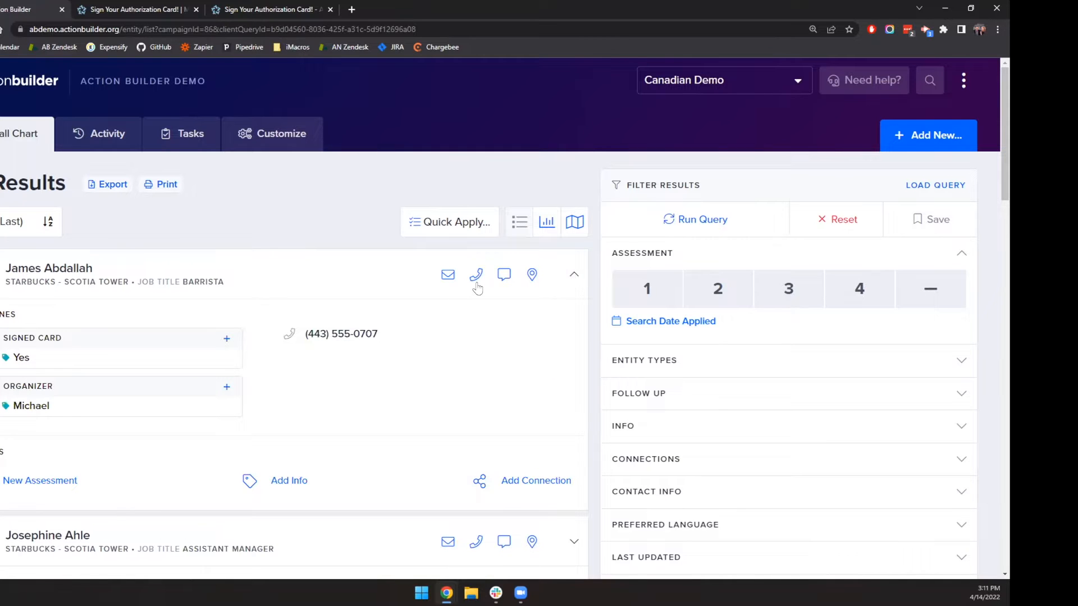
{"action": "scroll", "coordinate": [475, 282], "scroll_direction": "down", "scroll_amount": 2}
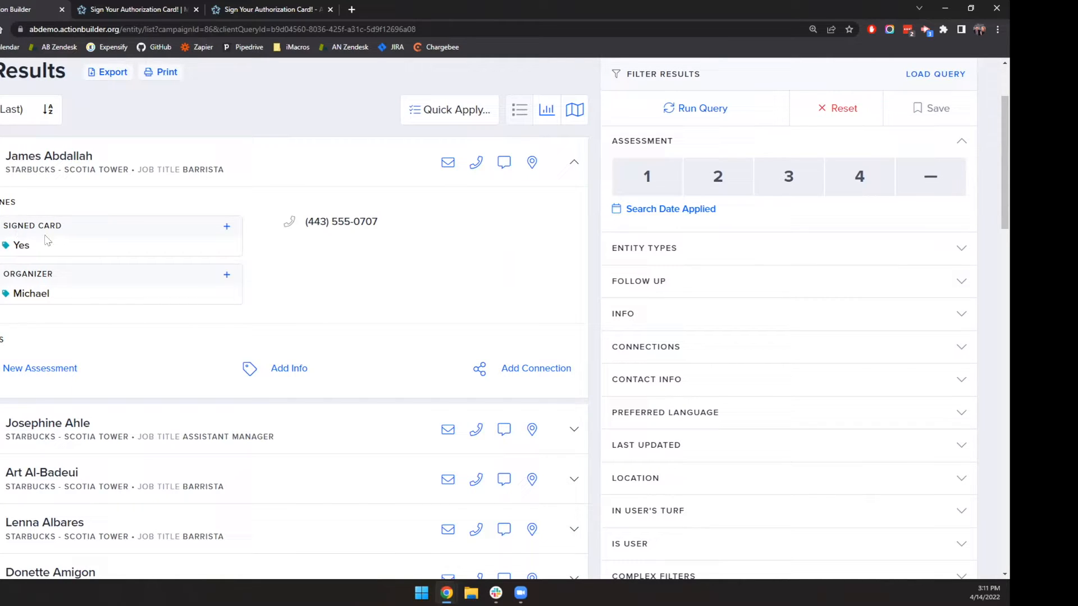
{"action": "left_click_drag", "start_coordinate": [28, 247], "coordinate": [8, 230]}
{"action": "left_click", "coordinate": [26, 244]}
{"action": "left_click_drag", "start_coordinate": [52, 294], "coordinate": [14, 296]}
{"action": "left_click", "coordinate": [62, 299]}
Step: Open the first contact's profile and scroll through Email, Phones, Addresses and Entity IDs
{"action": "left_click", "coordinate": [73, 159]}
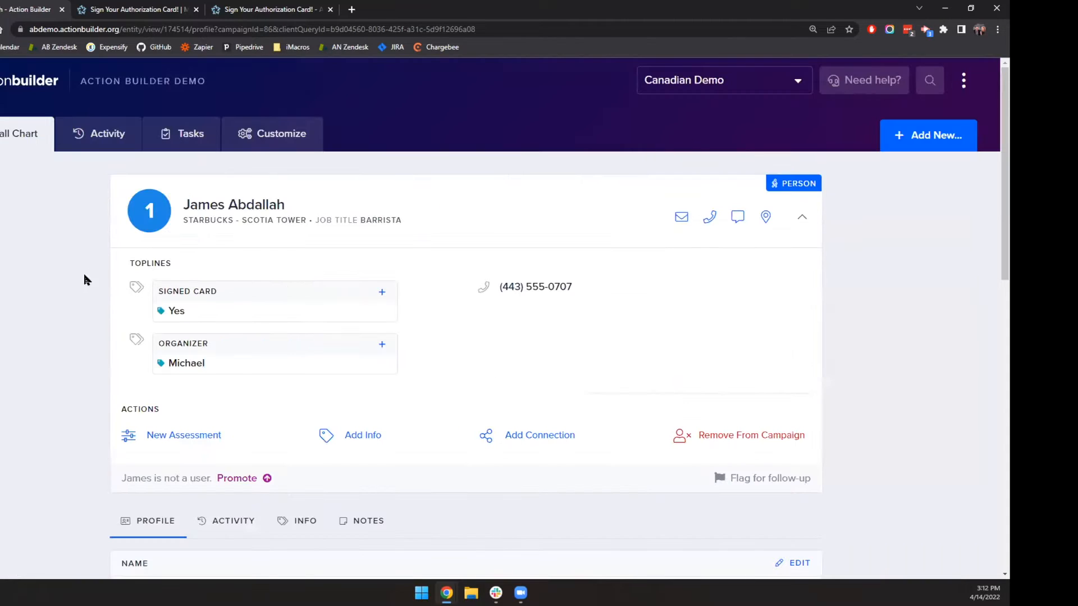
{"action": "scroll", "coordinate": [90, 270], "scroll_direction": "down", "scroll_amount": 2}
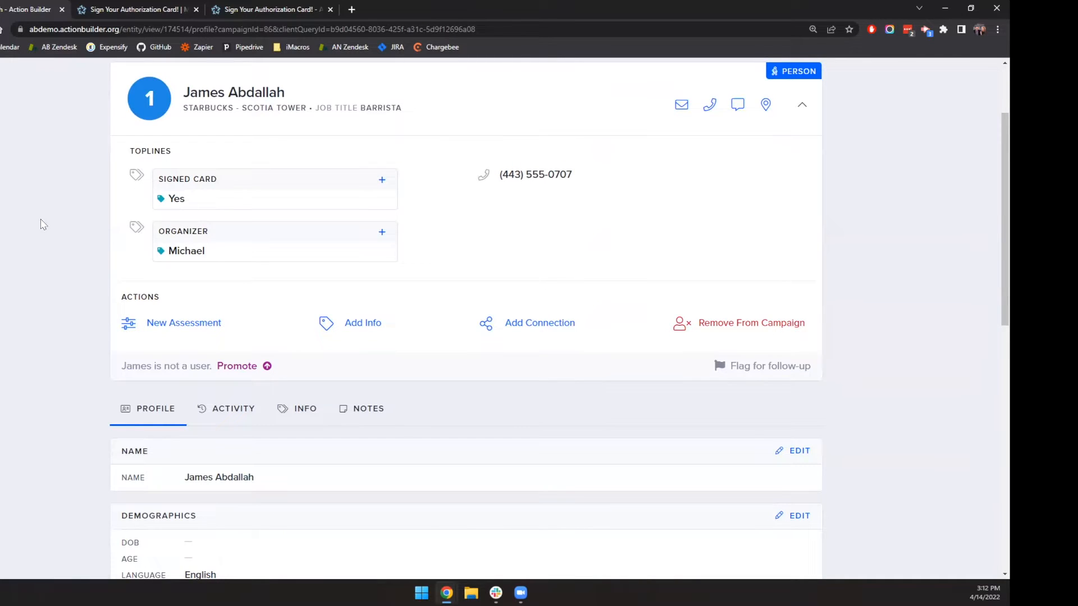
{"action": "scroll", "coordinate": [65, 250], "scroll_direction": "up", "scroll_amount": 3}
{"action": "scroll", "coordinate": [52, 241], "scroll_direction": "down", "scroll_amount": 8}
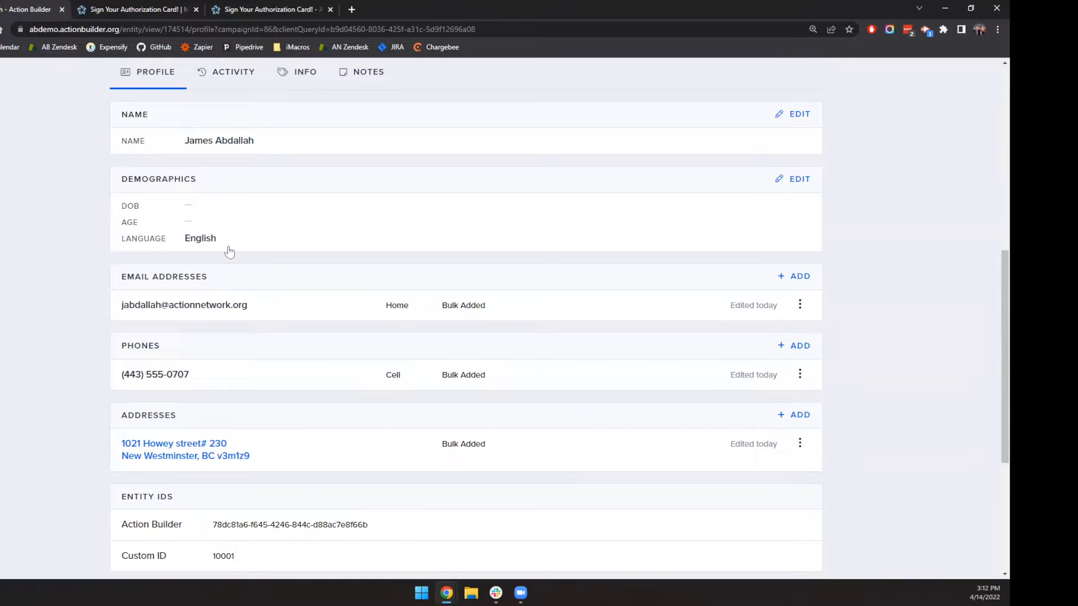
{"action": "scroll", "coordinate": [227, 250], "scroll_direction": "down", "scroll_amount": 1}
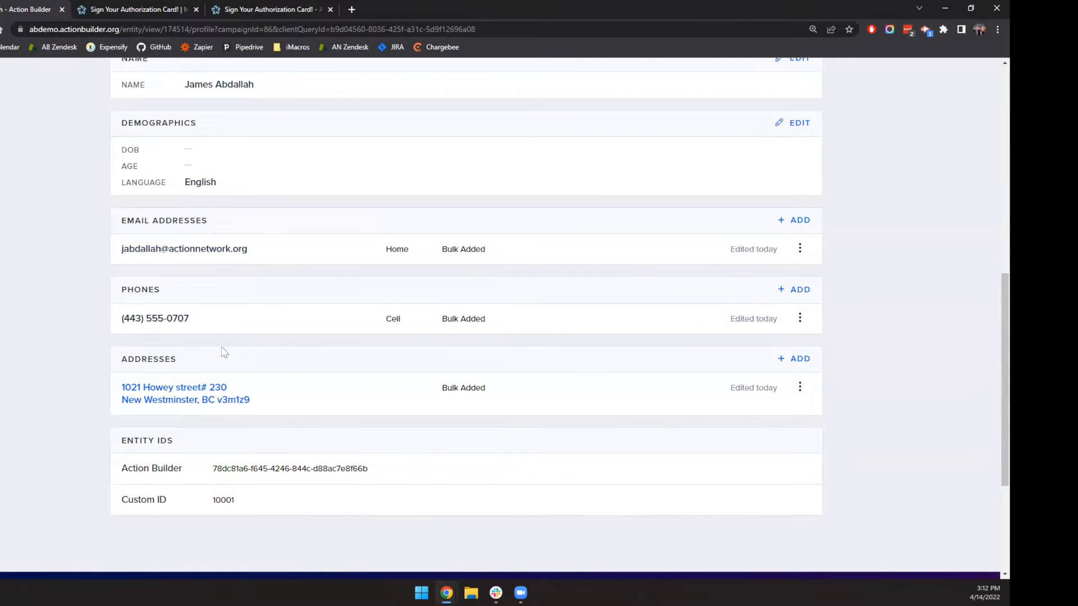
{"action": "scroll", "coordinate": [218, 369], "scroll_direction": "down", "scroll_amount": 1}
{"action": "scroll", "coordinate": [218, 370], "scroll_direction": "down", "scroll_amount": 2}
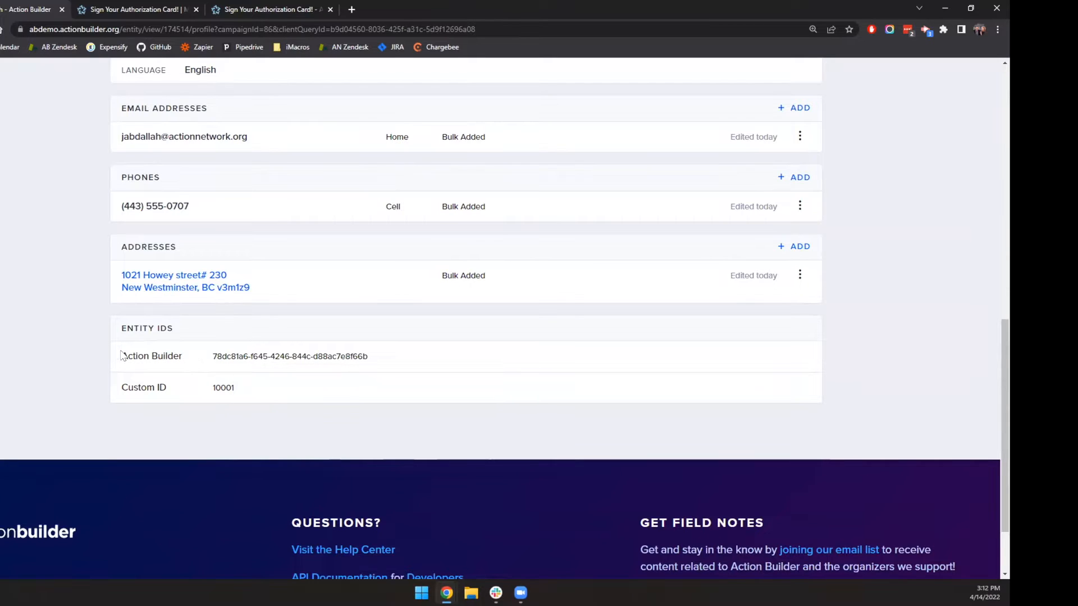
{"action": "scroll", "coordinate": [98, 348], "scroll_direction": "up", "scroll_amount": 1}
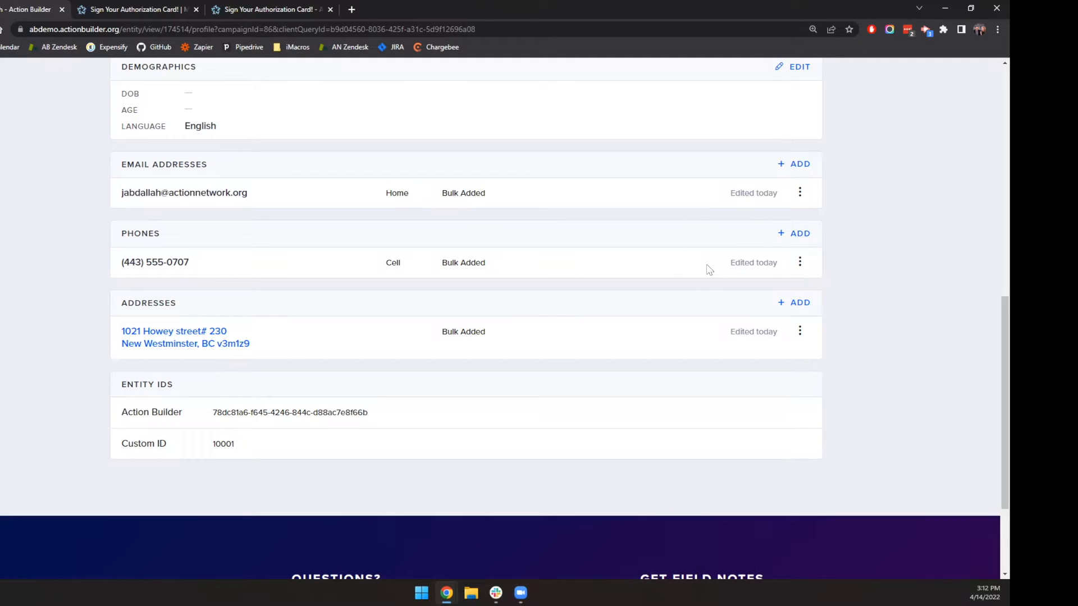
Step: Mark the contact's cell phone number as Confirmed so it shows Verified
{"action": "left_click", "coordinate": [800, 262]}
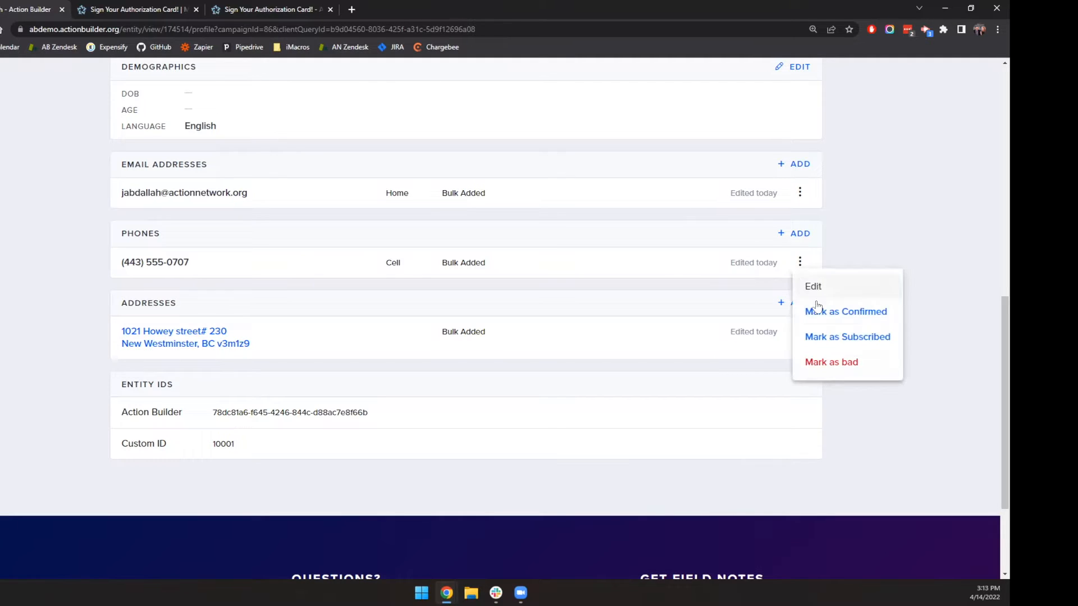
{"action": "left_click", "coordinate": [815, 316]}
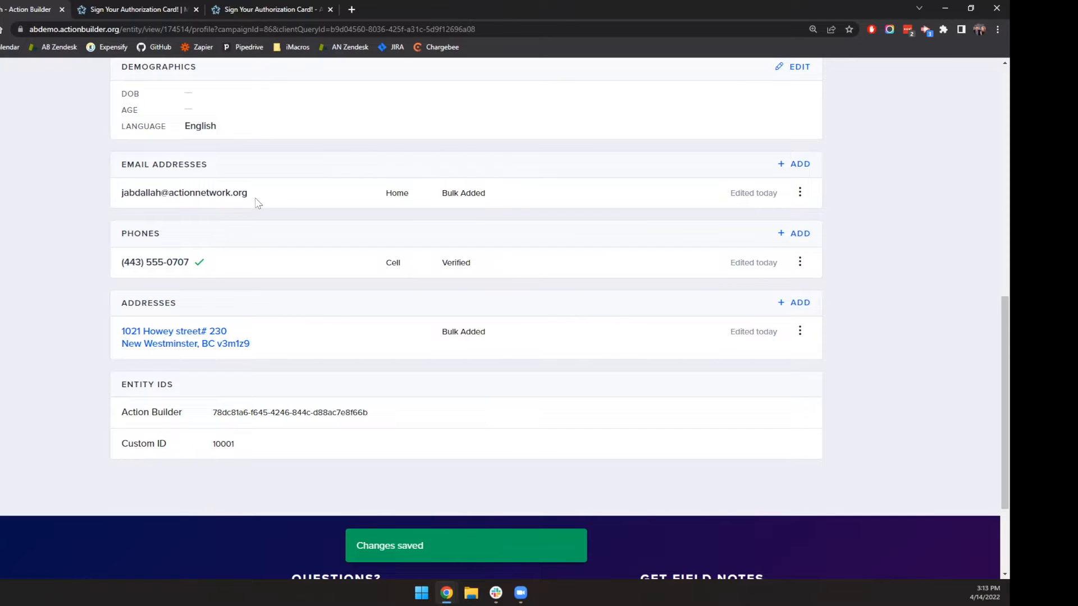
{"action": "scroll", "coordinate": [269, 219], "scroll_direction": "up", "scroll_amount": 1}
{"action": "scroll", "coordinate": [354, 248], "scroll_direction": "down", "scroll_amount": 1}
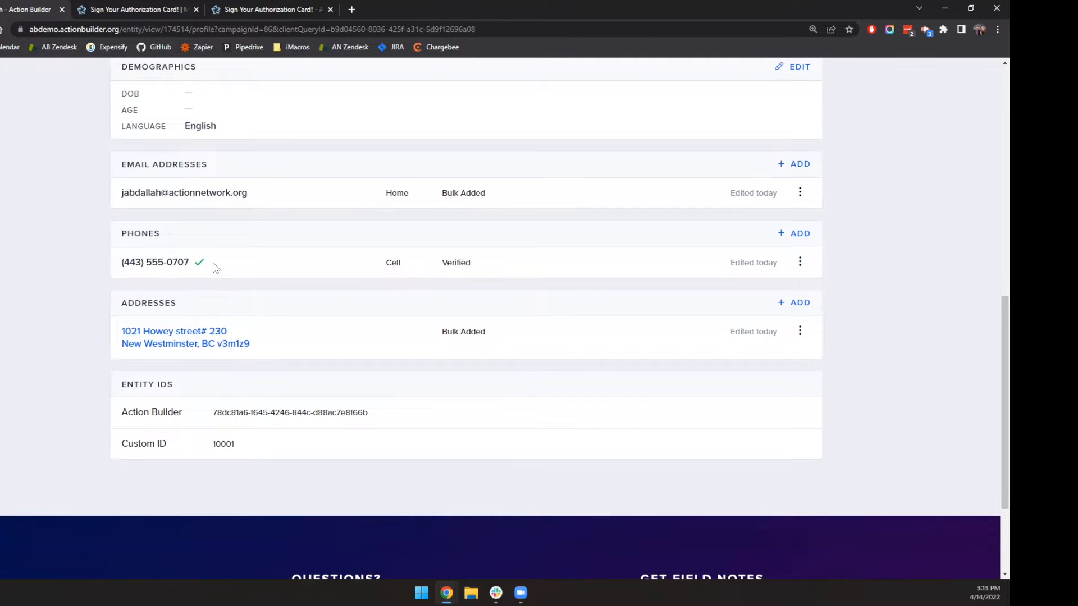
{"action": "scroll", "coordinate": [240, 279], "scroll_direction": "up", "scroll_amount": 4}
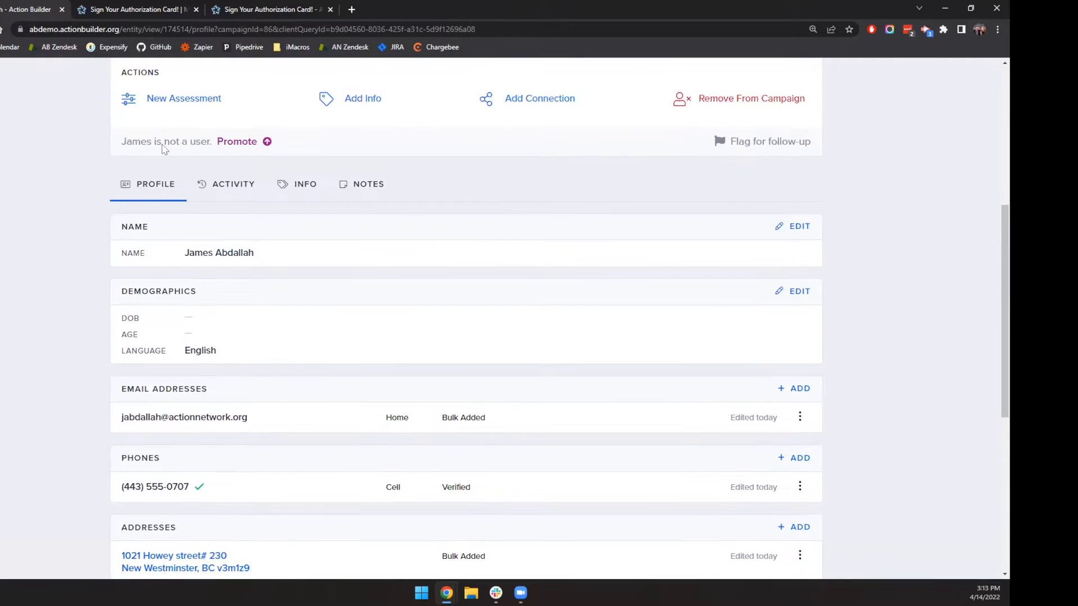
Step: Switch to the Activity tab and review its 2 updates and Filter Results panel
{"action": "left_click", "coordinate": [227, 190]}
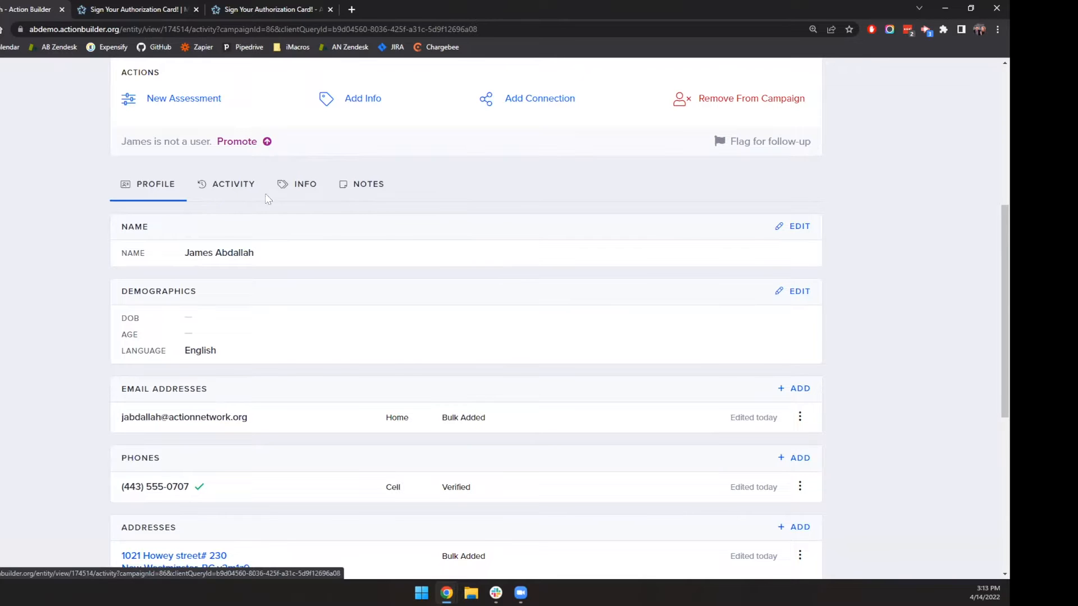
{"action": "scroll", "coordinate": [292, 236], "scroll_direction": "down", "scroll_amount": 3}
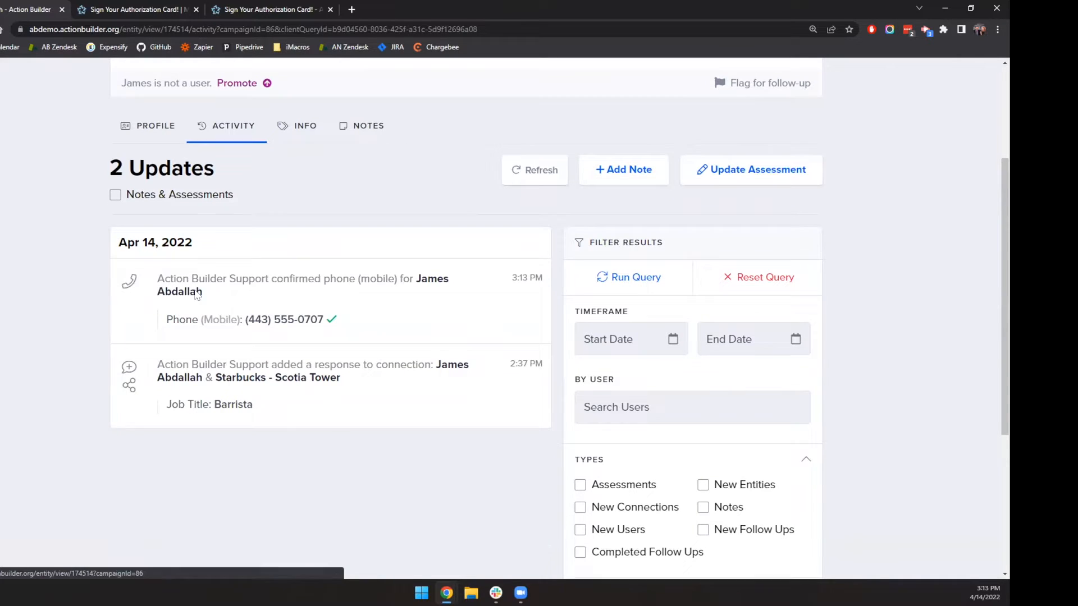
{"action": "scroll", "coordinate": [169, 270], "scroll_direction": "down", "scroll_amount": 1}
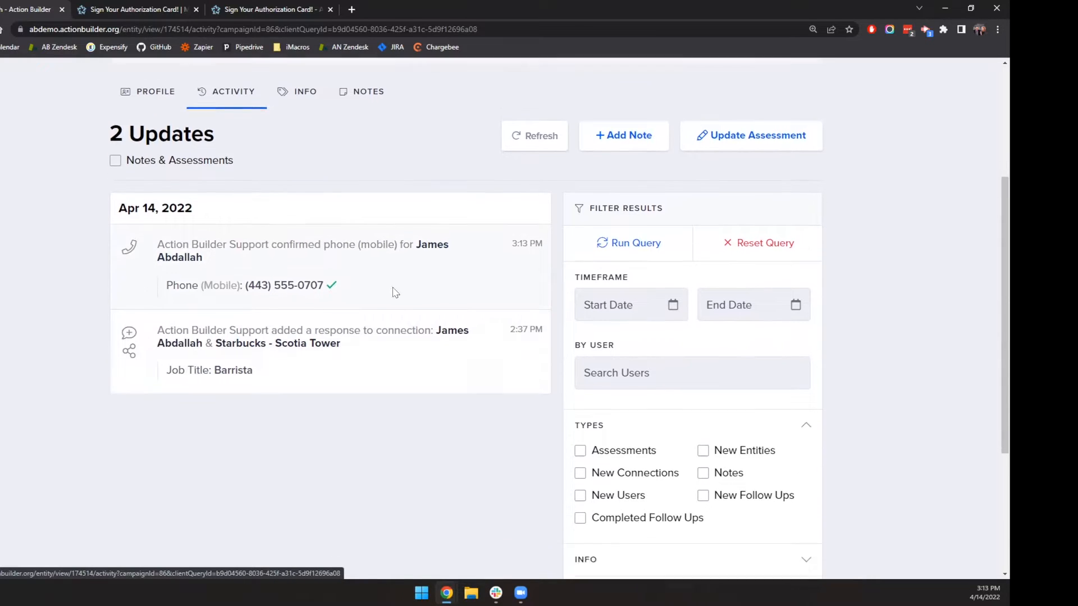
{"action": "scroll", "coordinate": [562, 253], "scroll_direction": "down", "scroll_amount": 2}
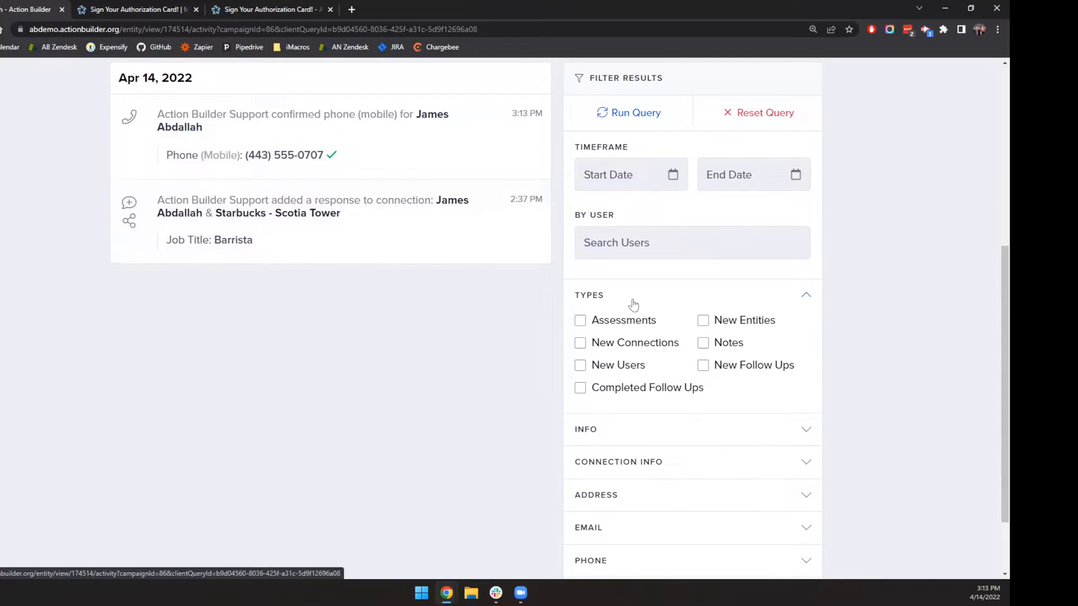
{"action": "scroll", "coordinate": [277, 296], "scroll_direction": "up", "scroll_amount": 3}
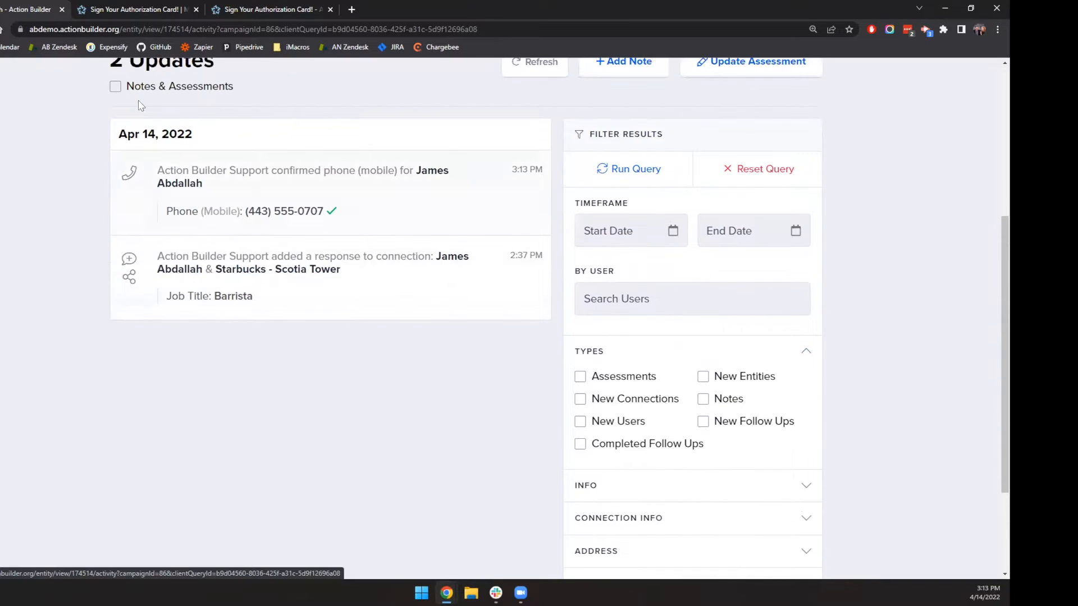
{"action": "scroll", "coordinate": [350, 300], "scroll_direction": "down", "scroll_amount": 2}
{"action": "scroll", "coordinate": [281, 308], "scroll_direction": "down", "scroll_amount": 1}
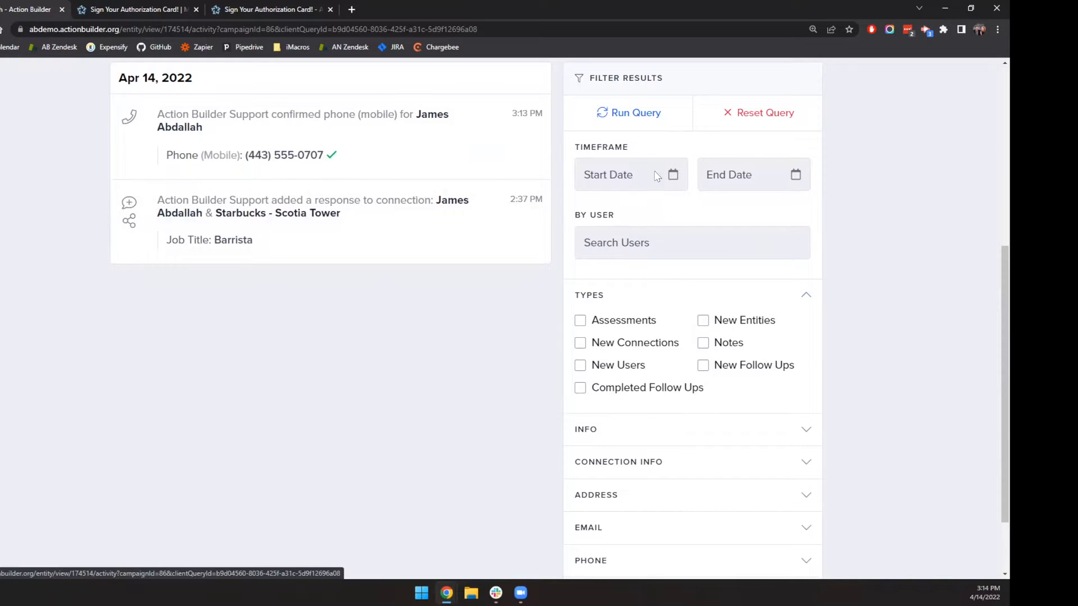
{"action": "scroll", "coordinate": [629, 337], "scroll_direction": "down", "scroll_amount": 2}
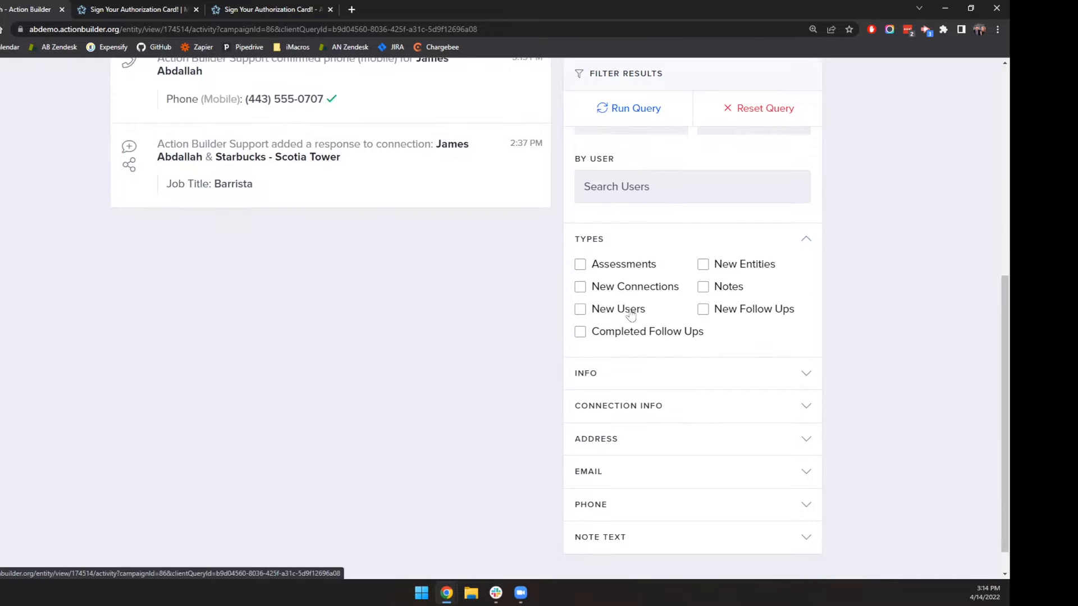
{"action": "scroll", "coordinate": [621, 401], "scroll_direction": "up", "scroll_amount": 4}
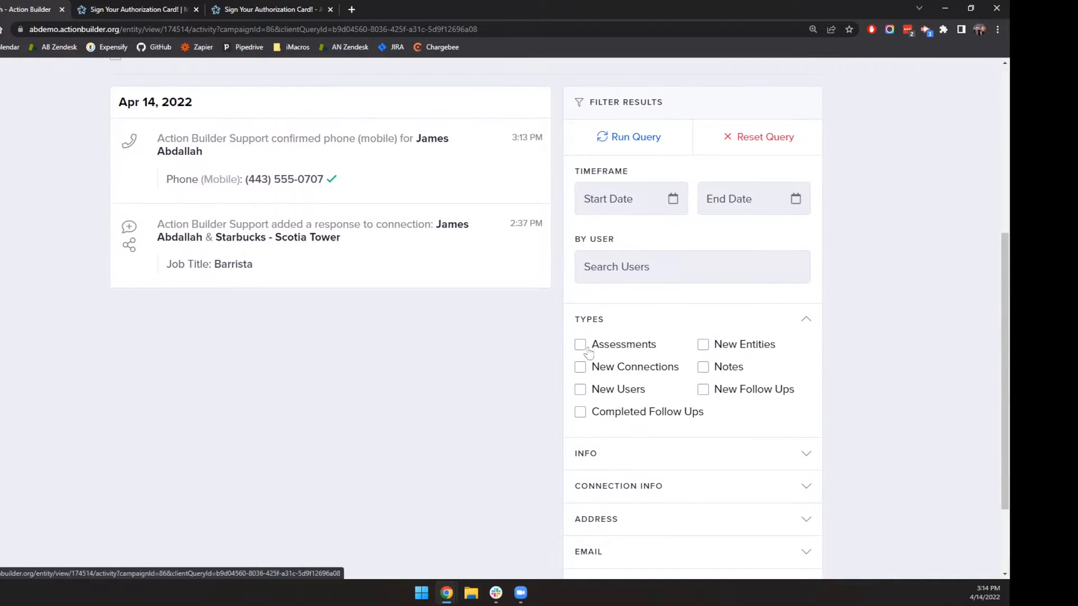
{"action": "scroll", "coordinate": [592, 351], "scroll_direction": "up", "scroll_amount": 1}
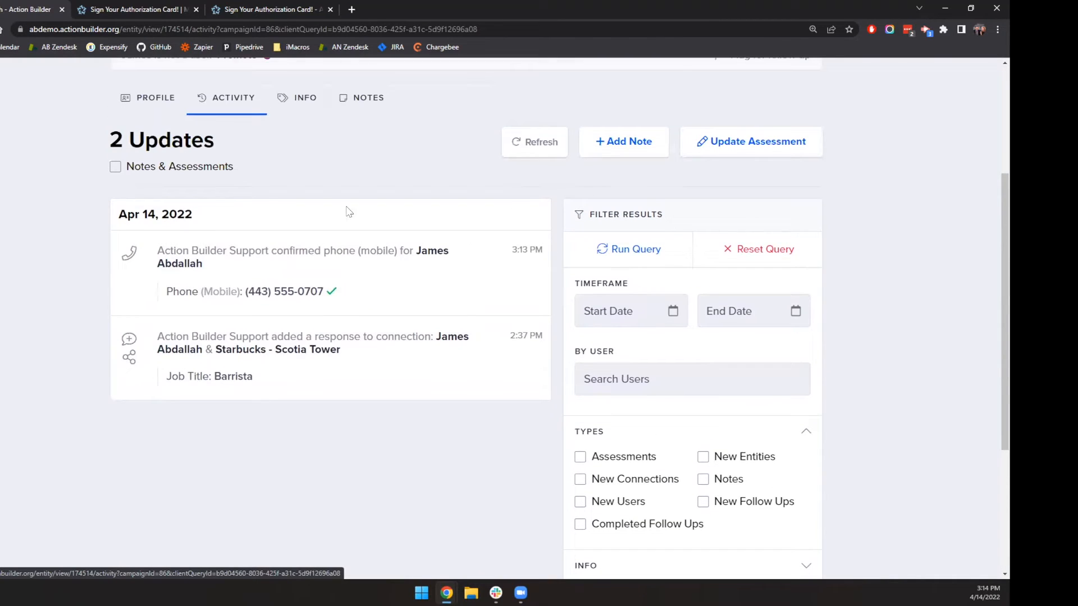
Step: Save a note reading 'Note' on the profile, then start a new assessment
{"action": "left_click", "coordinate": [622, 147]}
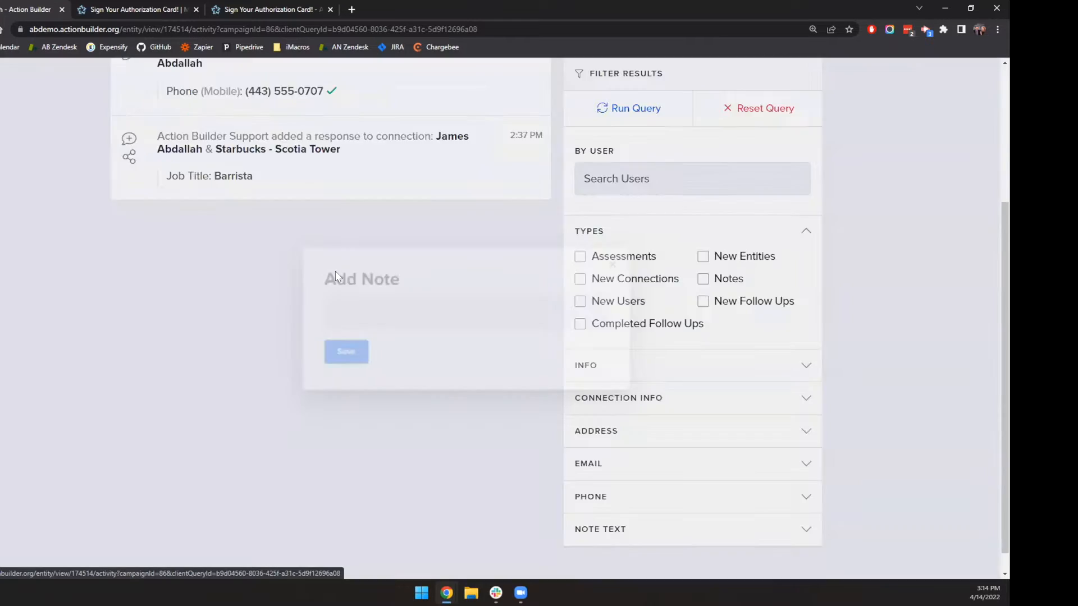
{"action": "type", "text": "No"}
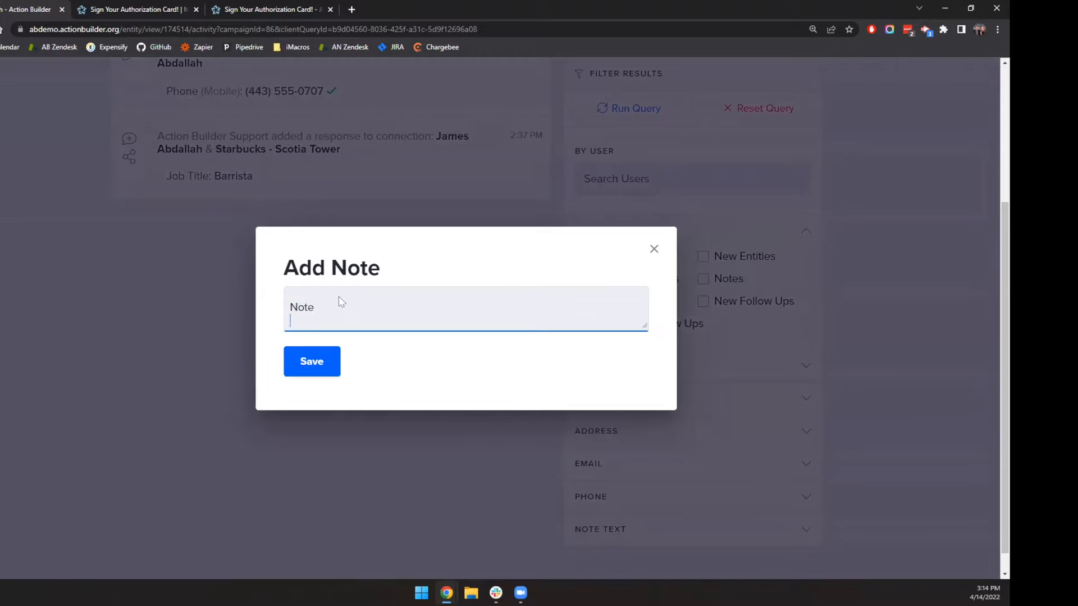
{"action": "type", "text": "te"}
{"action": "left_click", "coordinate": [323, 370]}
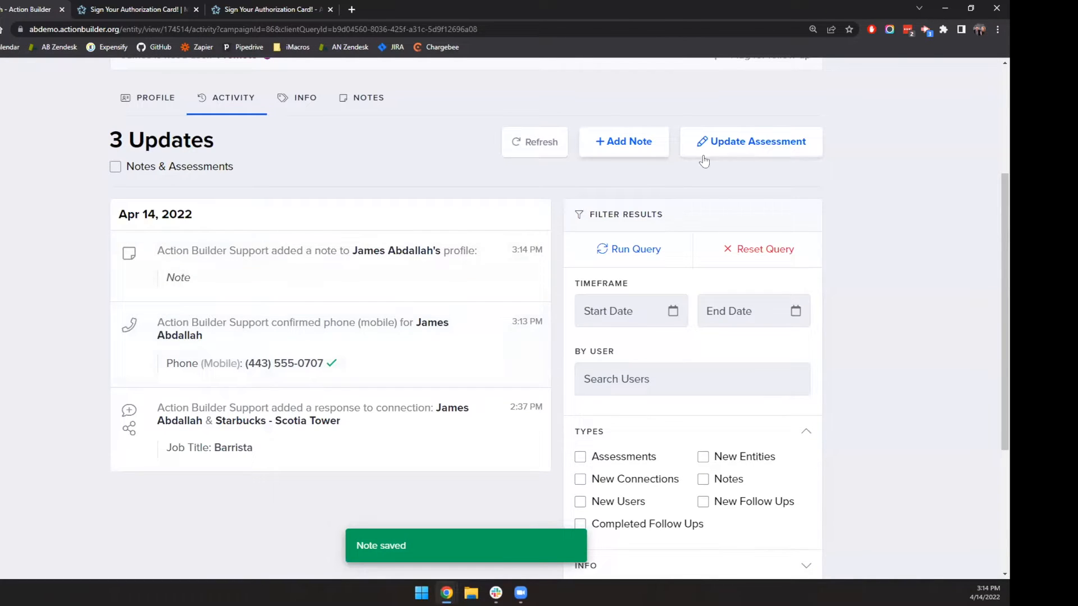
{"action": "left_click", "coordinate": [740, 147]}
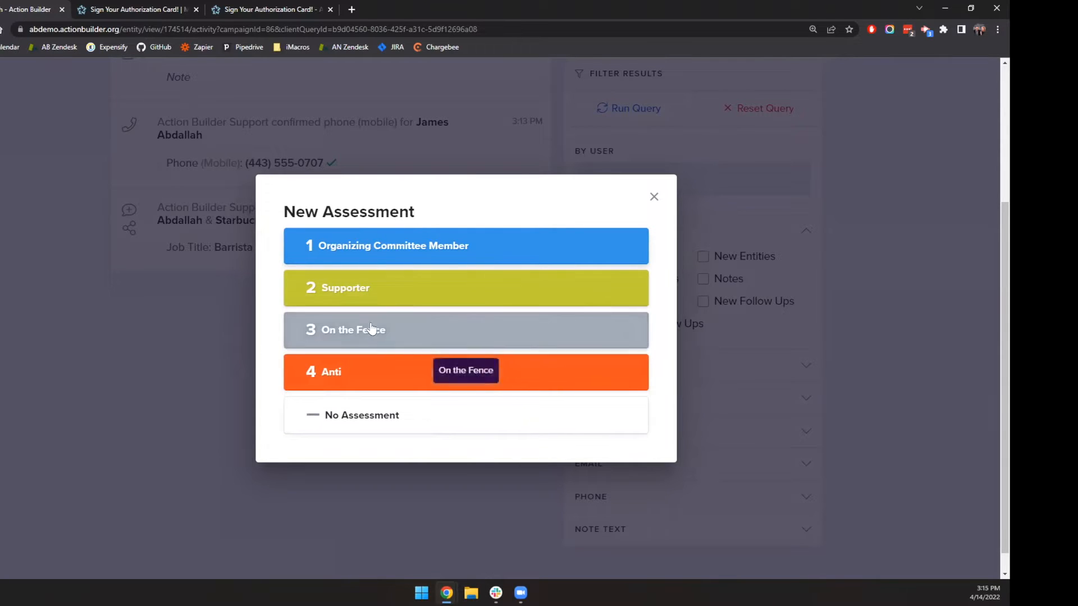
Step: Set the assessment to 1 Organizing Committee Member and go back to the Wall Chart
{"action": "left_click", "coordinate": [351, 249]}
{"action": "scroll", "coordinate": [231, 272], "scroll_direction": "up", "scroll_amount": 4}
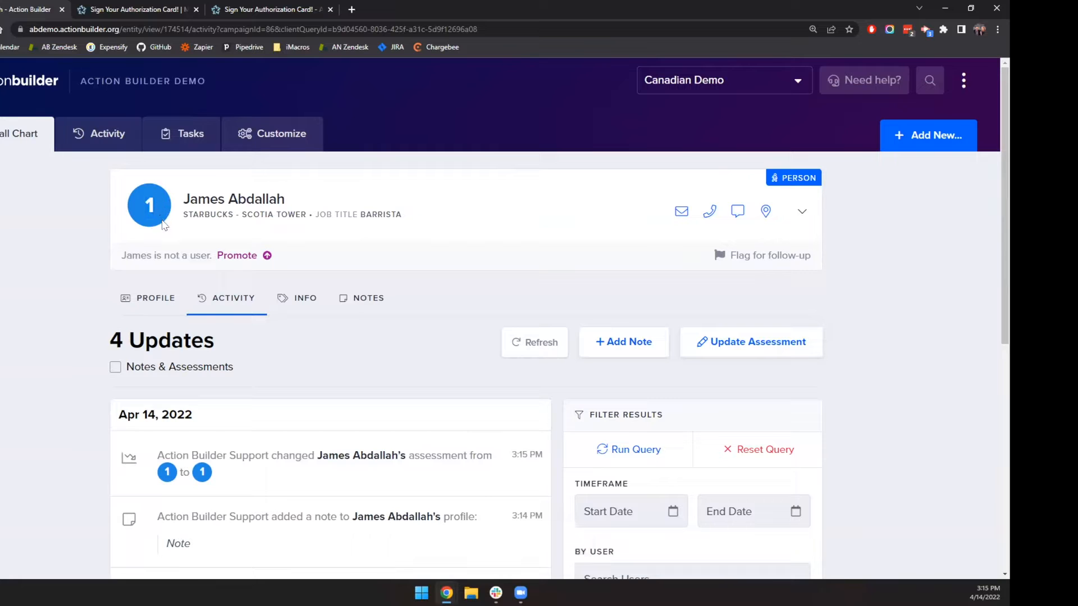
{"action": "left_click", "coordinate": [5, 144]}
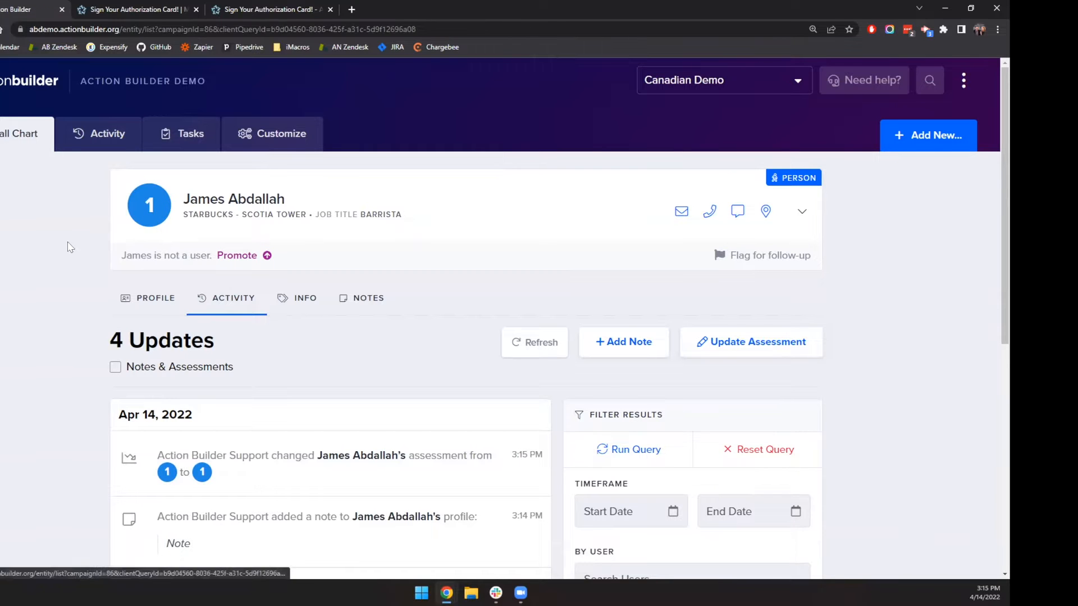
Step: Reopen the contact's profile and view its Activity log with four updates
{"action": "scroll", "coordinate": [56, 286], "scroll_direction": "down", "scroll_amount": 3}
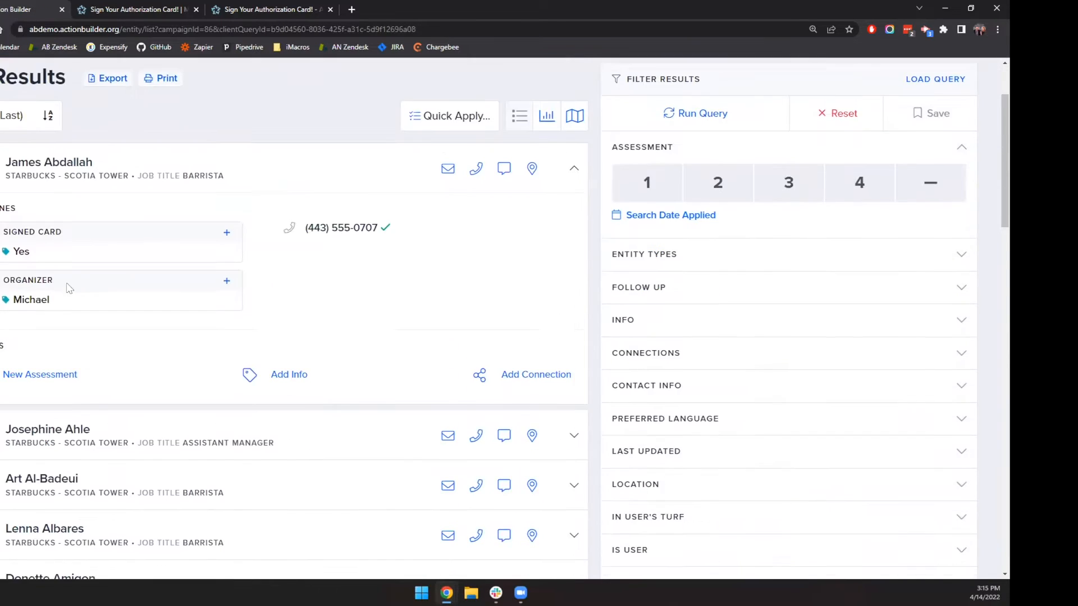
{"action": "scroll", "coordinate": [58, 278], "scroll_direction": "up", "scroll_amount": 3}
{"action": "left_click", "coordinate": [59, 269]}
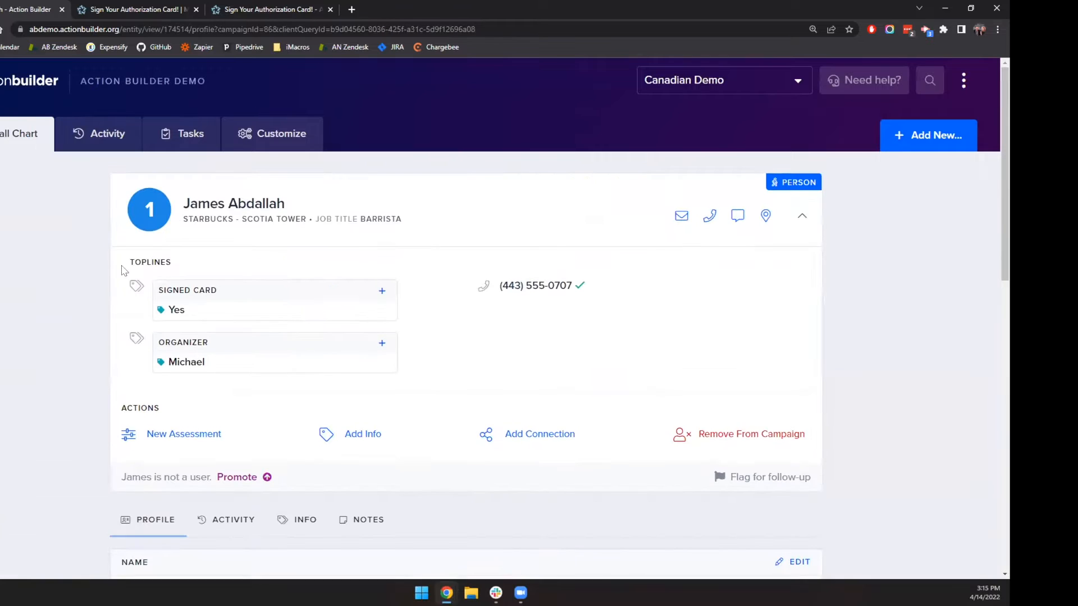
{"action": "scroll", "coordinate": [200, 301], "scroll_direction": "down", "scroll_amount": 3}
{"action": "left_click", "coordinate": [217, 351]}
{"action": "scroll", "coordinate": [162, 301], "scroll_direction": "down", "scroll_amount": 3}
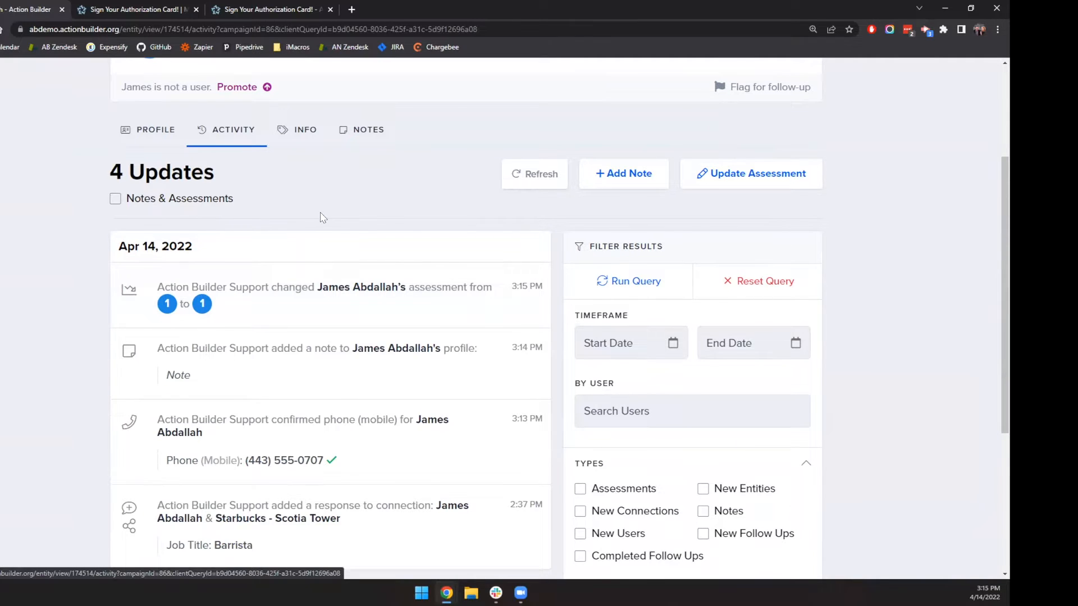
{"action": "scroll", "coordinate": [319, 216], "scroll_direction": "up", "scroll_amount": 2}
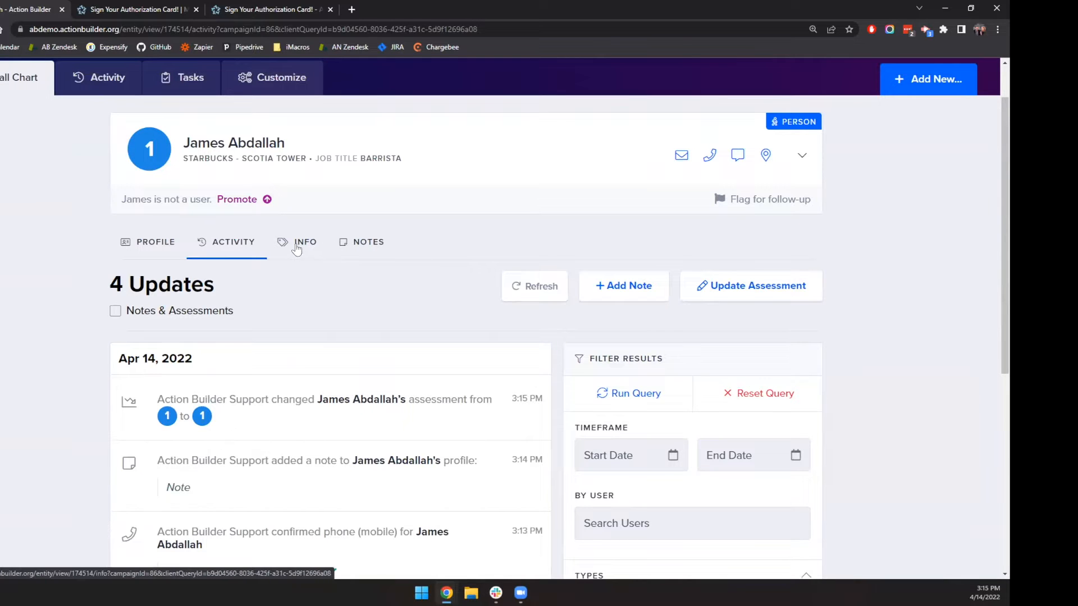
Step: View the contact's saved note on the Notes tab
{"action": "left_click", "coordinate": [353, 243]}
{"action": "scroll", "coordinate": [333, 284], "scroll_direction": "down", "scroll_amount": 3}
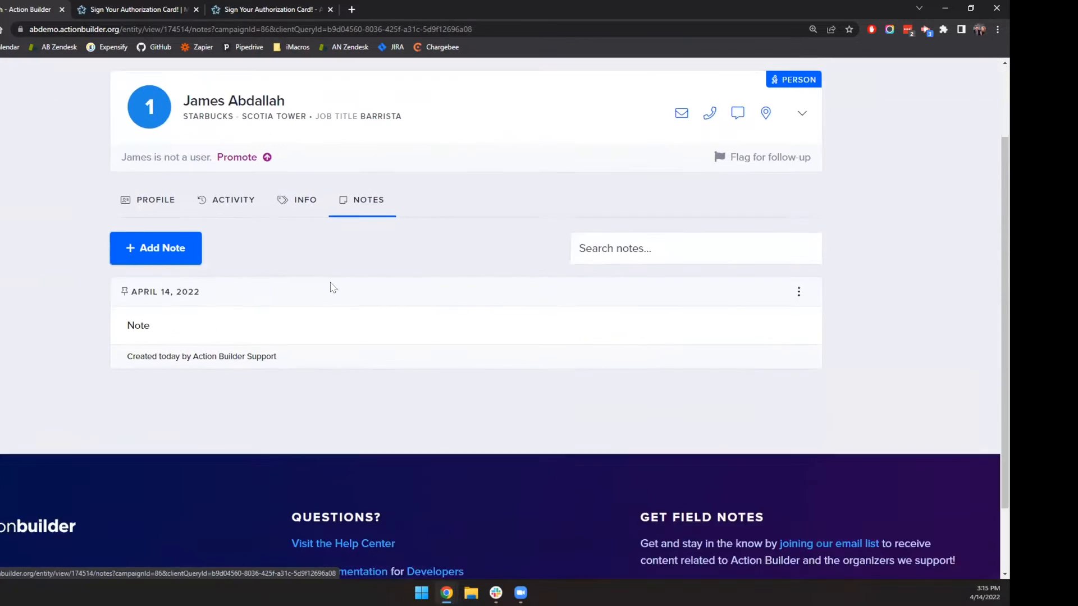
{"action": "left_click_drag", "start_coordinate": [134, 312], "coordinate": [125, 313]}
{"action": "left_click", "coordinate": [160, 313]}
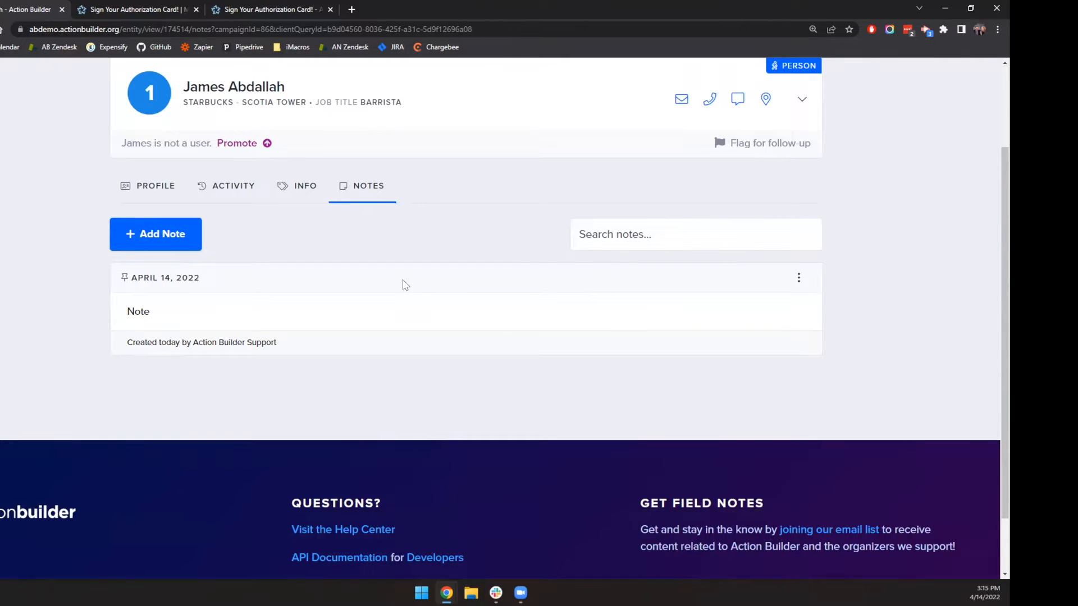
Step: Open and cancel a new note form, then view the Info tab's connections
{"action": "left_click", "coordinate": [172, 242]}
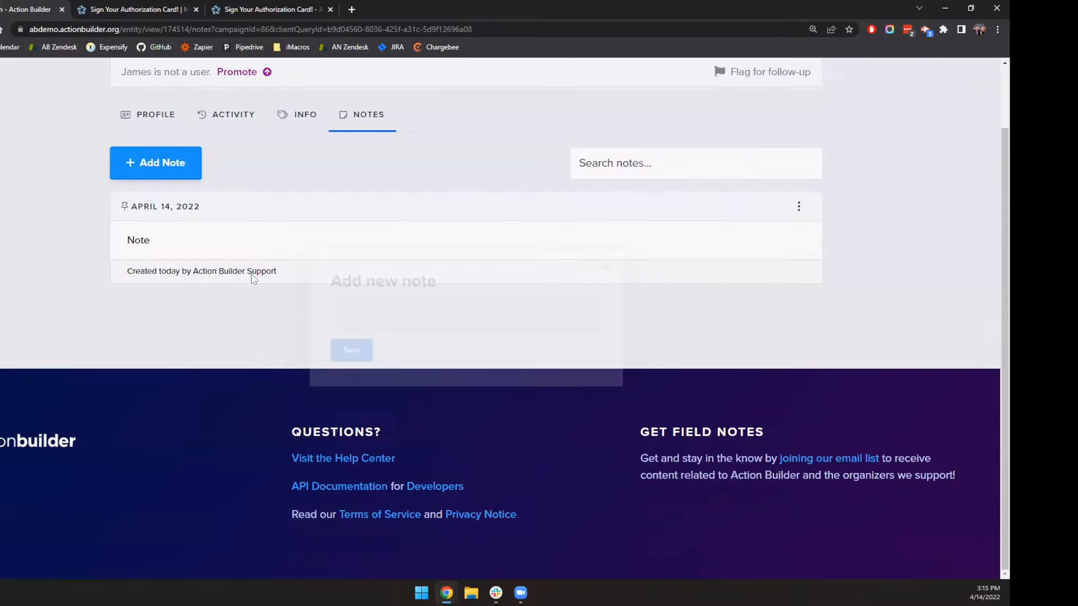
{"action": "left_click", "coordinate": [652, 247]}
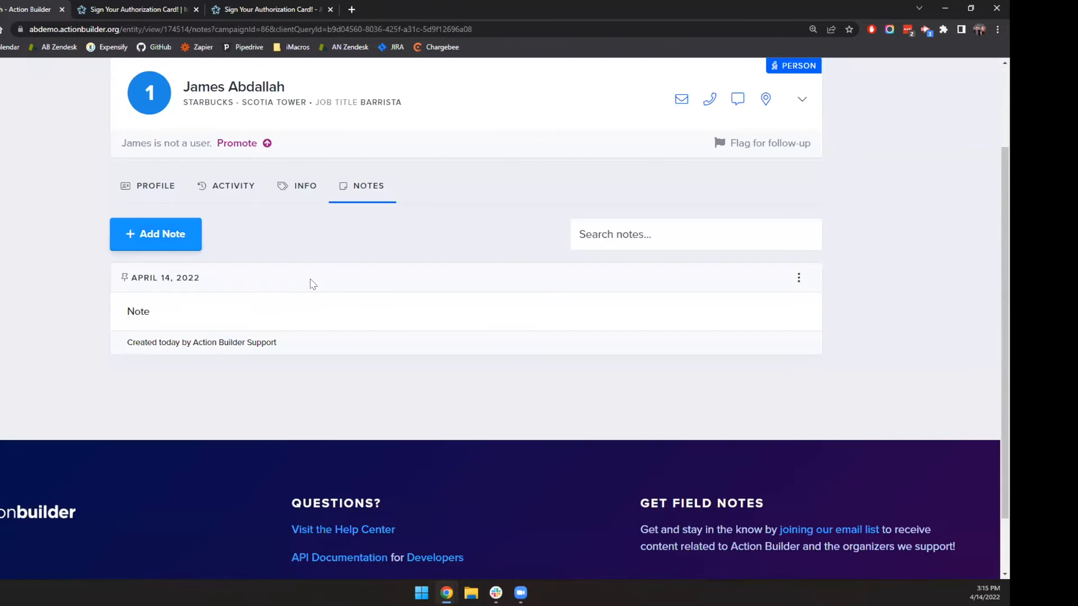
{"action": "left_click", "coordinate": [304, 186]}
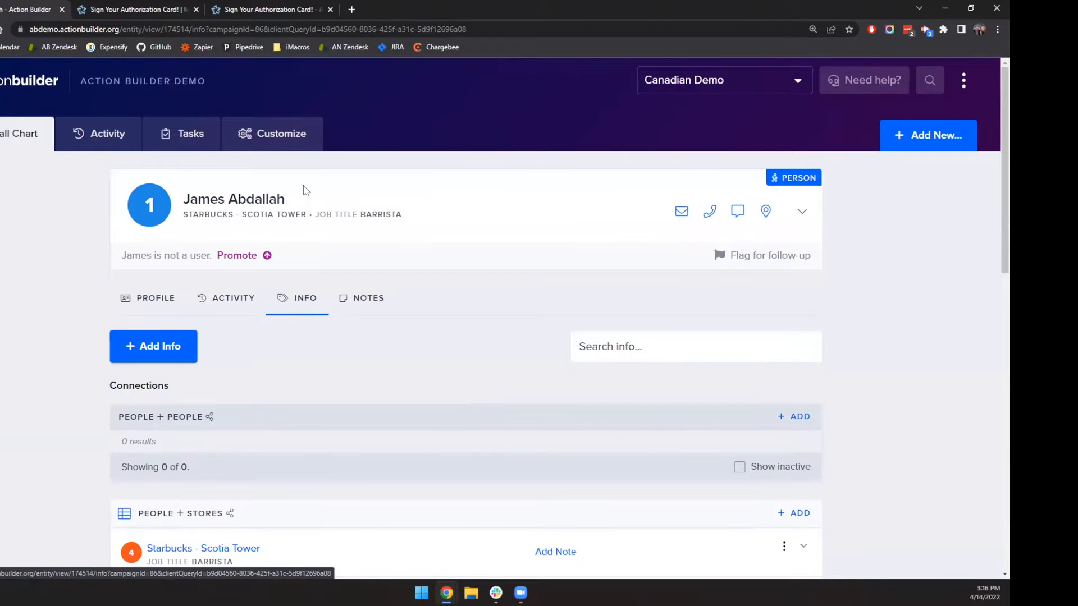
{"action": "scroll", "coordinate": [275, 283], "scroll_direction": "down", "scroll_amount": 3}
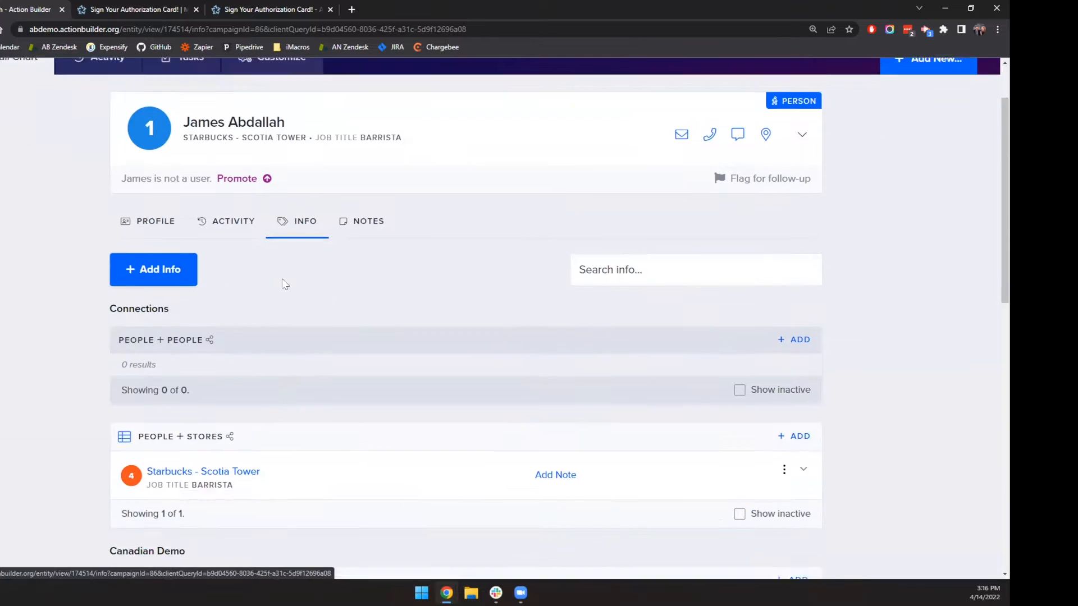
{"action": "scroll", "coordinate": [213, 256], "scroll_direction": "down", "scroll_amount": 6}
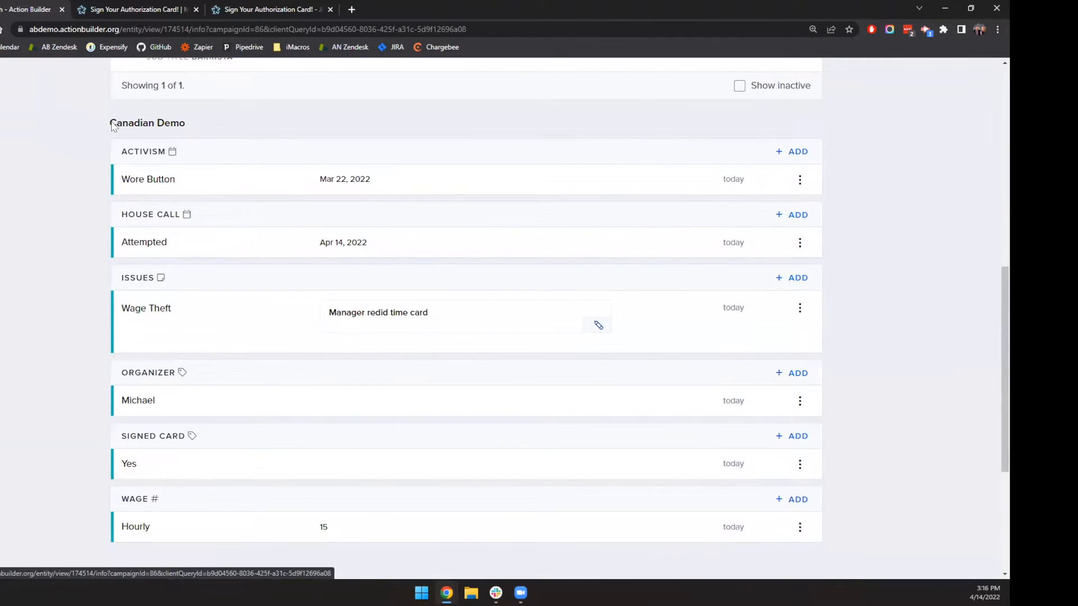
{"action": "scroll", "coordinate": [208, 227], "scroll_direction": "down", "scroll_amount": 4}
{"action": "scroll", "coordinate": [213, 230], "scroll_direction": "up", "scroll_amount": 9}
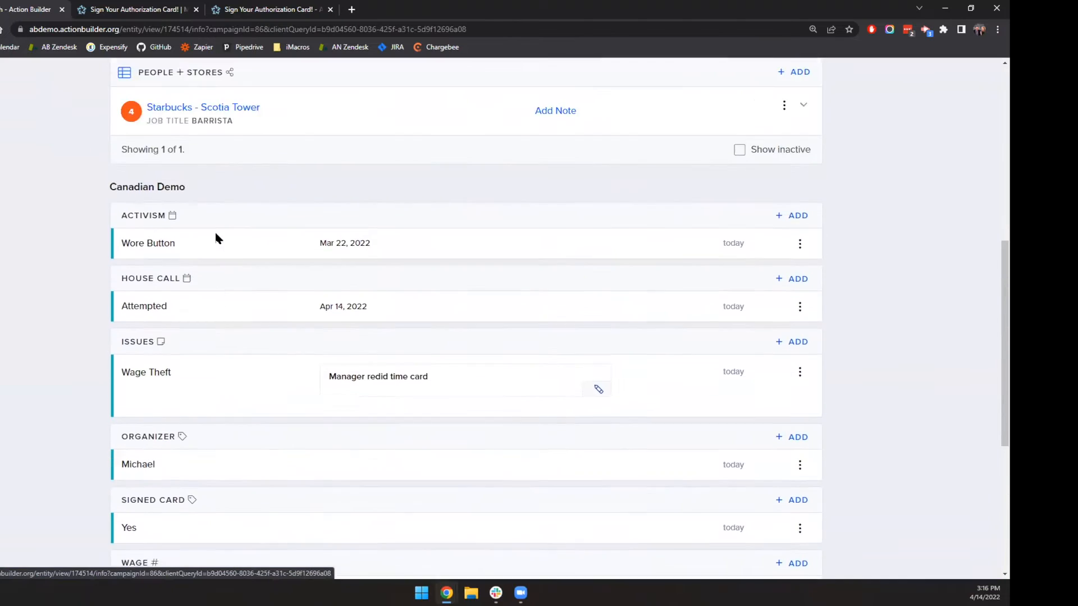
{"action": "scroll", "coordinate": [275, 250], "scroll_direction": "up", "scroll_amount": 3}
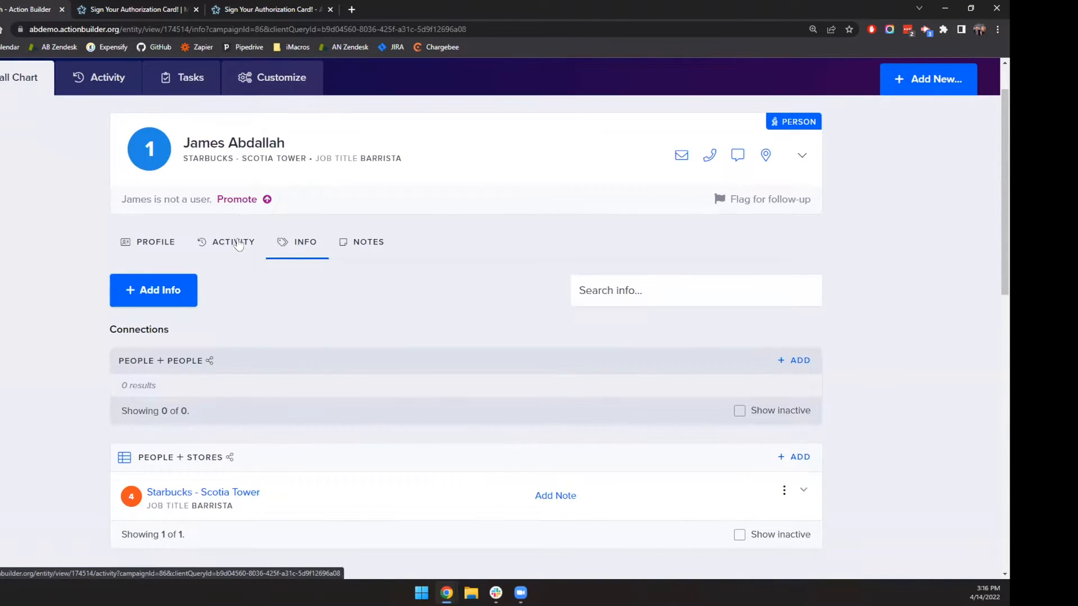
{"action": "scroll", "coordinate": [242, 243], "scroll_direction": "down", "scroll_amount": 8}
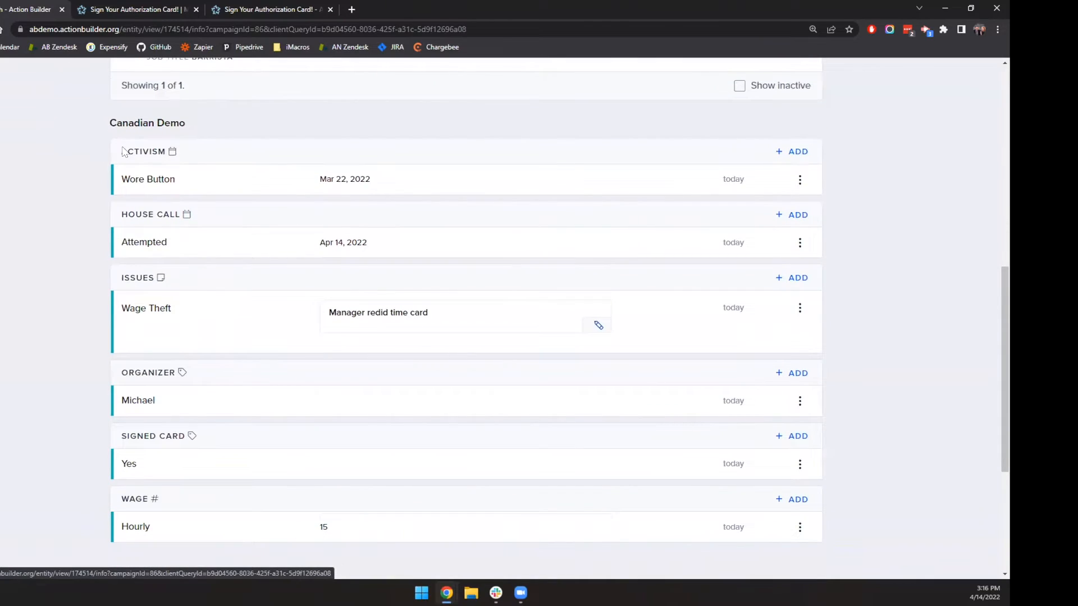
{"action": "left_click_drag", "start_coordinate": [122, 151], "coordinate": [170, 156]}
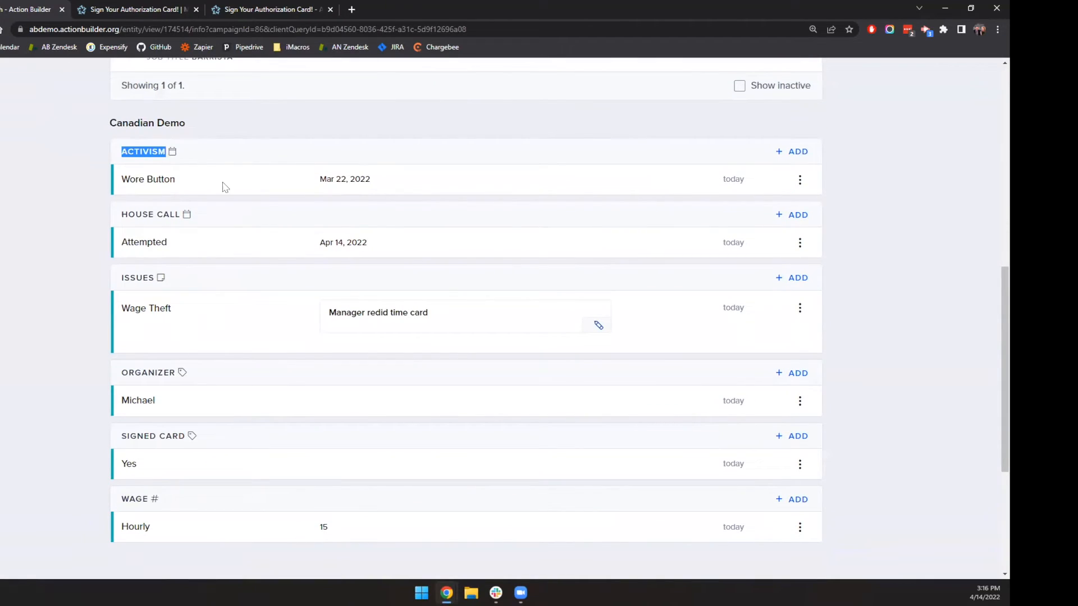
{"action": "left_click_drag", "start_coordinate": [118, 215], "coordinate": [191, 218]}
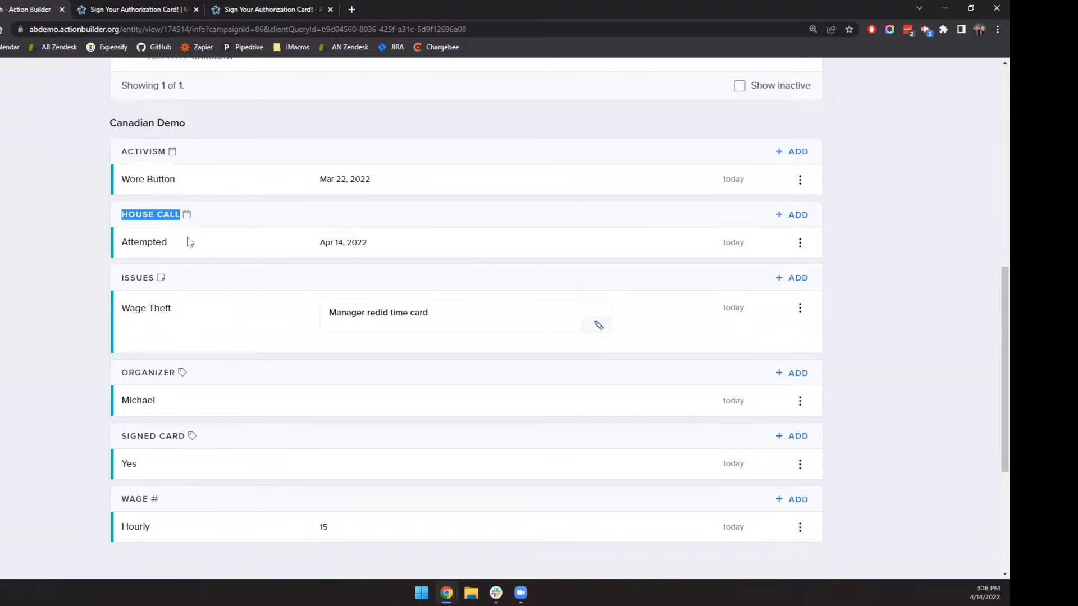
{"action": "scroll", "coordinate": [190, 284], "scroll_direction": "down", "scroll_amount": 1}
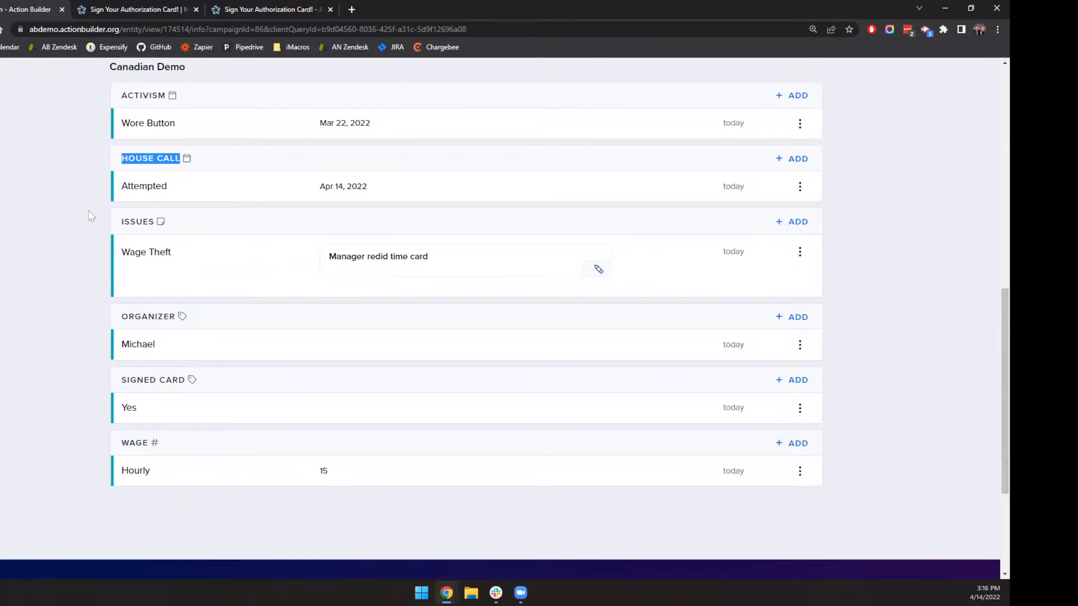
{"action": "scroll", "coordinate": [171, 172], "scroll_direction": "up", "scroll_amount": 1}
{"action": "scroll", "coordinate": [186, 191], "scroll_direction": "down", "scroll_amount": 1}
{"action": "left_click", "coordinate": [144, 156]}
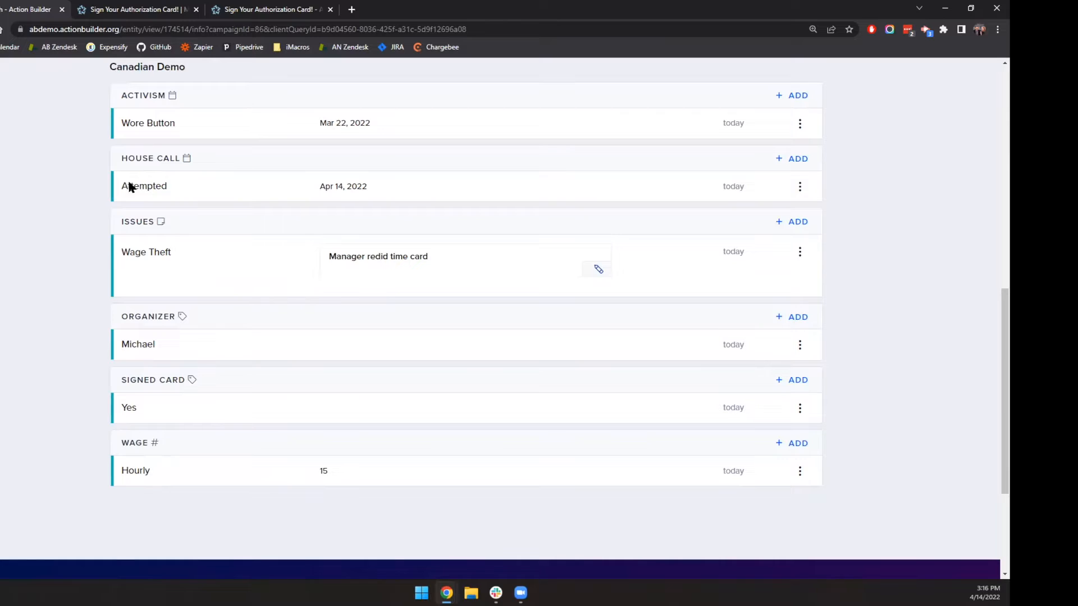
{"action": "left_click_drag", "start_coordinate": [122, 186], "coordinate": [178, 186]}
{"action": "left_click_drag", "start_coordinate": [321, 185], "coordinate": [365, 188]}
{"action": "left_click", "coordinate": [352, 189]}
{"action": "scroll", "coordinate": [161, 445], "scroll_direction": "down", "scroll_amount": 1}
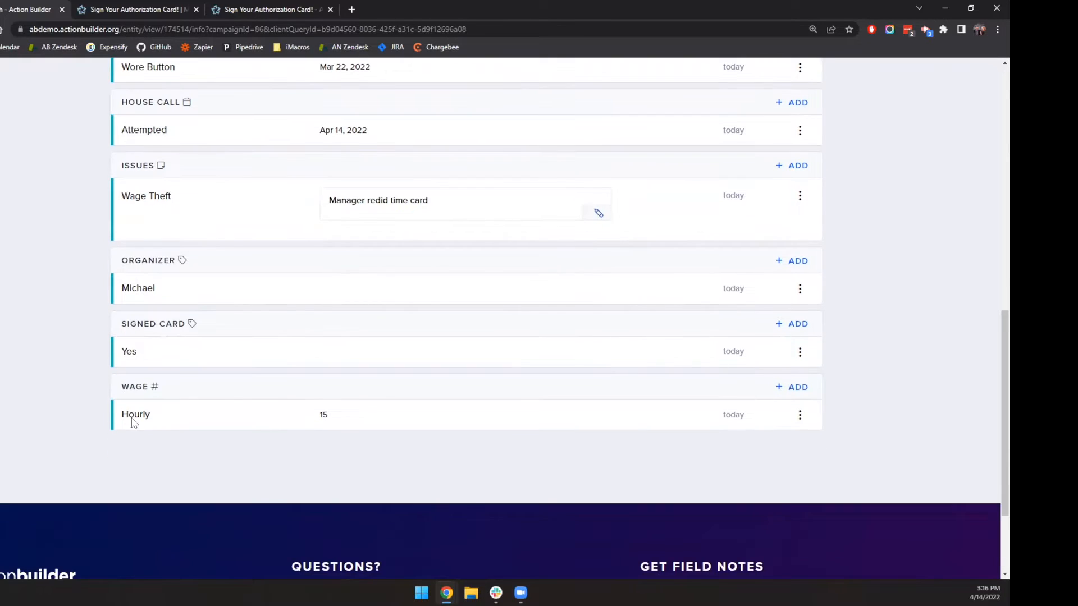
{"action": "double_click", "coordinate": [147, 414]}
{"action": "double_click", "coordinate": [324, 415]}
Step: Scroll the Info tab to review the Canadian Demo responses, including Wage Theft and Signed Card
{"action": "scroll", "coordinate": [259, 339], "scroll_direction": "up", "scroll_amount": 1}
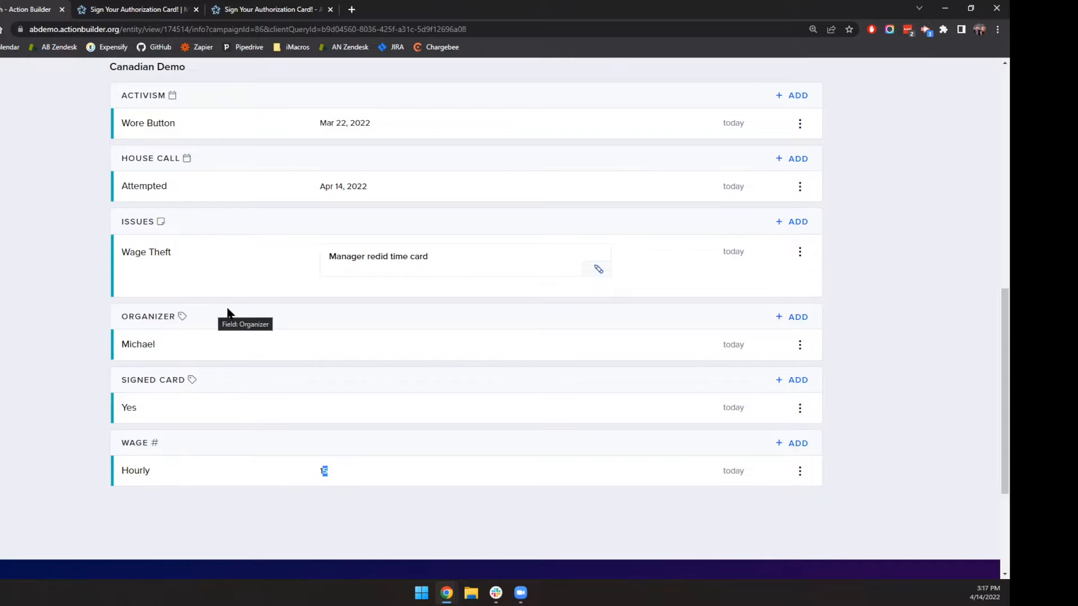
{"action": "scroll", "coordinate": [231, 278], "scroll_direction": "up", "scroll_amount": 1}
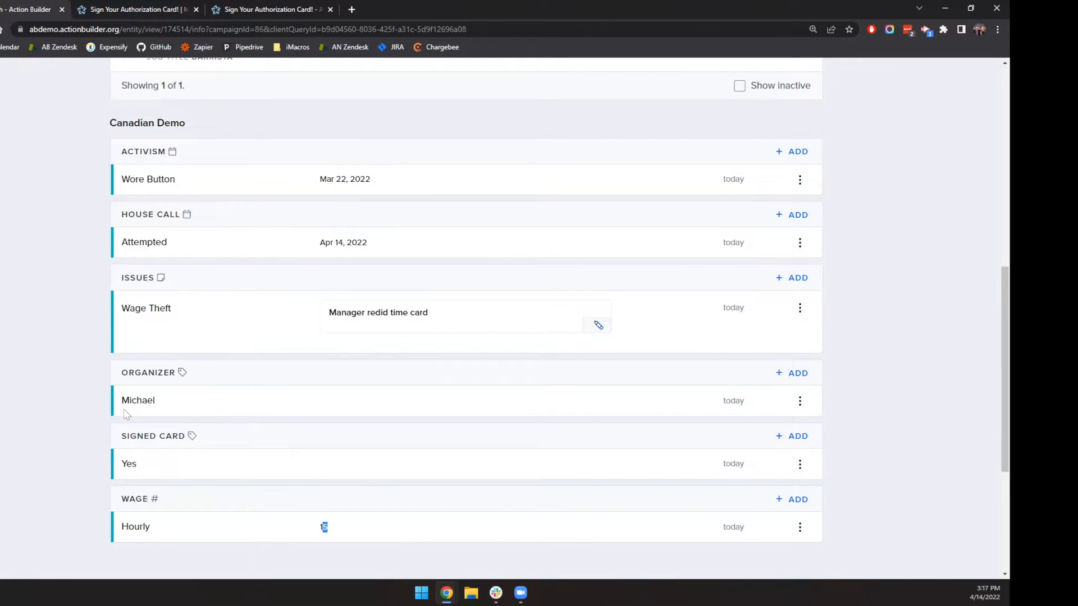
{"action": "scroll", "coordinate": [127, 431], "scroll_direction": "down", "scroll_amount": 1}
{"action": "left_click_drag", "start_coordinate": [141, 412], "coordinate": [119, 411]}
{"action": "left_click_drag", "start_coordinate": [162, 349], "coordinate": [120, 346]}
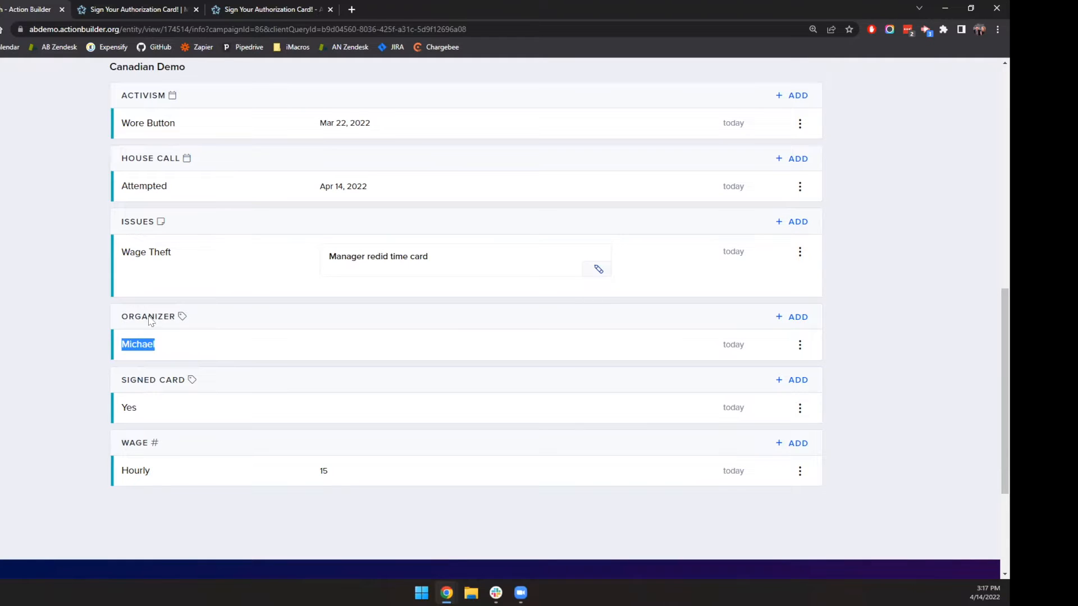
{"action": "left_click_drag", "start_coordinate": [328, 256], "coordinate": [429, 270]}
{"action": "left_click", "coordinate": [377, 274]}
{"action": "left_click_drag", "start_coordinate": [173, 254], "coordinate": [120, 257]}
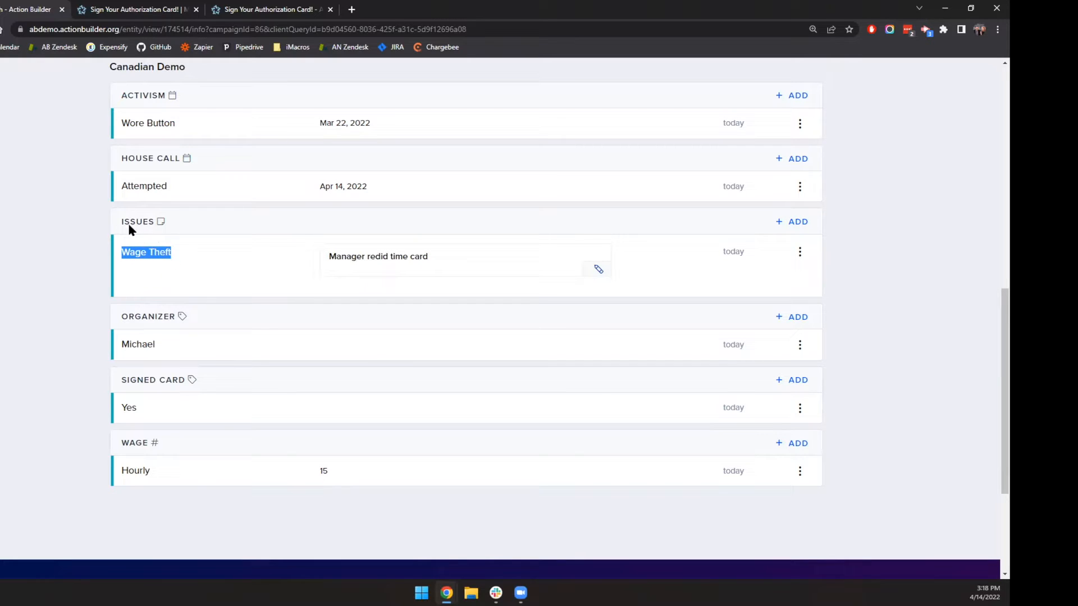
{"action": "left_click", "coordinate": [128, 256]}
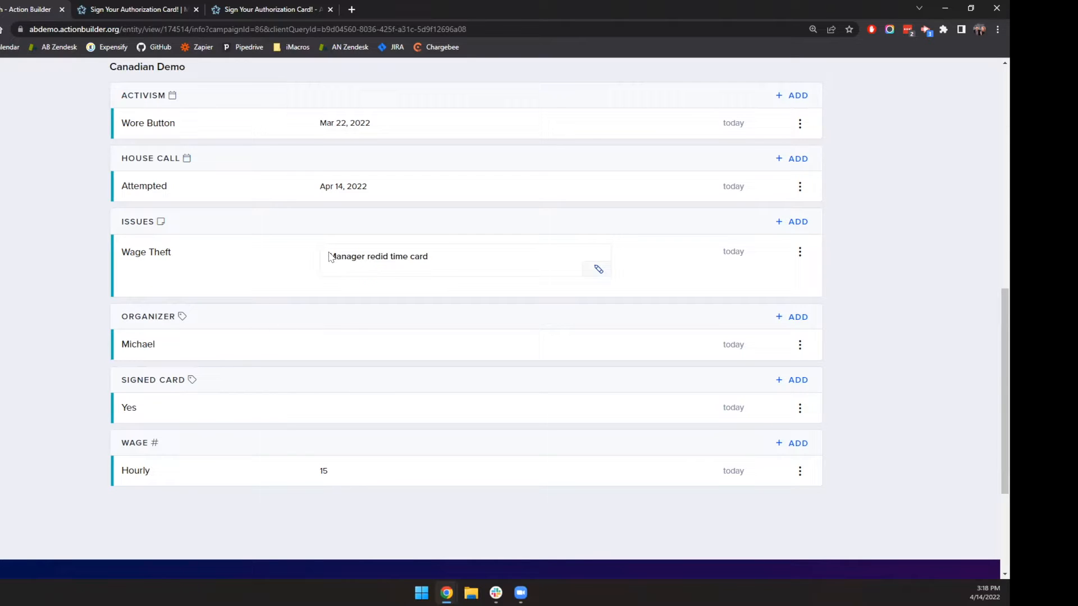
{"action": "left_click_drag", "start_coordinate": [329, 257], "coordinate": [435, 275]}
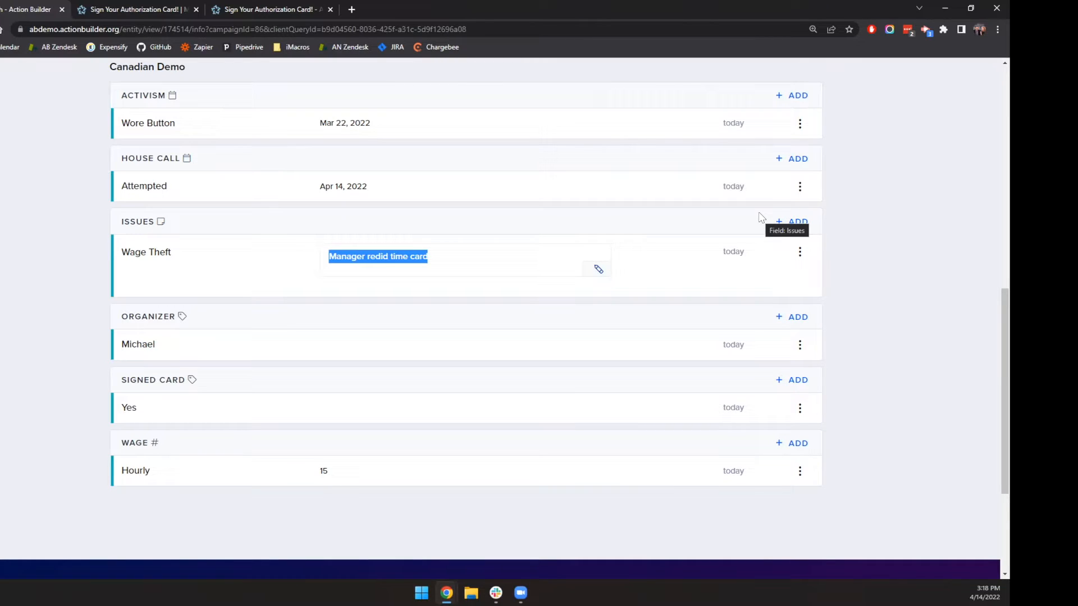
{"action": "left_click_drag", "start_coordinate": [175, 252], "coordinate": [121, 252]}
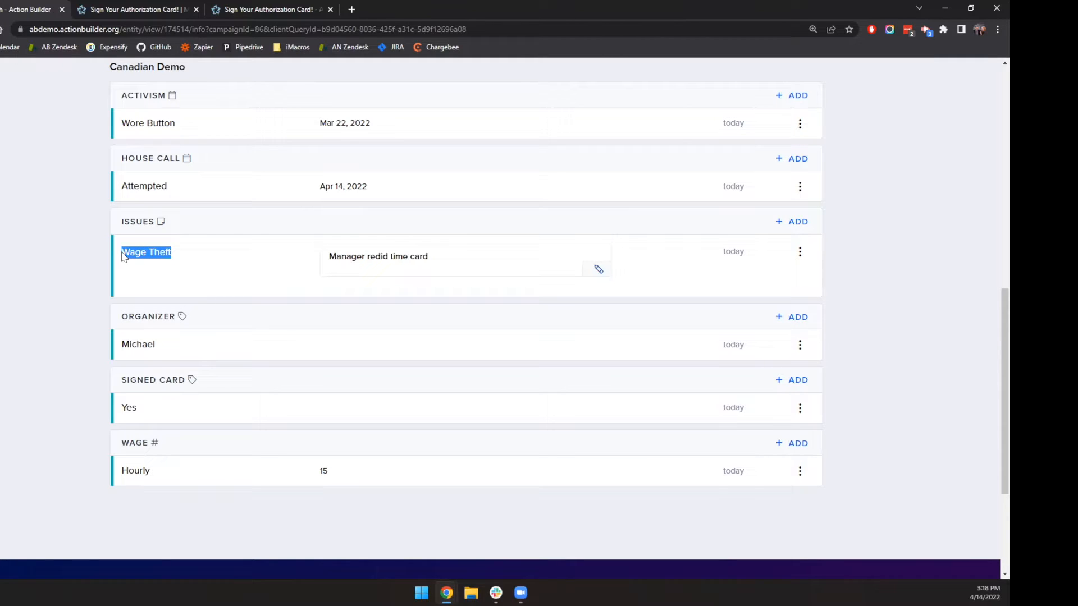
{"action": "left_click_drag", "start_coordinate": [328, 256], "coordinate": [428, 270]}
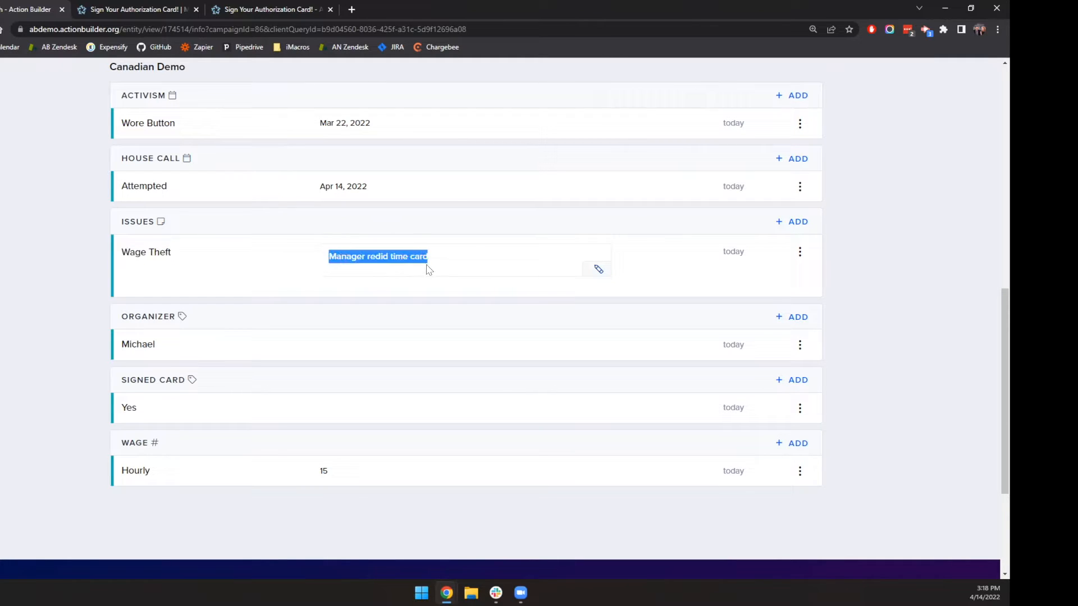
{"action": "left_click", "coordinate": [342, 257]}
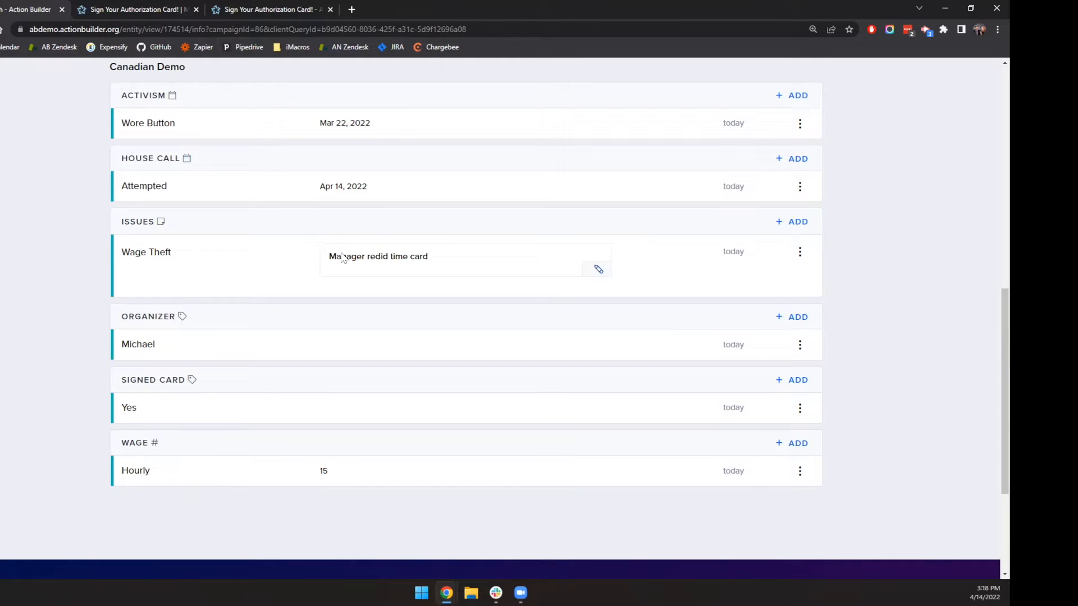
{"action": "scroll", "coordinate": [253, 275], "scroll_direction": "up", "scroll_amount": 1}
{"action": "left_click_drag", "start_coordinate": [184, 308], "coordinate": [122, 310]}
{"action": "left_click", "coordinate": [198, 311]}
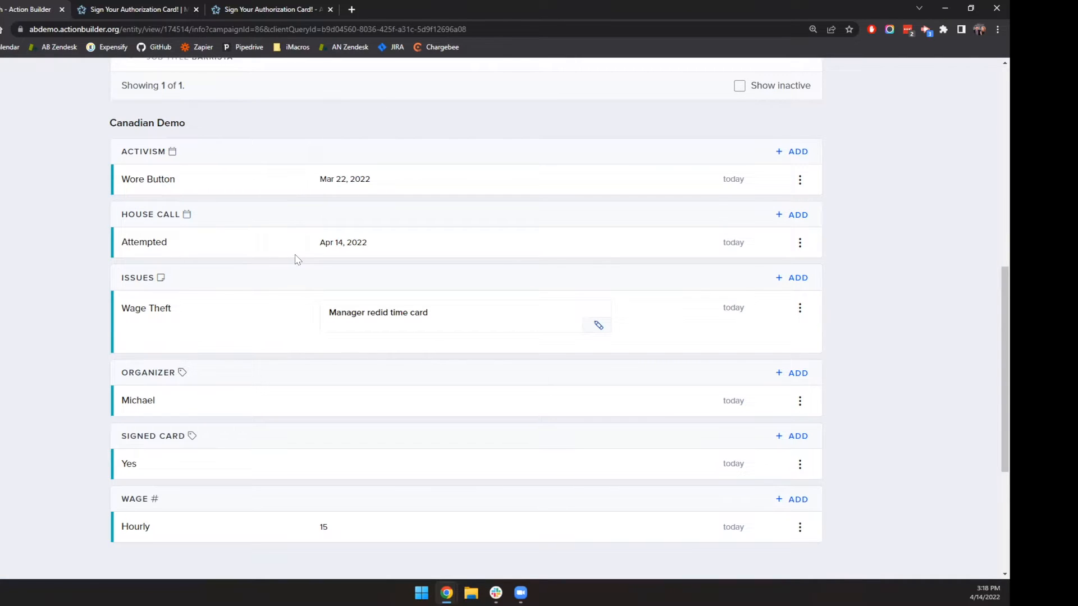
{"action": "left_click_drag", "start_coordinate": [319, 179], "coordinate": [384, 180]}
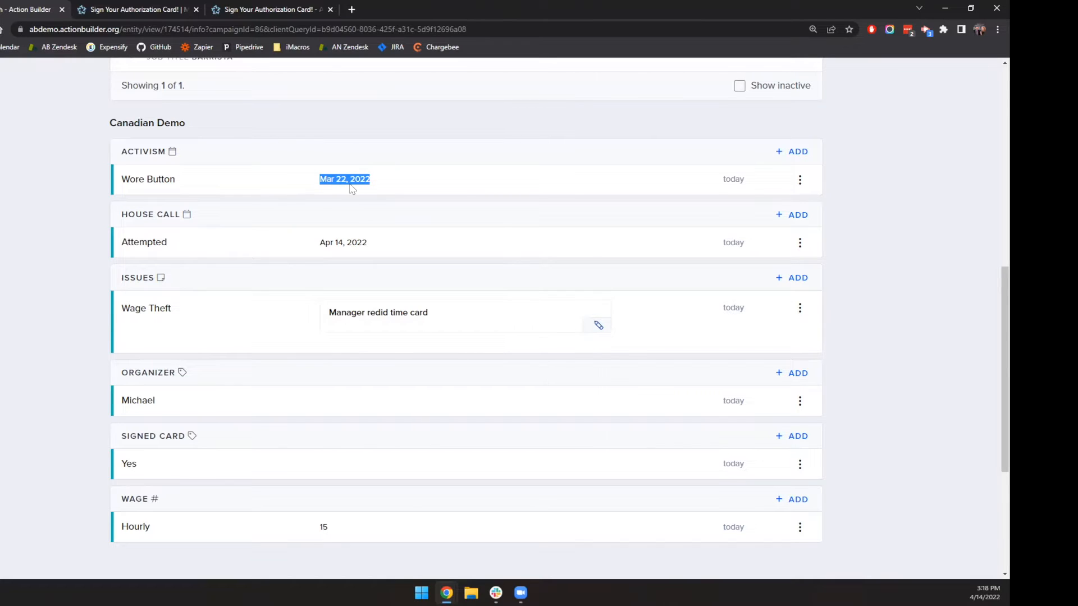
{"action": "left_click_drag", "start_coordinate": [134, 177], "coordinate": [133, 176]}
{"action": "left_click", "coordinate": [225, 176]}
Step: Add a Wore Button Activism response dated April 6, 2022, and point out both Wore Button entries
{"action": "left_click", "coordinate": [796, 152]}
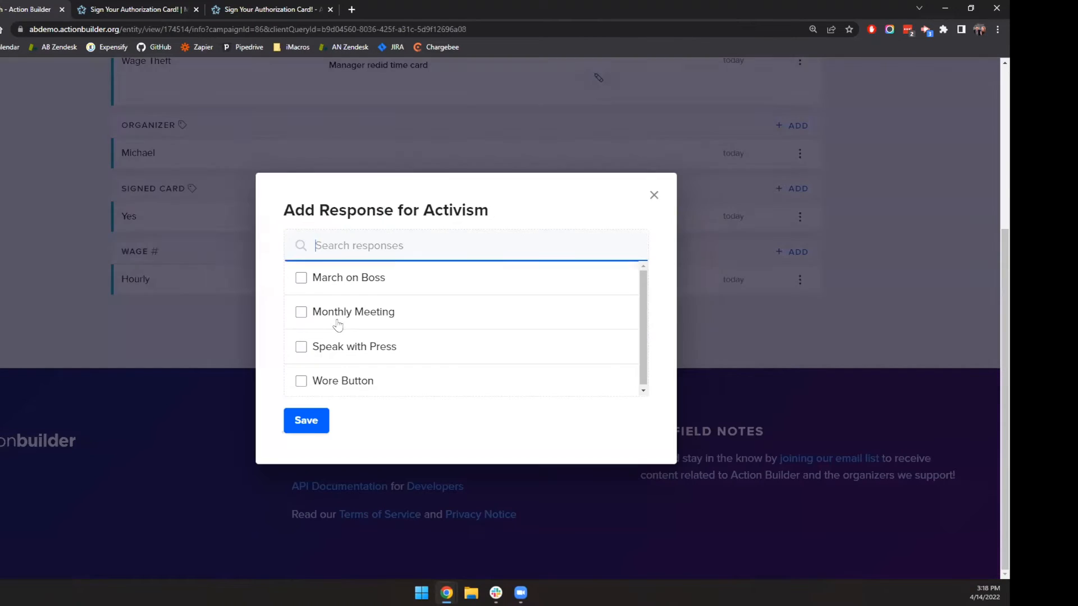
{"action": "left_click", "coordinate": [359, 323]}
{"action": "left_click", "coordinate": [585, 414]}
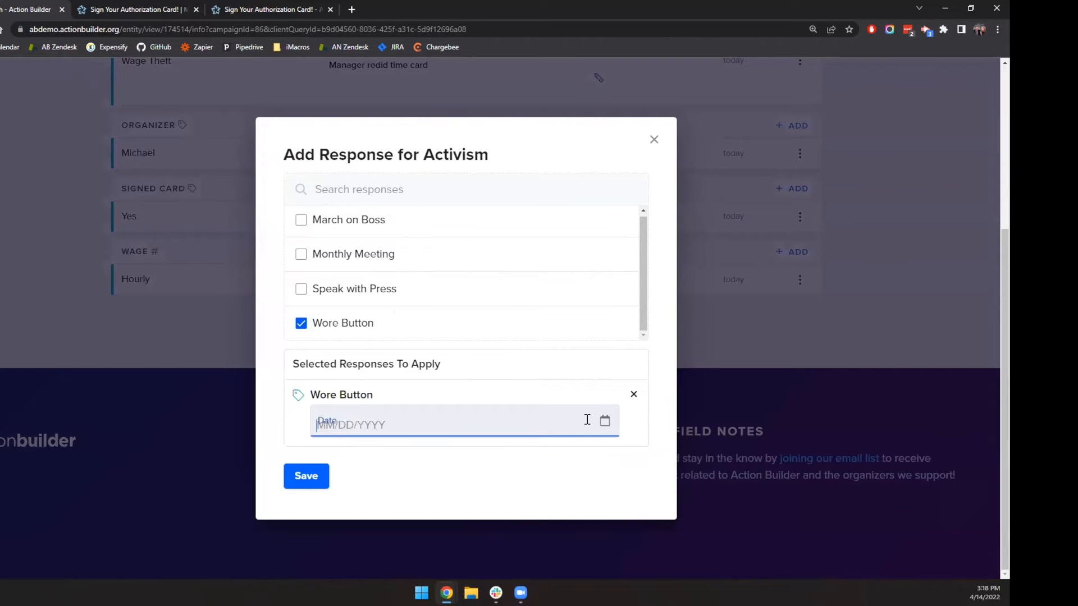
{"action": "left_click", "coordinate": [603, 422]}
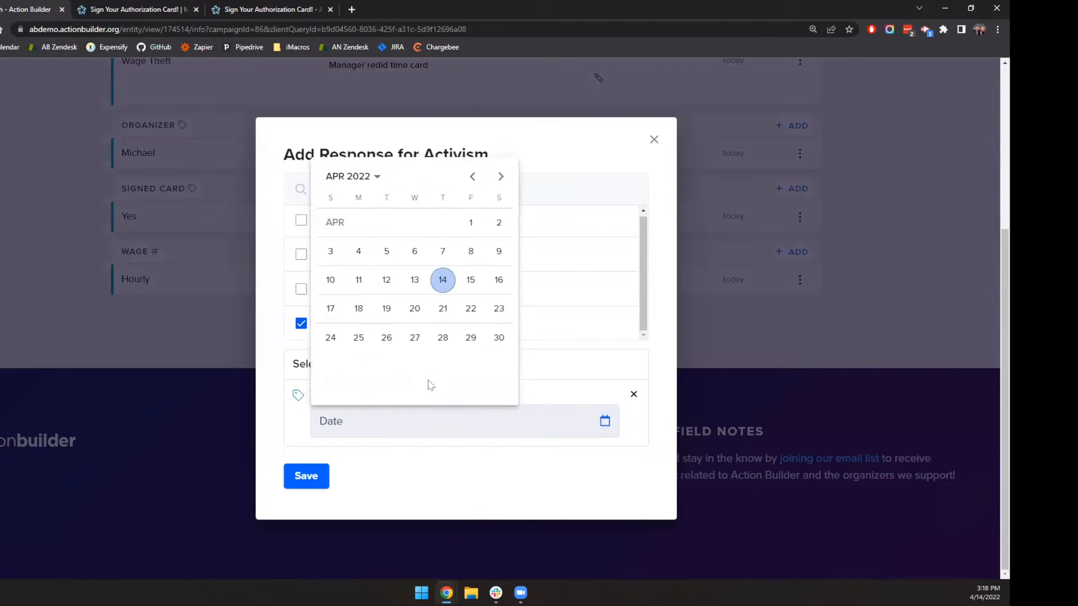
{"action": "left_click", "coordinate": [414, 251]}
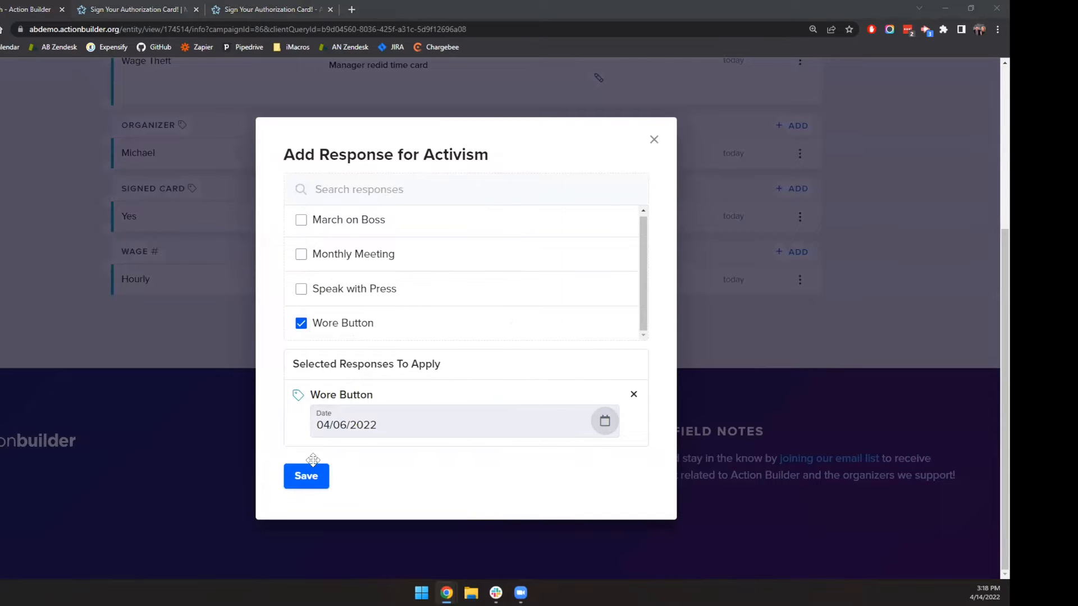
{"action": "left_click", "coordinate": [310, 467]}
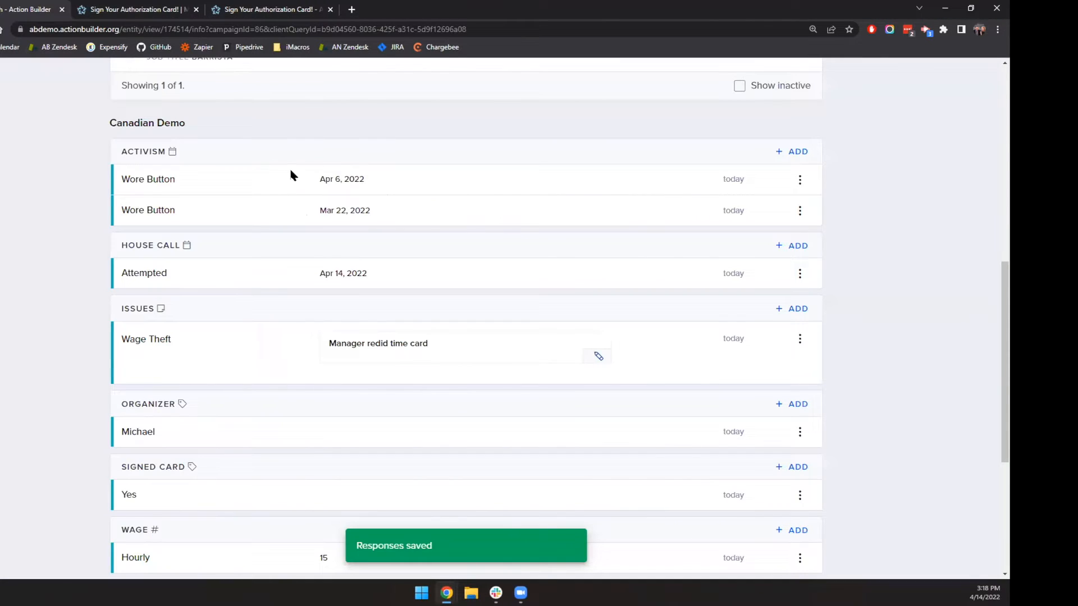
{"action": "left_click_drag", "start_coordinate": [124, 179], "coordinate": [385, 222]}
{"action": "left_click", "coordinate": [356, 202]}
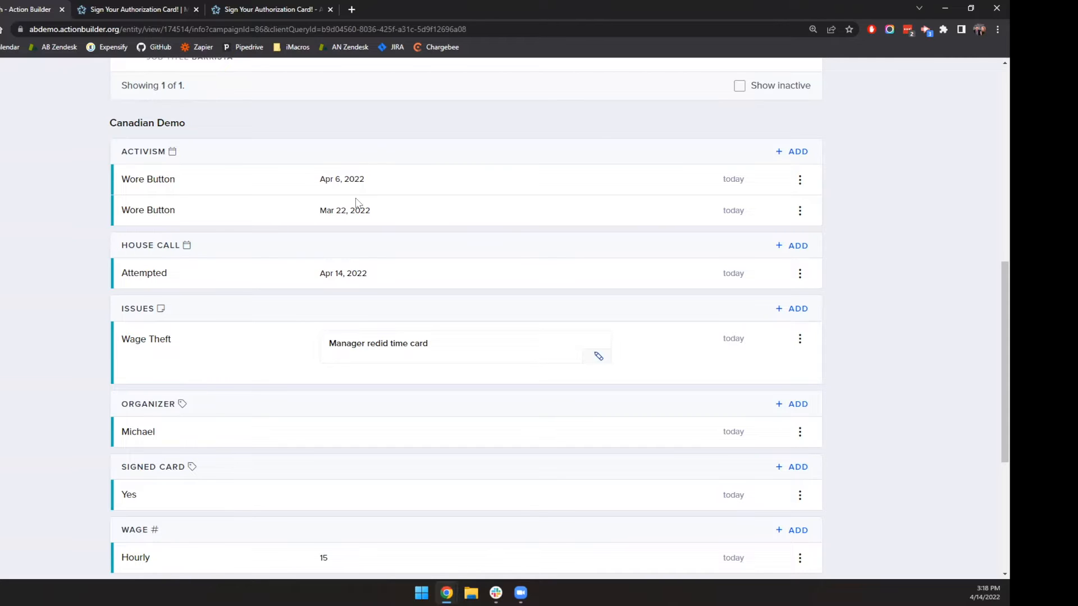
{"action": "scroll", "coordinate": [343, 217], "scroll_direction": "down", "scroll_amount": 4}
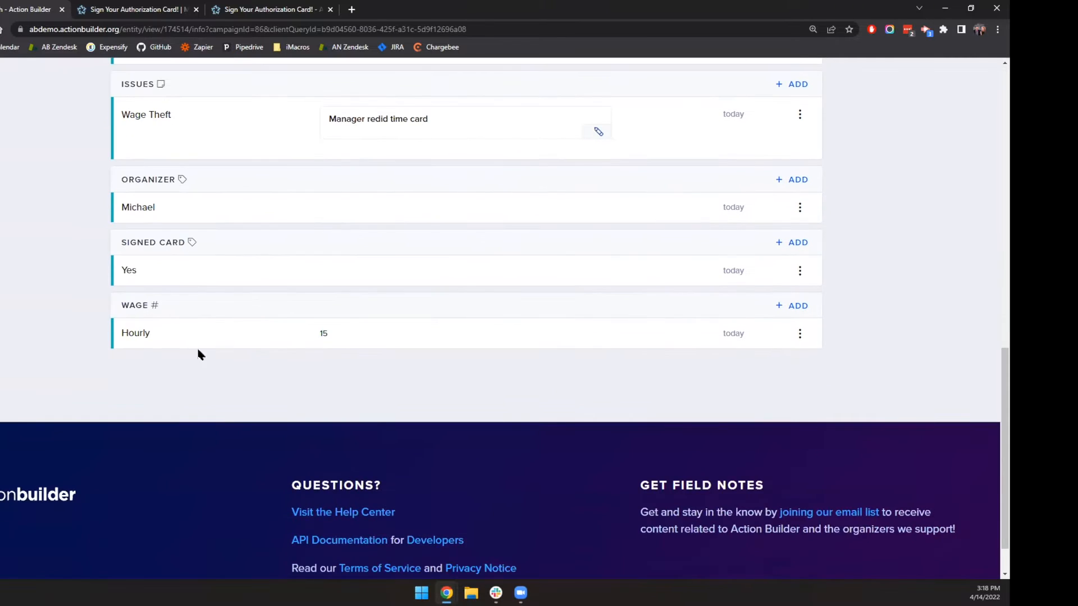
{"action": "double_click", "coordinate": [323, 333]}
{"action": "left_click", "coordinate": [286, 342]}
{"action": "left_click_drag", "start_coordinate": [120, 337], "coordinate": [162, 335]}
{"action": "left_click", "coordinate": [139, 338]}
{"action": "left_click", "coordinate": [797, 305]}
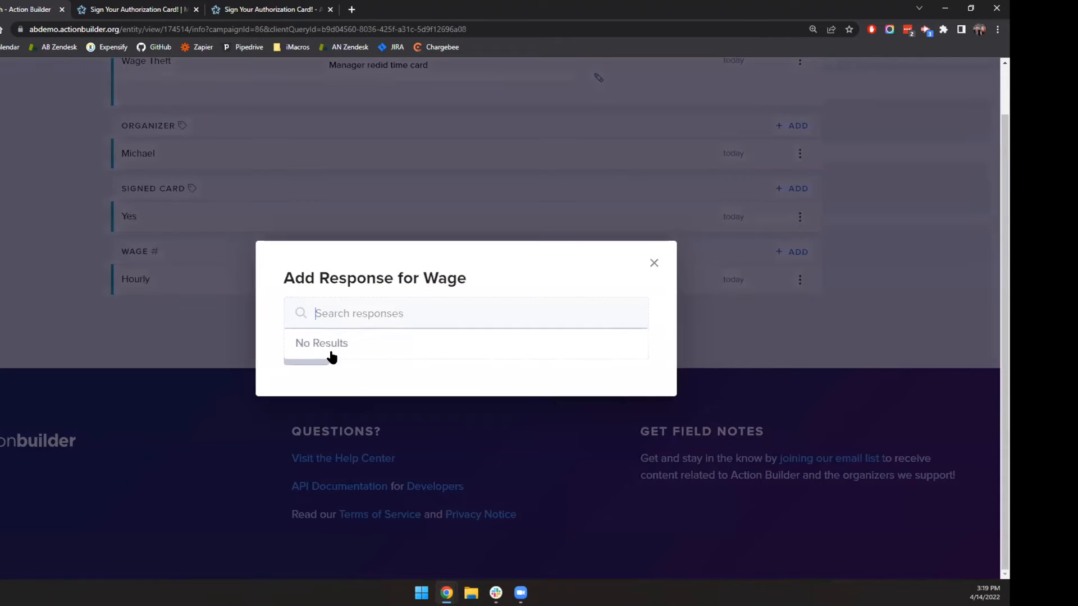
{"action": "left_click", "coordinate": [337, 375]}
{"action": "left_click", "coordinate": [372, 332]}
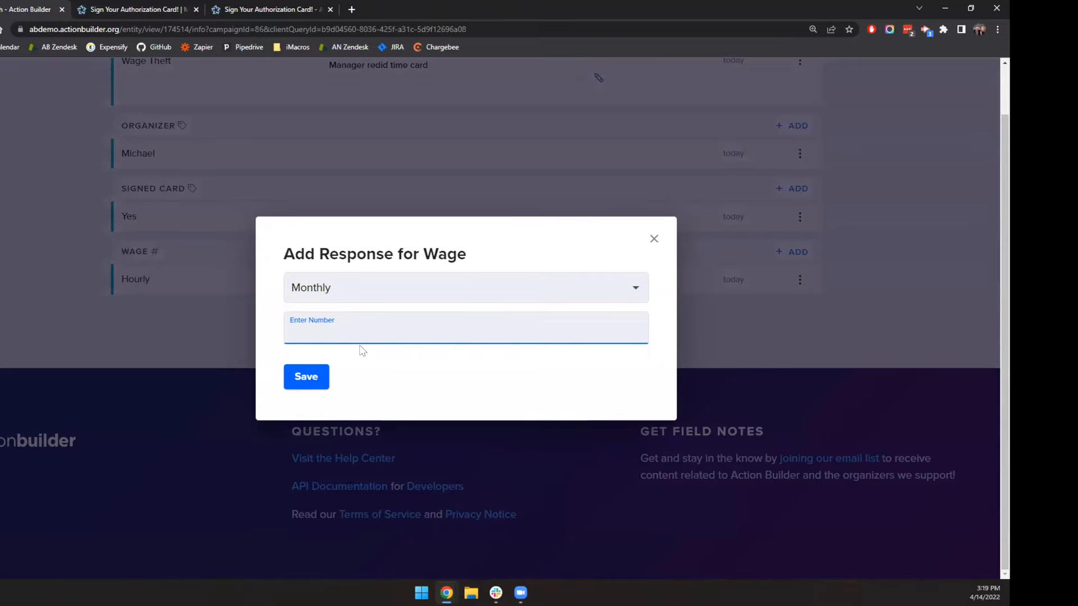
{"action": "left_click", "coordinate": [654, 239]}
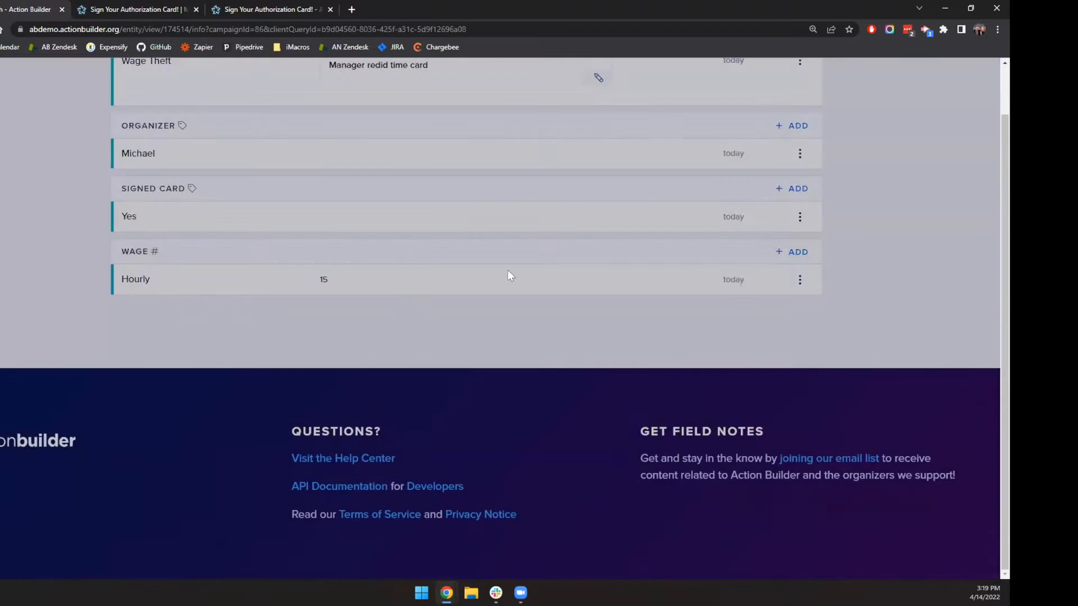
{"action": "scroll", "coordinate": [464, 327], "scroll_direction": "up", "scroll_amount": 7}
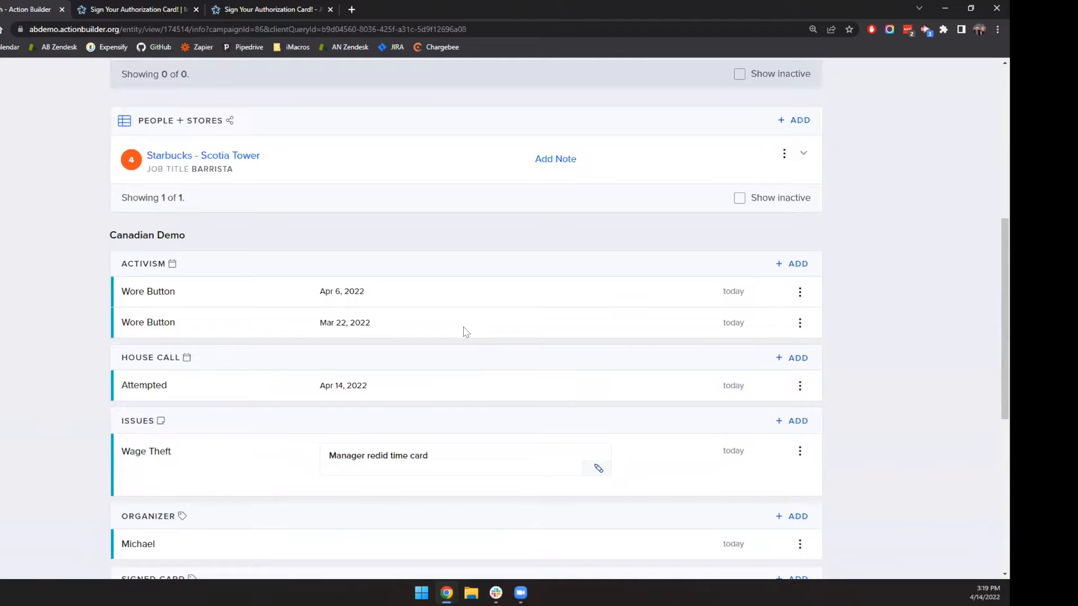
{"action": "scroll", "coordinate": [474, 336], "scroll_direction": "down", "scroll_amount": 2}
{"action": "scroll", "coordinate": [336, 268], "scroll_direction": "up", "scroll_amount": 4}
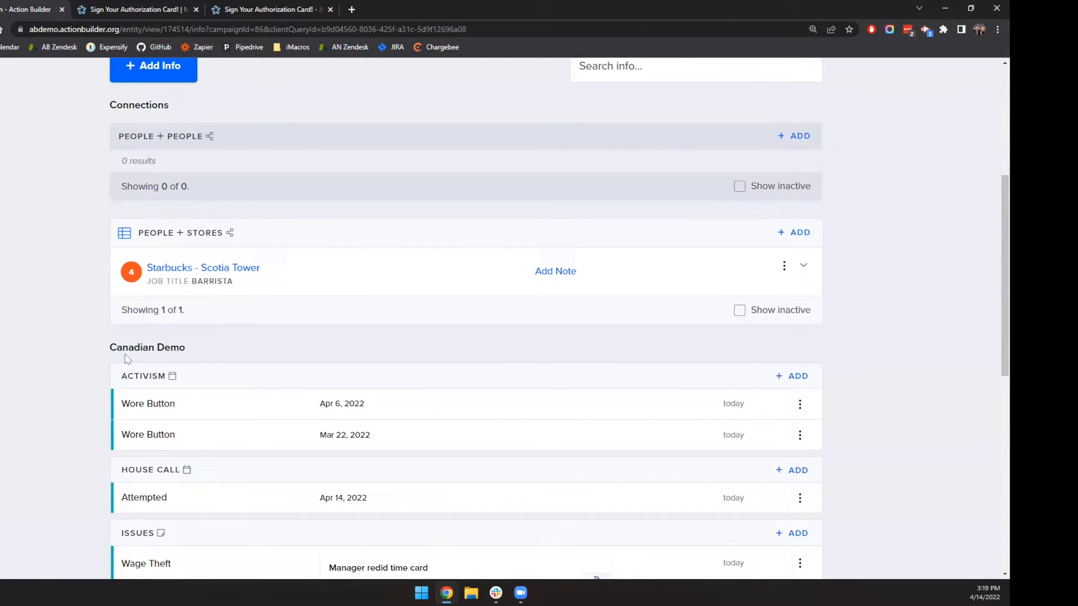
{"action": "left_click_drag", "start_coordinate": [110, 349], "coordinate": [187, 352]}
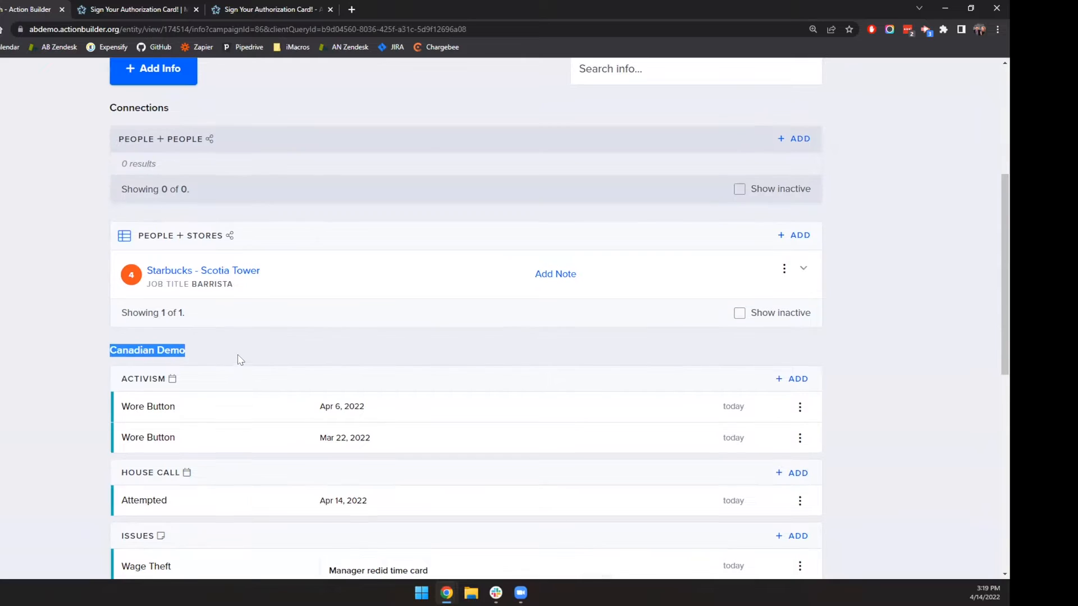
{"action": "scroll", "coordinate": [235, 358], "scroll_direction": "up", "scroll_amount": 2}
{"action": "left_click", "coordinate": [275, 330]}
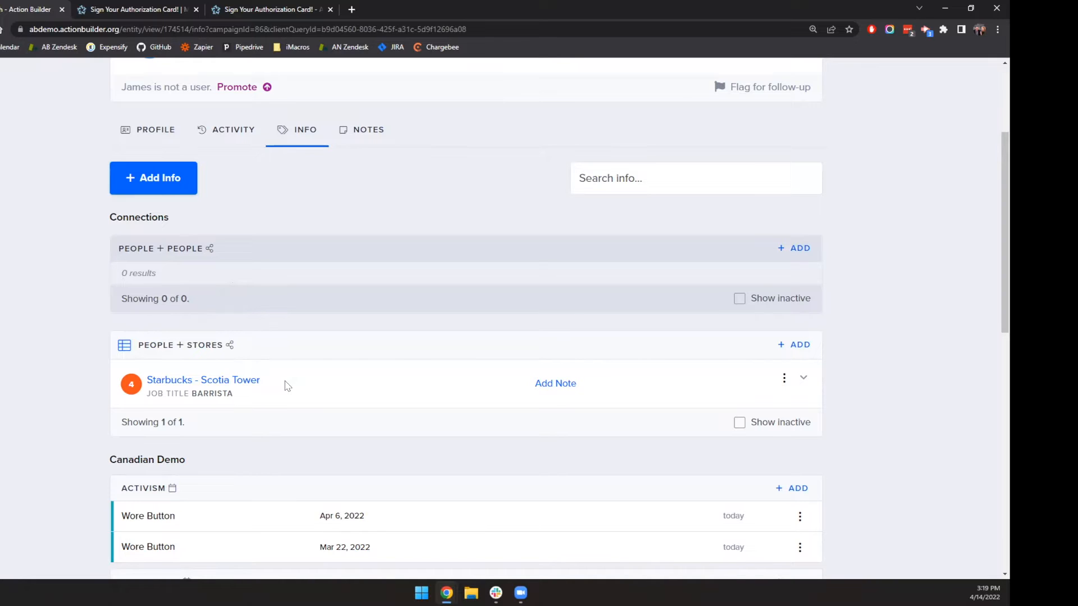
{"action": "left_click", "coordinate": [793, 247]}
Step: Search for the contact by name and save a new People + People connection to them
{"action": "type", "text": "michae"}
{"action": "key", "text": "BackSpace"}
{"action": "key", "text": "BackSpace"}
{"action": "key", "text": "BackSpace"}
{"action": "key", "text": "BackSpace"}
{"action": "key", "text": "BackSpace"}
{"action": "key", "text": "BackSpace"}
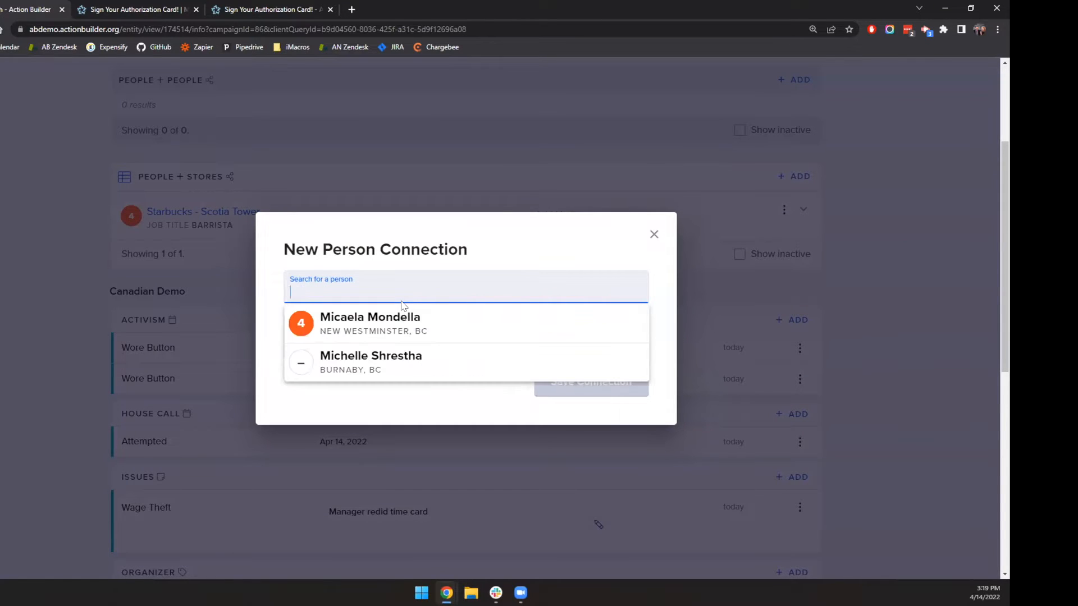
{"action": "left_click", "coordinate": [373, 363]}
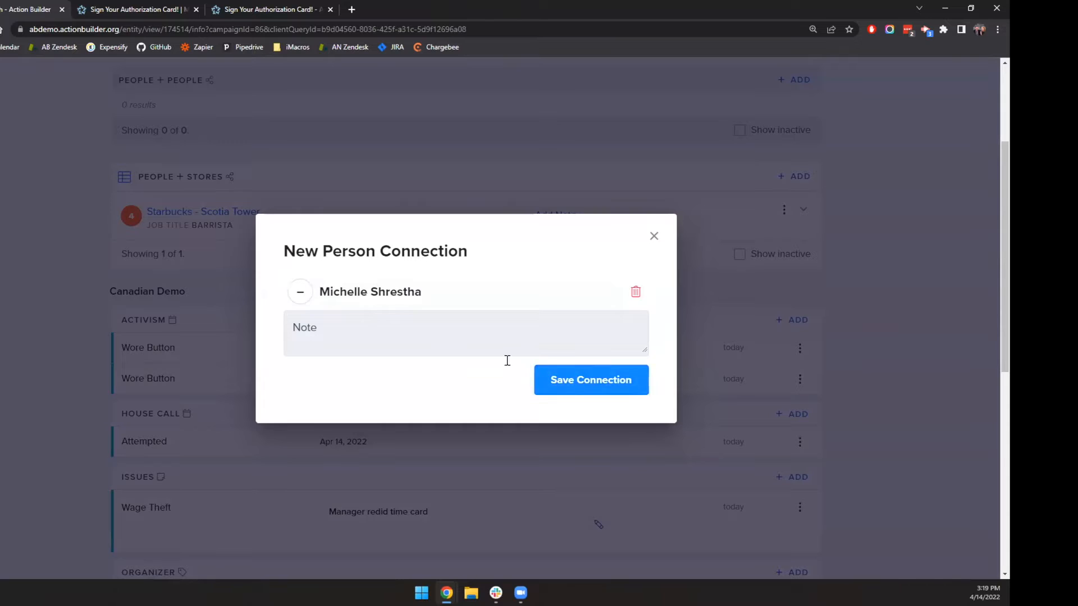
{"action": "left_click", "coordinate": [592, 384]}
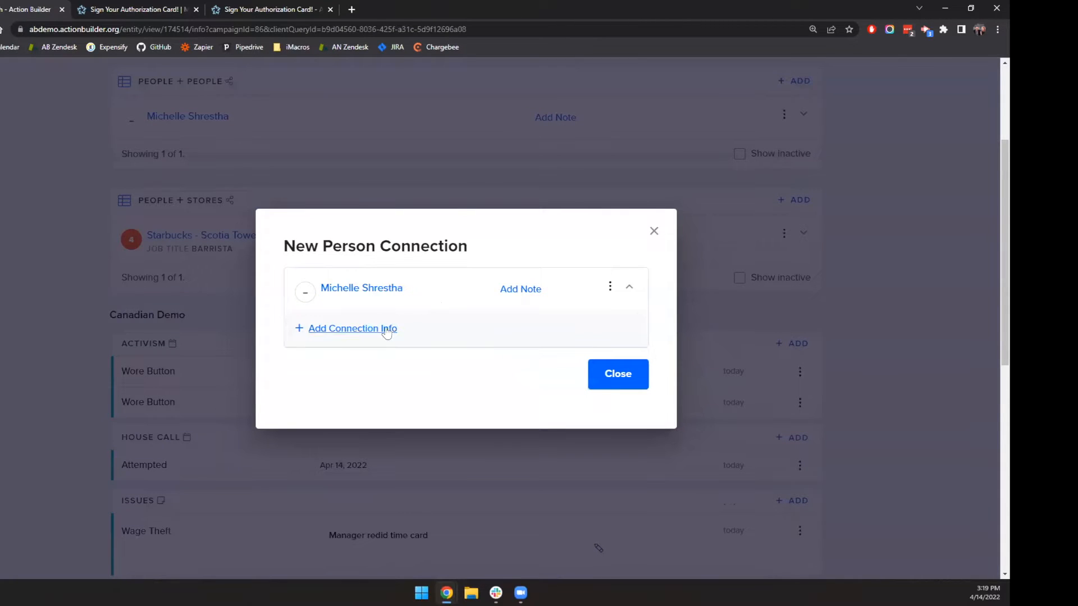
Step: Attach the note 'best friends!' to the new connection and close both dialogs
{"action": "left_click", "coordinate": [521, 290]}
{"action": "type", "text": "best friends!"}
{"action": "left_click", "coordinate": [312, 368]}
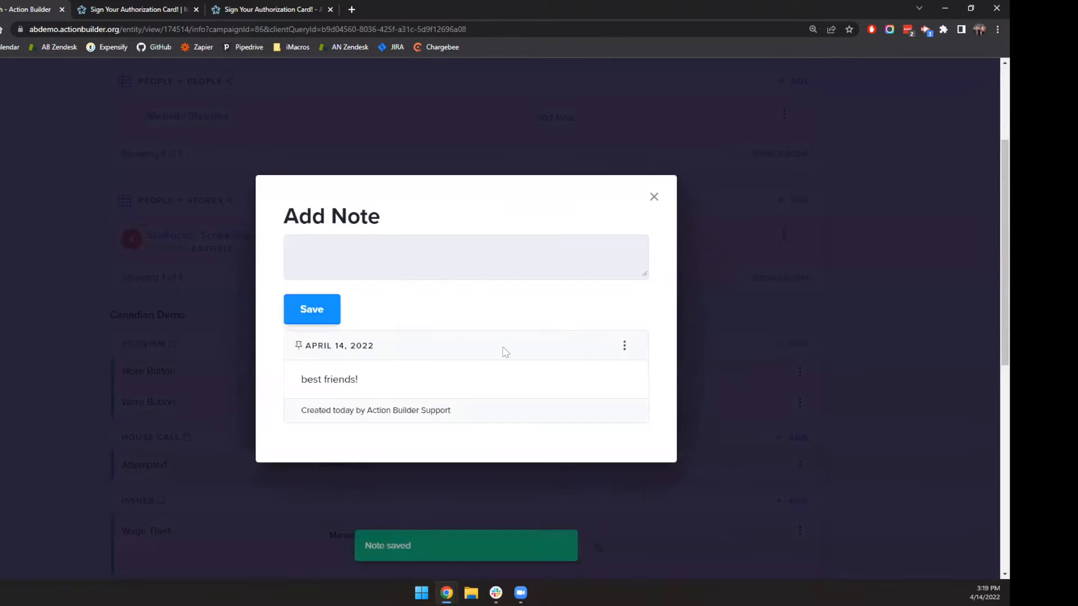
{"action": "left_click", "coordinate": [652, 200]}
{"action": "left_click", "coordinate": [651, 232]}
{"action": "scroll", "coordinate": [134, 252], "scroll_direction": "up", "scroll_amount": 3}
{"action": "scroll", "coordinate": [151, 310], "scroll_direction": "up", "scroll_amount": 1}
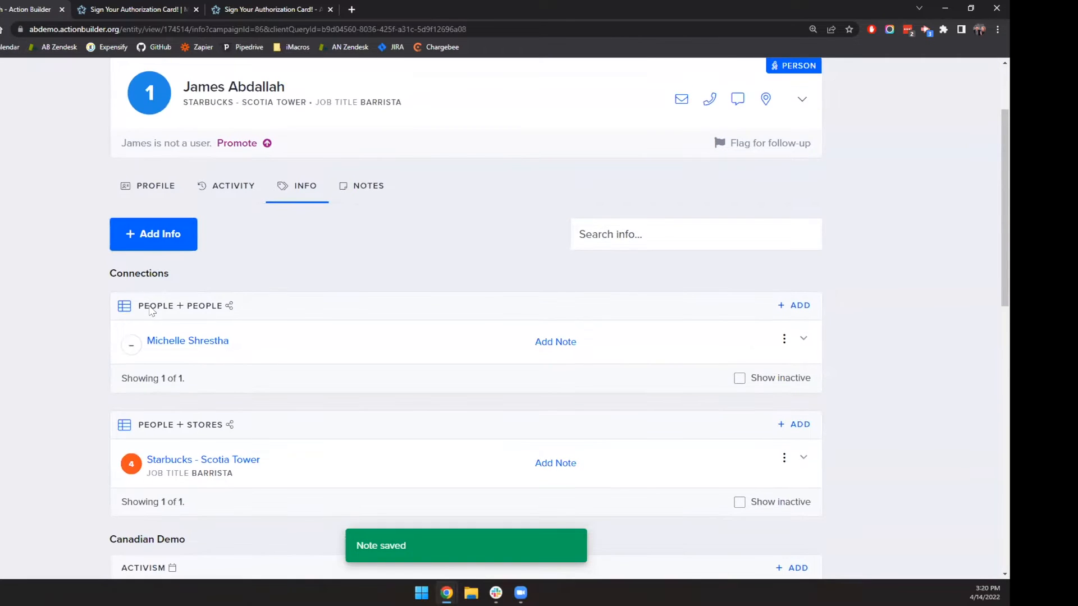
{"action": "scroll", "coordinate": [236, 368], "scroll_direction": "up", "scroll_amount": 2}
{"action": "scroll", "coordinate": [242, 315], "scroll_direction": "down", "scroll_amount": 2}
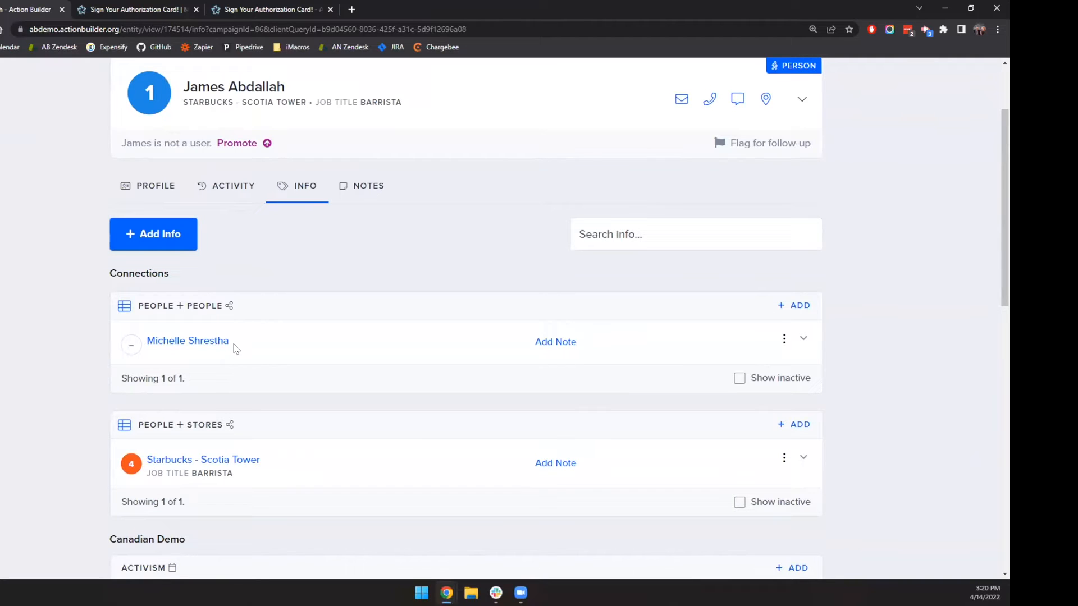
{"action": "scroll", "coordinate": [342, 358], "scroll_direction": "down", "scroll_amount": 1}
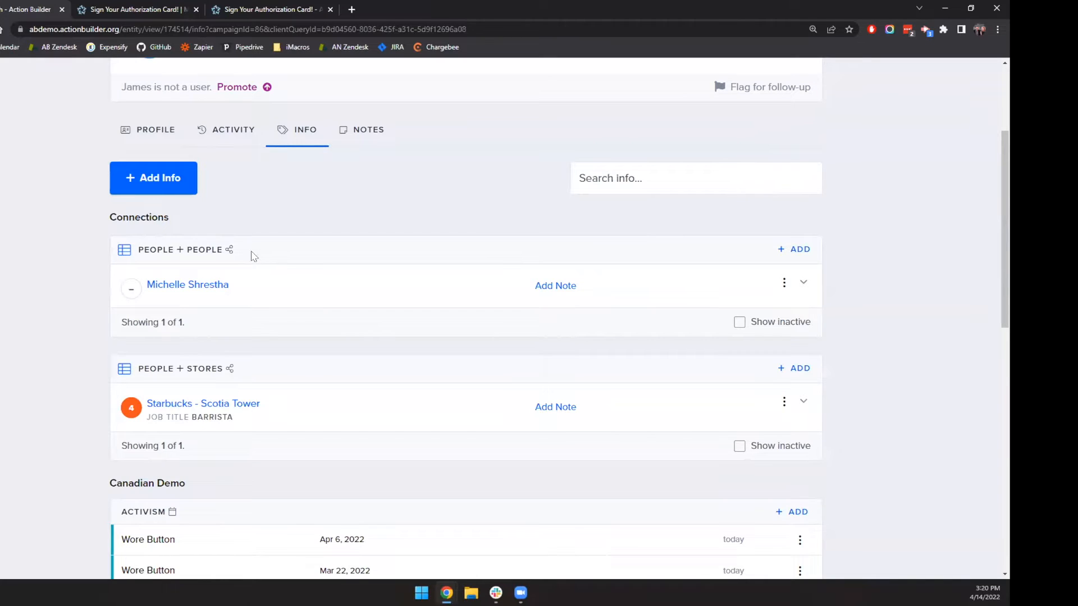
{"action": "left_click_drag", "start_coordinate": [187, 372], "coordinate": [238, 376]}
{"action": "left_click", "coordinate": [244, 371]}
{"action": "left_click_drag", "start_coordinate": [187, 370], "coordinate": [247, 377]}
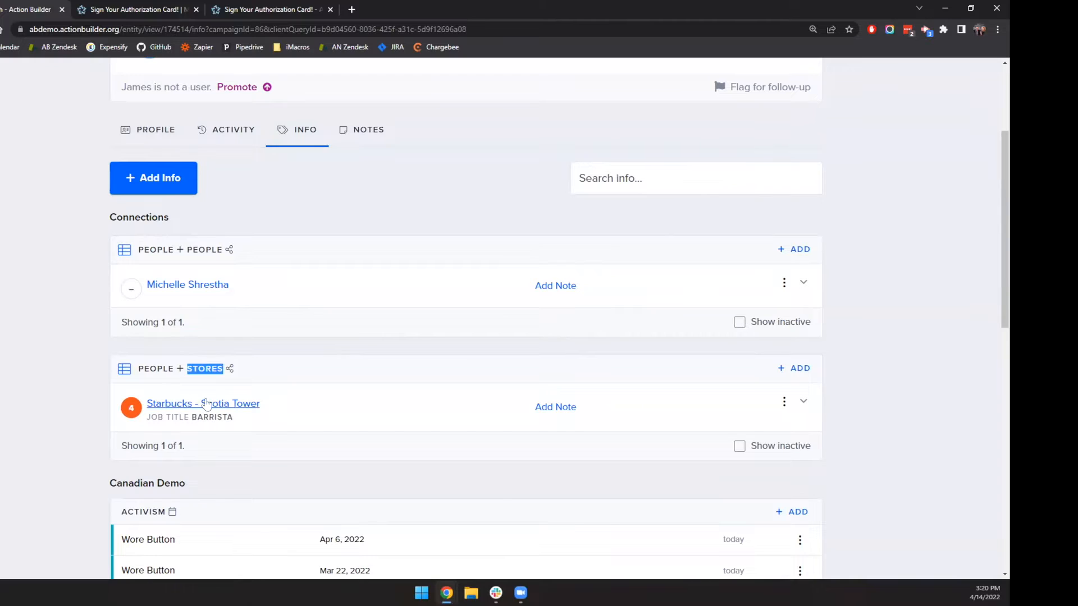
{"action": "left_click", "coordinate": [198, 377]}
{"action": "scroll", "coordinate": [225, 215], "scroll_direction": "up", "scroll_amount": 3}
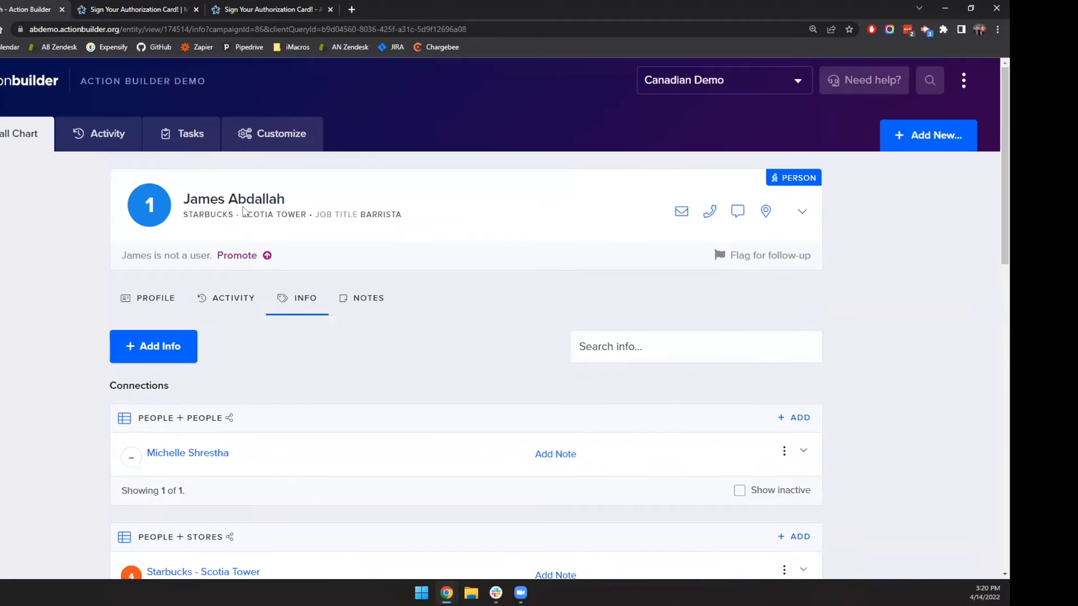
{"action": "scroll", "coordinate": [271, 355], "scroll_direction": "down", "scroll_amount": 4}
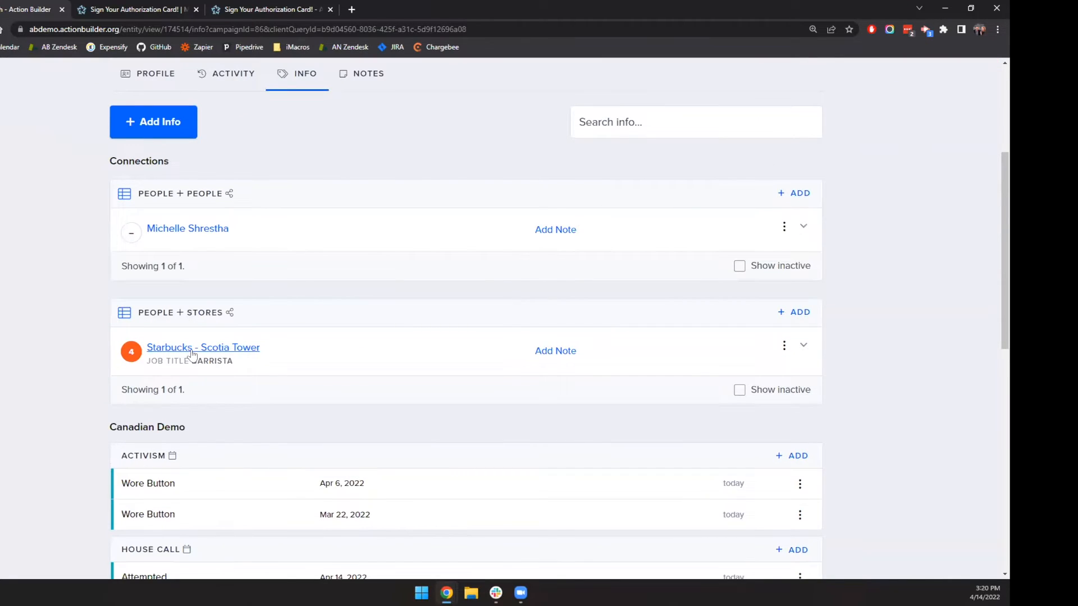
Step: Expand the Starbucks - Scotia Tower connection row to show its details
{"action": "left_click", "coordinate": [801, 349]}
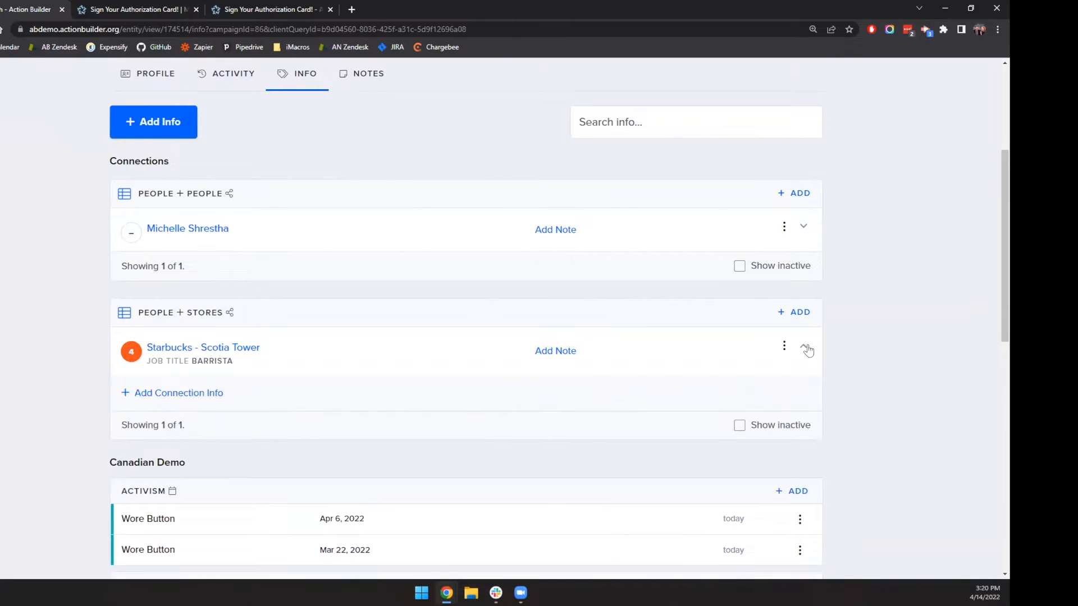
{"action": "scroll", "coordinate": [640, 411], "scroll_direction": "down", "scroll_amount": 3}
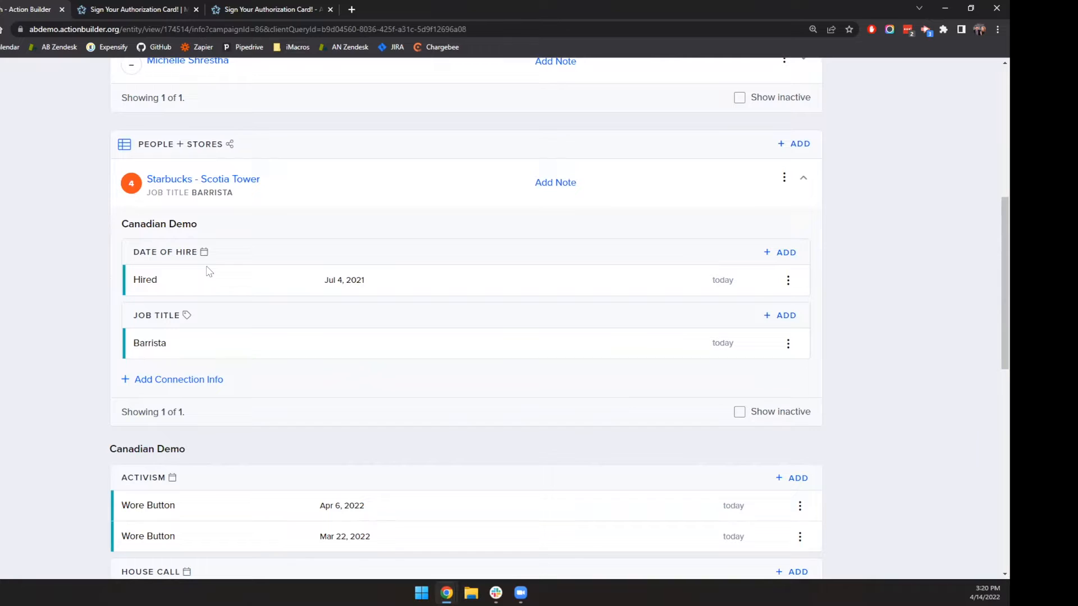
{"action": "left_click_drag", "start_coordinate": [133, 249], "coordinate": [223, 310]}
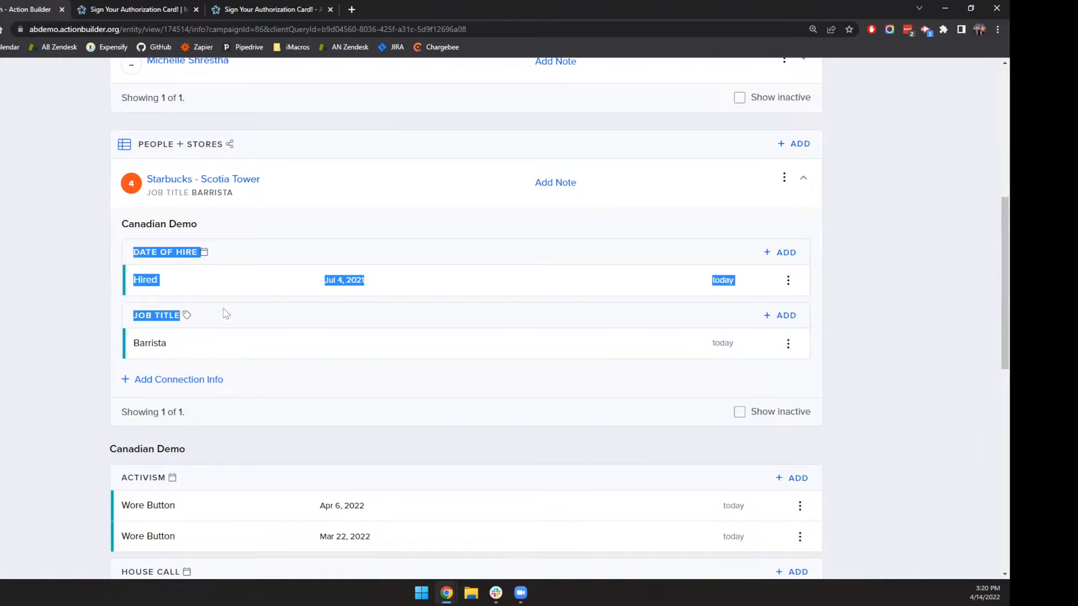
{"action": "left_click", "coordinate": [227, 314]}
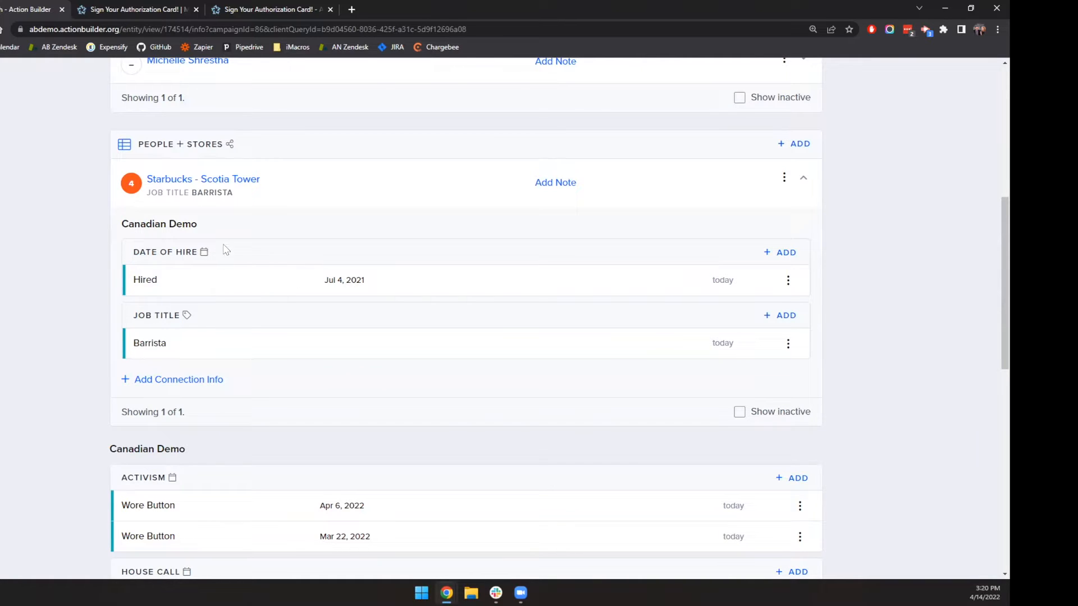
Step: Highlight the Date of Hire Jul 4, 2021 and the job title Barrista
{"action": "left_click_drag", "start_coordinate": [132, 253], "coordinate": [186, 260]}
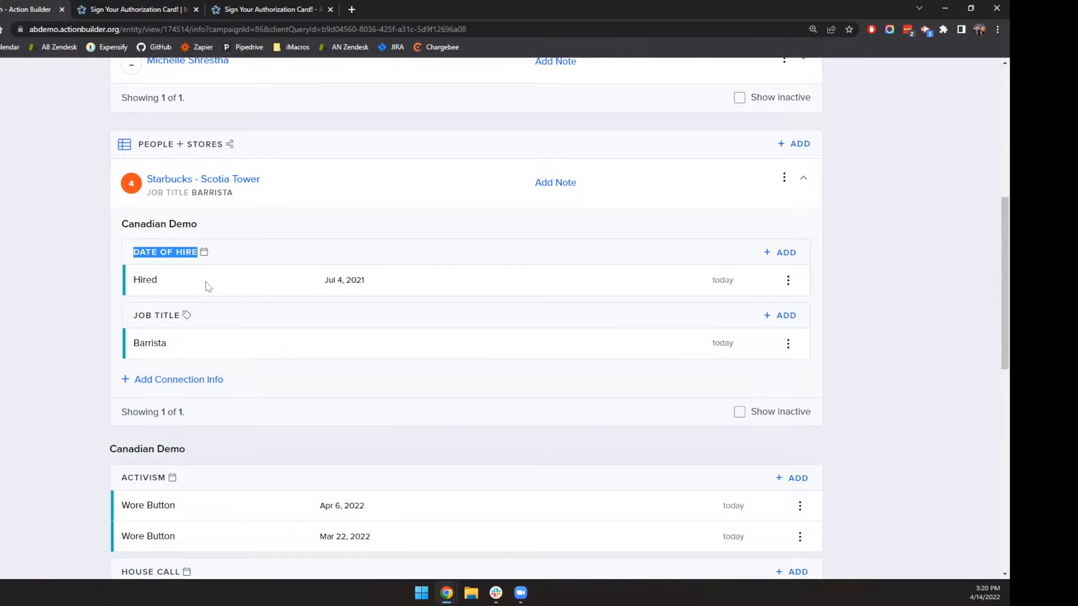
{"action": "left_click_drag", "start_coordinate": [323, 279], "coordinate": [386, 277]}
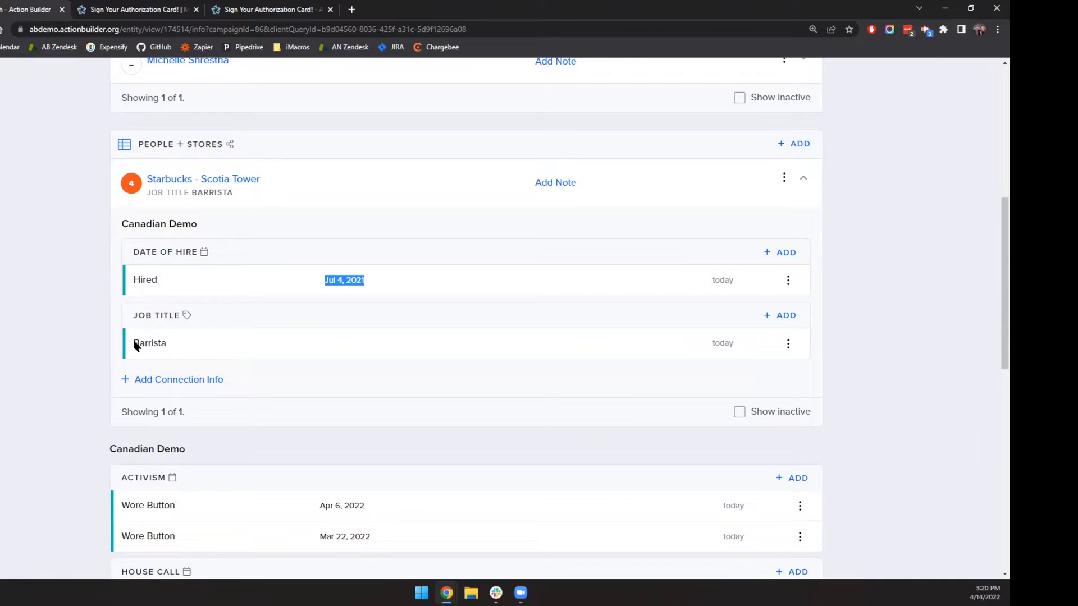
{"action": "left_click_drag", "start_coordinate": [129, 347], "coordinate": [178, 348]}
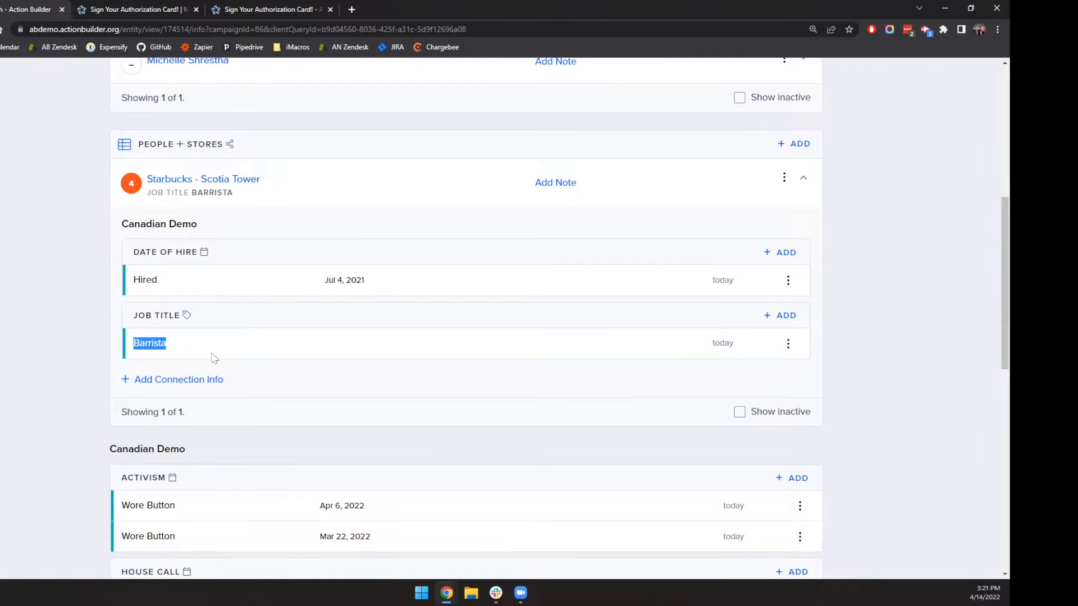
{"action": "scroll", "coordinate": [219, 359], "scroll_direction": "down", "scroll_amount": 8}
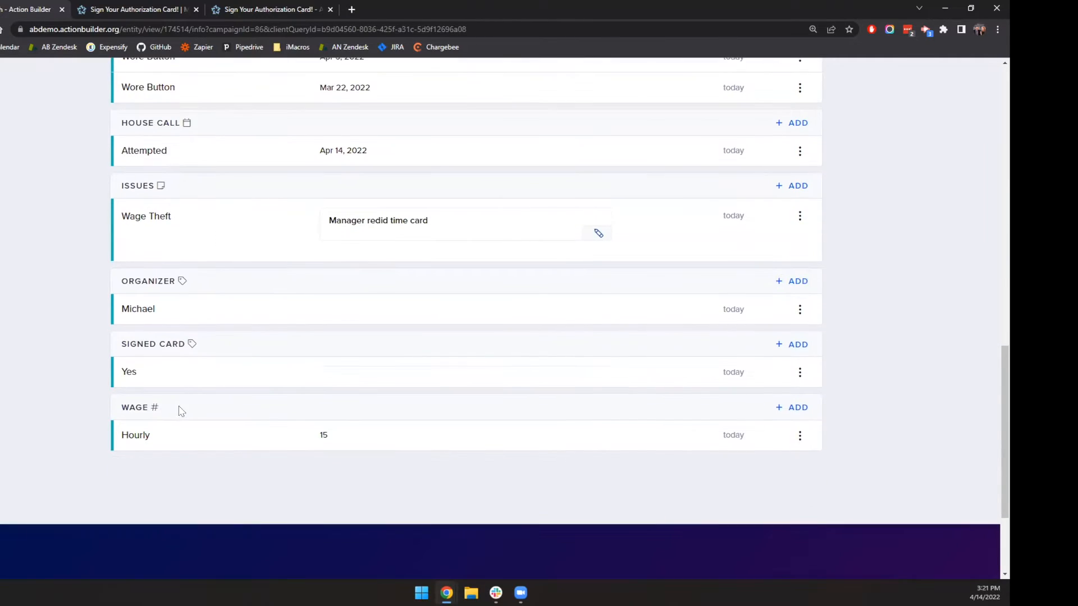
{"action": "scroll", "coordinate": [180, 411], "scroll_direction": "up", "scroll_amount": 7}
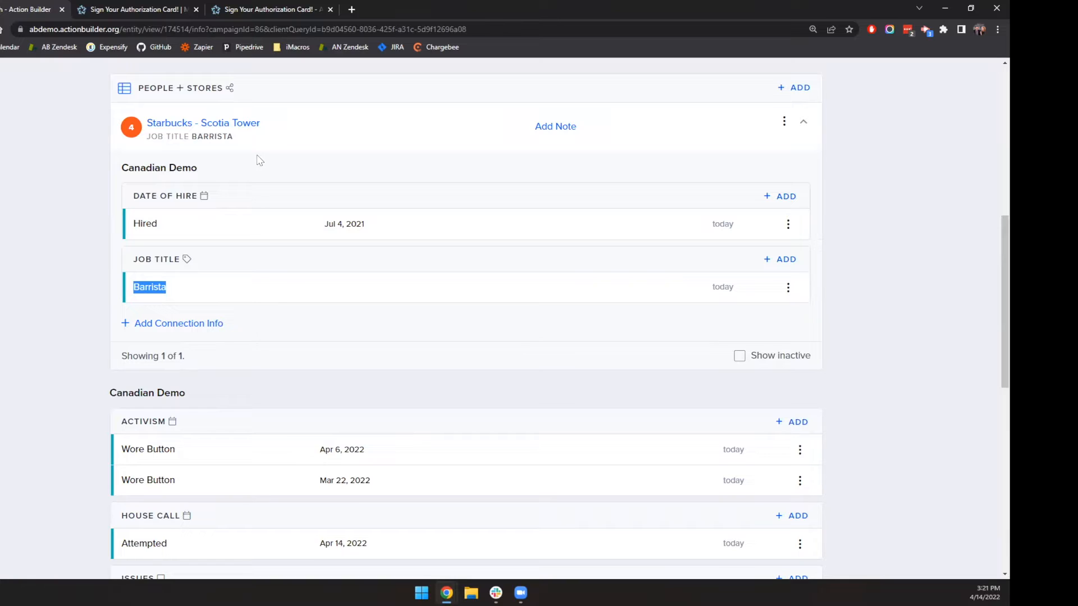
{"action": "scroll", "coordinate": [308, 294], "scroll_direction": "up", "scroll_amount": 2}
{"action": "left_click", "coordinate": [240, 375]}
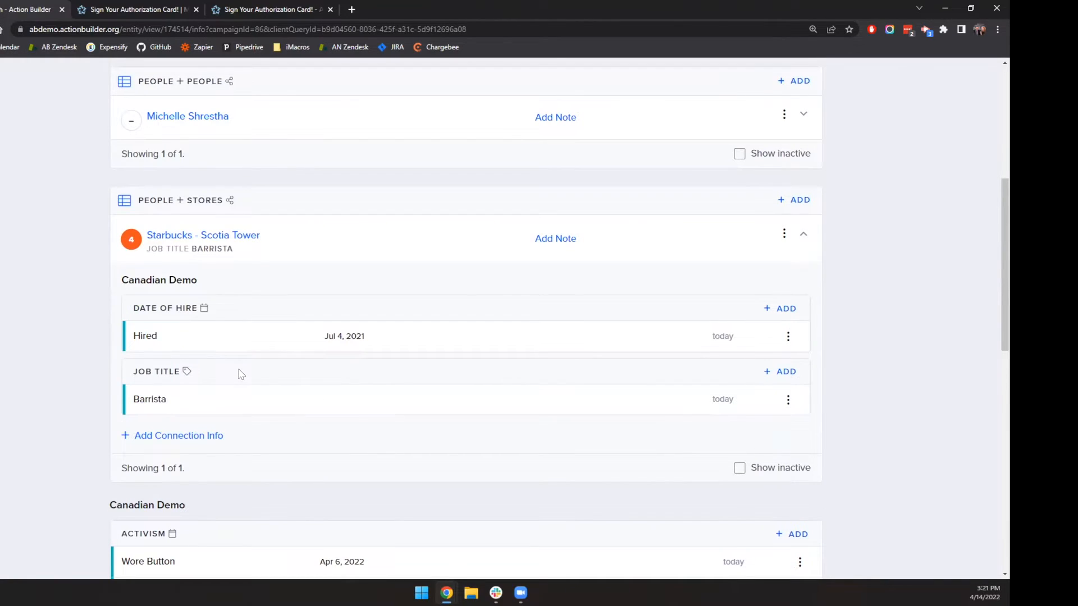
Step: Open the Starbucks - Scotia Tower store record and highlight its name and subtitle
{"action": "left_click", "coordinate": [190, 237]}
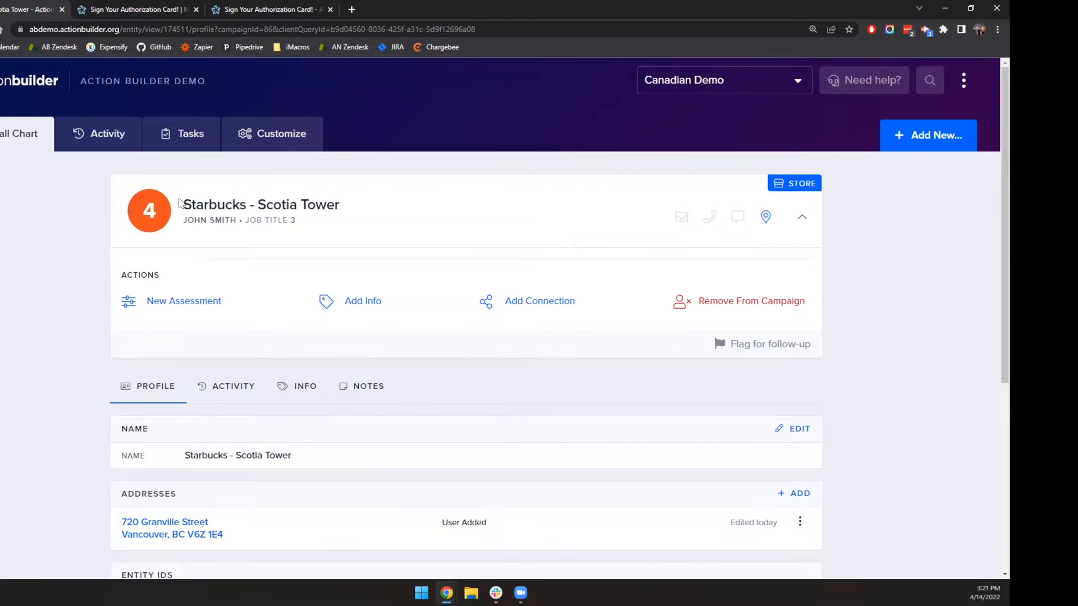
{"action": "left_click_drag", "start_coordinate": [183, 204], "coordinate": [332, 219]}
{"action": "left_click", "coordinate": [317, 234]}
{"action": "scroll", "coordinate": [225, 325], "scroll_direction": "down", "scroll_amount": 3}
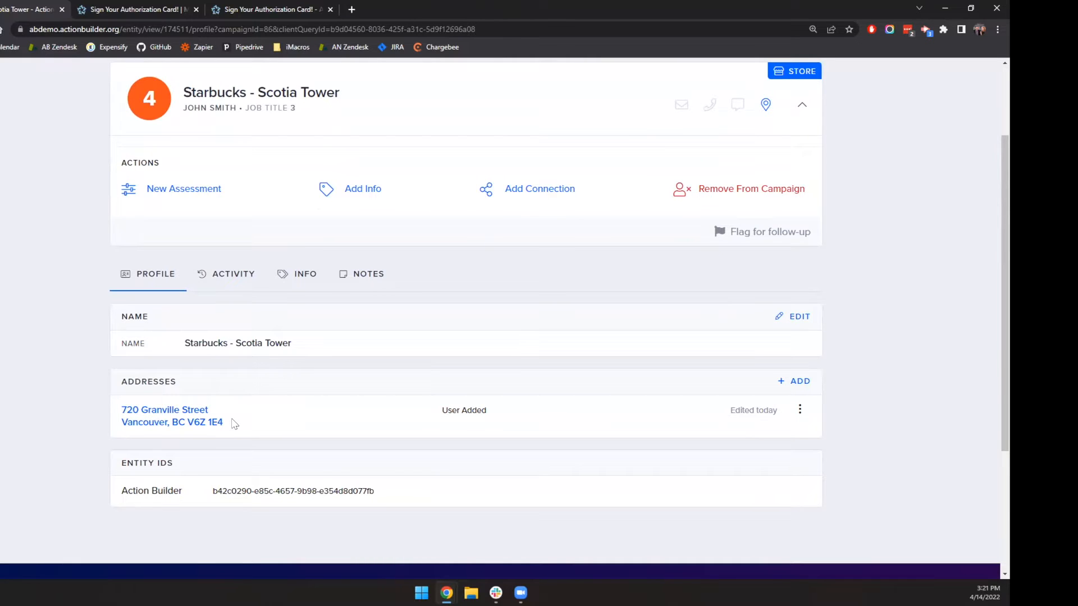
Step: Scroll through the store's 80-update activity log, then open and dismiss the new assessment choices
{"action": "left_click", "coordinate": [228, 279]}
{"action": "scroll", "coordinate": [288, 385], "scroll_direction": "down", "scroll_amount": 3}
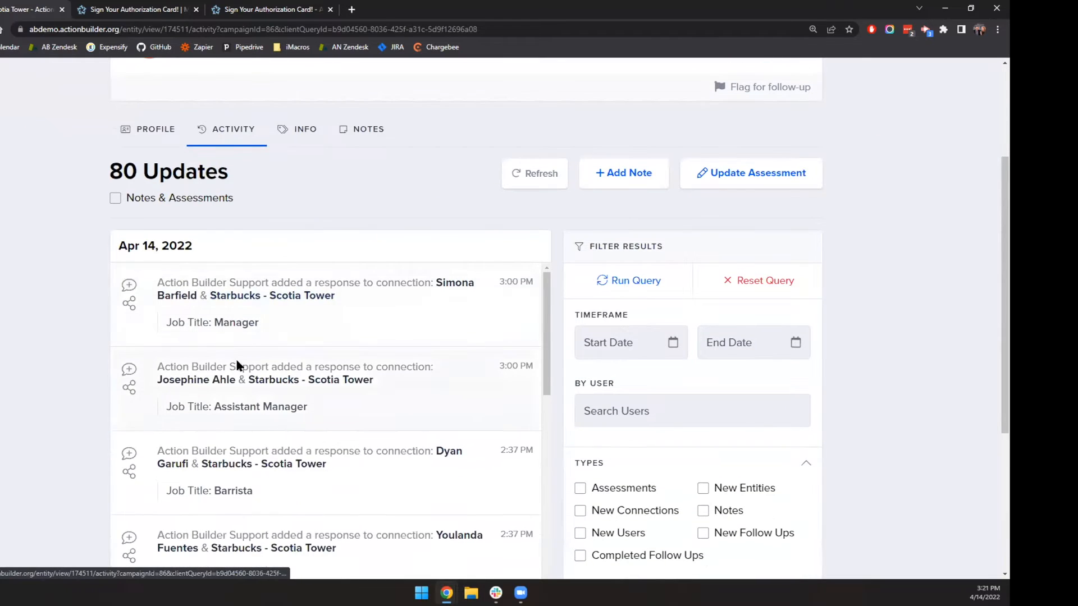
{"action": "scroll", "coordinate": [302, 366], "scroll_direction": "down", "scroll_amount": 4}
{"action": "scroll", "coordinate": [302, 366], "scroll_direction": "down", "scroll_amount": 3}
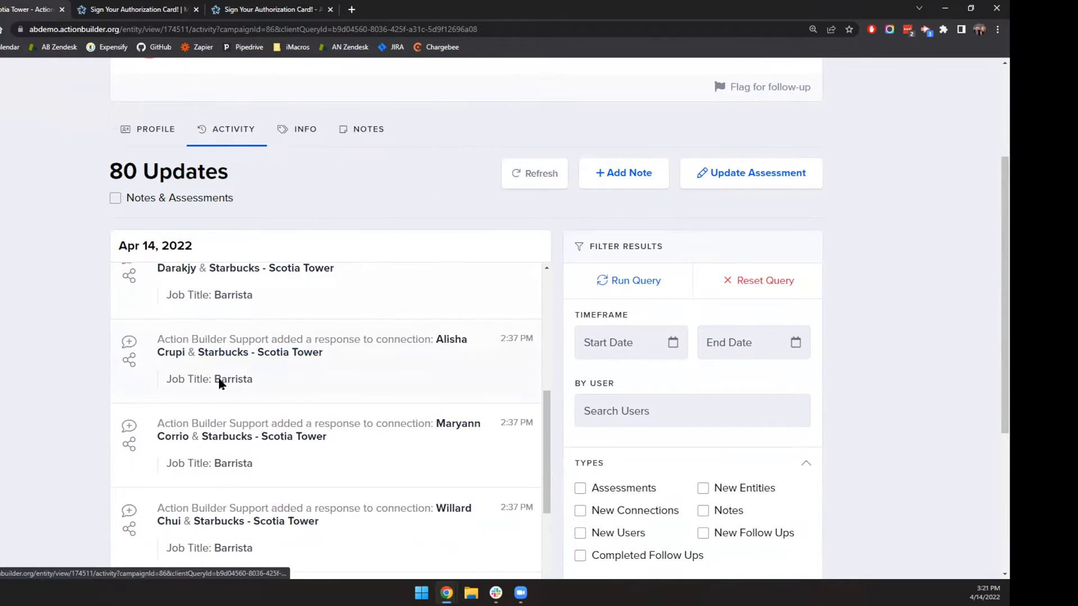
{"action": "scroll", "coordinate": [300, 432], "scroll_direction": "down", "scroll_amount": 2}
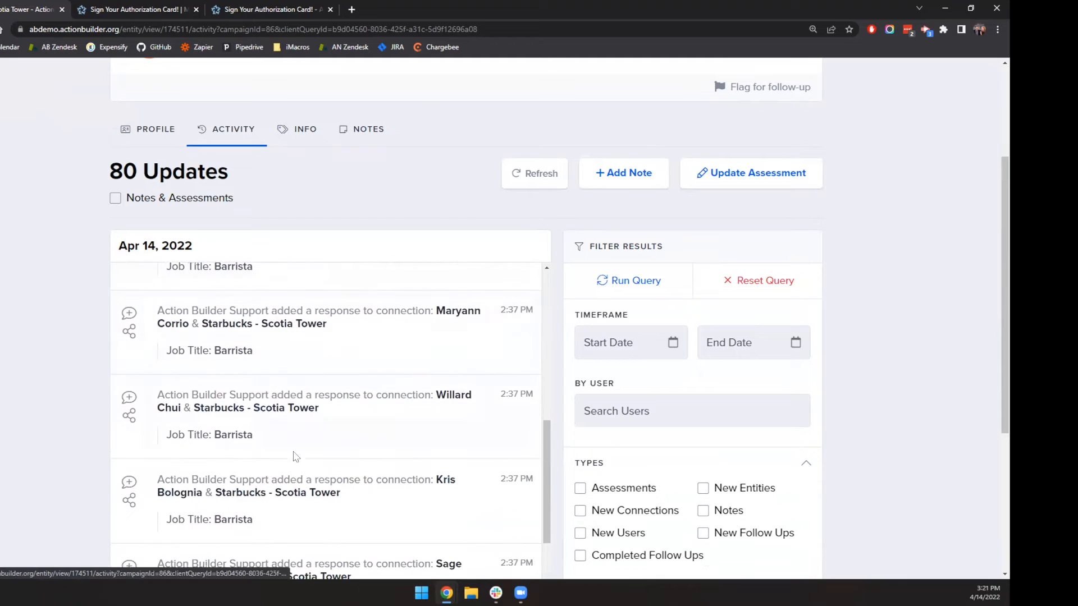
{"action": "scroll", "coordinate": [304, 423], "scroll_direction": "up", "scroll_amount": 3}
{"action": "scroll", "coordinate": [270, 387], "scroll_direction": "up", "scroll_amount": 8}
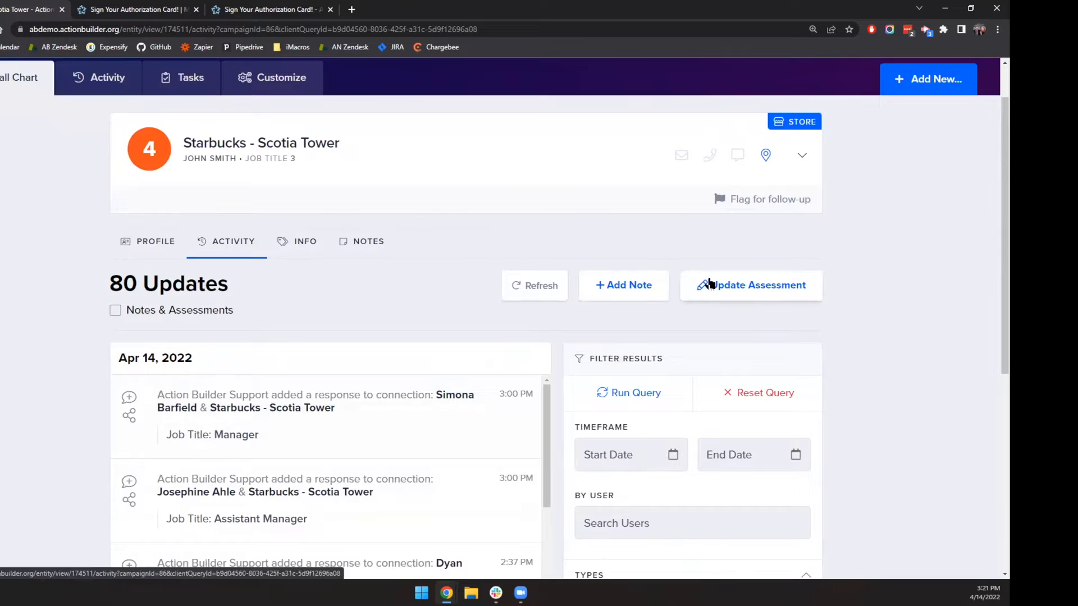
{"action": "left_click", "coordinate": [751, 285]}
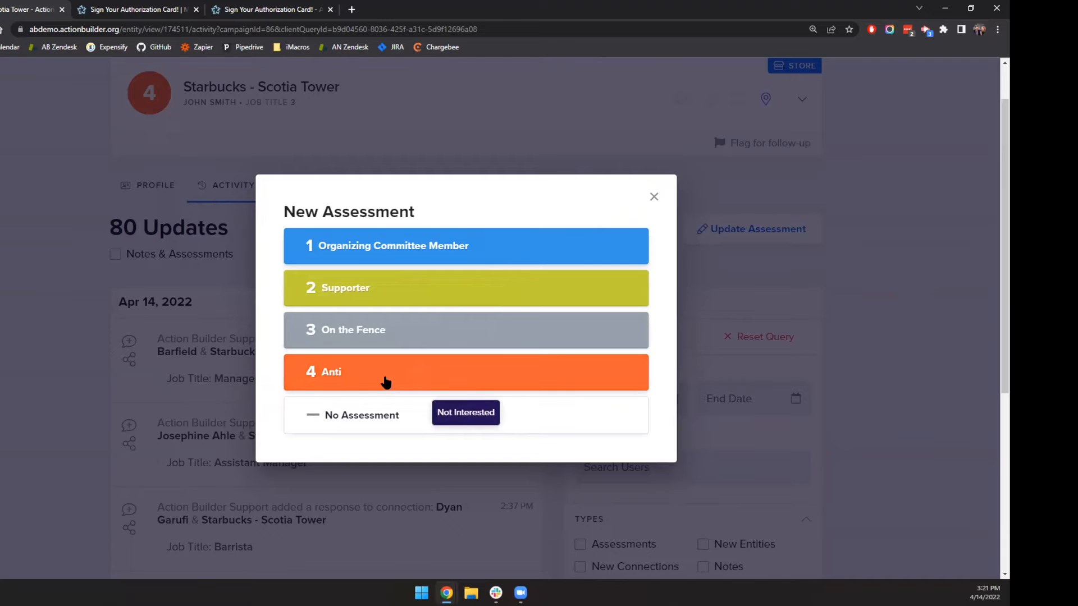
{"action": "left_click", "coordinate": [655, 197]}
{"action": "scroll", "coordinate": [239, 224], "scroll_direction": "up", "scroll_amount": 1}
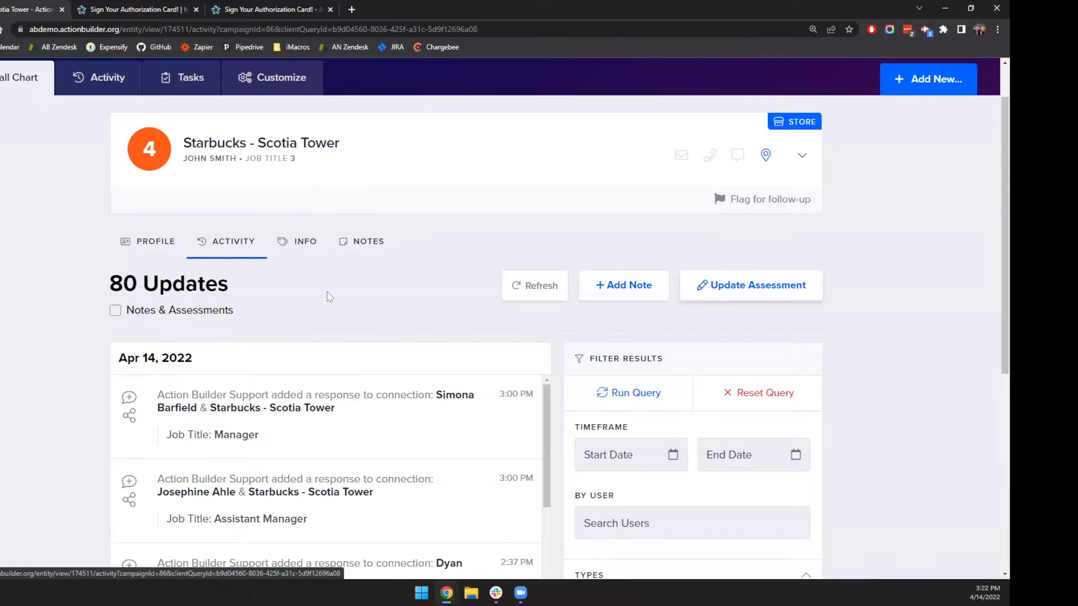
Step: Show the store's Info page and highlight the People + Stores connections label
{"action": "left_click", "coordinate": [298, 244]}
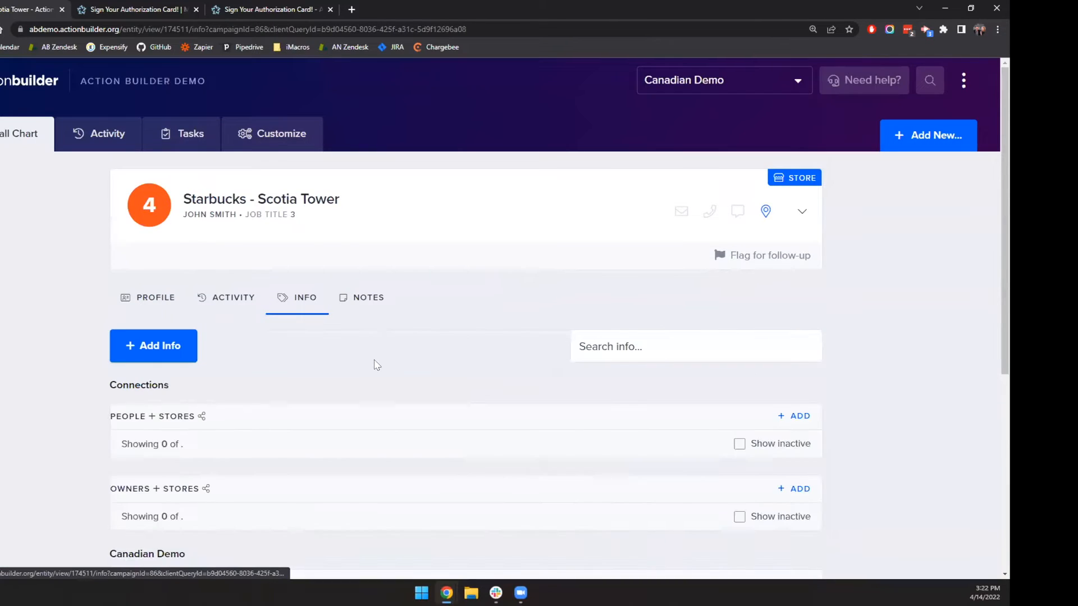
{"action": "scroll", "coordinate": [260, 313], "scroll_direction": "down", "scroll_amount": 3}
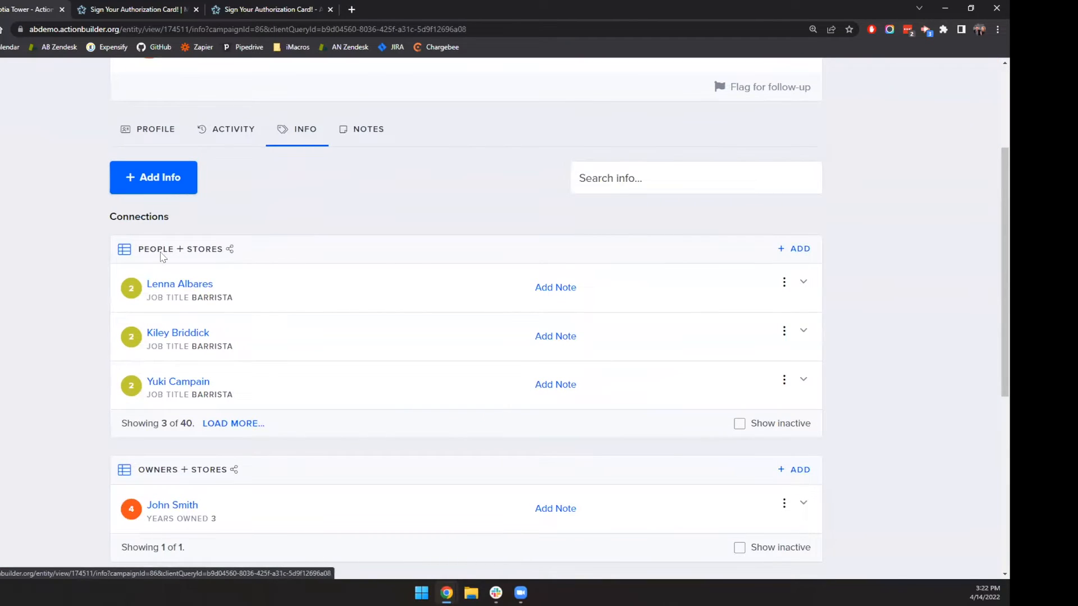
{"action": "left_click_drag", "start_coordinate": [138, 249], "coordinate": [225, 257]}
{"action": "left_click", "coordinate": [224, 255]}
{"action": "scroll", "coordinate": [245, 312], "scroll_direction": "down", "scroll_amount": 1}
{"action": "scroll", "coordinate": [246, 313], "scroll_direction": "down", "scroll_amount": 1}
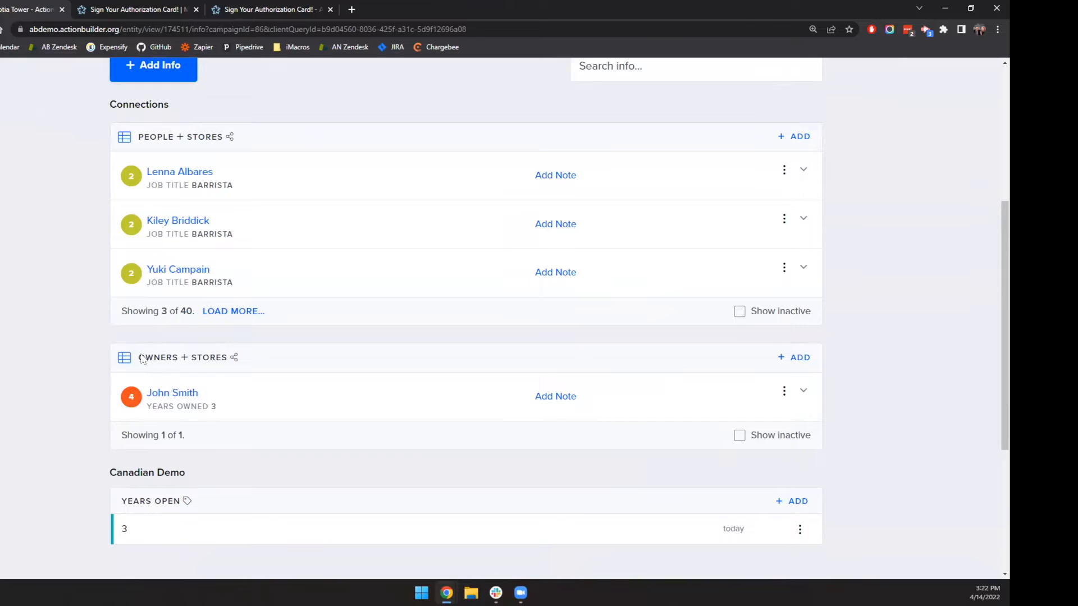
Step: Expand the Owners + Stores connection to reveal Years Owned 3
{"action": "left_click_drag", "start_coordinate": [139, 358], "coordinate": [174, 357]}
{"action": "left_click", "coordinate": [803, 391]}
{"action": "scroll", "coordinate": [561, 365], "scroll_direction": "down", "scroll_amount": 2}
{"action": "left_click_drag", "start_coordinate": [133, 353], "coordinate": [200, 379]}
{"action": "left_click", "coordinate": [142, 378]}
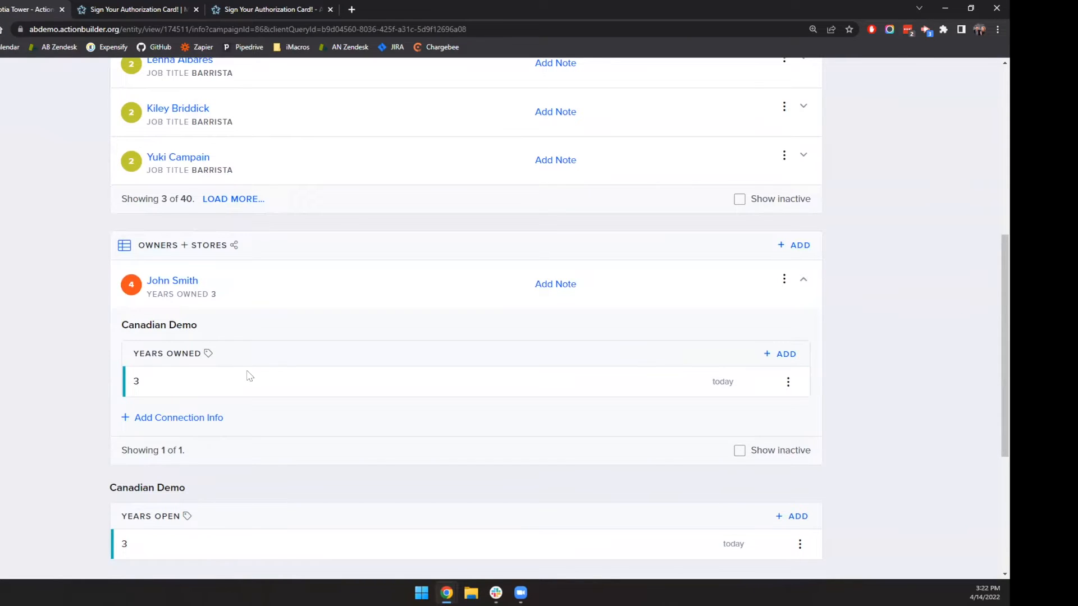
Step: Open the store owner's record and scroll through its activity log of 6 updates
{"action": "left_click", "coordinate": [202, 303]}
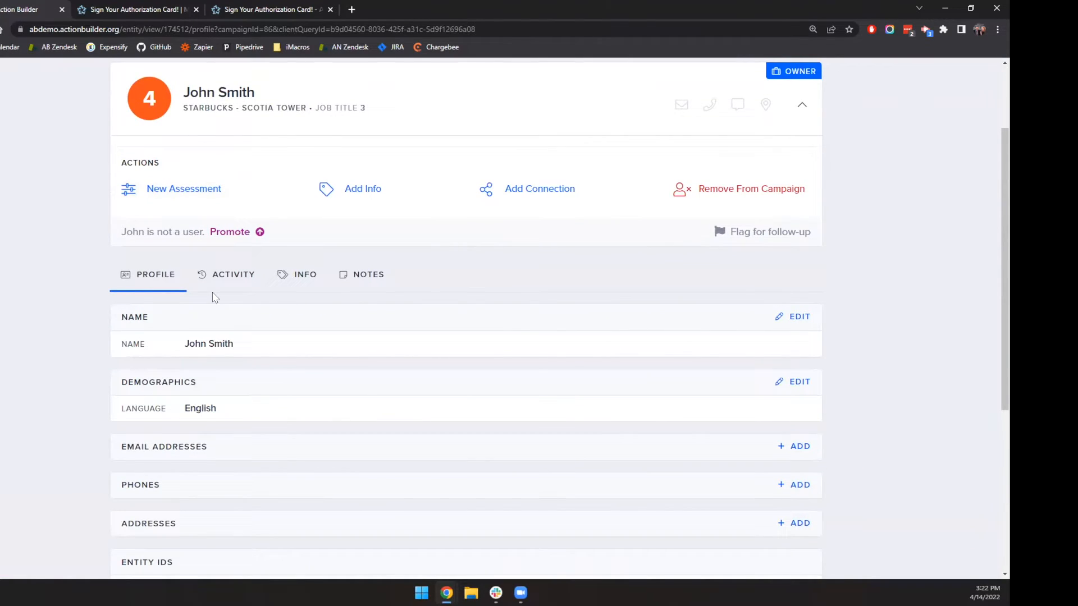
{"action": "left_click", "coordinate": [223, 277]}
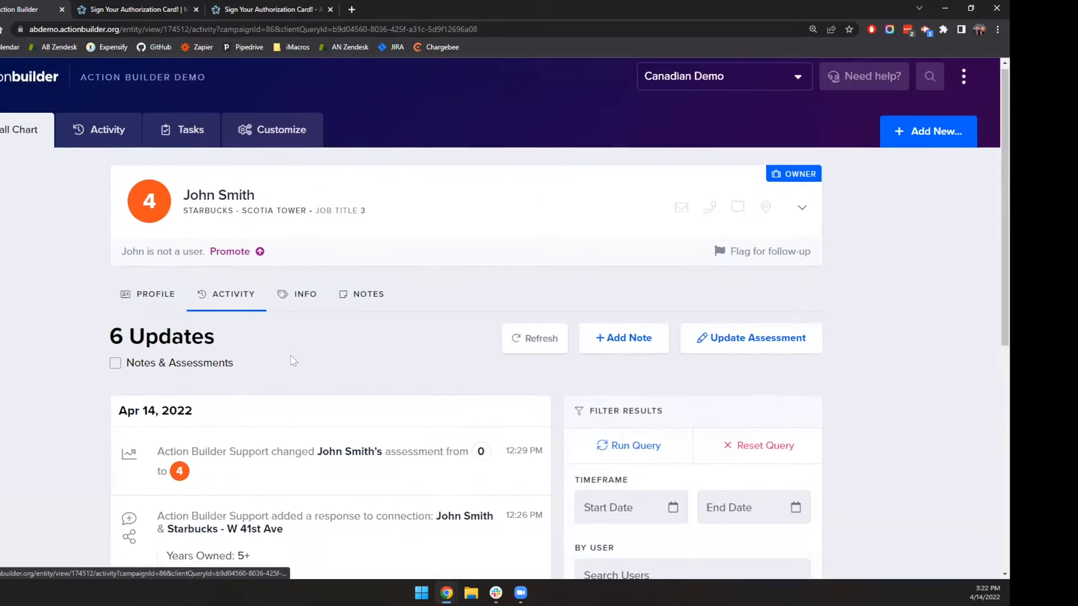
{"action": "scroll", "coordinate": [216, 326], "scroll_direction": "down", "scroll_amount": 3}
{"action": "scroll", "coordinate": [216, 326], "scroll_direction": "down", "scroll_amount": 2}
{"action": "scroll", "coordinate": [318, 365], "scroll_direction": "up", "scroll_amount": 3}
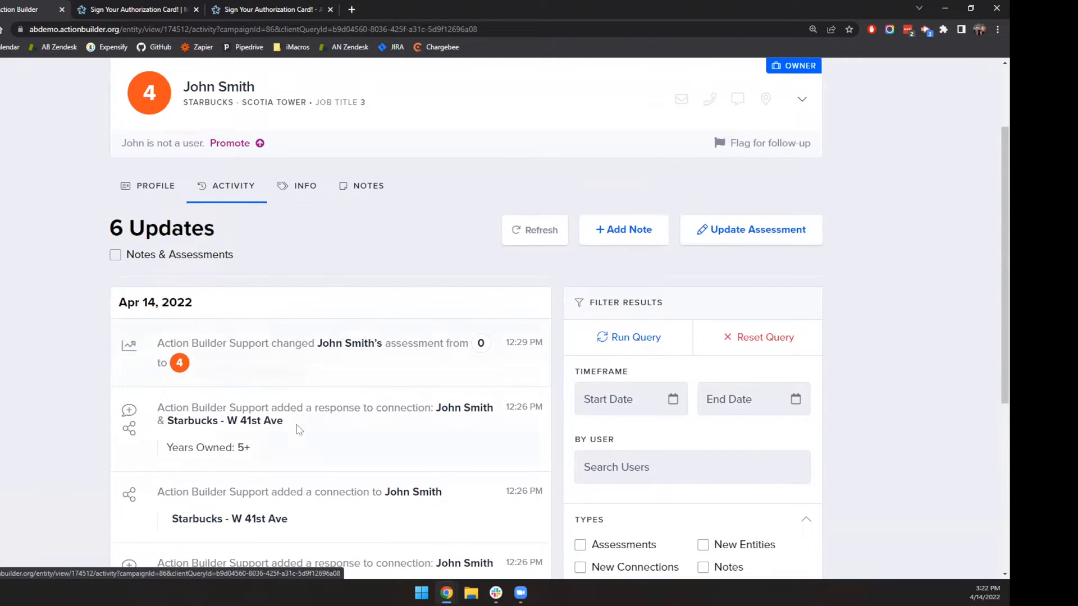
{"action": "scroll", "coordinate": [281, 370], "scroll_direction": "up", "scroll_amount": 2}
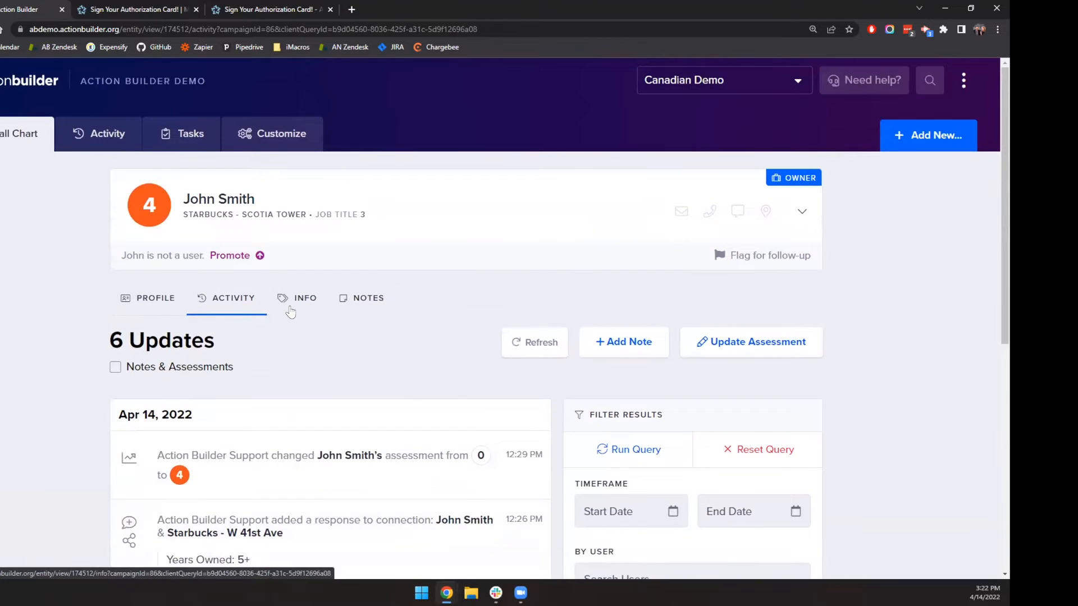
{"action": "left_click", "coordinate": [285, 299]}
Step: Highlight the Owners + Stores heading text, then switch to the owner's Profile details
{"action": "scroll", "coordinate": [140, 308], "scroll_direction": "down", "scroll_amount": 2}
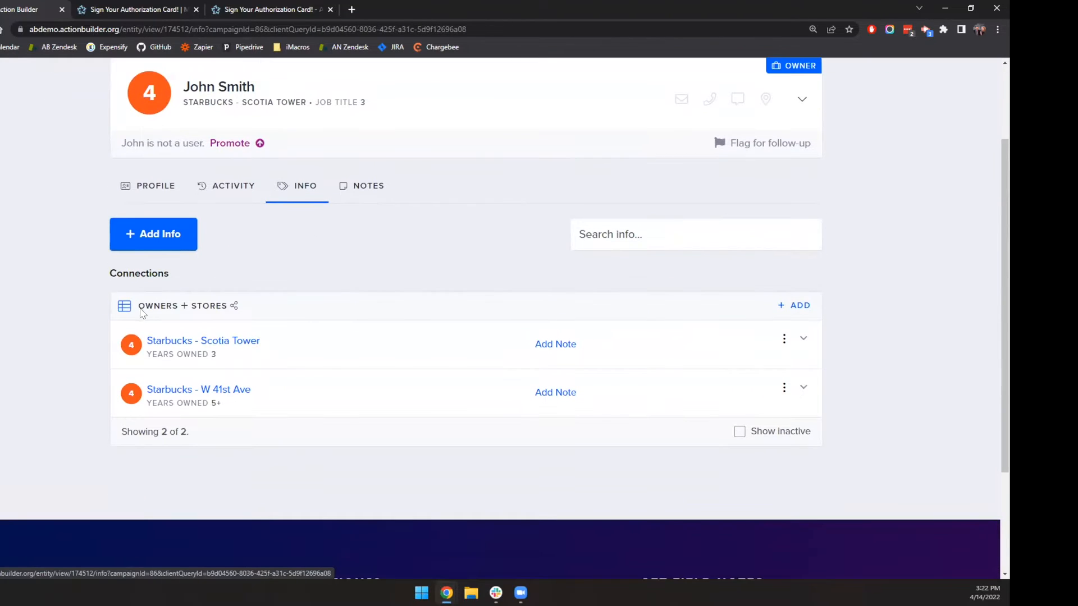
{"action": "left_click_drag", "start_coordinate": [141, 312], "coordinate": [247, 315]}
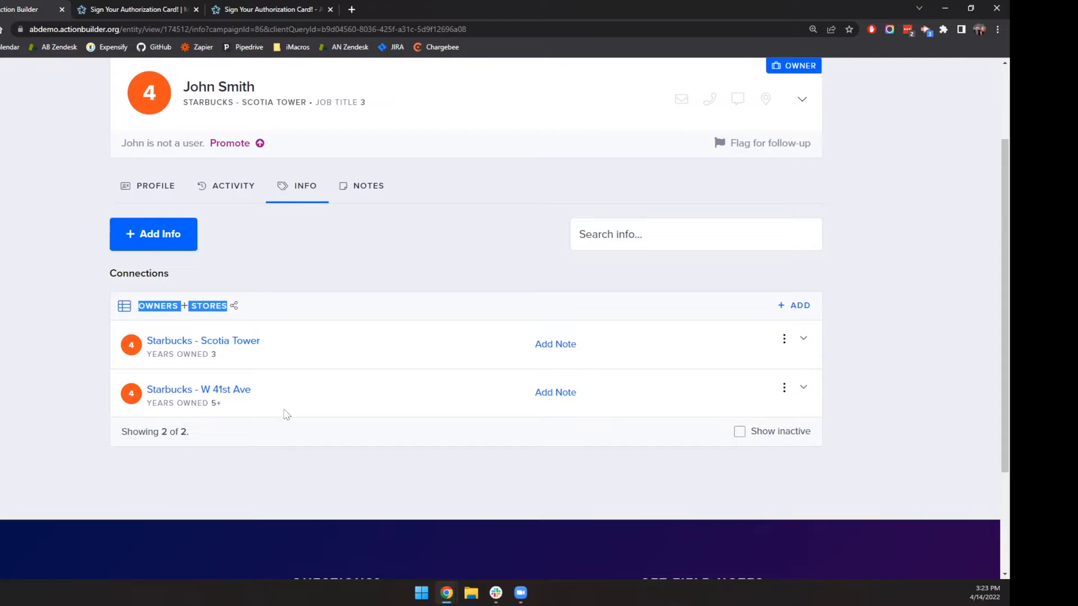
{"action": "left_click", "coordinate": [257, 317]}
{"action": "left_click_drag", "start_coordinate": [191, 306], "coordinate": [234, 307]}
{"action": "scroll", "coordinate": [213, 379], "scroll_direction": "up", "scroll_amount": 2}
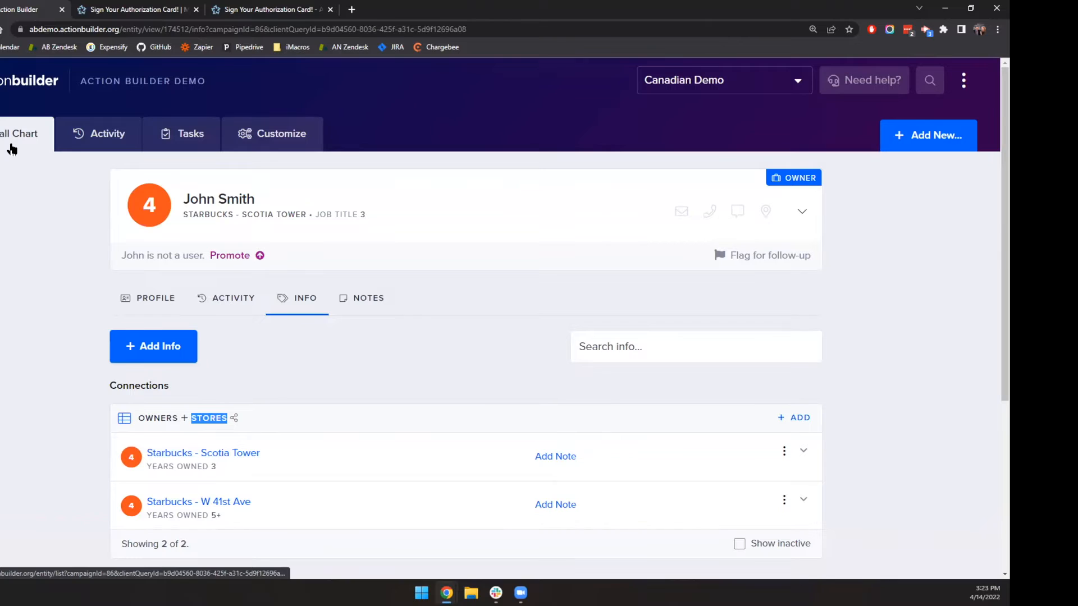
{"action": "left_click_drag", "start_coordinate": [191, 418], "coordinate": [226, 417]}
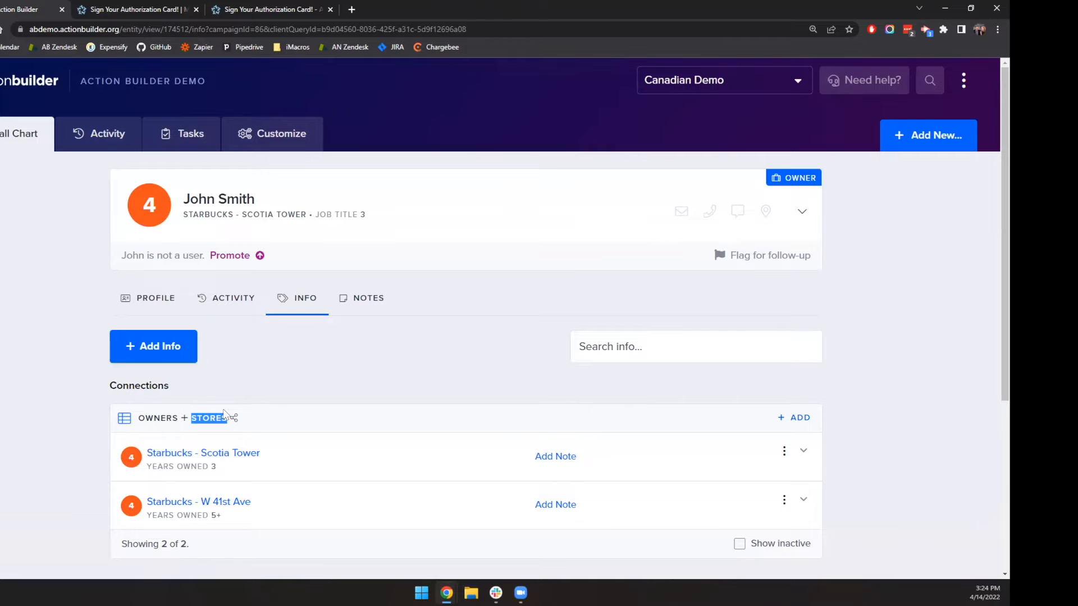
{"action": "left_click", "coordinate": [153, 298]}
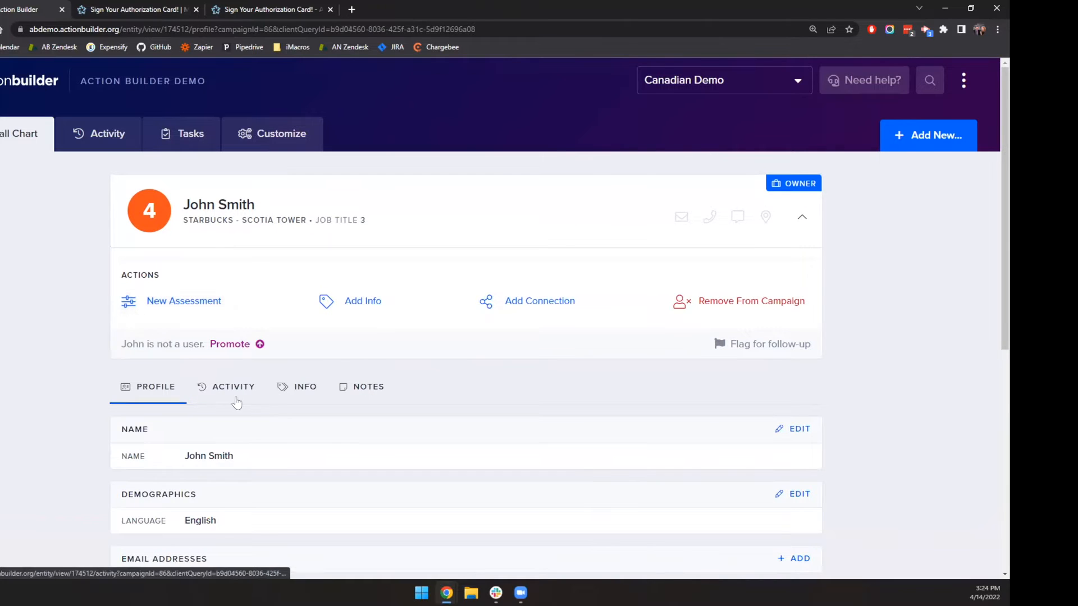
Step: Review the owner's 6-update activity log, return to Profile, then go back to the Wall Chart
{"action": "left_click", "coordinate": [236, 399]}
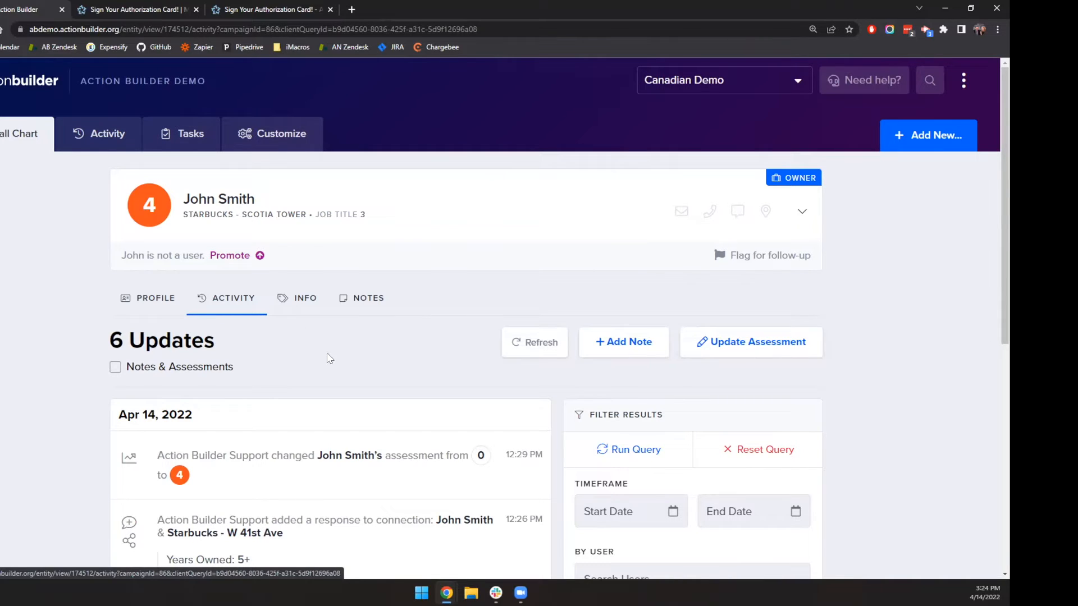
{"action": "left_click", "coordinate": [135, 298]}
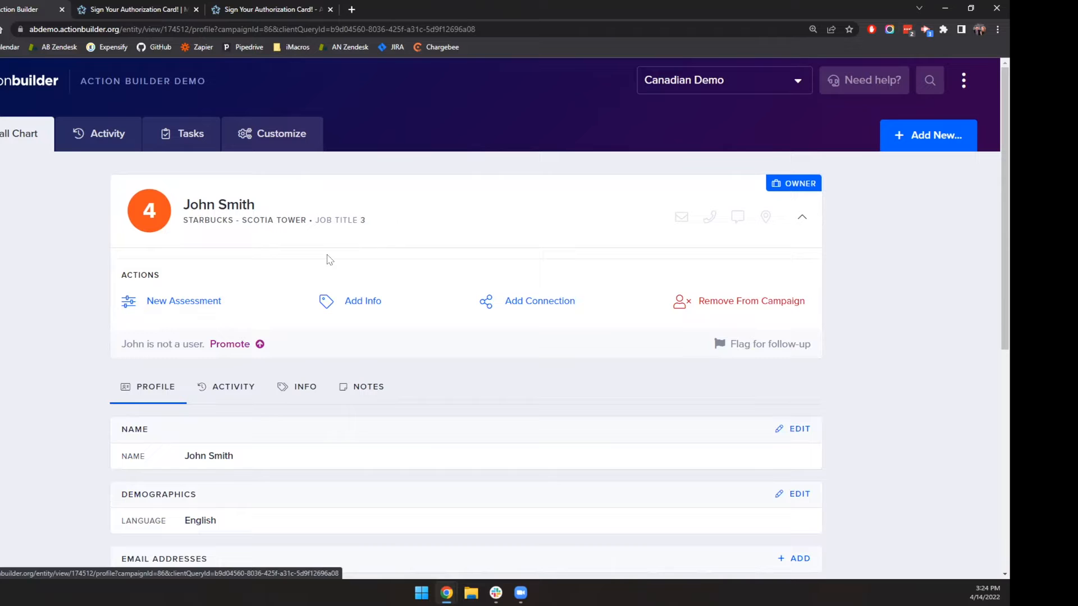
{"action": "left_click", "coordinate": [14, 137]}
{"action": "left_click", "coordinate": [573, 275]}
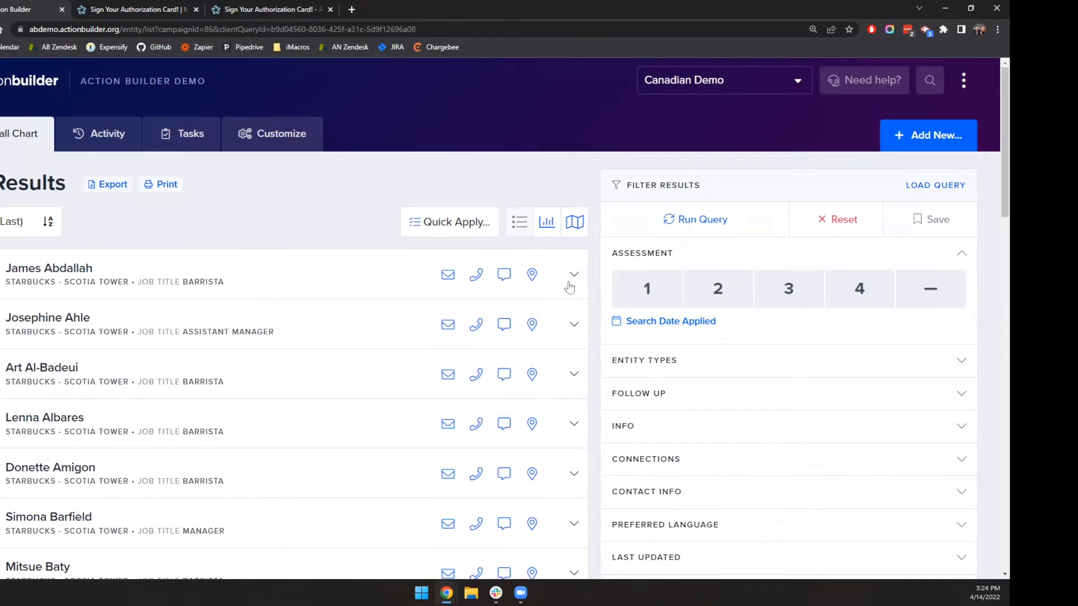
{"action": "left_click", "coordinate": [718, 289]}
{"action": "scroll", "coordinate": [637, 274], "scroll_direction": "down", "scroll_amount": 1}
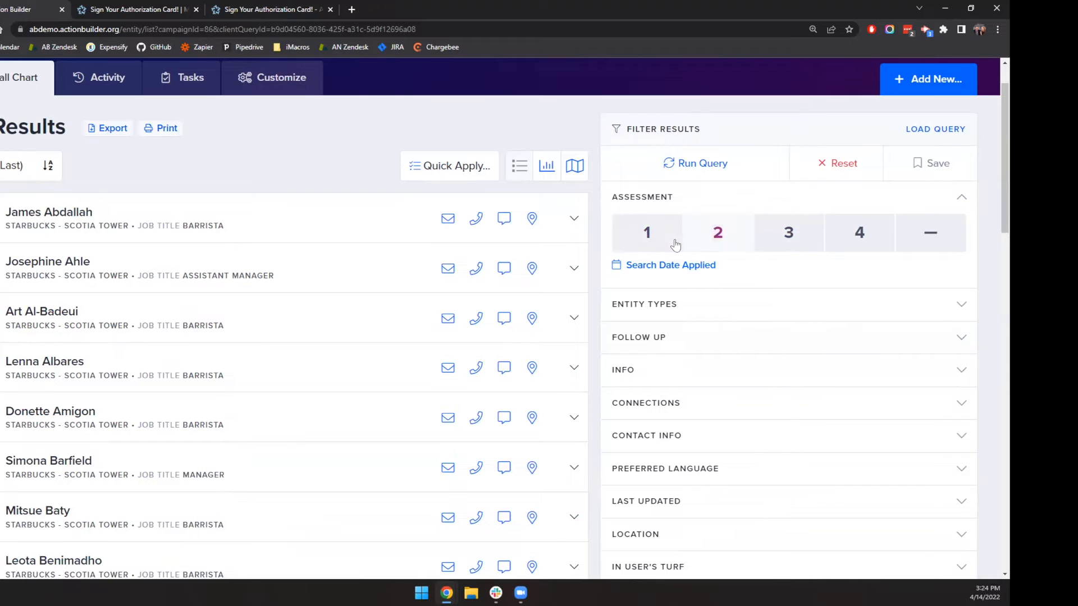
{"action": "left_click", "coordinate": [657, 222]}
{"action": "left_click", "coordinate": [678, 161]}
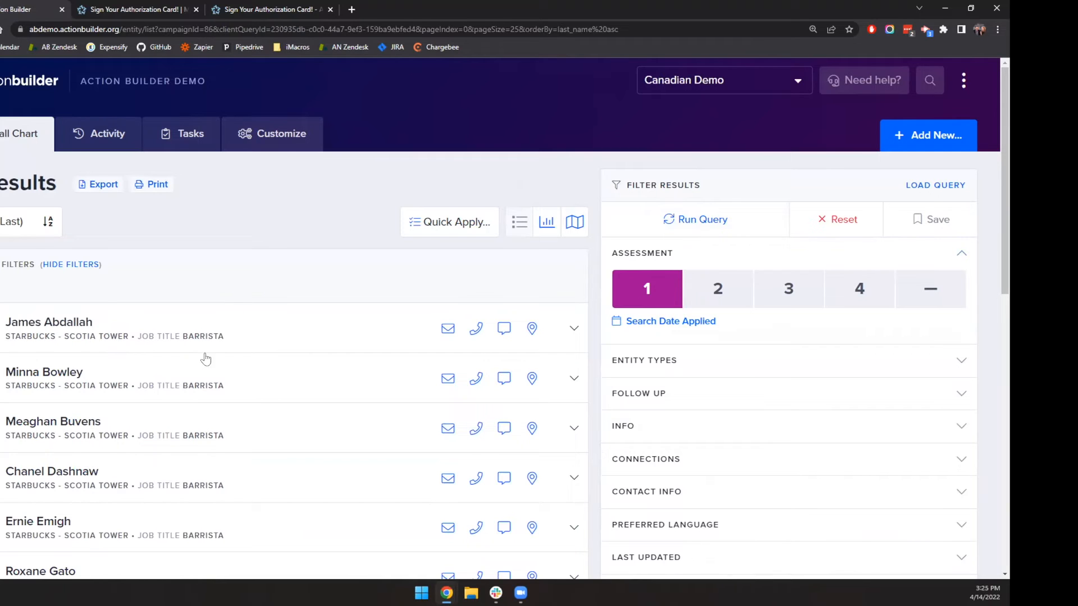
{"action": "scroll", "coordinate": [147, 314], "scroll_direction": "down", "scroll_amount": 1}
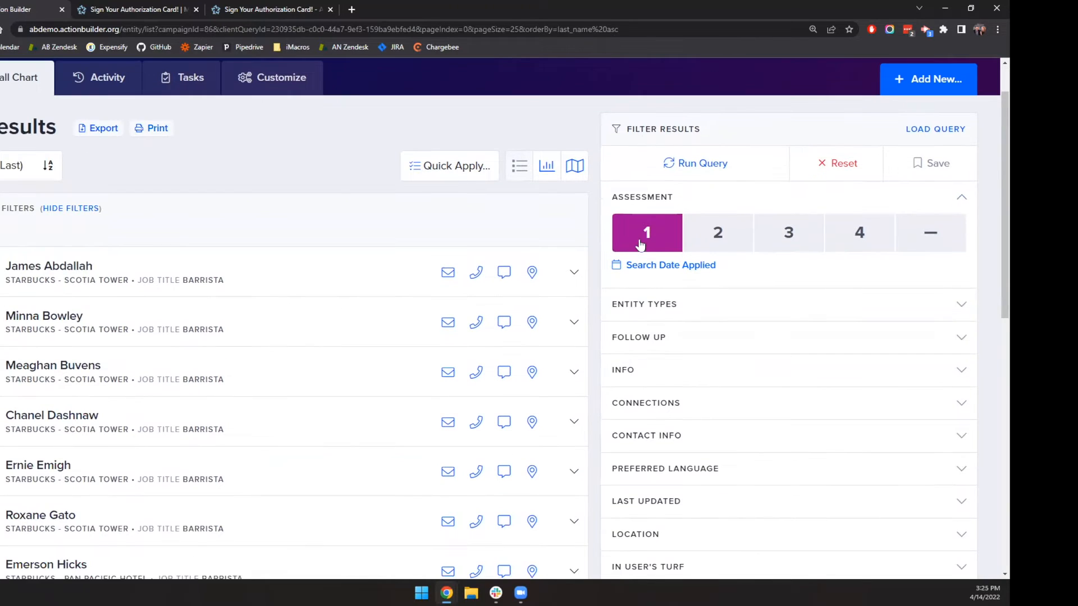
{"action": "scroll", "coordinate": [54, 265], "scroll_direction": "down", "scroll_amount": 1}
{"action": "scroll", "coordinate": [53, 265], "scroll_direction": "down", "scroll_amount": 8}
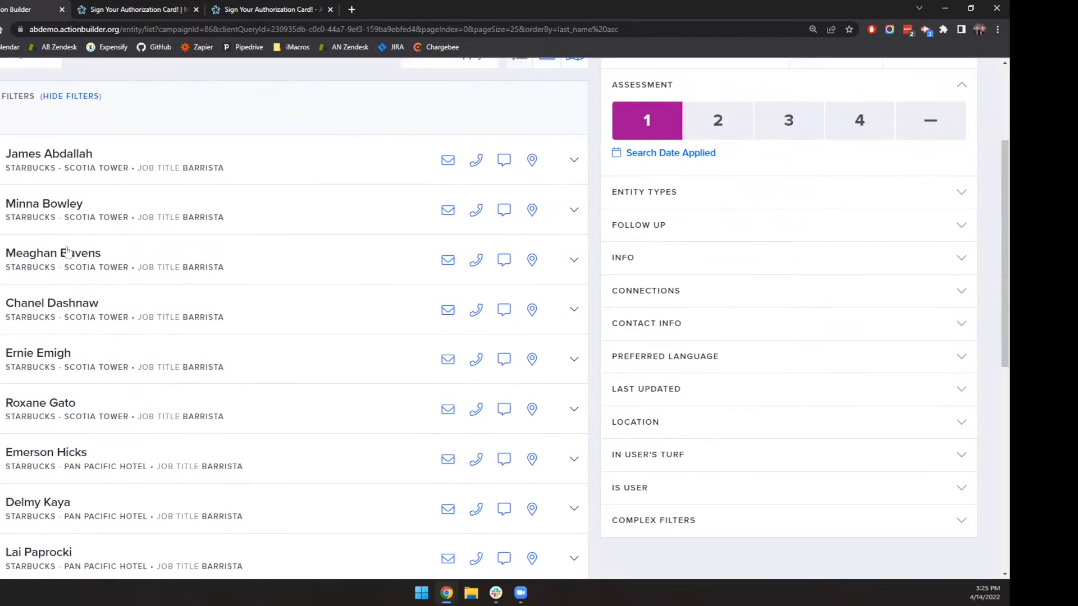
{"action": "scroll", "coordinate": [116, 430], "scroll_direction": "up", "scroll_amount": 10}
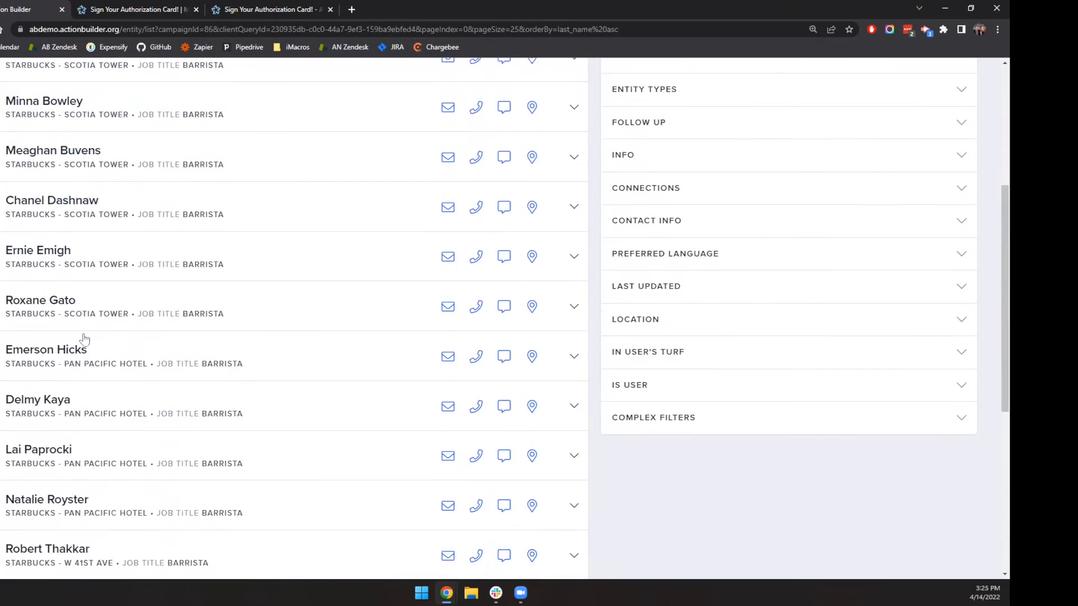
{"action": "scroll", "coordinate": [118, 356], "scroll_direction": "down", "scroll_amount": 3}
{"action": "scroll", "coordinate": [134, 359], "scroll_direction": "down", "scroll_amount": 3}
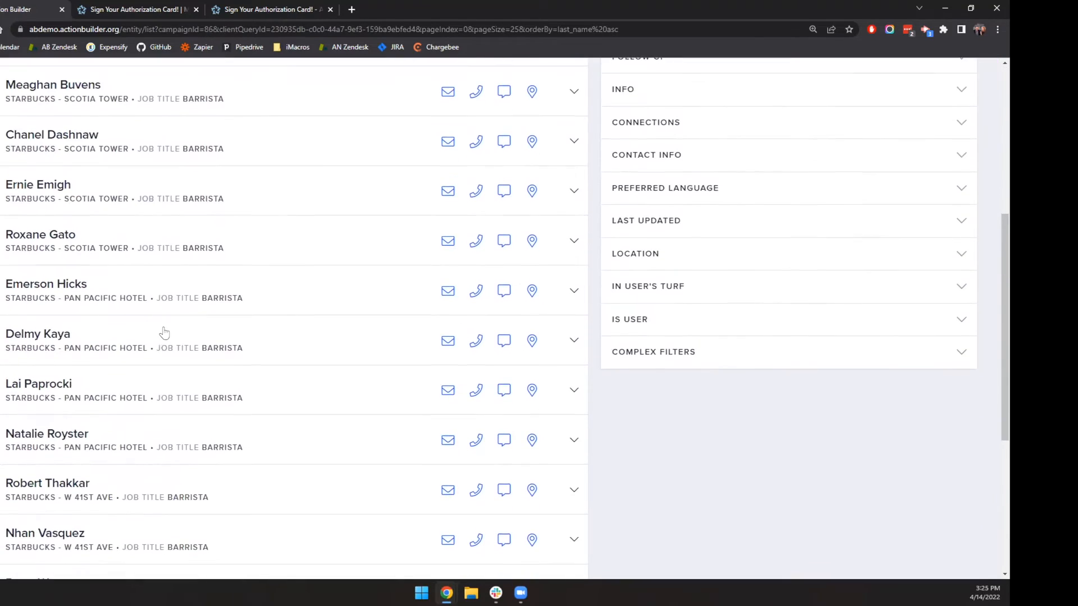
{"action": "scroll", "coordinate": [214, 270], "scroll_direction": "up", "scroll_amount": 4}
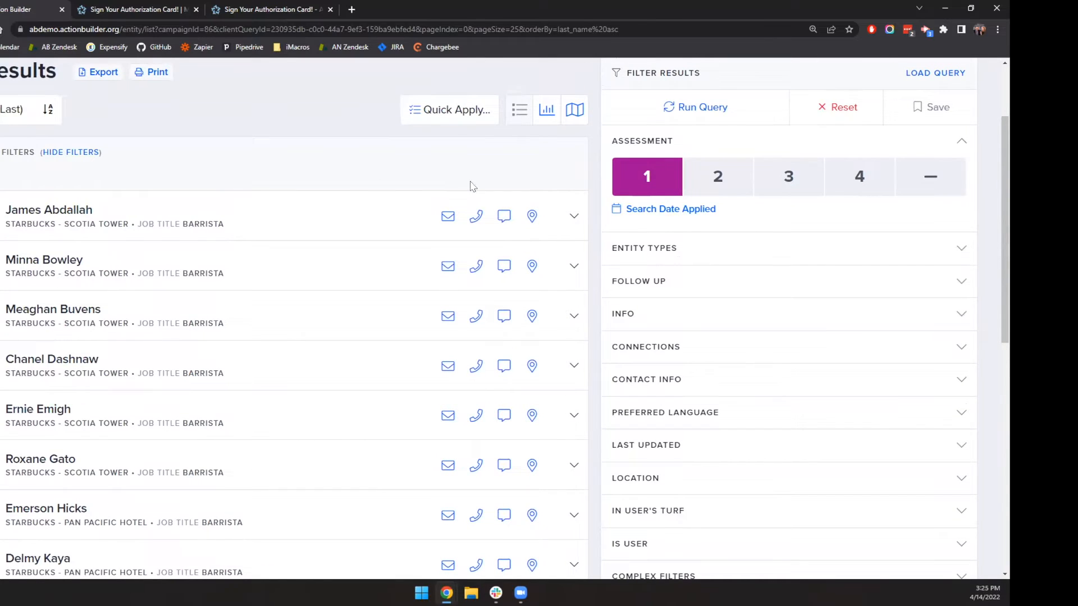
{"action": "left_click", "coordinate": [796, 120]}
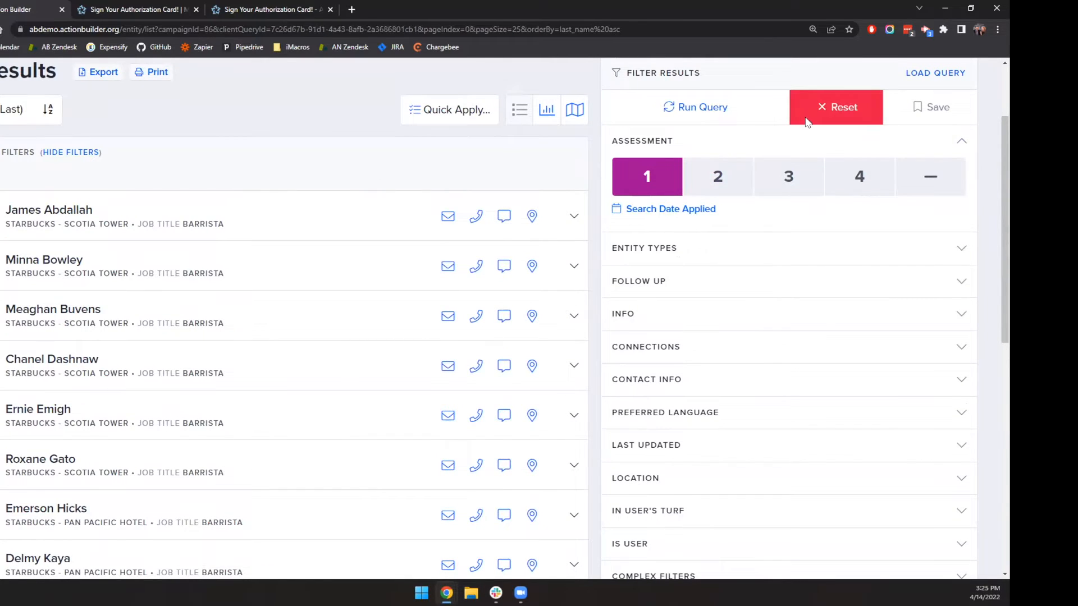
{"action": "scroll", "coordinate": [610, 314], "scroll_direction": "down", "scroll_amount": 3}
{"action": "left_click", "coordinate": [649, 298]}
{"action": "left_click", "coordinate": [666, 322]}
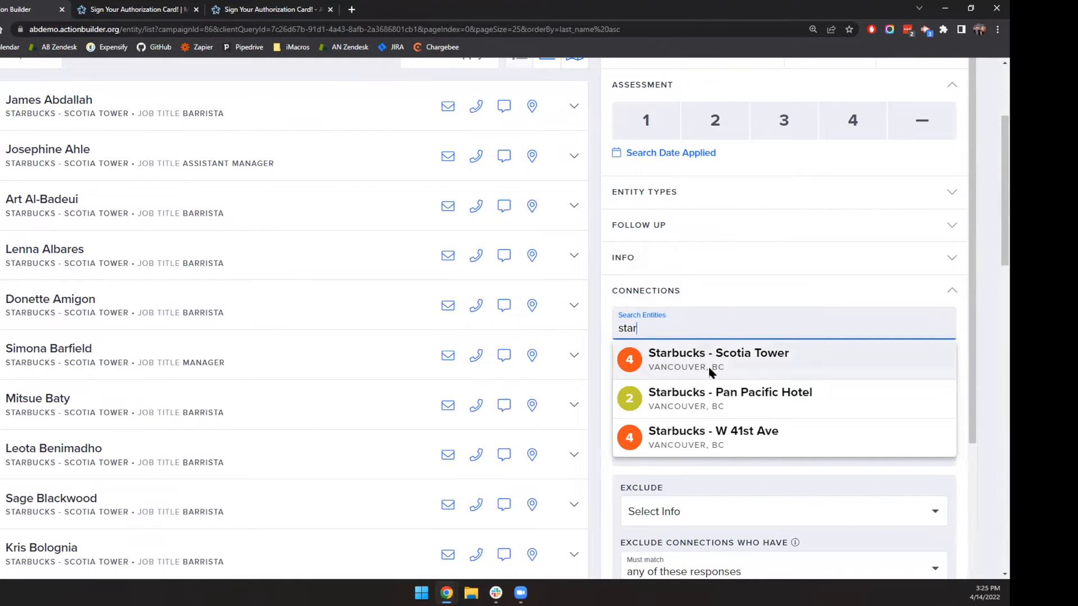
{"action": "left_click", "coordinate": [737, 369]}
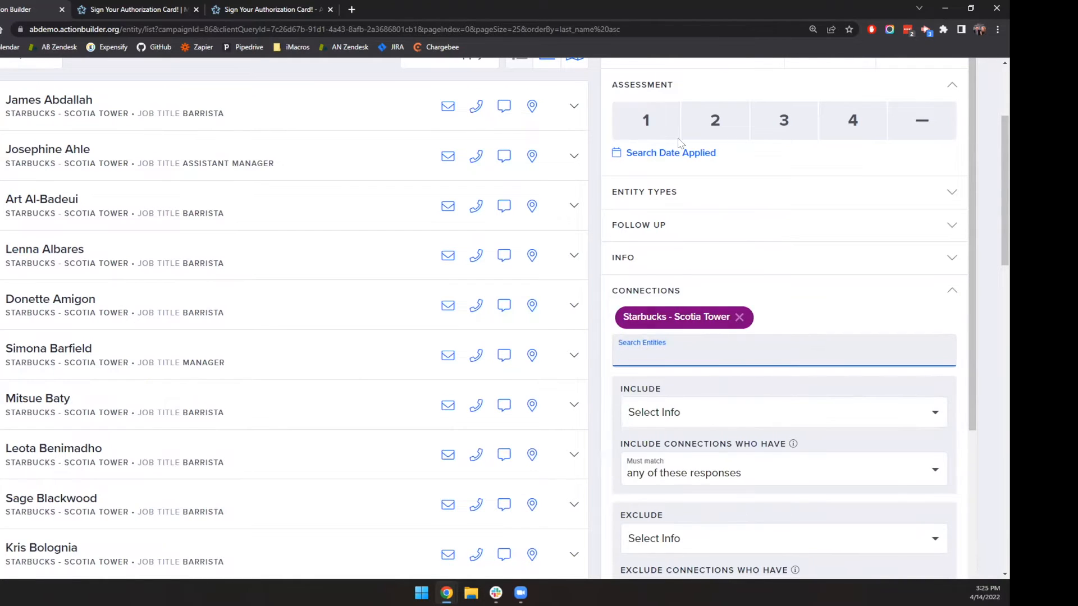
{"action": "scroll", "coordinate": [702, 180], "scroll_direction": "up", "scroll_amount": 3}
{"action": "left_click", "coordinate": [686, 162]}
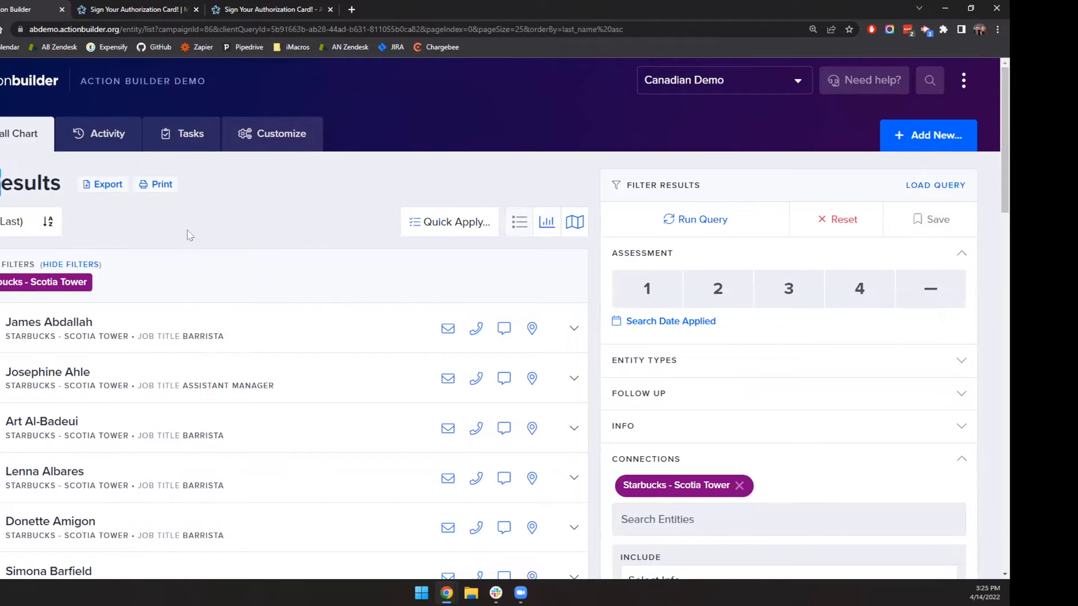
{"action": "scroll", "coordinate": [212, 273], "scroll_direction": "down", "scroll_amount": 2}
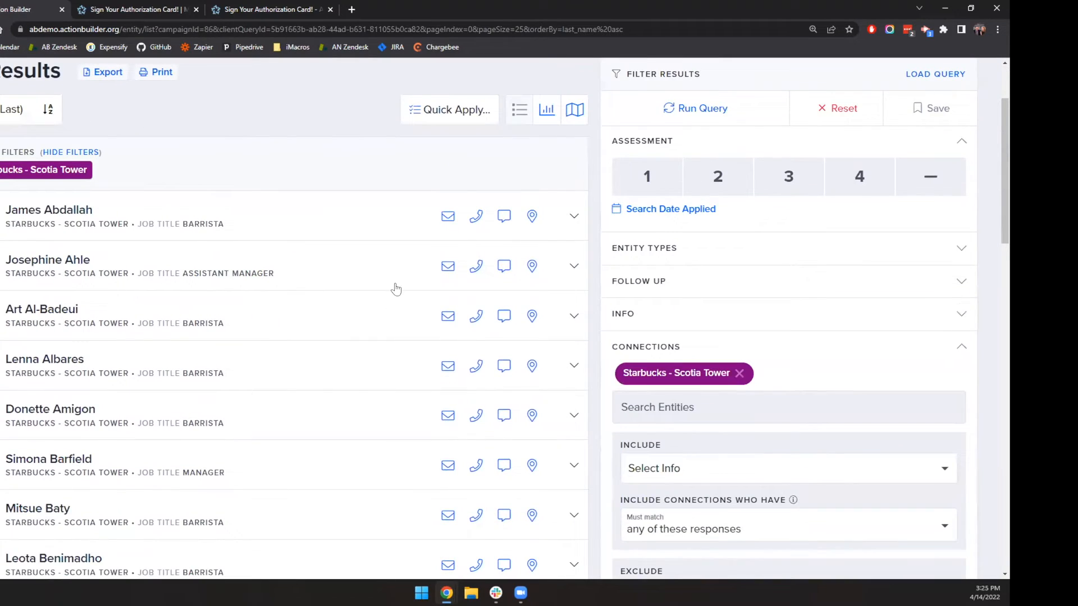
{"action": "scroll", "coordinate": [396, 314], "scroll_direction": "down", "scroll_amount": 2}
{"action": "scroll", "coordinate": [477, 297], "scroll_direction": "up", "scroll_amount": 3}
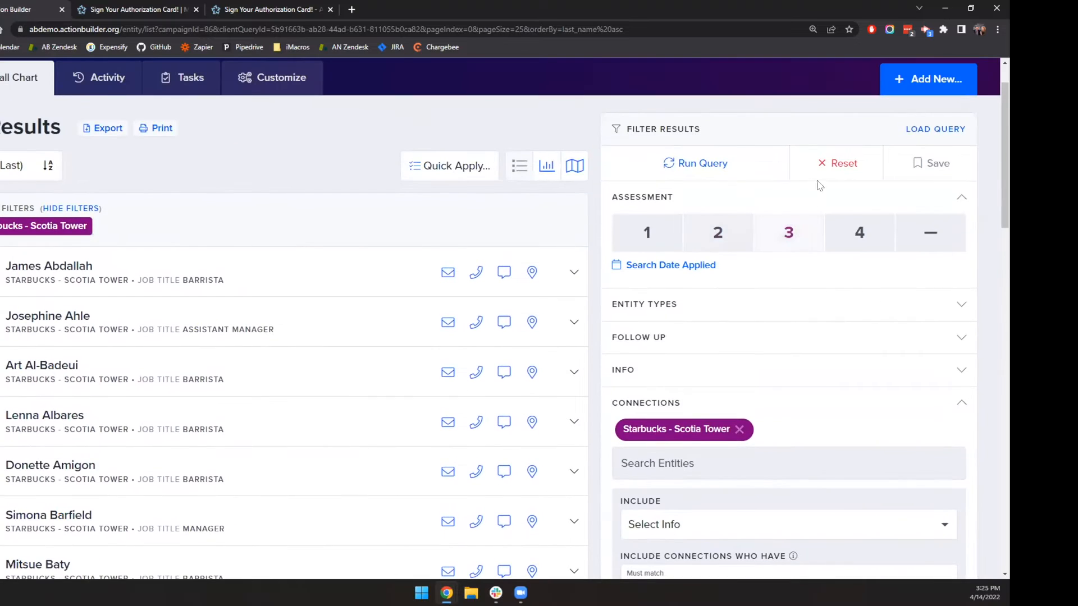
{"action": "left_click", "coordinate": [831, 167]}
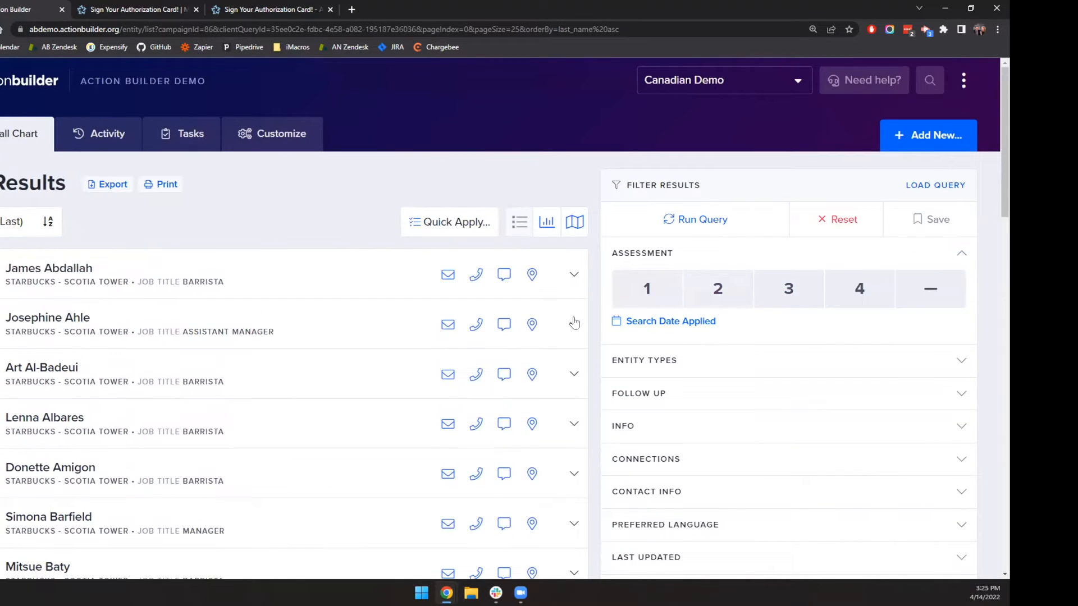
{"action": "scroll", "coordinate": [657, 345], "scroll_direction": "down", "scroll_amount": 4}
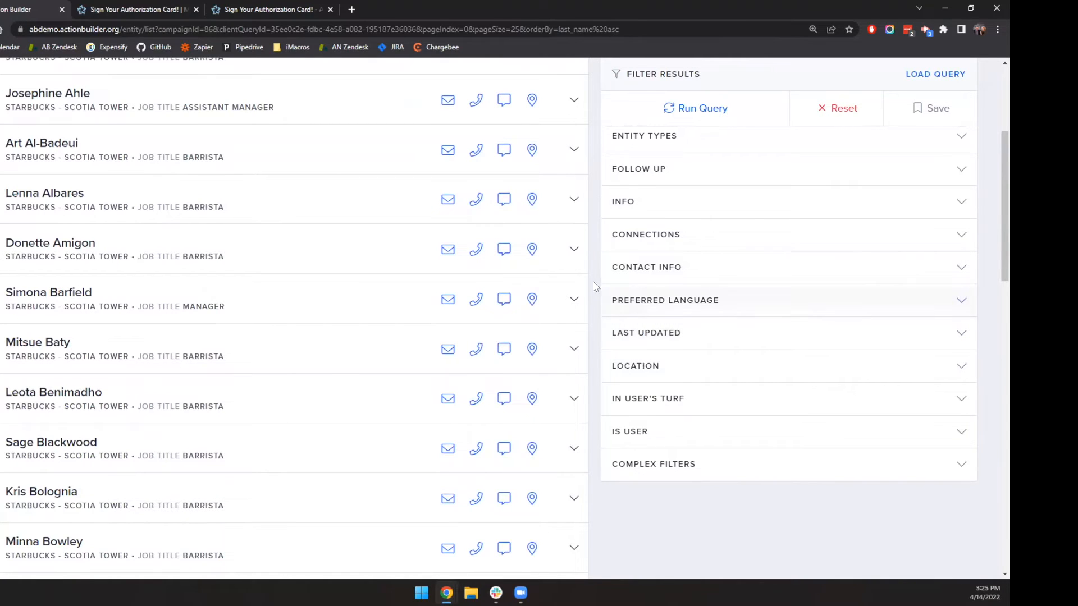
{"action": "scroll", "coordinate": [595, 283], "scroll_direction": "up", "scroll_amount": 4}
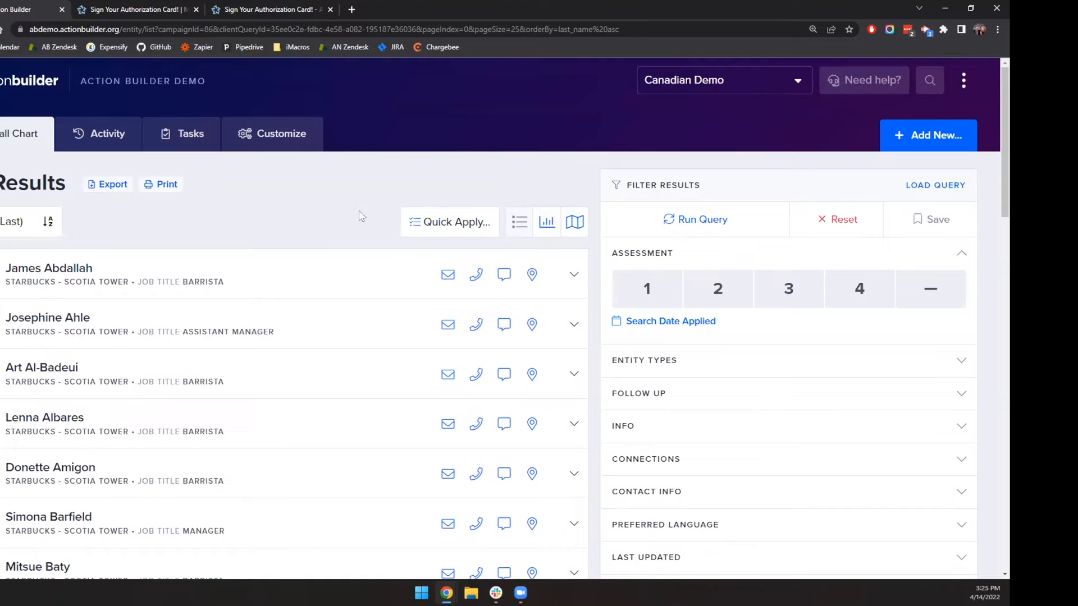
Step: Search for the W 41st Ave barista by name, view their profile, and return to the Wall Chart
{"action": "left_click", "coordinate": [926, 83]}
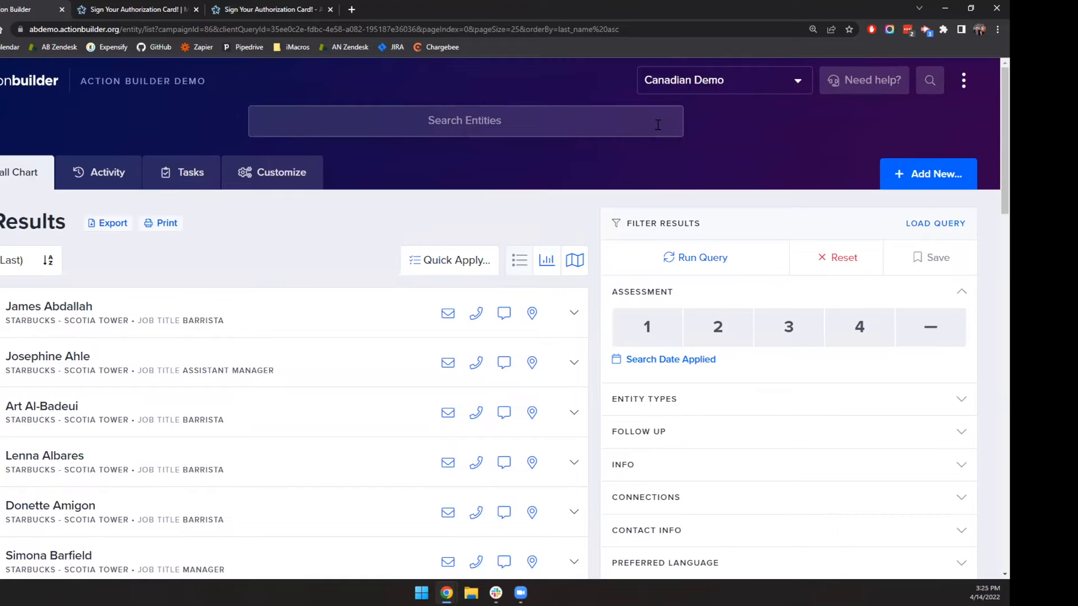
{"action": "type", "text": "michelle"}
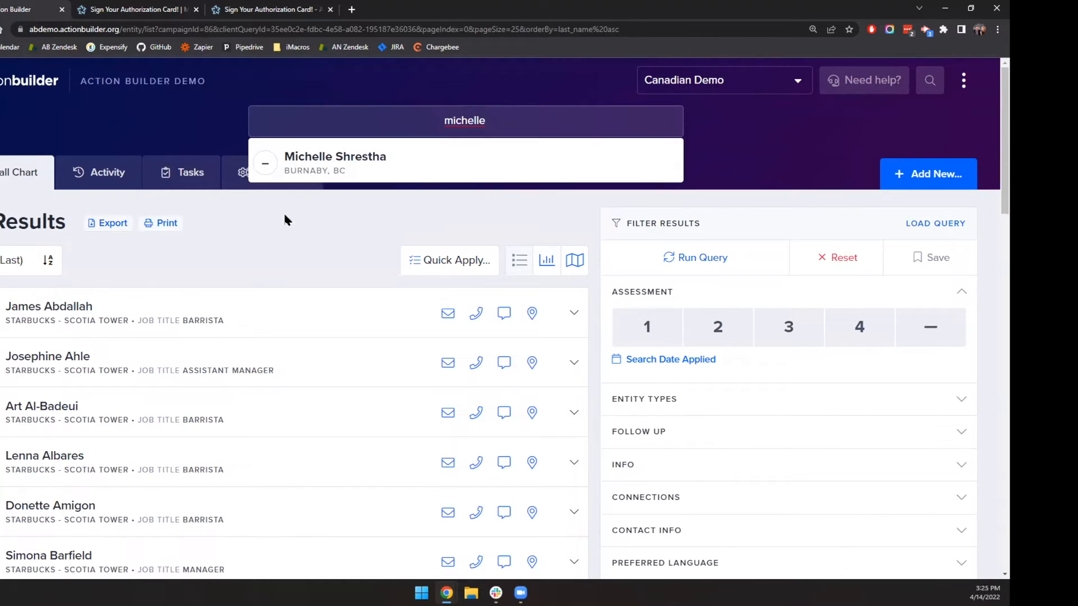
{"action": "left_click", "coordinate": [497, 160]}
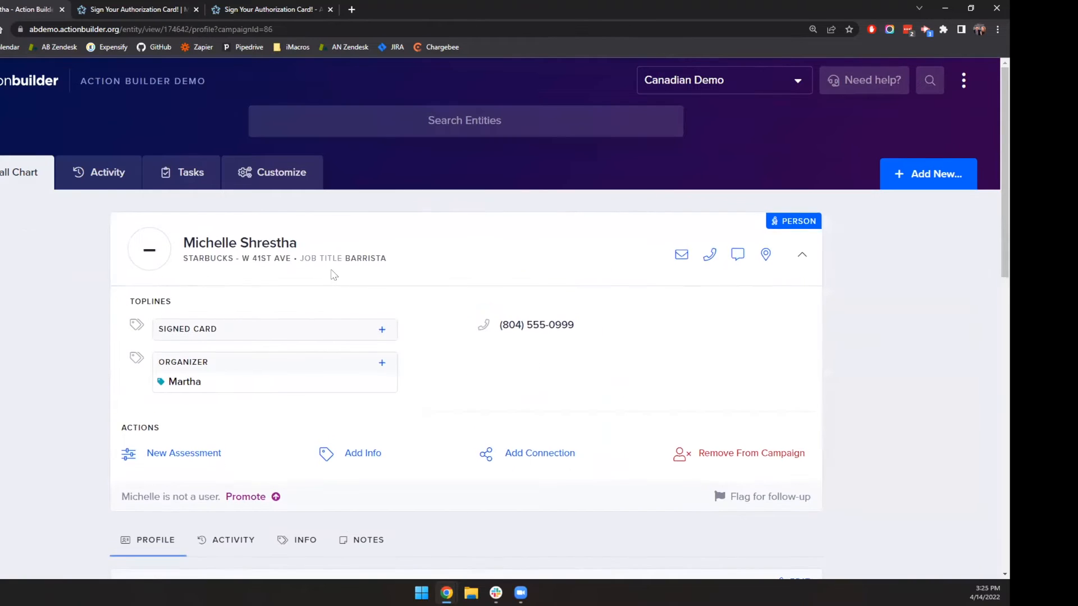
{"action": "scroll", "coordinate": [320, 281], "scroll_direction": "down", "scroll_amount": 5}
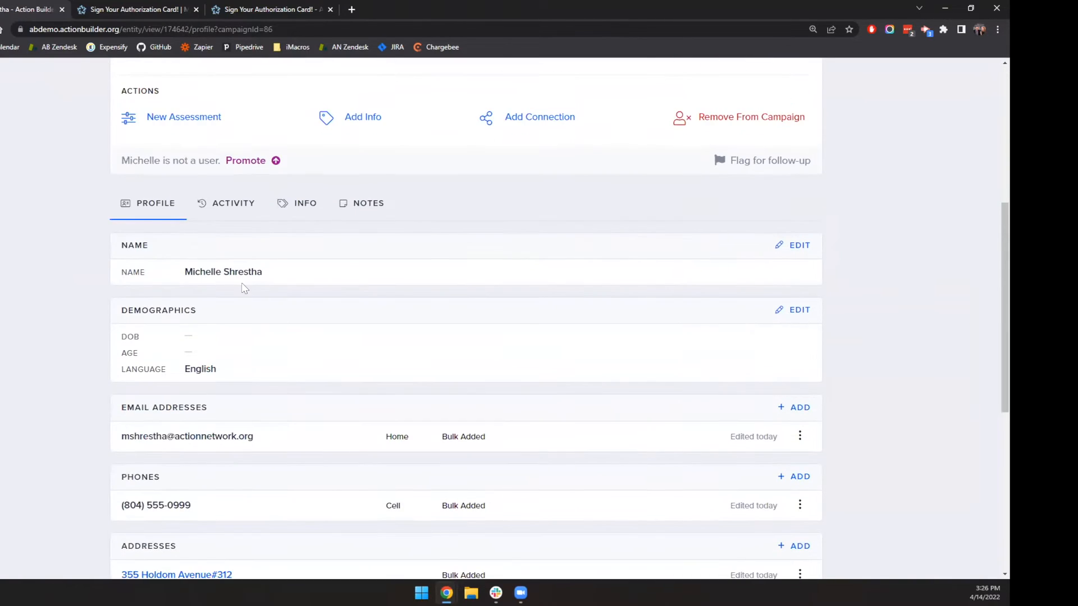
{"action": "scroll", "coordinate": [244, 289], "scroll_direction": "up", "scroll_amount": 6}
{"action": "left_click", "coordinate": [461, 112]}
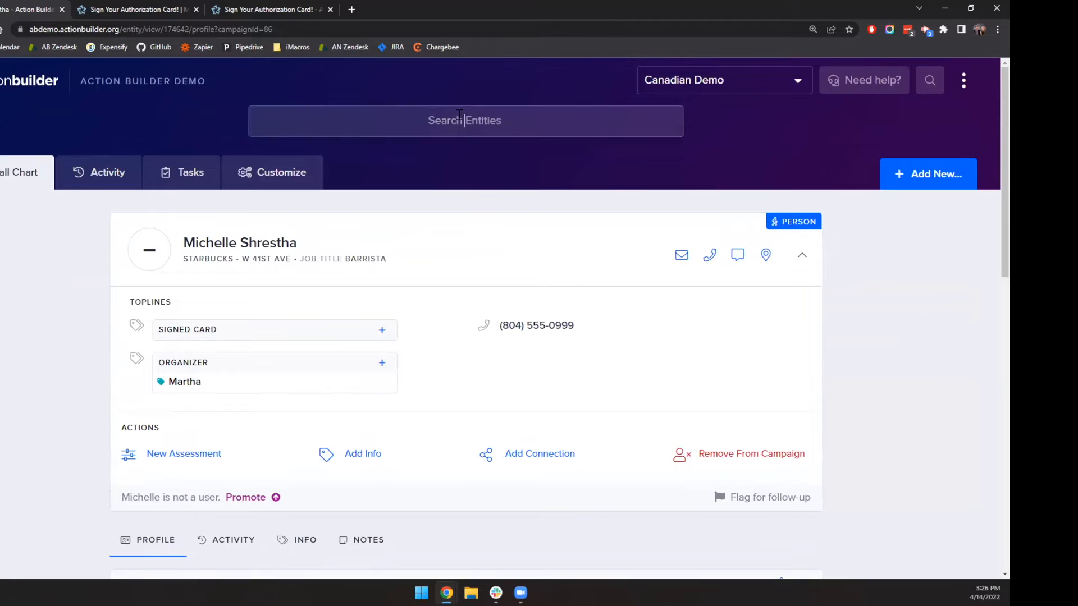
{"action": "left_click", "coordinate": [35, 177]}
{"action": "left_click", "coordinate": [444, 136]}
{"action": "left_click", "coordinate": [107, 308]}
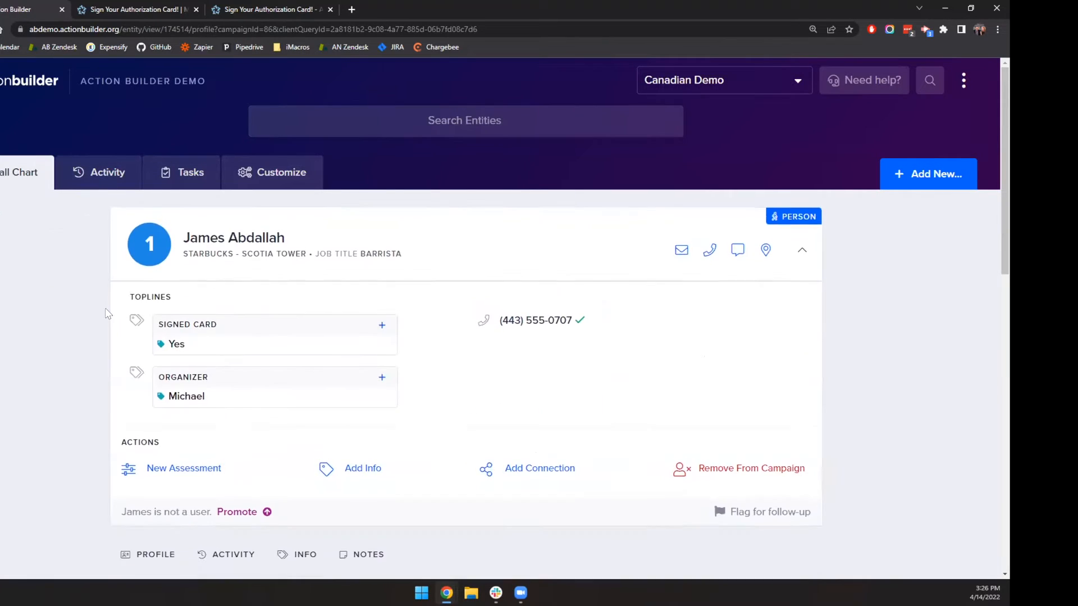
{"action": "scroll", "coordinate": [297, 266], "scroll_direction": "down", "scroll_amount": 3}
{"action": "scroll", "coordinate": [324, 270], "scroll_direction": "down", "scroll_amount": 6}
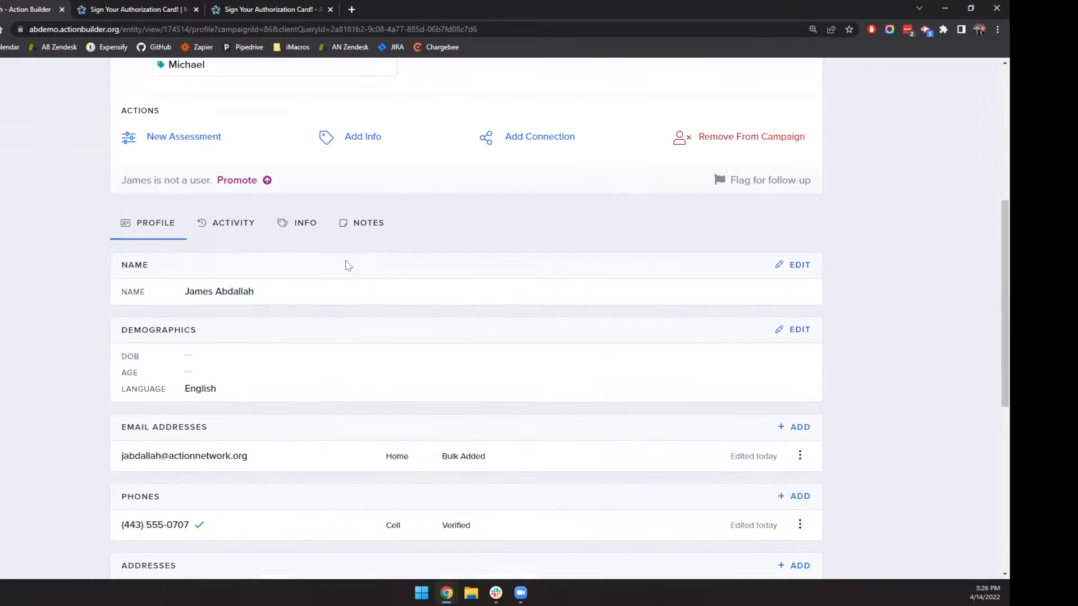
{"action": "scroll", "coordinate": [346, 316], "scroll_direction": "down", "scroll_amount": 2}
{"action": "right_click", "coordinate": [235, 174]}
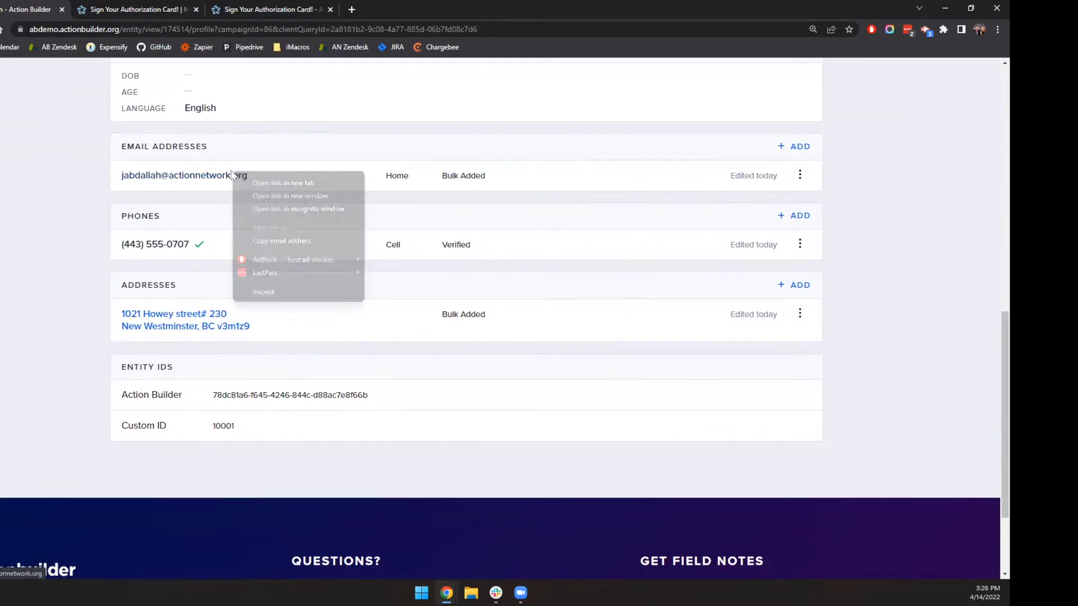
{"action": "left_click", "coordinate": [298, 240]}
{"action": "scroll", "coordinate": [361, 272], "scroll_direction": "up", "scroll_amount": 10}
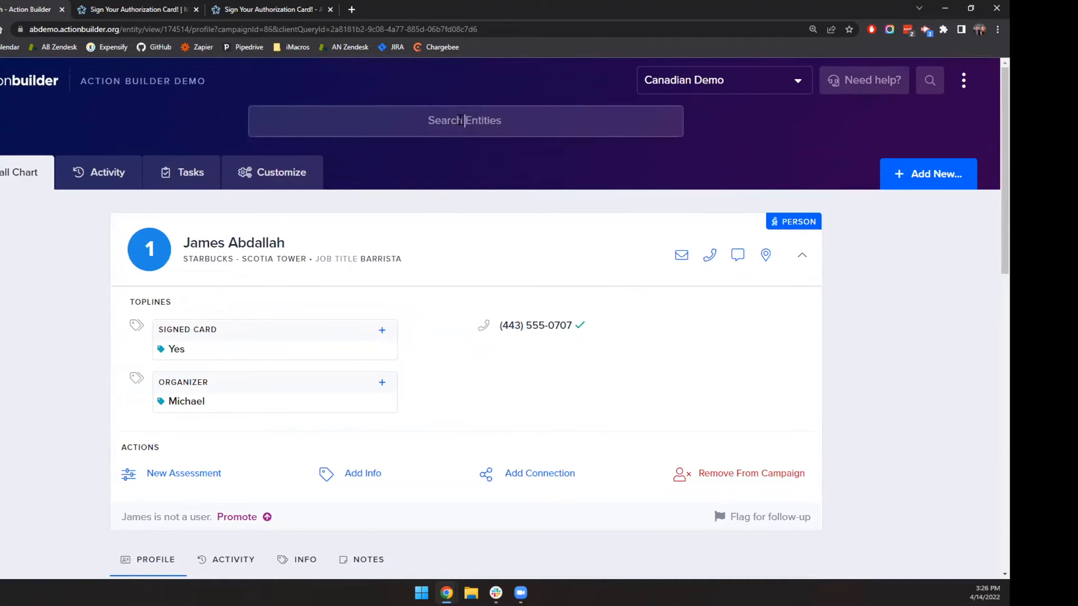
{"action": "key", "text": "ctrl+v"}
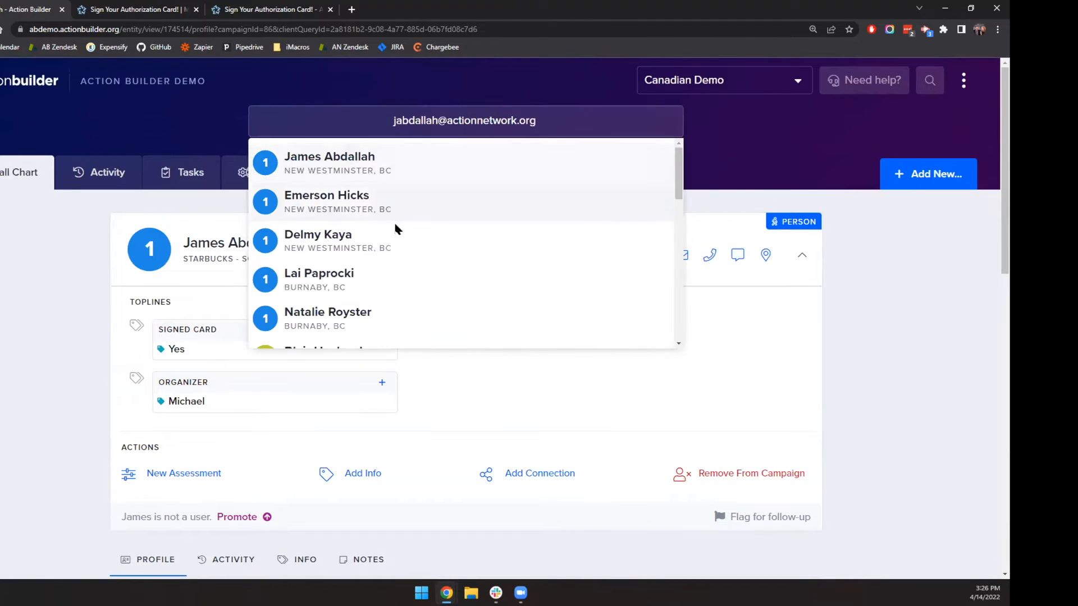
{"action": "left_click", "coordinate": [52, 312]}
{"action": "scroll", "coordinate": [52, 313], "scroll_direction": "down", "scroll_amount": 15}
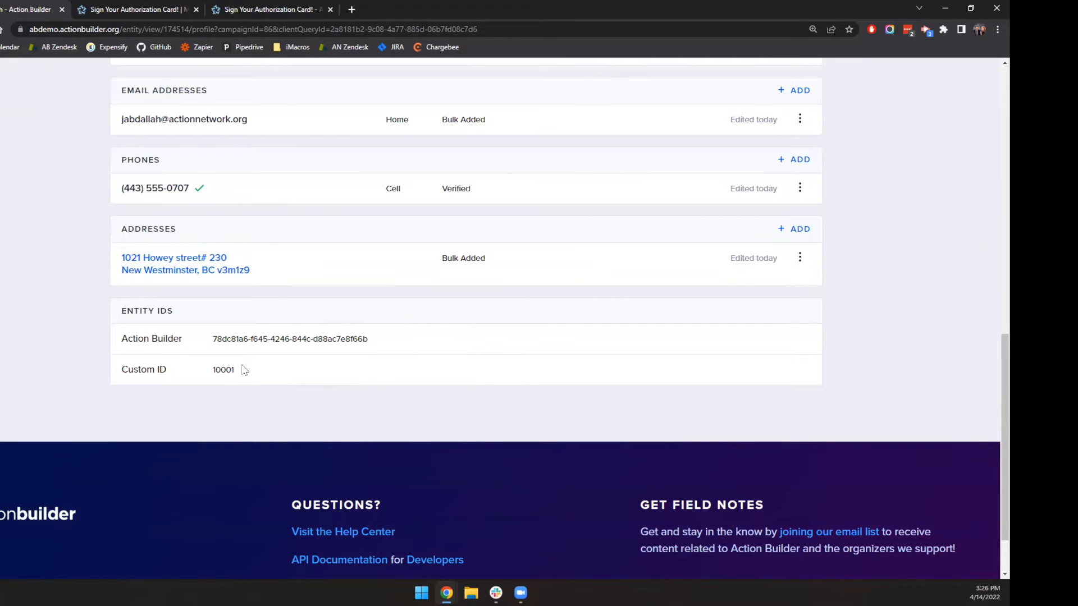
{"action": "left_click", "coordinate": [224, 370]}
{"action": "scroll", "coordinate": [371, 314], "scroll_direction": "up", "scroll_amount": 15}
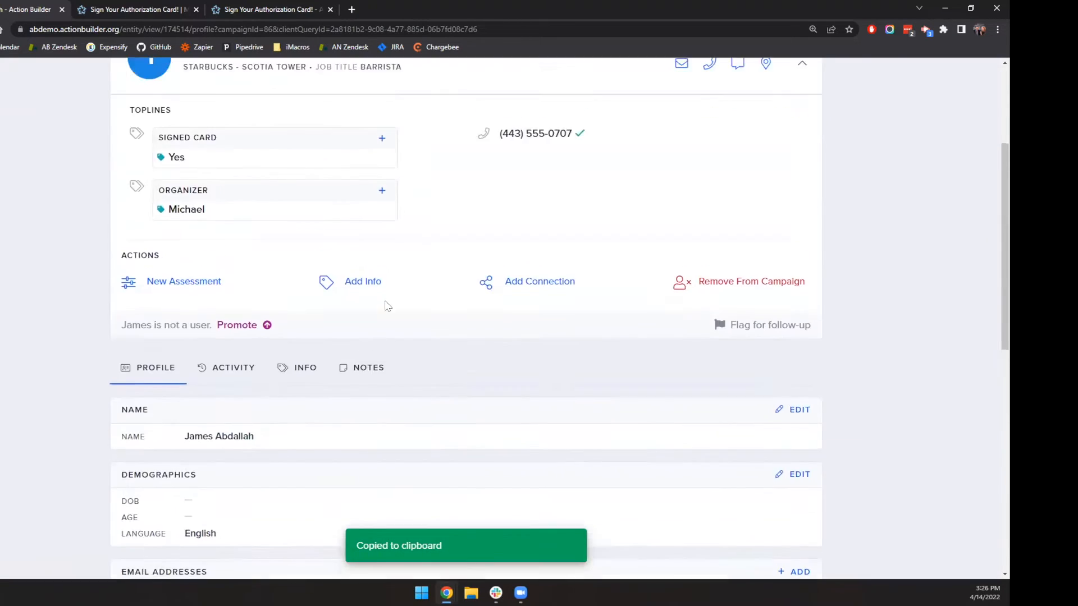
{"action": "left_click", "coordinate": [459, 119]}
{"action": "key", "text": "ctrl+v"}
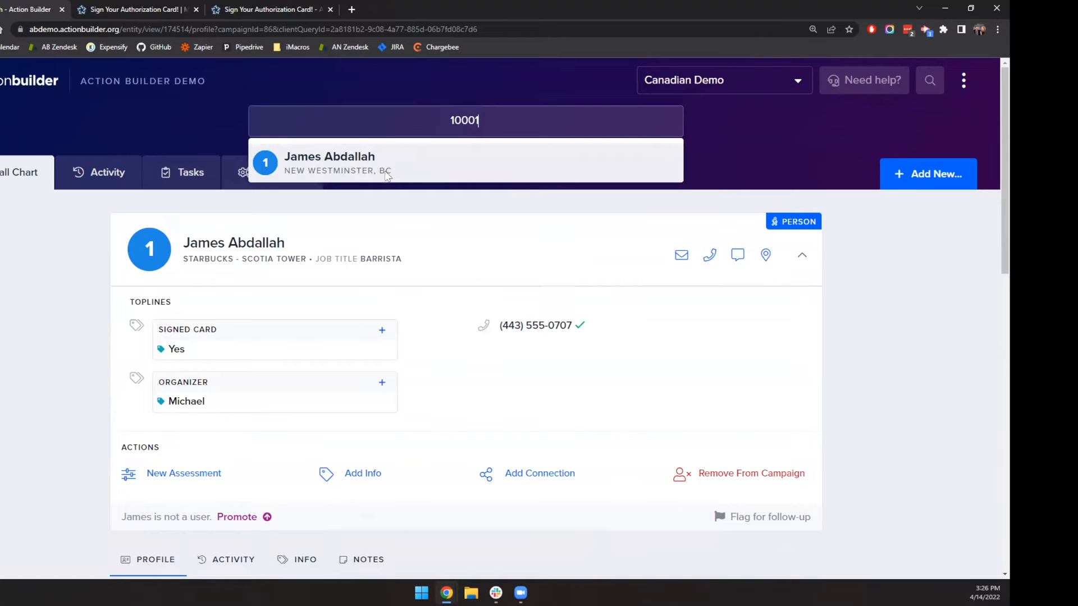
{"action": "left_click", "coordinate": [476, 240]}
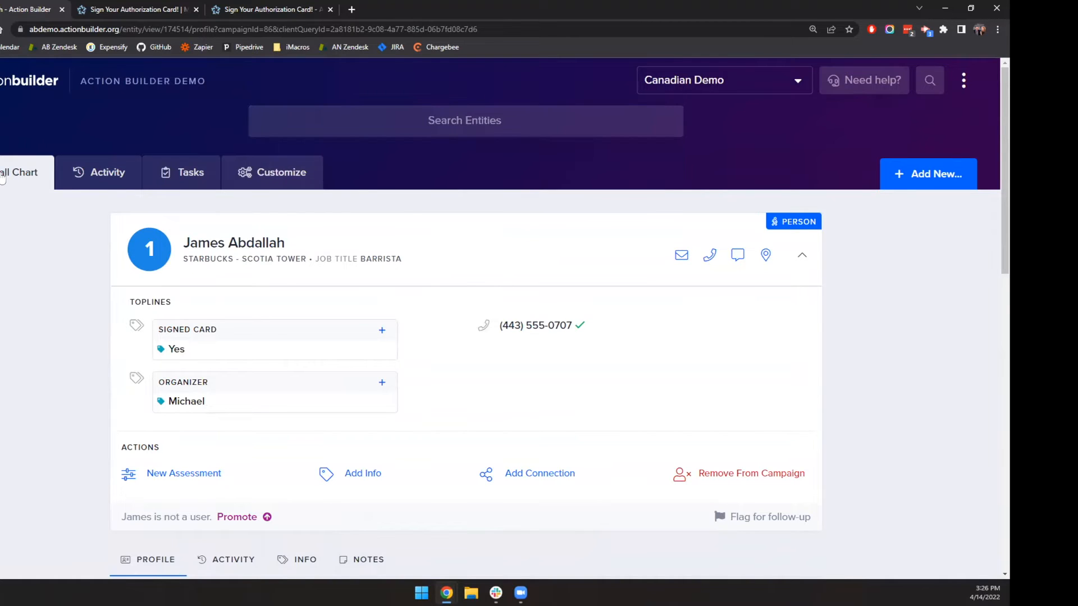
Step: Switch the Wall Chart results to map view and zoom in toward Burnaby
{"action": "left_click", "coordinate": [3, 178]}
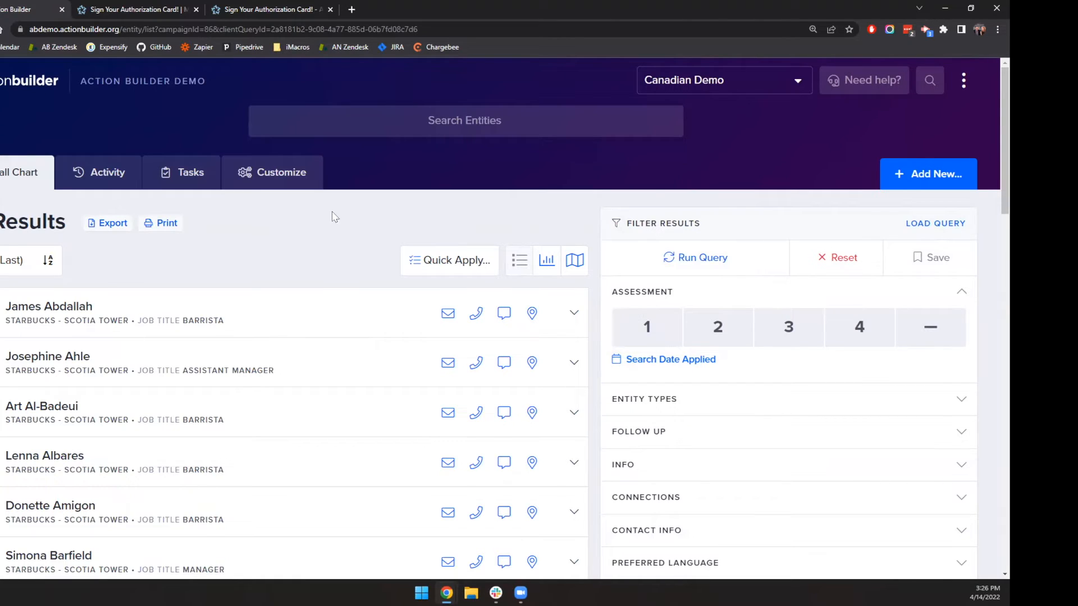
{"action": "left_click", "coordinate": [568, 266]}
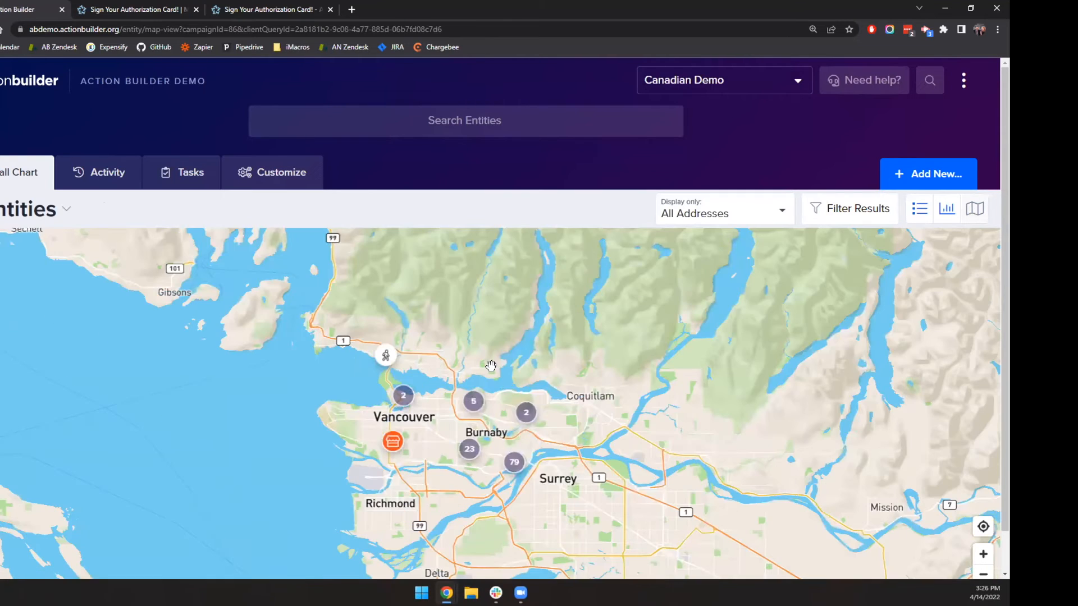
{"action": "scroll", "coordinate": [482, 404], "scroll_direction": "up", "scroll_amount": 3}
{"action": "left_click_drag", "start_coordinate": [469, 414], "coordinate": [374, 331]}
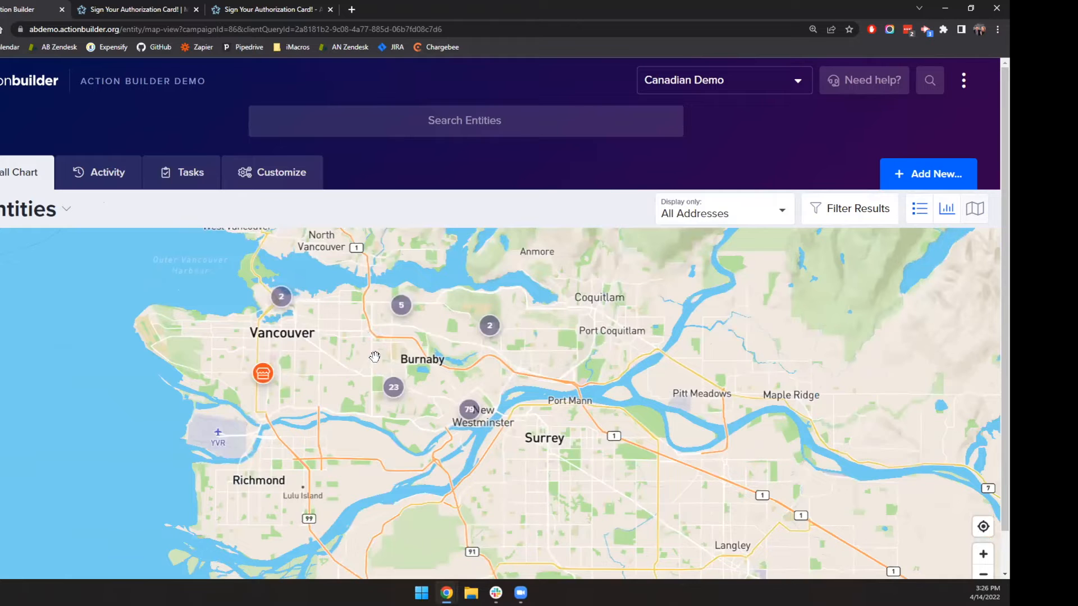
{"action": "scroll", "coordinate": [461, 385], "scroll_direction": "up", "scroll_amount": 3}
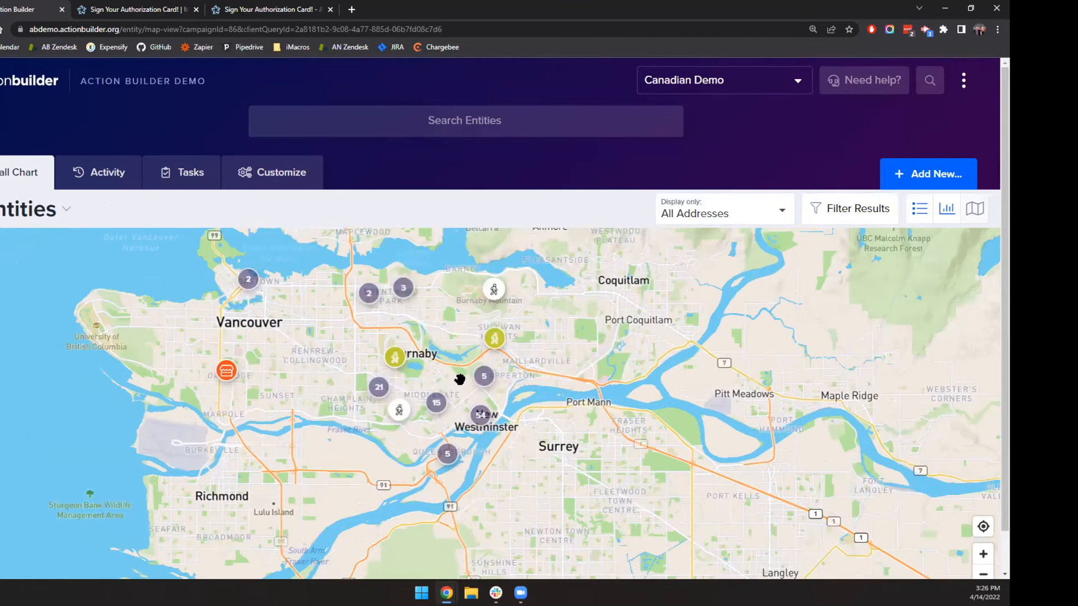
{"action": "left_click_drag", "start_coordinate": [343, 329], "coordinate": [401, 328]}
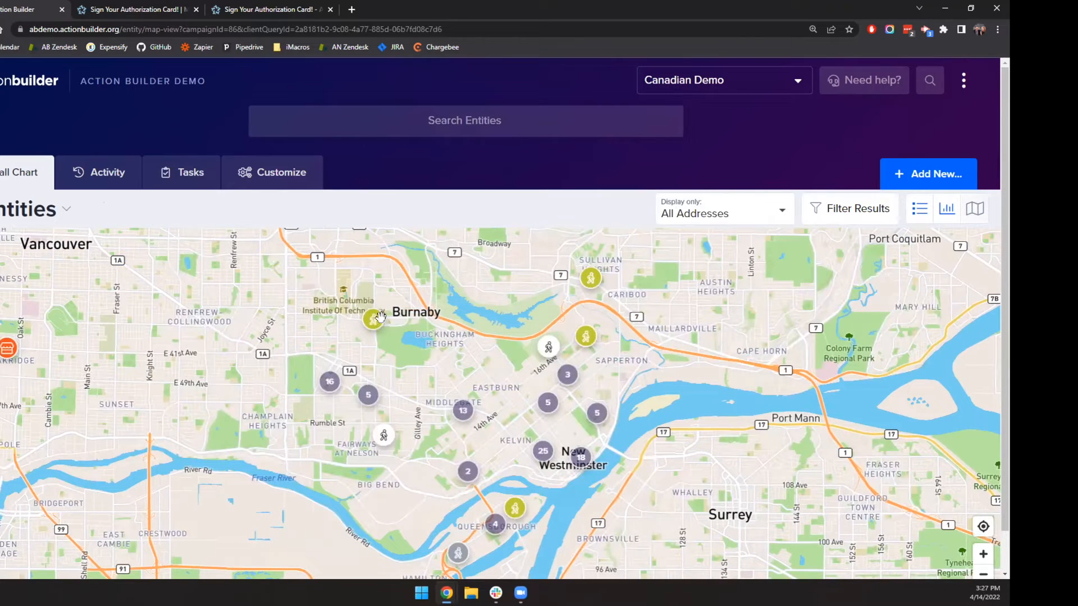
{"action": "scroll", "coordinate": [414, 390], "scroll_direction": "up", "scroll_amount": 1}
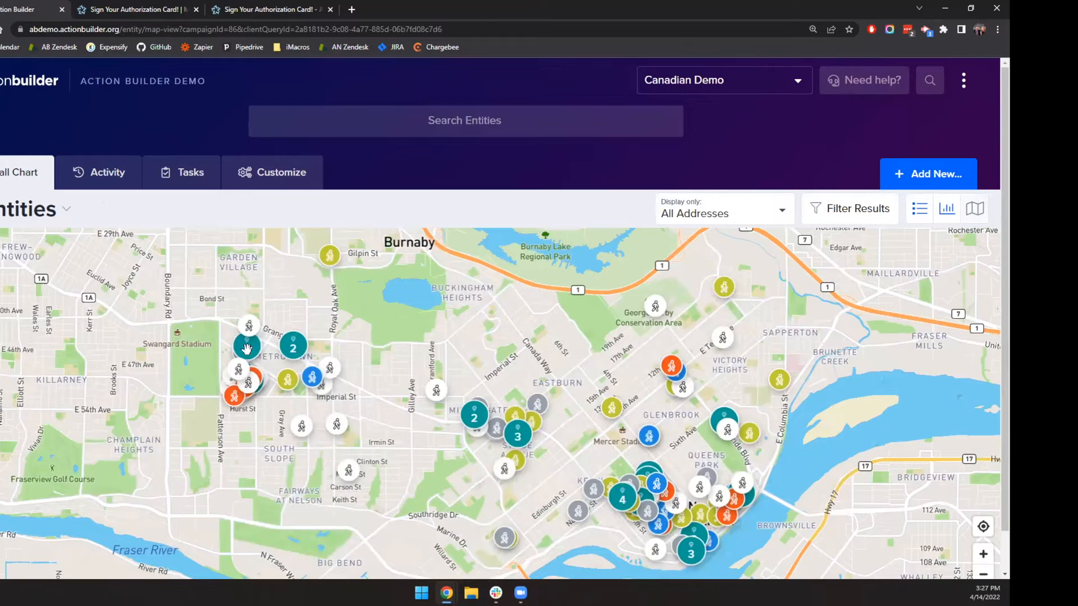
Step: Pan the map across northern Burnaby and Vancouver to frame the entities
{"action": "left_click_drag", "start_coordinate": [354, 300], "coordinate": [359, 365]}
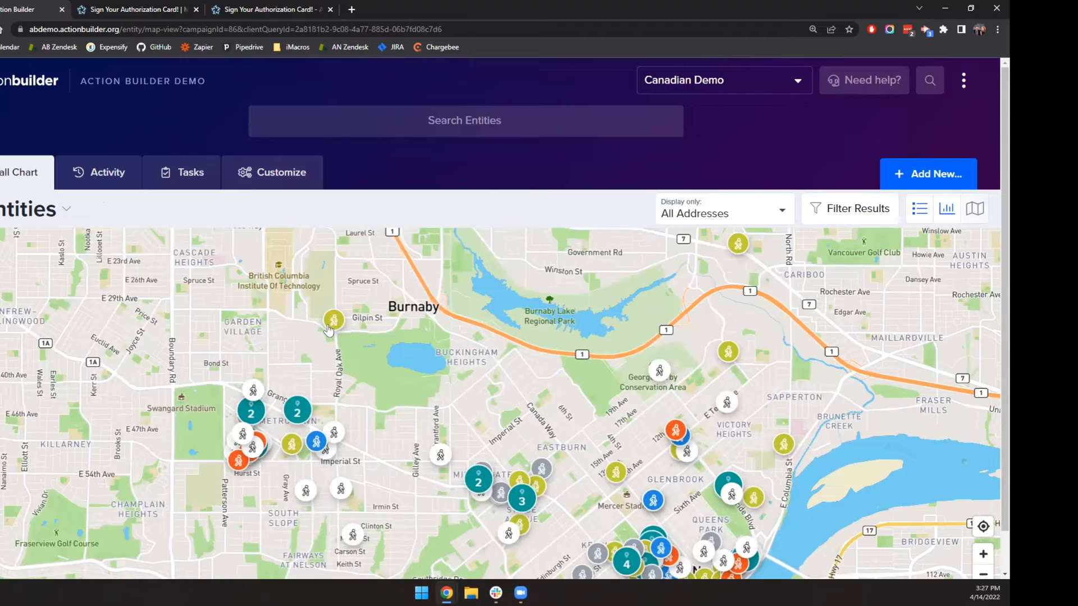
{"action": "scroll", "coordinate": [331, 336], "scroll_direction": "down", "scroll_amount": 3}
{"action": "left_click_drag", "start_coordinate": [247, 332], "coordinate": [457, 382]}
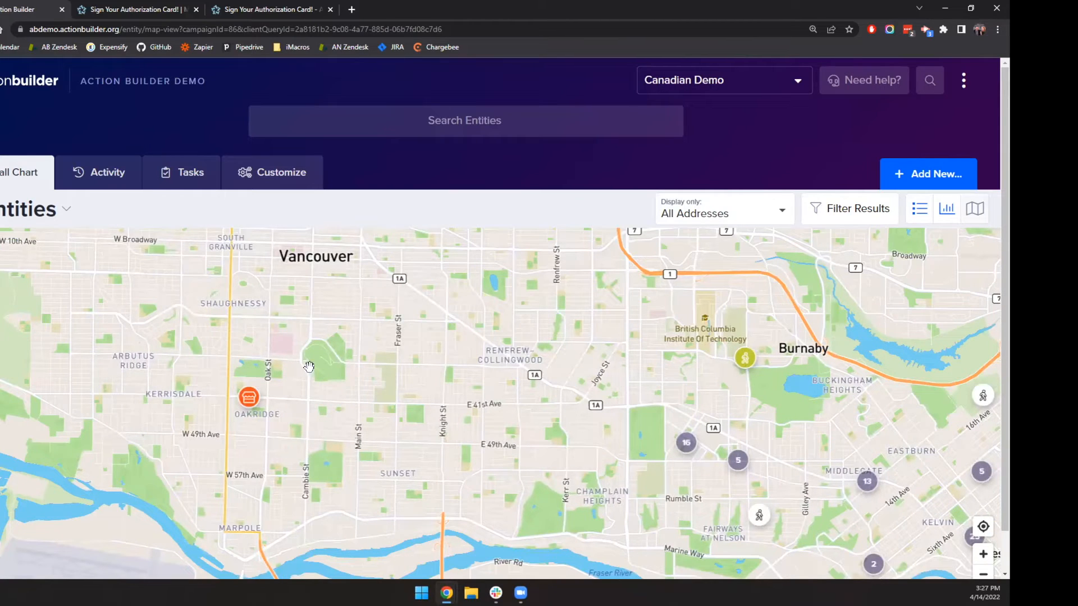
{"action": "left_click_drag", "start_coordinate": [582, 375], "coordinate": [447, 296]}
{"action": "left_click_drag", "start_coordinate": [605, 351], "coordinate": [498, 281]}
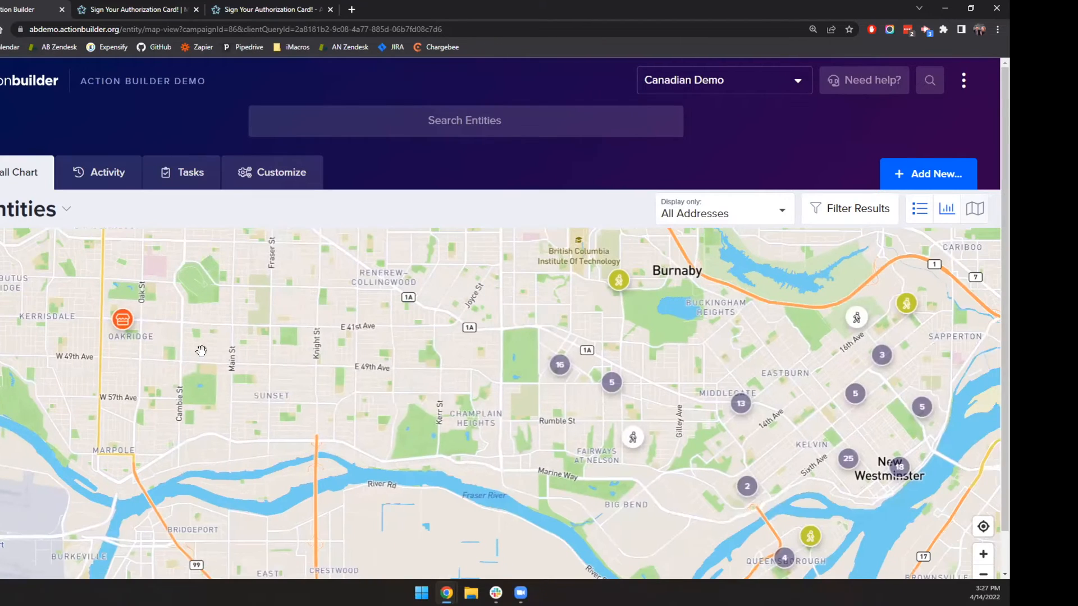
{"action": "left_click_drag", "start_coordinate": [667, 317], "coordinate": [511, 296]}
{"action": "left_click", "coordinate": [512, 293]}
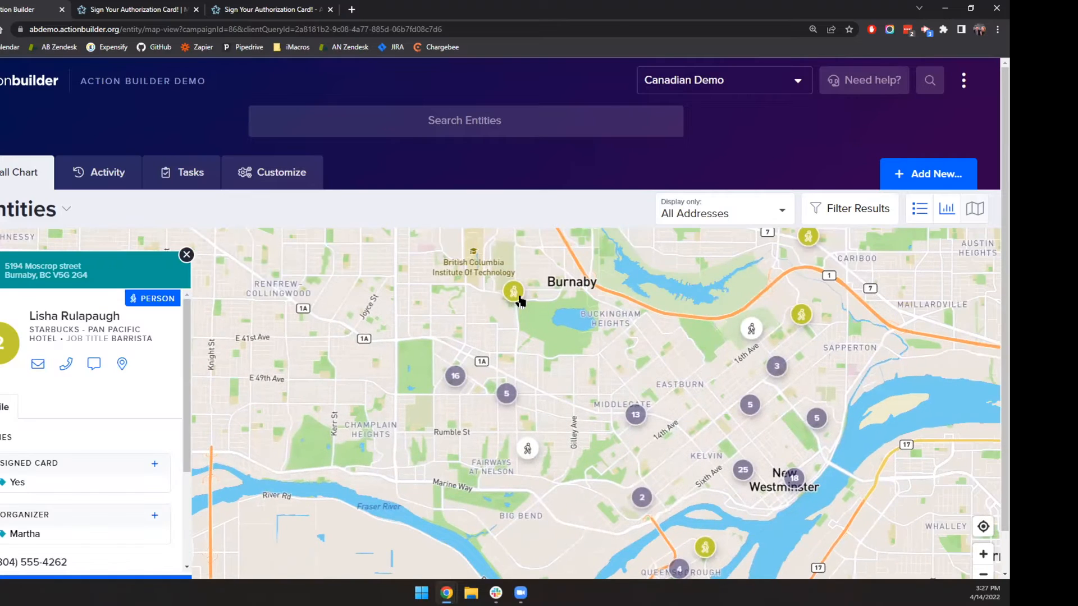
{"action": "scroll", "coordinate": [135, 377], "scroll_direction": "down", "scroll_amount": 2}
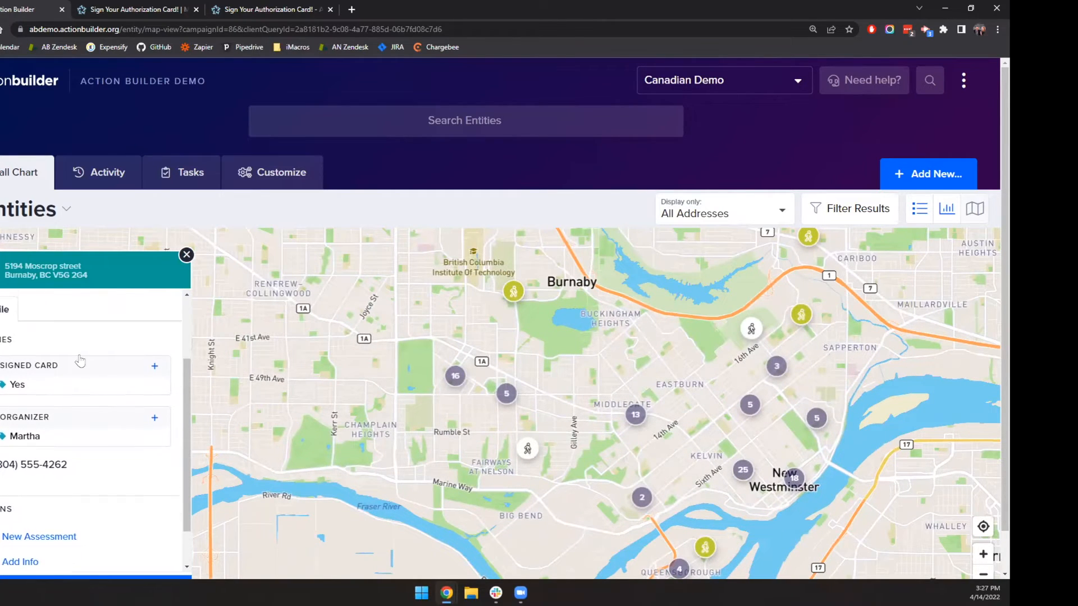
{"action": "scroll", "coordinate": [79, 359], "scroll_direction": "up", "scroll_amount": 2}
{"action": "scroll", "coordinate": [99, 345], "scroll_direction": "down", "scroll_amount": 2}
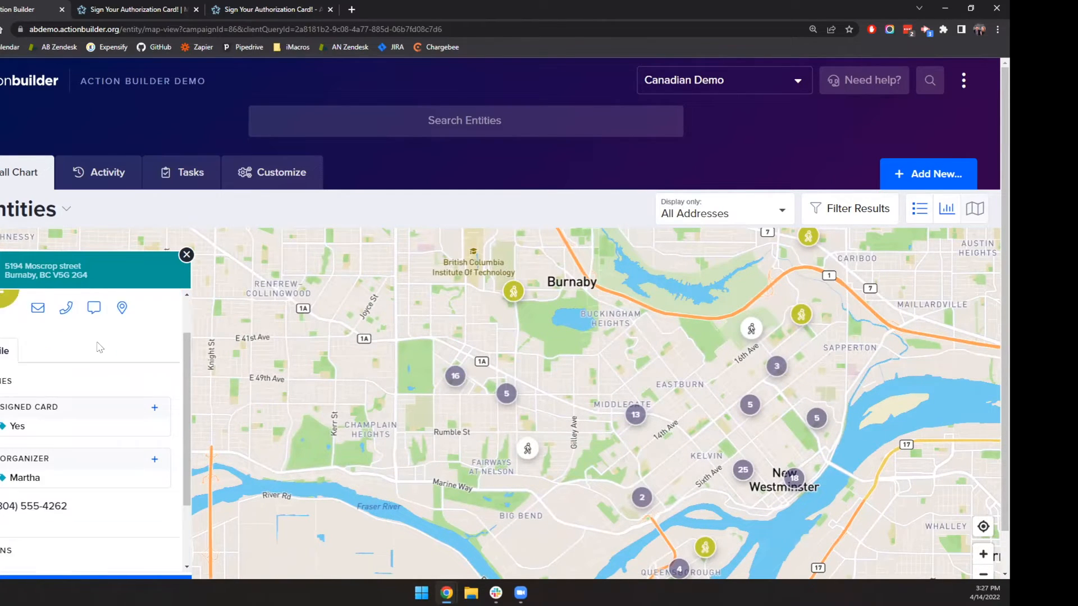
{"action": "scroll", "coordinate": [90, 376], "scroll_direction": "down", "scroll_amount": 1}
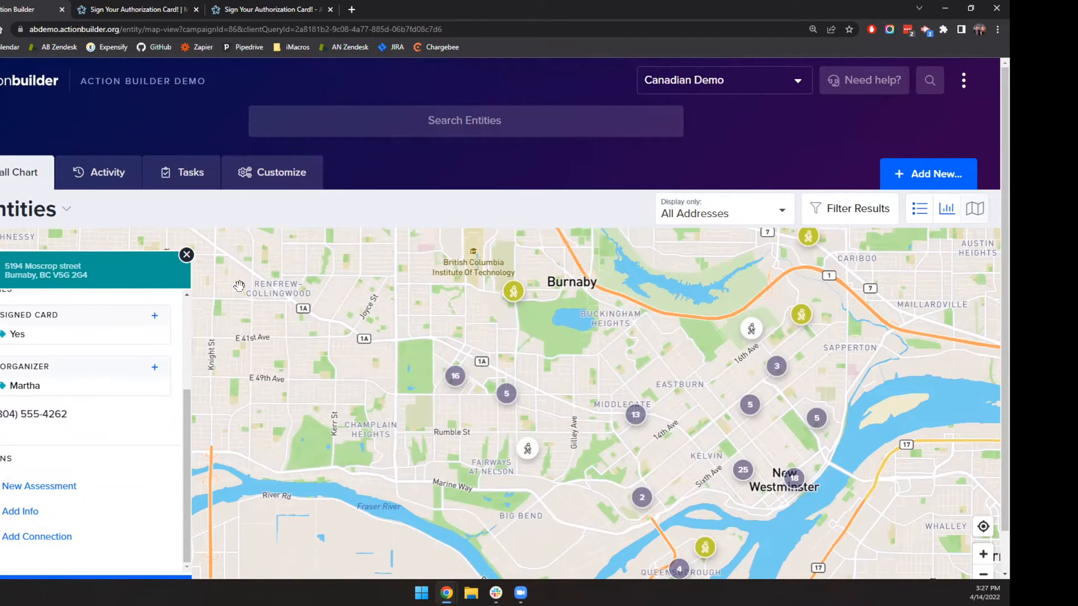
{"action": "scroll", "coordinate": [805, 162], "scroll_direction": "down", "scroll_amount": 1}
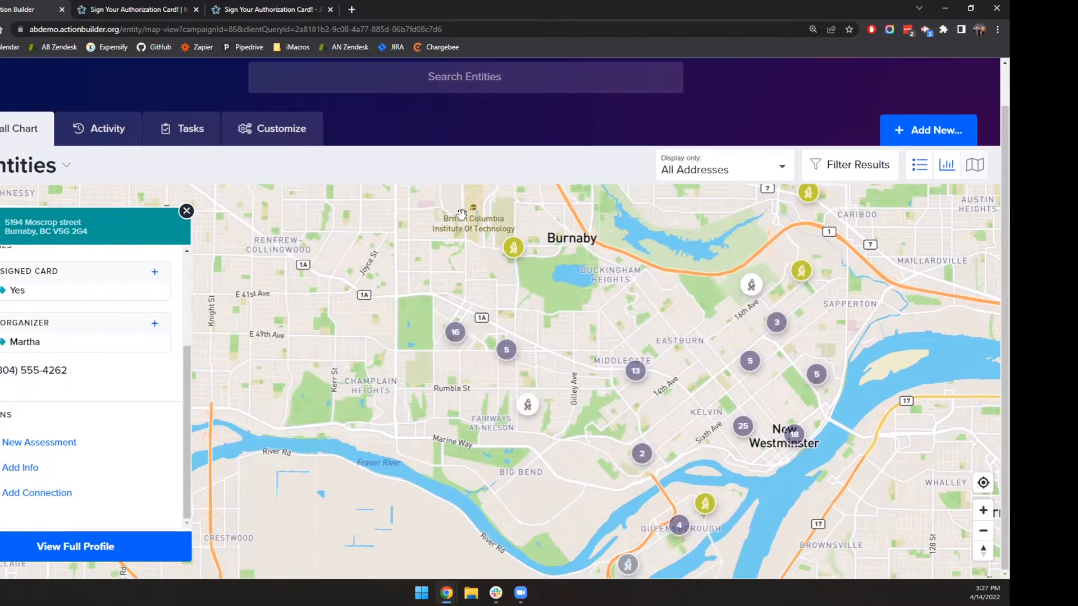
{"action": "left_click", "coordinate": [187, 212]}
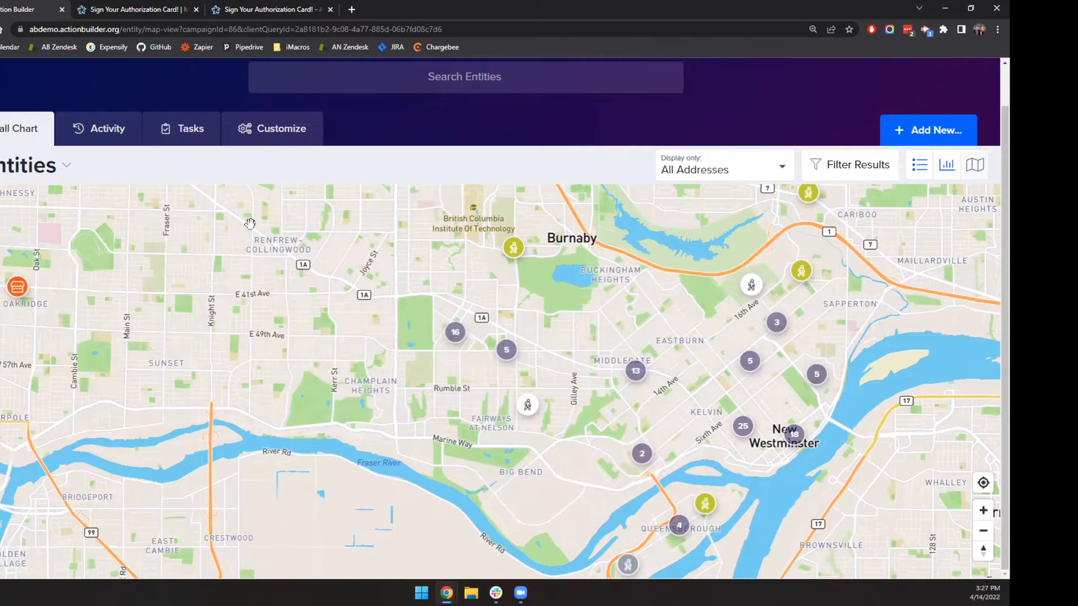
Step: Pan and zoom the map over central New Westminster
{"action": "left_click_drag", "start_coordinate": [472, 323], "coordinate": [453, 324]}
{"action": "left_click_drag", "start_coordinate": [333, 315], "coordinate": [316, 317]}
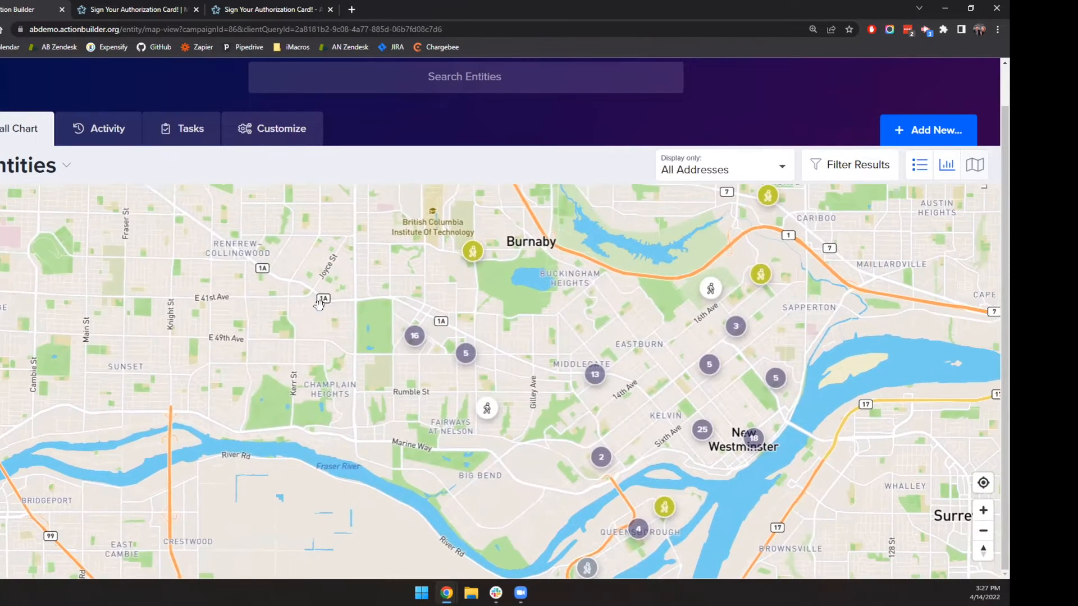
{"action": "left_click_drag", "start_coordinate": [356, 398], "coordinate": [316, 404]}
{"action": "left_click_drag", "start_coordinate": [596, 366], "coordinate": [524, 414]}
{"action": "scroll", "coordinate": [449, 447], "scroll_direction": "up", "scroll_amount": 3}
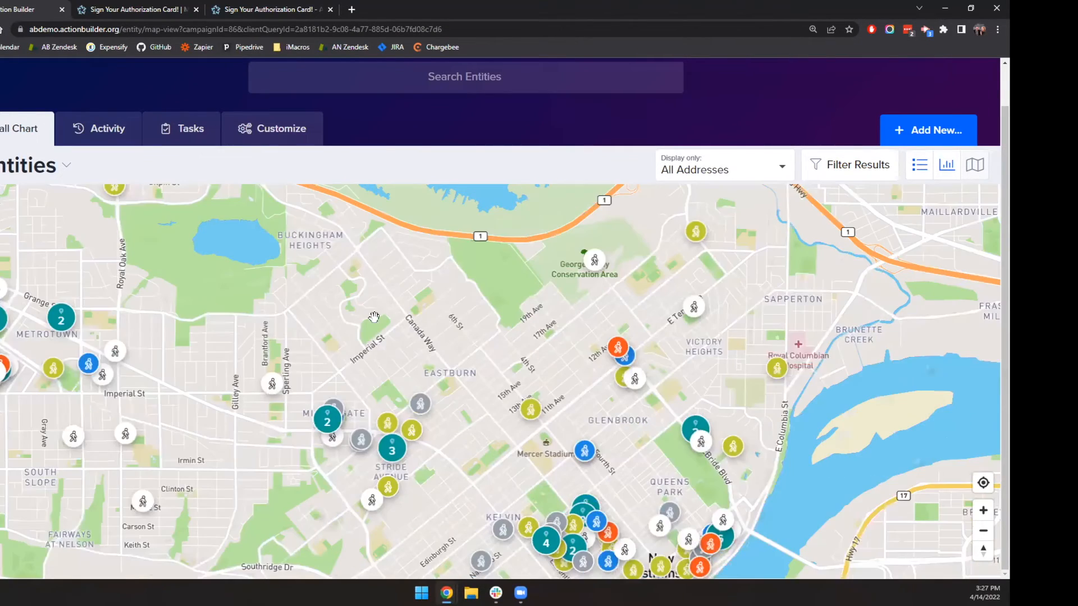
{"action": "left_click_drag", "start_coordinate": [462, 250], "coordinate": [459, 247]}
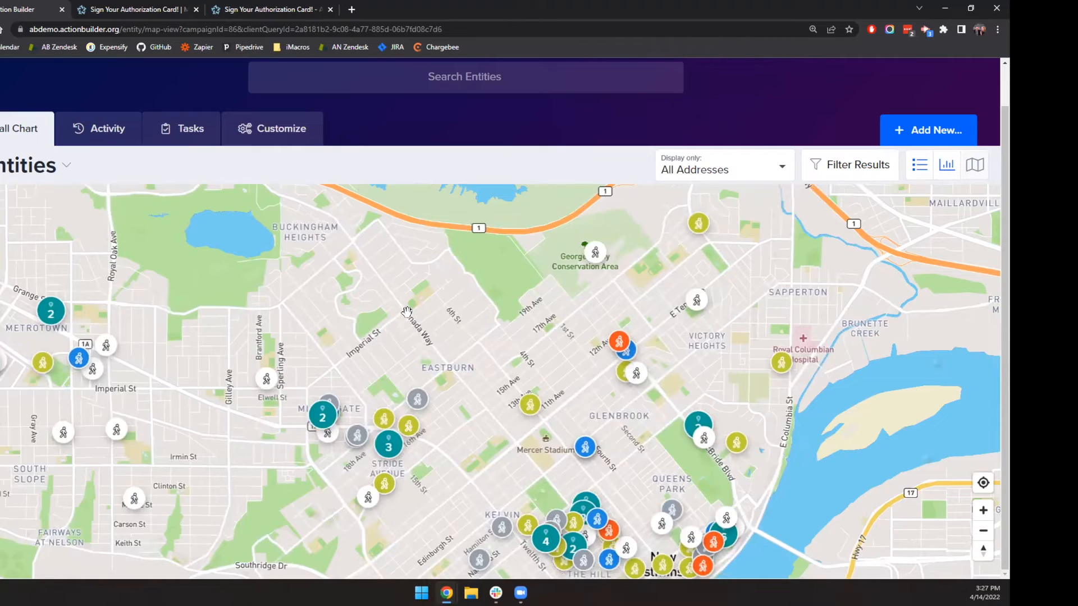
{"action": "left_click_drag", "start_coordinate": [407, 312], "coordinate": [375, 256]}
{"action": "left_click_drag", "start_coordinate": [451, 390], "coordinate": [409, 272]}
{"action": "scroll", "coordinate": [559, 365], "scroll_direction": "up", "scroll_amount": 3}
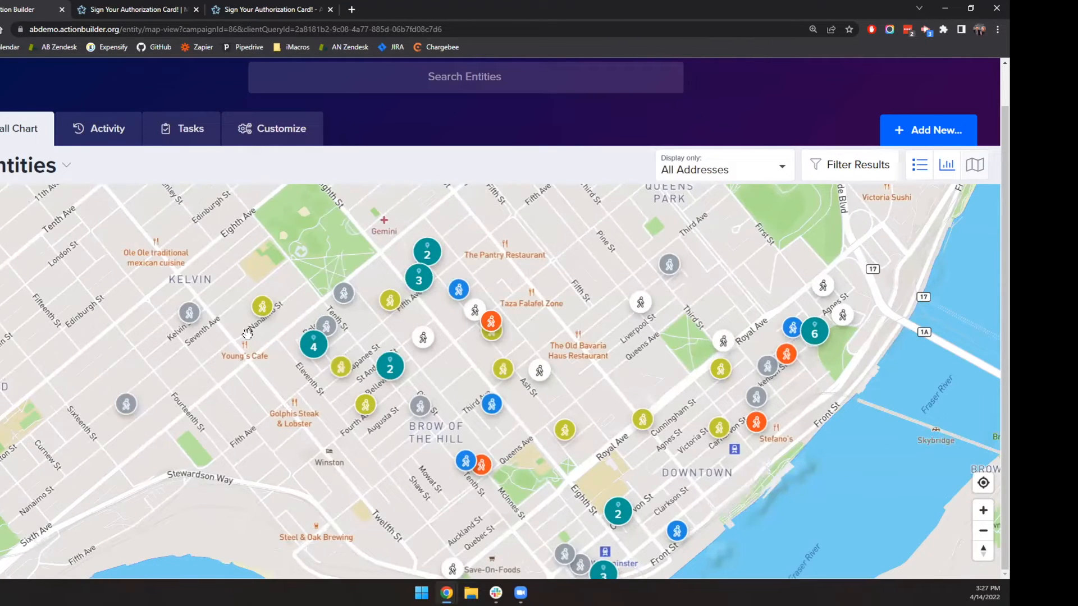
Step: List the four people at a New Westminster address and expand the first person's details
{"action": "left_click", "coordinate": [313, 344]}
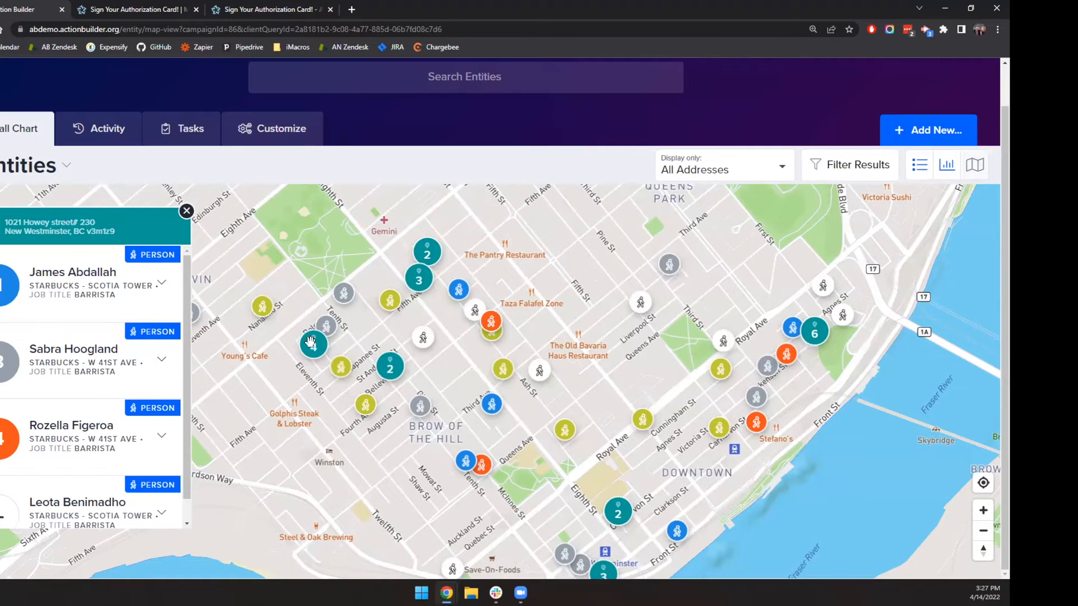
{"action": "scroll", "coordinate": [114, 386], "scroll_direction": "down", "scroll_amount": 1}
{"action": "scroll", "coordinate": [107, 301], "scroll_direction": "up", "scroll_amount": 1}
{"action": "scroll", "coordinate": [124, 294], "scroll_direction": "down", "scroll_amount": 1}
{"action": "scroll", "coordinate": [141, 286], "scroll_direction": "up", "scroll_amount": 1}
{"action": "left_click", "coordinate": [157, 280]}
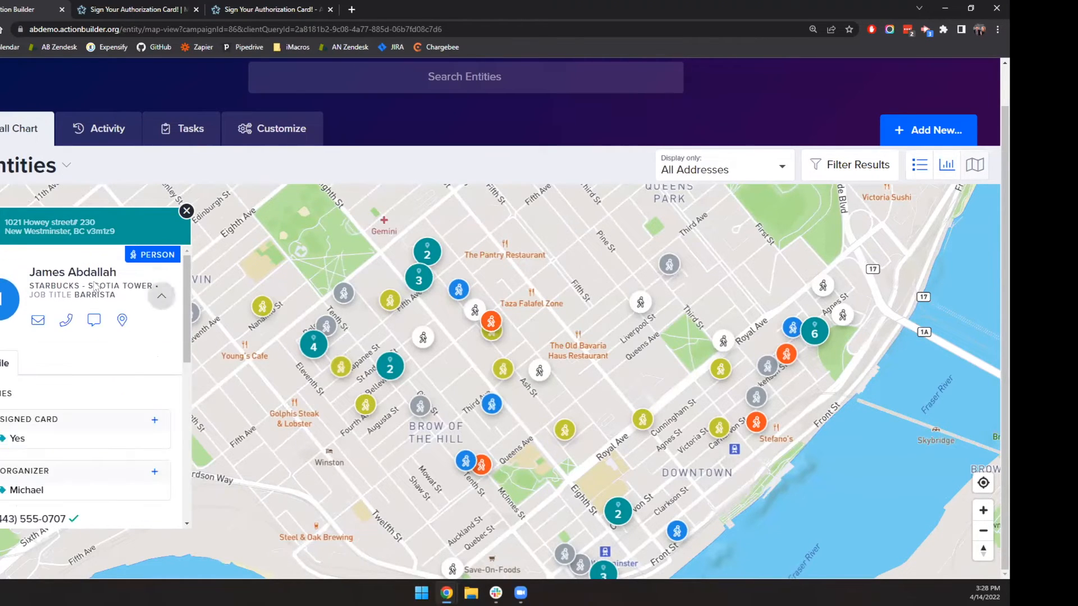
{"action": "scroll", "coordinate": [84, 348], "scroll_direction": "down", "scroll_amount": 5}
{"action": "scroll", "coordinate": [84, 337], "scroll_direction": "up", "scroll_amount": 5}
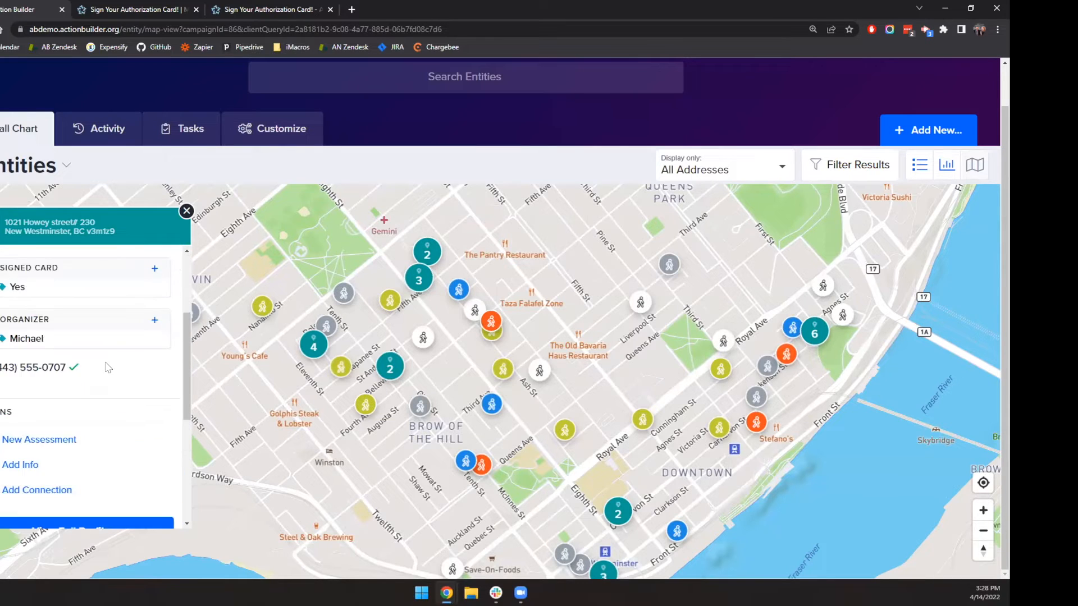
Step: Close the address details and zoom the map out to show more entity clusters
{"action": "left_click", "coordinate": [186, 211]}
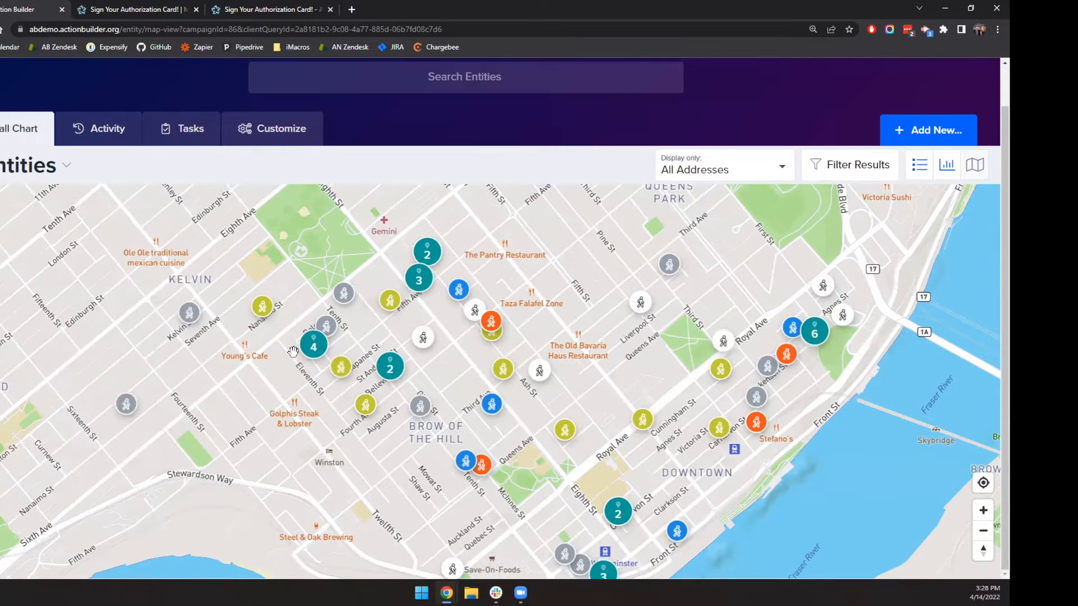
{"action": "scroll", "coordinate": [640, 258], "scroll_direction": "down", "scroll_amount": 1}
{"action": "scroll", "coordinate": [550, 261], "scroll_direction": "down", "scroll_amount": 3}
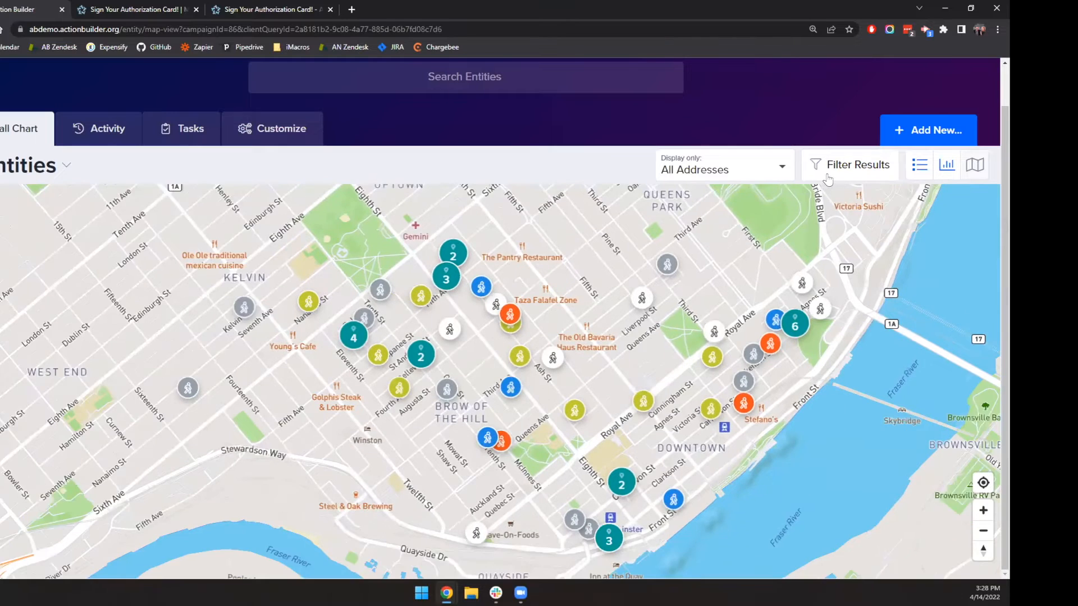
Step: Preview results filtered to Assessment 1, then reset the filter to show all entities
{"action": "left_click", "coordinate": [828, 168]}
{"action": "left_click", "coordinate": [756, 305]}
{"action": "left_click", "coordinate": [792, 236]}
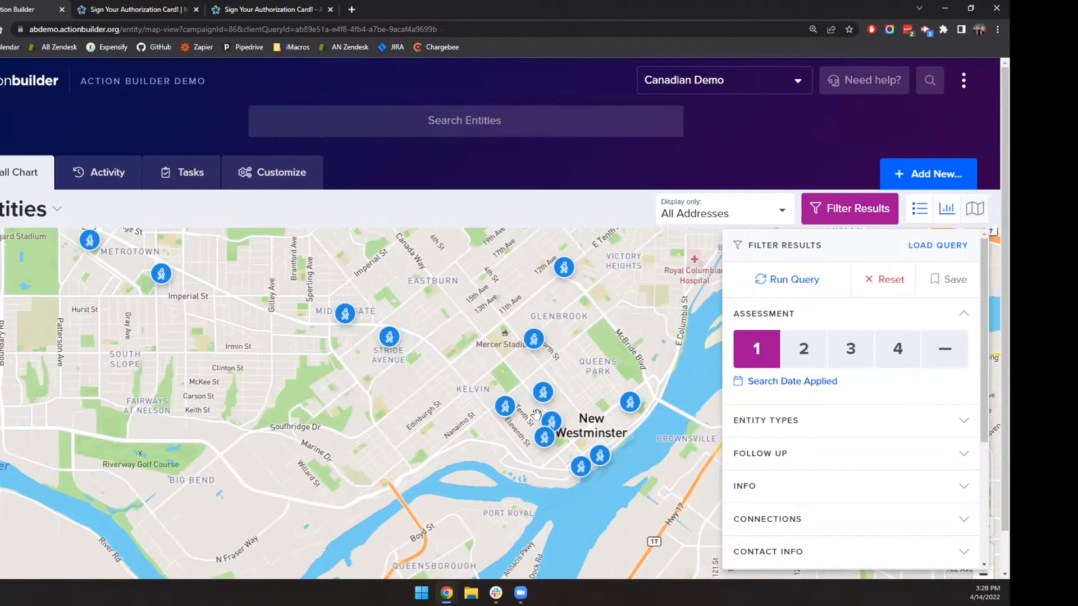
{"action": "scroll", "coordinate": [474, 368], "scroll_direction": "down", "scroll_amount": 3}
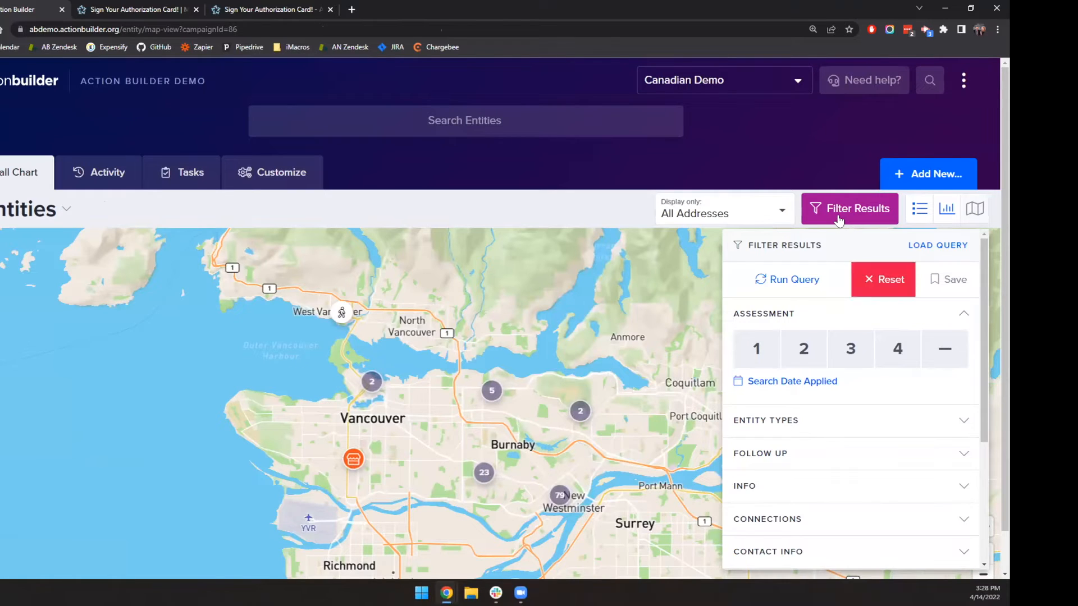
{"action": "left_click", "coordinate": [819, 222]}
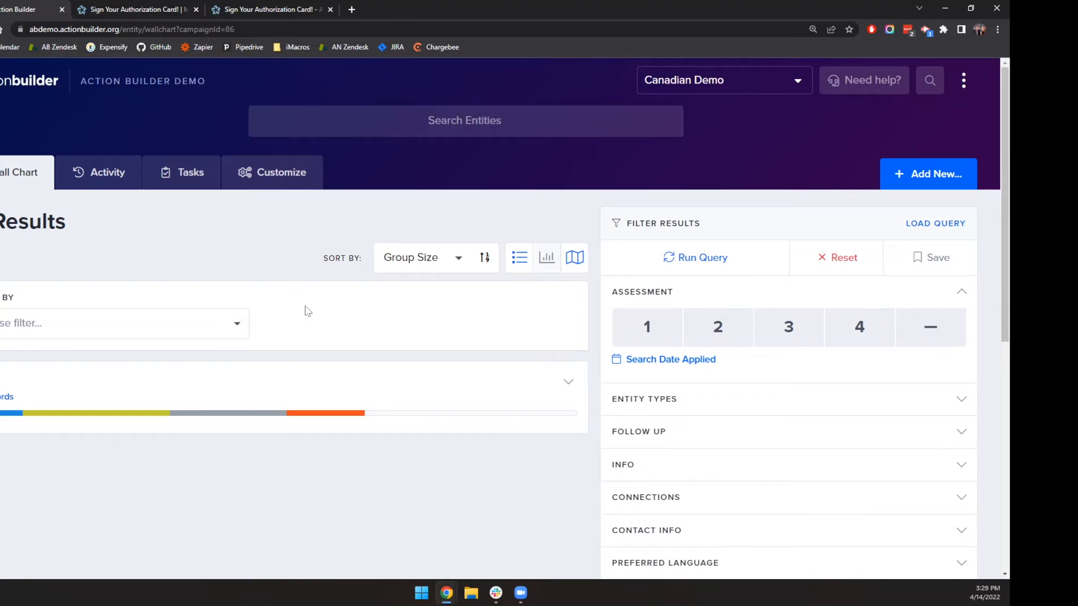
Step: Expand the results into the assessment bar chart (9%, 24%, 19%, 13%, 35%) and browse the blue segment's contacts
{"action": "scroll", "coordinate": [336, 281], "scroll_direction": "down", "scroll_amount": 2}
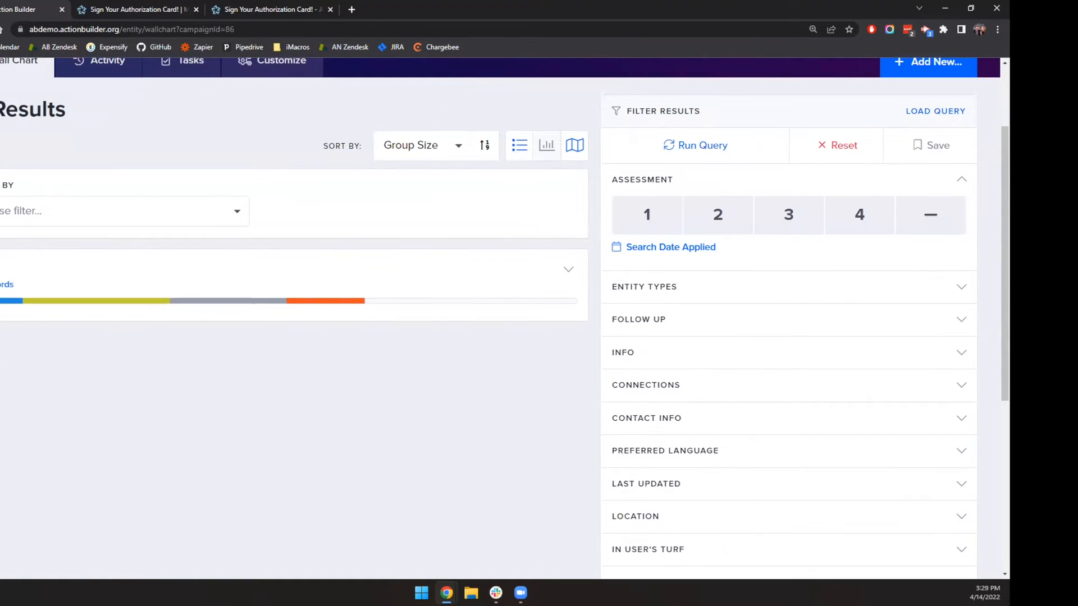
{"action": "left_click", "coordinate": [567, 269]}
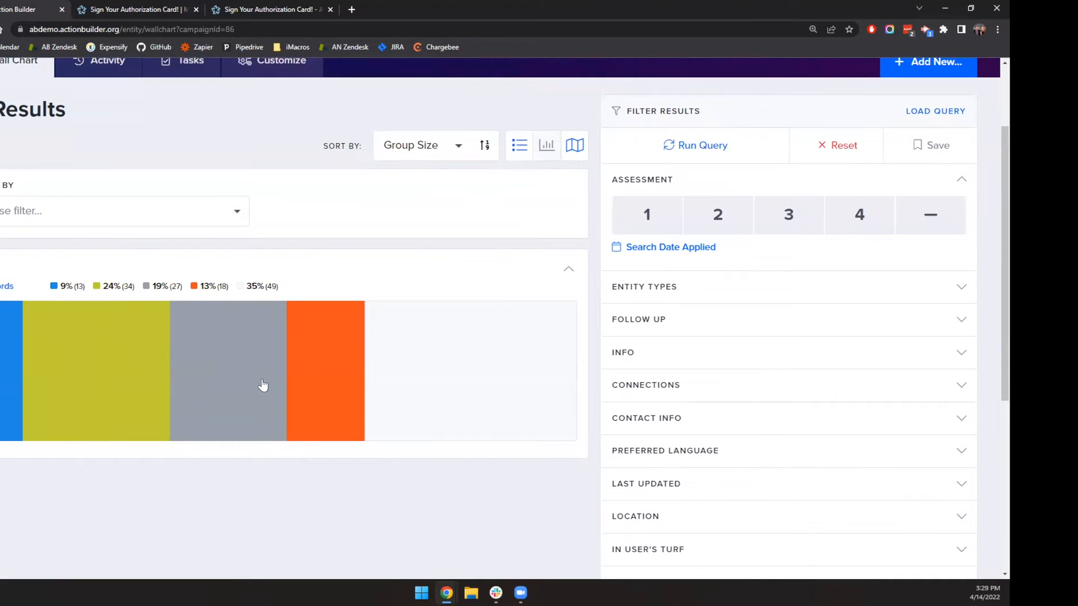
{"action": "left_click", "coordinate": [6, 369]}
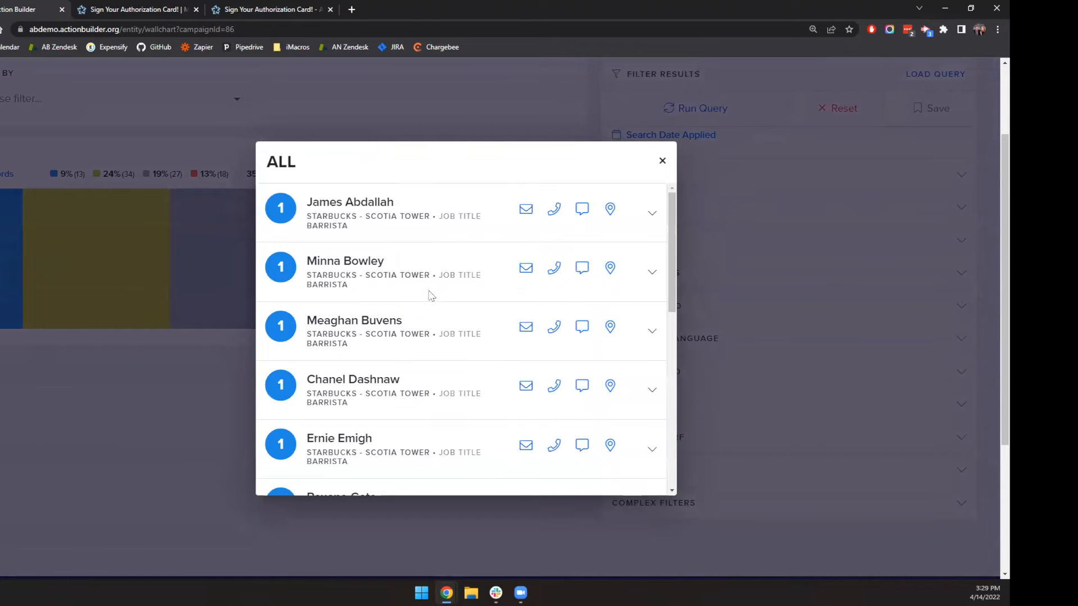
{"action": "scroll", "coordinate": [430, 296], "scroll_direction": "down", "scroll_amount": 8}
{"action": "scroll", "coordinate": [435, 317], "scroll_direction": "up", "scroll_amount": 5}
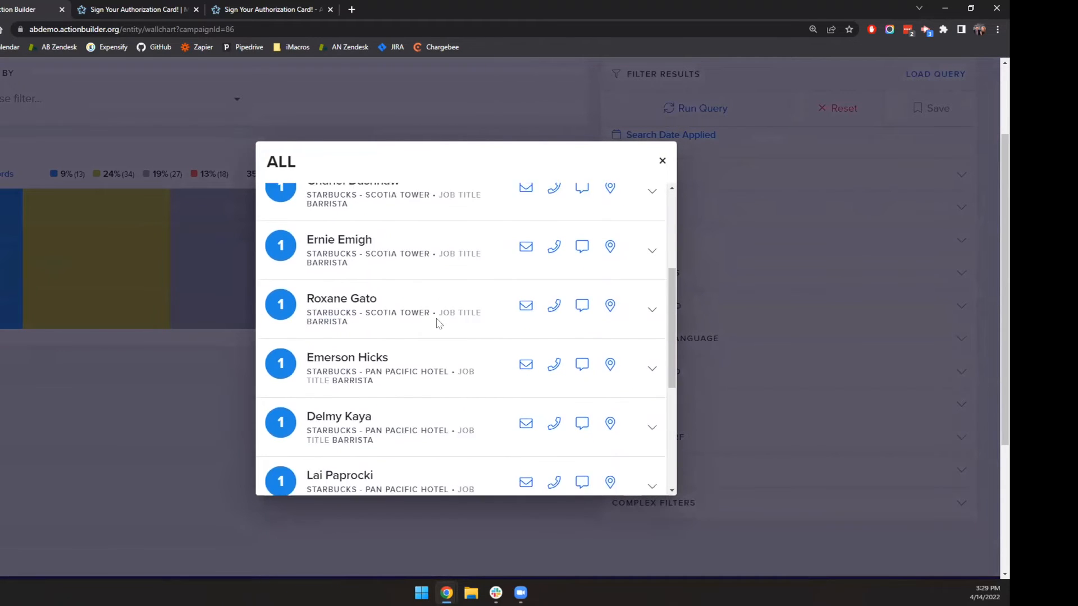
{"action": "scroll", "coordinate": [438, 324], "scroll_direction": "up", "scroll_amount": 4}
{"action": "scroll", "coordinate": [393, 263], "scroll_direction": "up", "scroll_amount": 2}
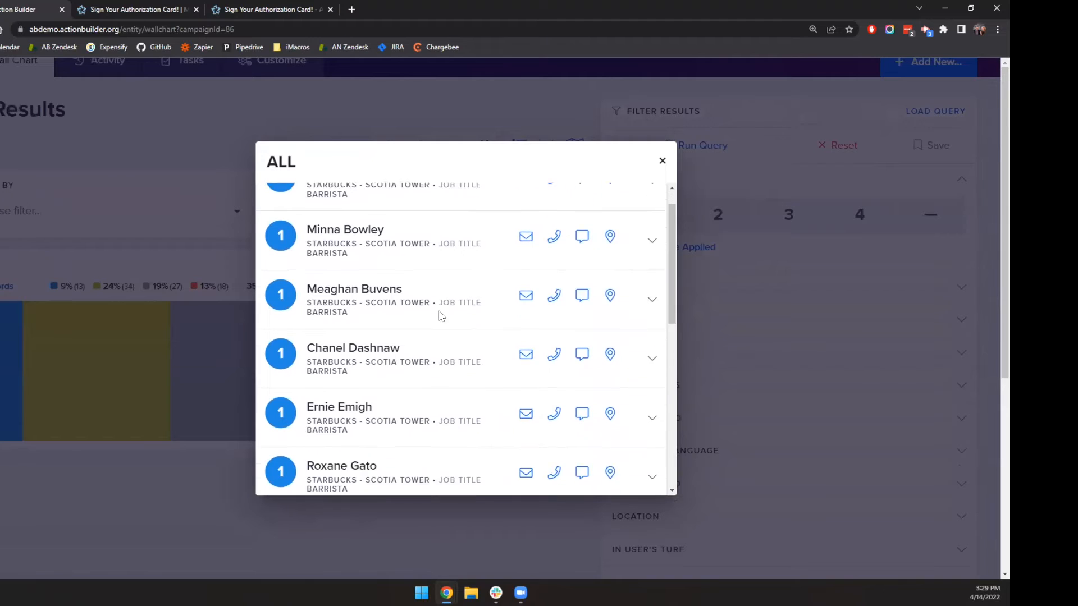
{"action": "scroll", "coordinate": [439, 313], "scroll_direction": "down", "scroll_amount": 10}
{"action": "left_click", "coordinate": [658, 160]}
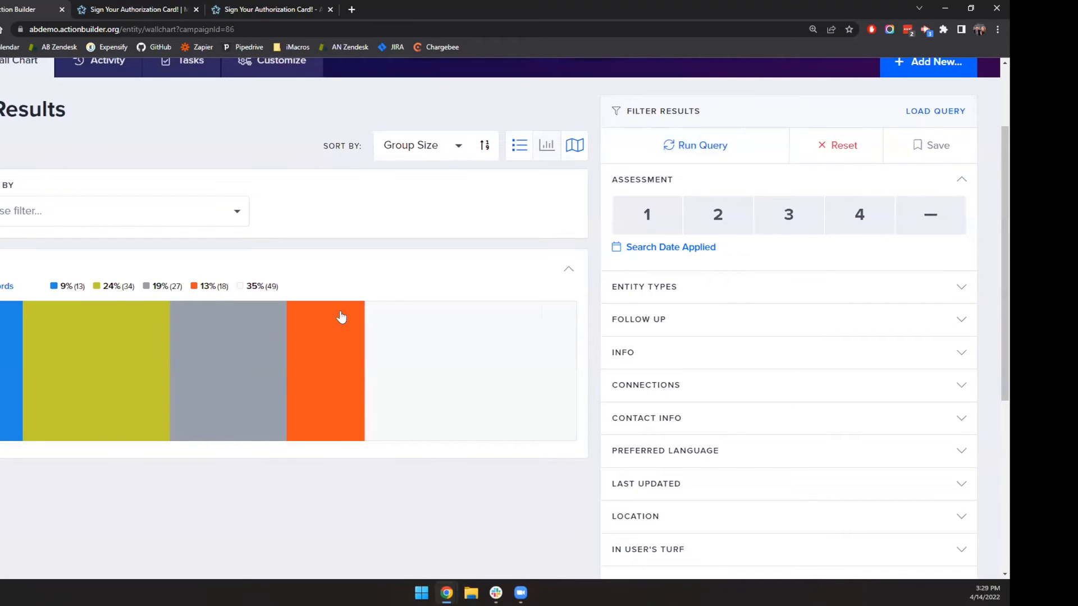
Step: Run a query for Assessment levels 1 and 2, then reset to all levels
{"action": "left_click", "coordinate": [650, 224]}
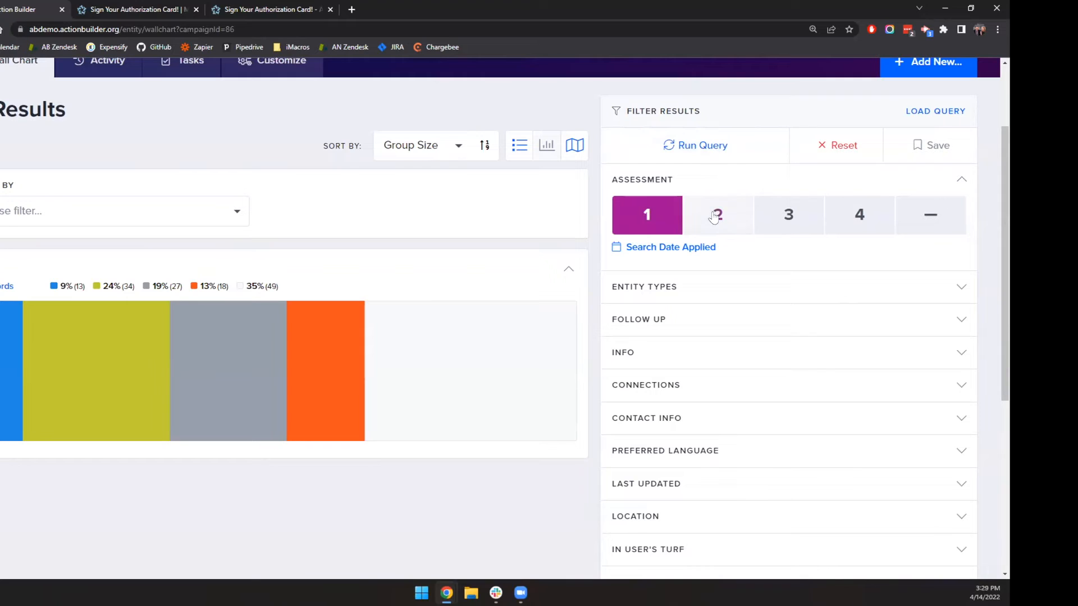
{"action": "left_click", "coordinate": [714, 217]}
{"action": "left_click", "coordinate": [683, 157]}
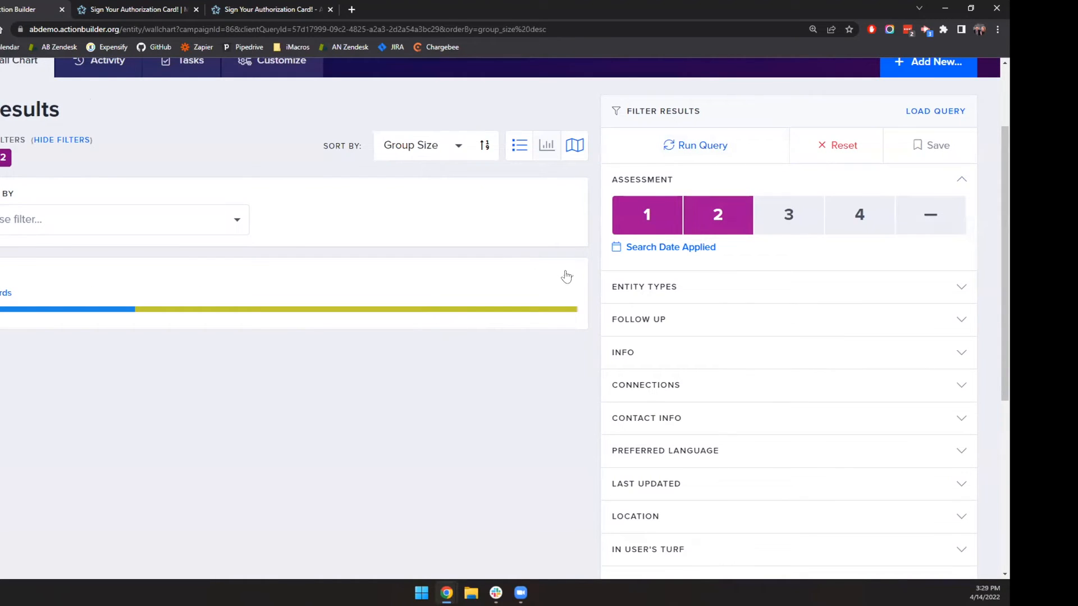
{"action": "left_click", "coordinate": [831, 142]}
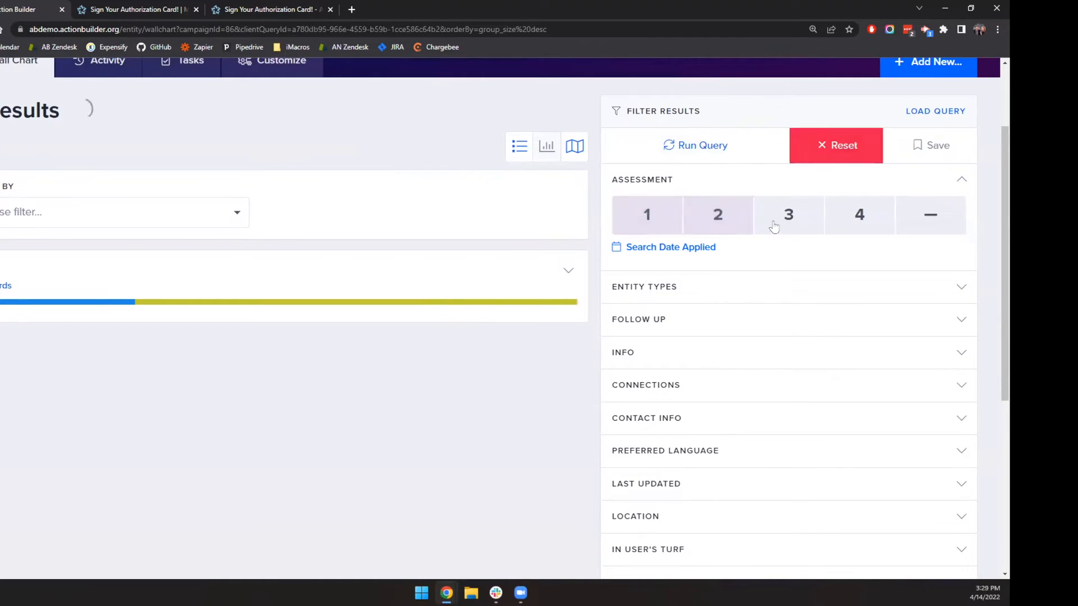
{"action": "scroll", "coordinate": [662, 409], "scroll_direction": "down", "scroll_amount": 1}
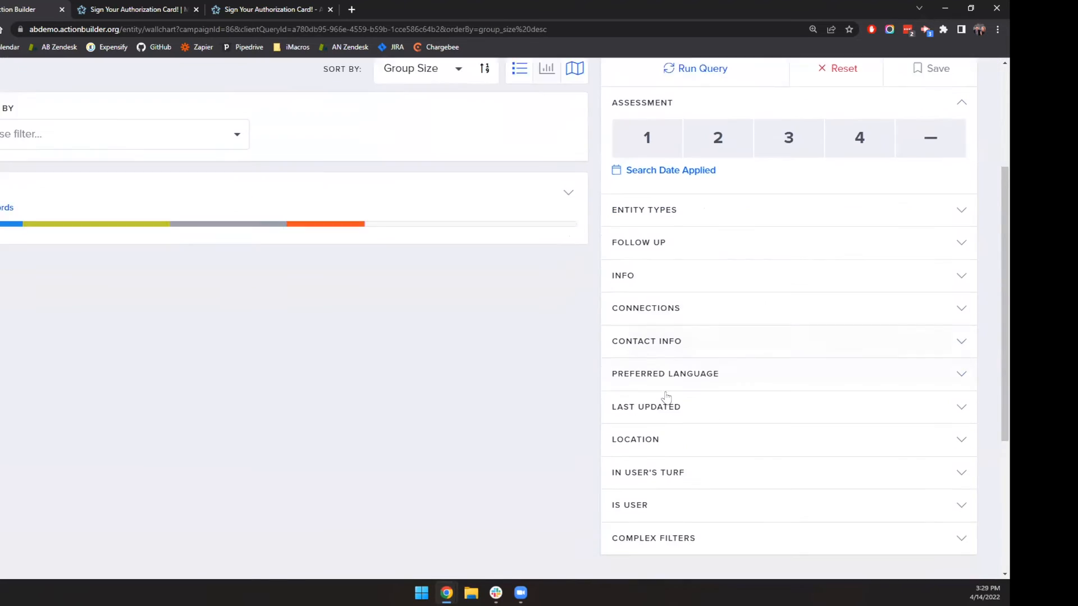
{"action": "scroll", "coordinate": [682, 401], "scroll_direction": "down", "scroll_amount": 1}
{"action": "scroll", "coordinate": [668, 371], "scroll_direction": "up", "scroll_amount": 2}
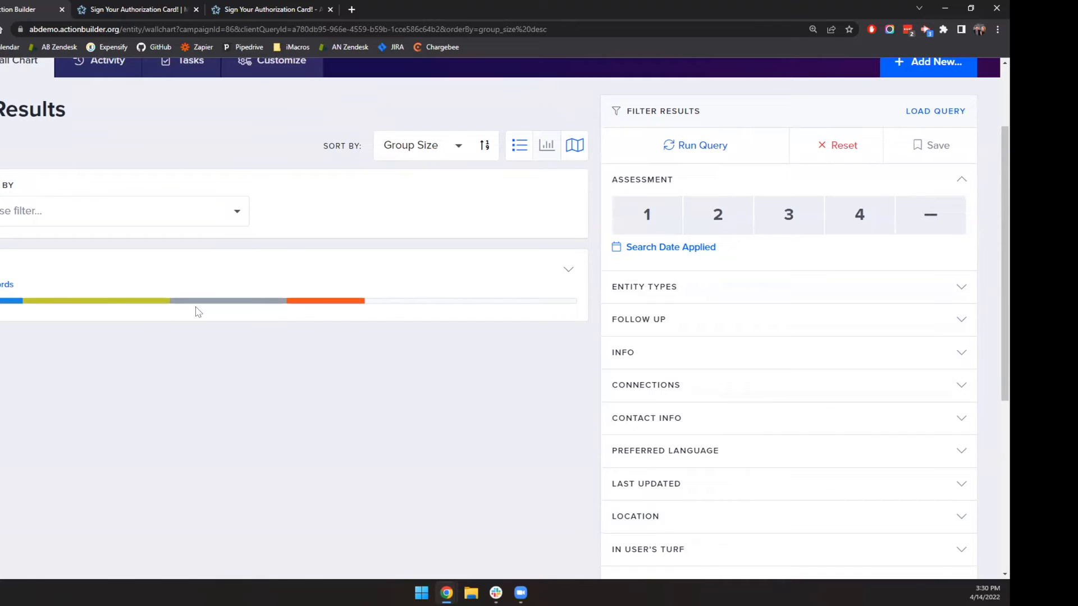
Step: Group the wall chart results by Connected To: Stores
{"action": "left_click", "coordinate": [103, 219]}
{"action": "left_click", "coordinate": [31, 347]}
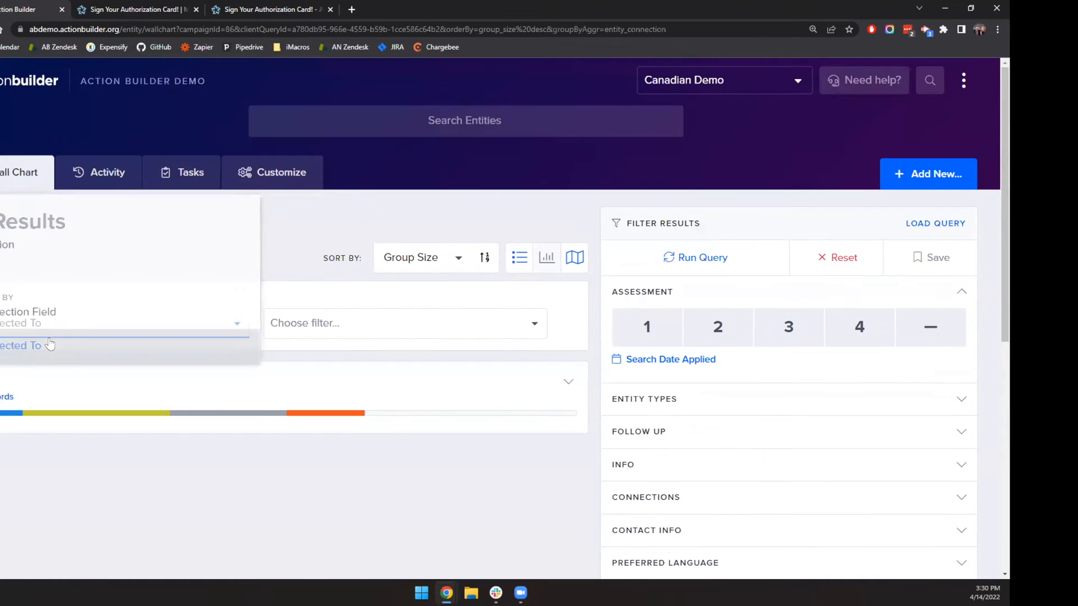
{"action": "left_click", "coordinate": [326, 322]}
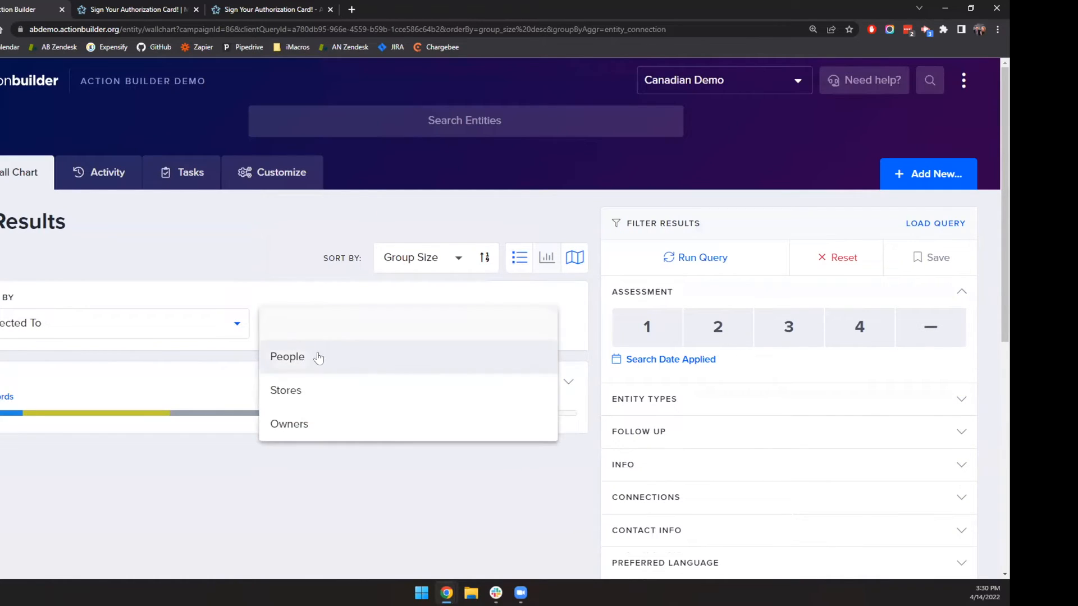
{"action": "left_click", "coordinate": [308, 391]}
{"action": "scroll", "coordinate": [170, 365], "scroll_direction": "down", "scroll_amount": 3}
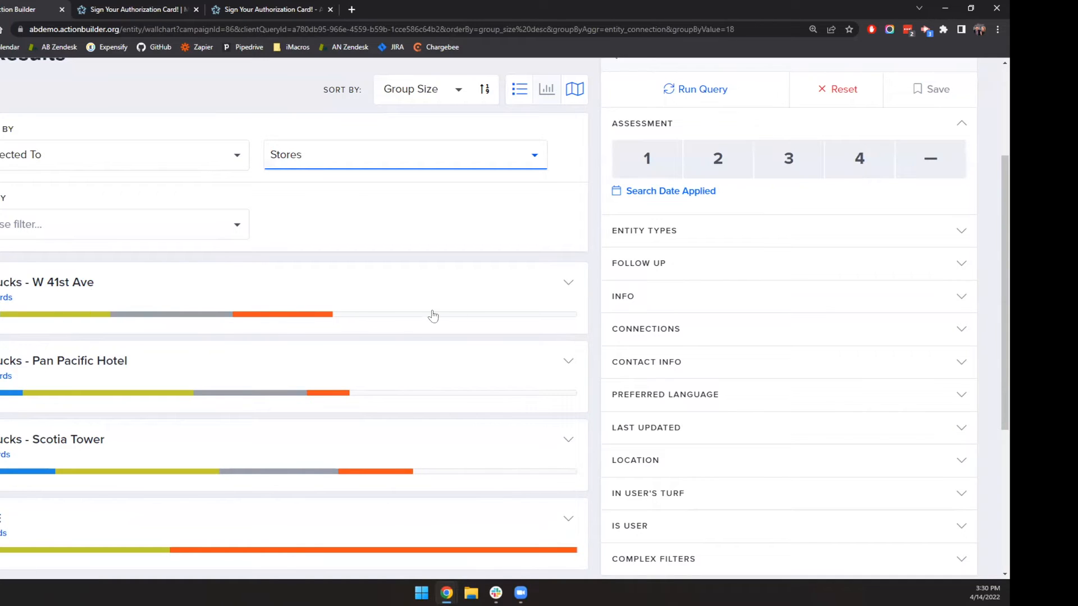
Step: Expand and collapse the W 41st Ave and Scotia Tower store breakdowns
{"action": "left_click", "coordinate": [560, 283]}
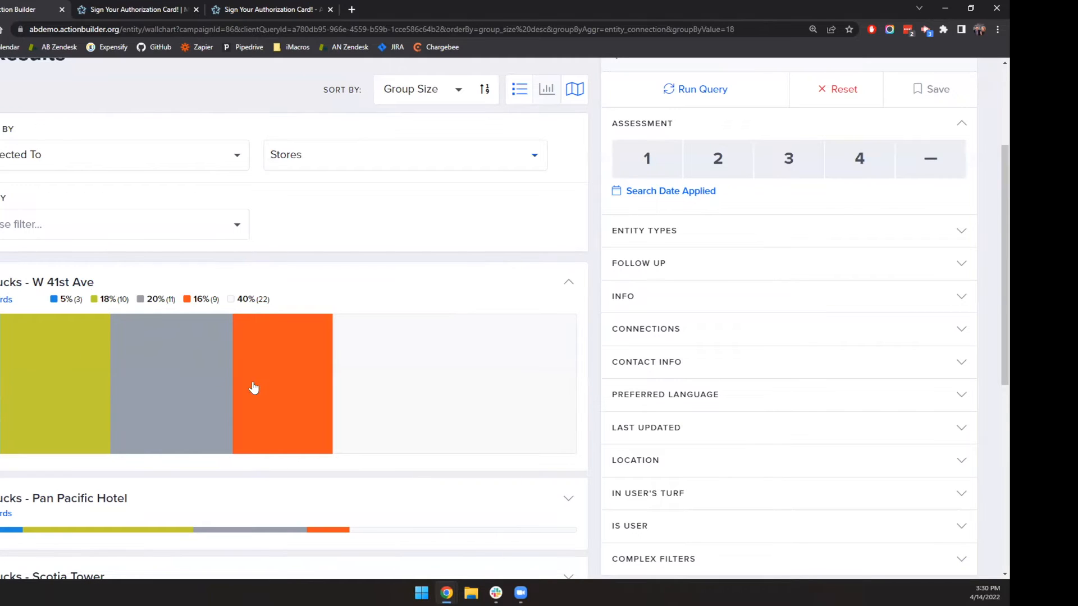
{"action": "left_click", "coordinate": [569, 286]}
{"action": "scroll", "coordinate": [348, 345], "scroll_direction": "down", "scroll_amount": 2}
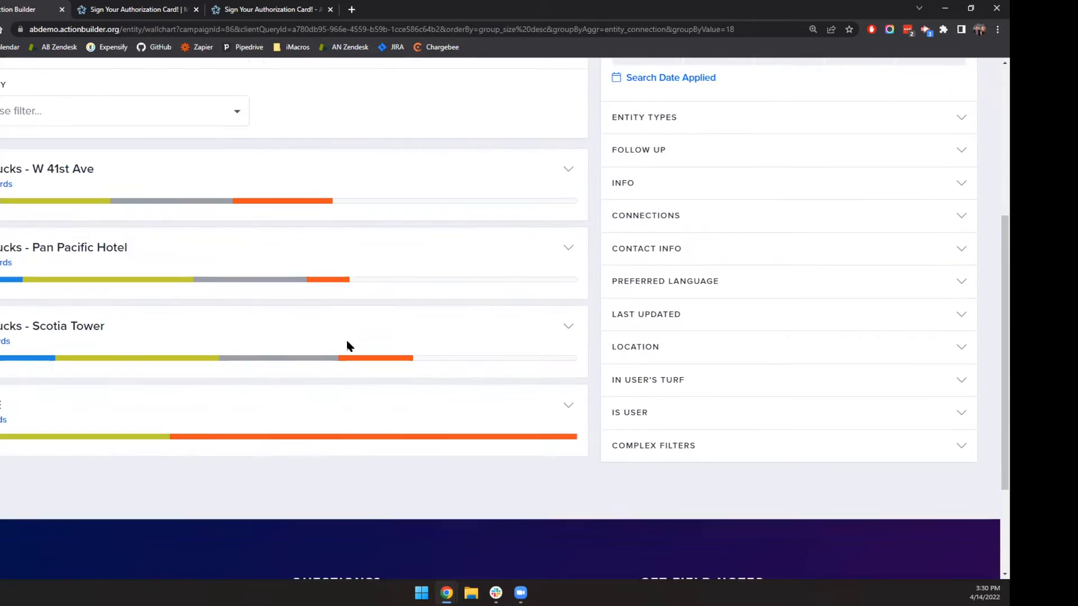
{"action": "scroll", "coordinate": [348, 345], "scroll_direction": "down", "scroll_amount": 1}
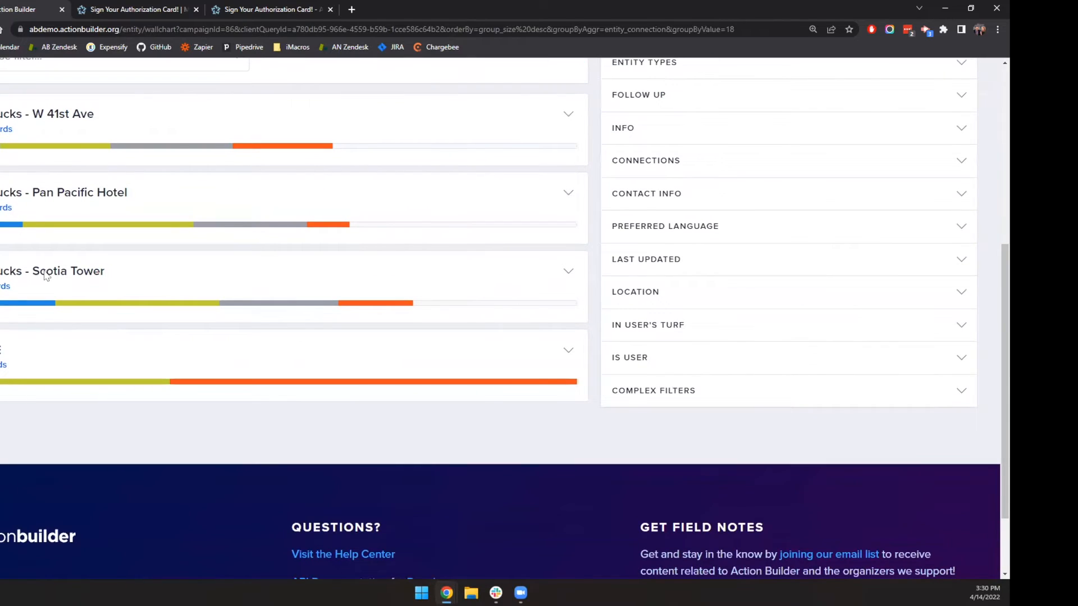
{"action": "left_click", "coordinate": [566, 271]}
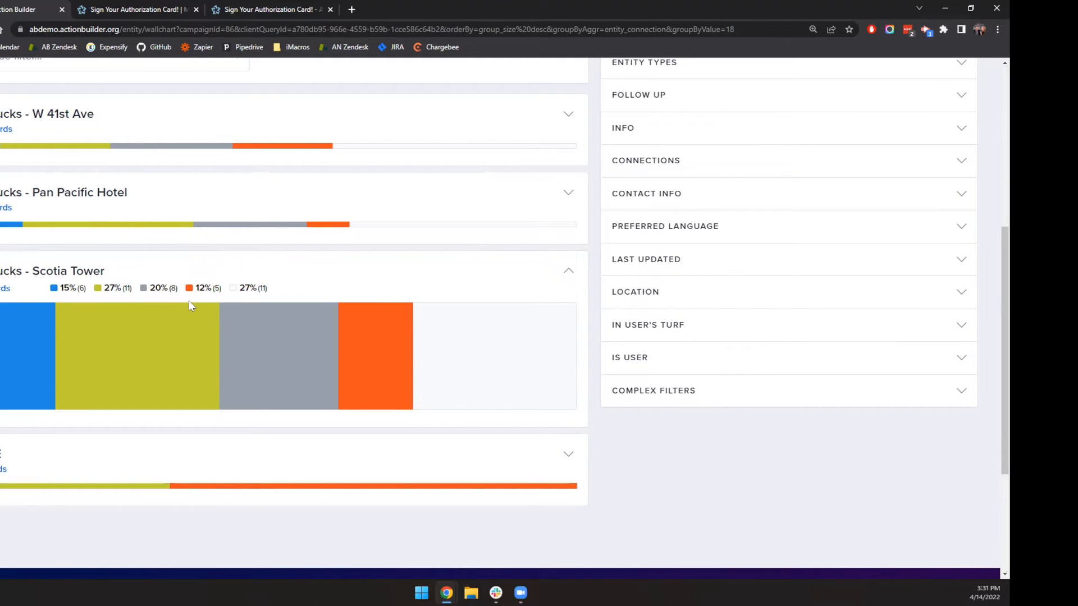
{"action": "left_click", "coordinate": [564, 272]}
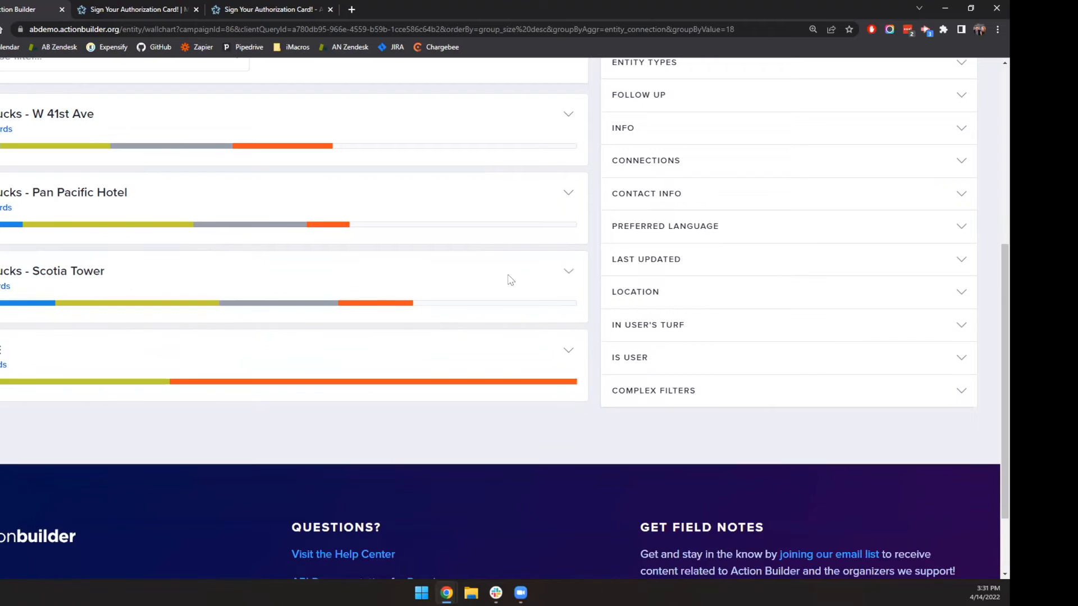
{"action": "scroll", "coordinate": [312, 308], "scroll_direction": "up", "scroll_amount": 4}
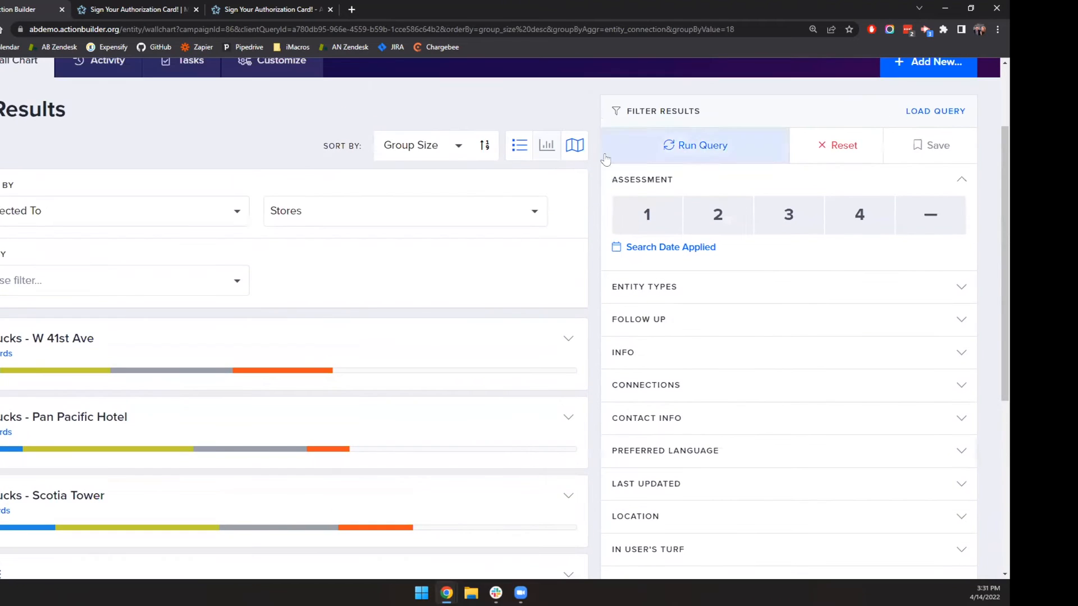
{"action": "left_click", "coordinate": [811, 159]}
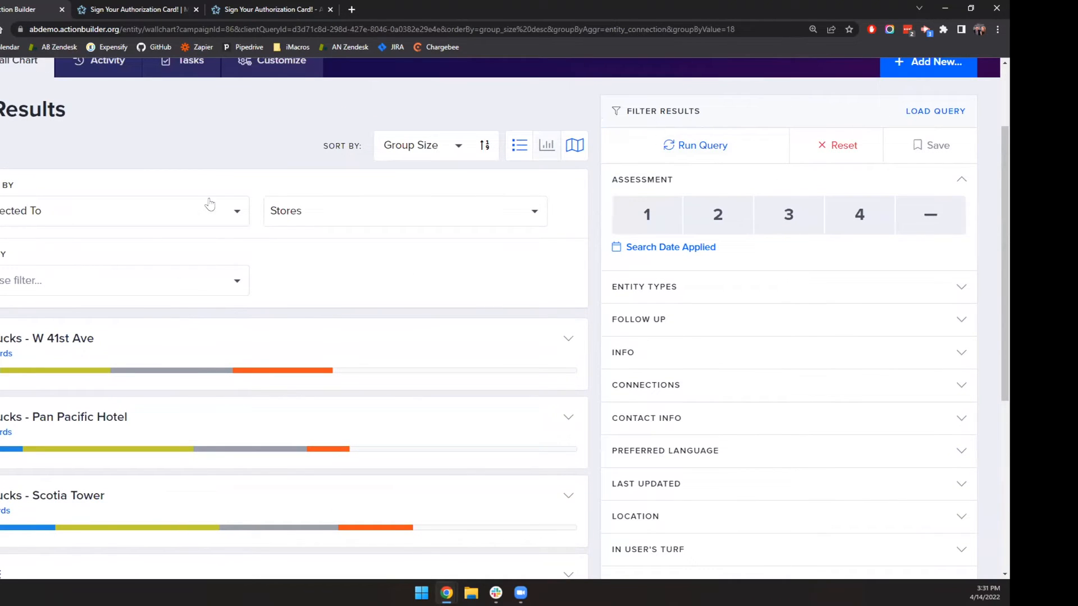
{"action": "left_click", "coordinate": [92, 278]}
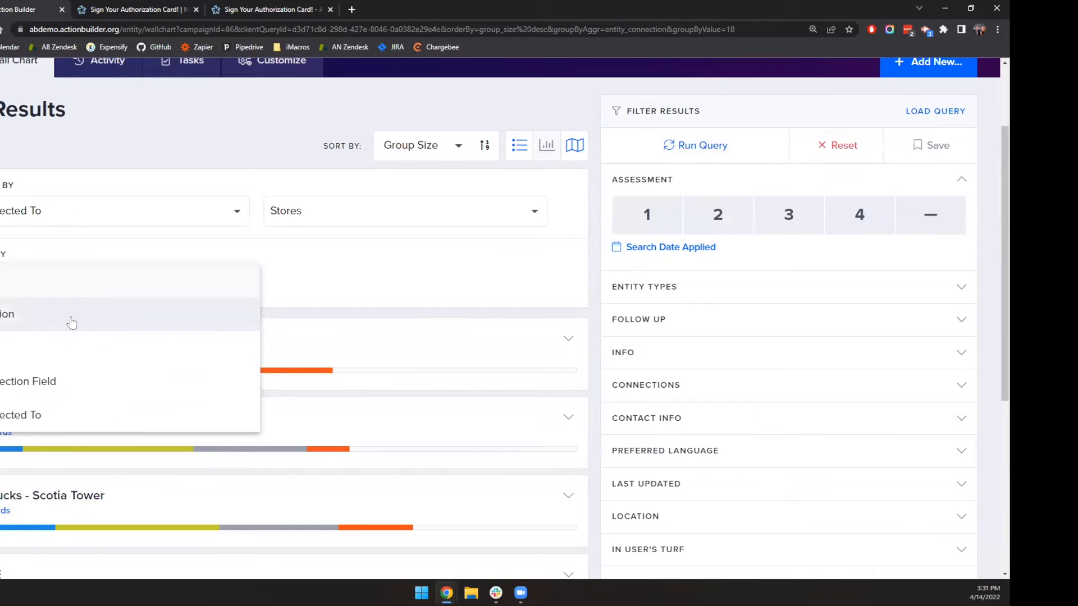
{"action": "left_click", "coordinate": [45, 347]}
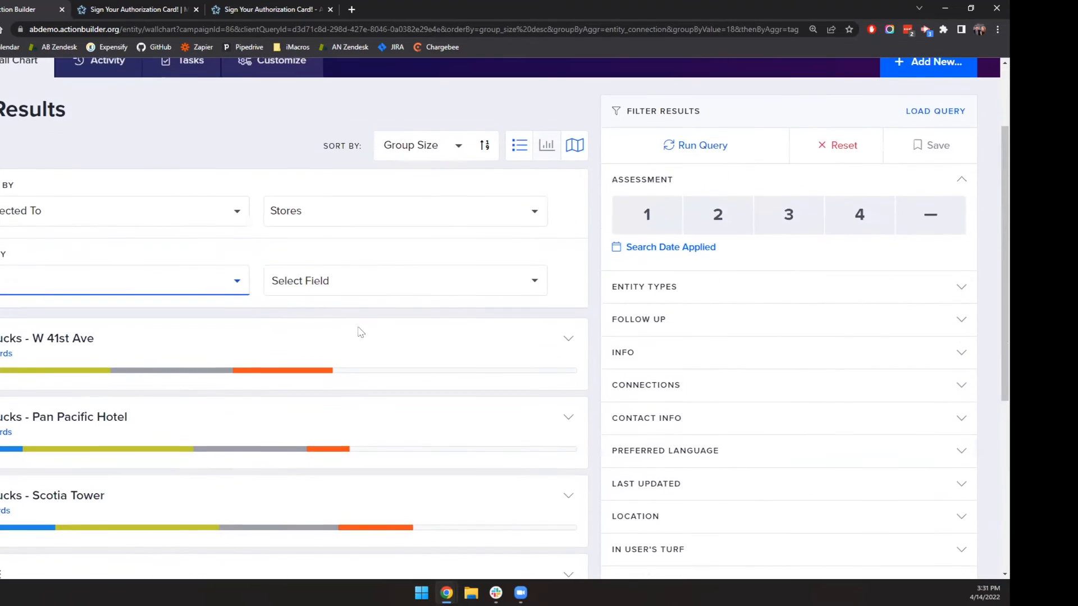
{"action": "left_click", "coordinate": [337, 281]}
{"action": "scroll", "coordinate": [340, 399], "scroll_direction": "down", "scroll_amount": 1}
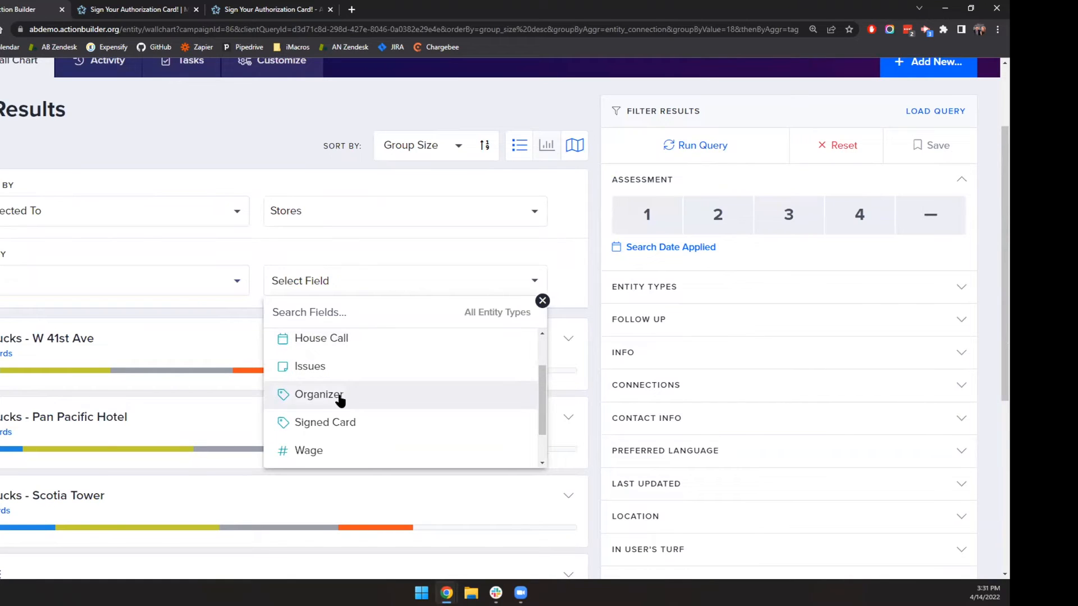
{"action": "left_click", "coordinate": [340, 394]}
{"action": "scroll", "coordinate": [163, 337], "scroll_direction": "down", "scroll_amount": 1}
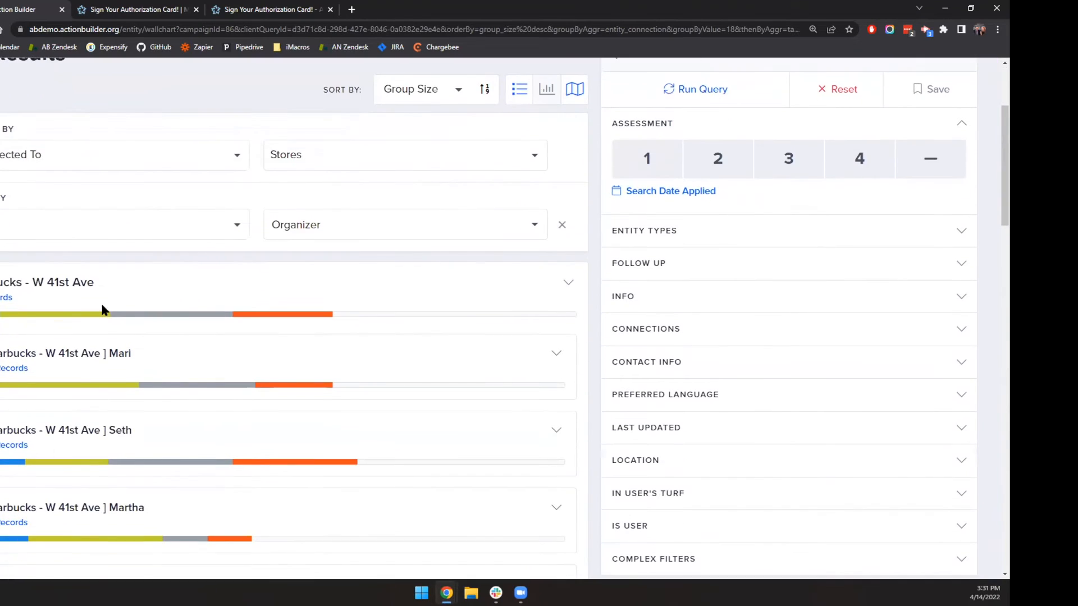
{"action": "scroll", "coordinate": [102, 309], "scroll_direction": "down", "scroll_amount": 2}
{"action": "scroll", "coordinate": [79, 370], "scroll_direction": "down", "scroll_amount": 4}
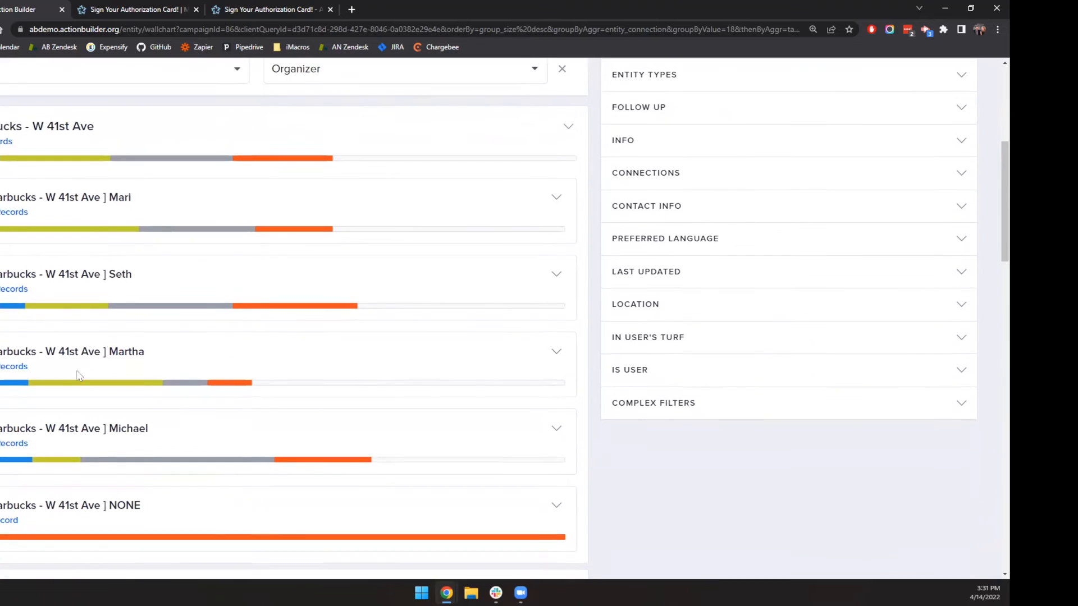
{"action": "scroll", "coordinate": [99, 275], "scroll_direction": "up", "scroll_amount": 6}
{"action": "left_click", "coordinate": [159, 159]}
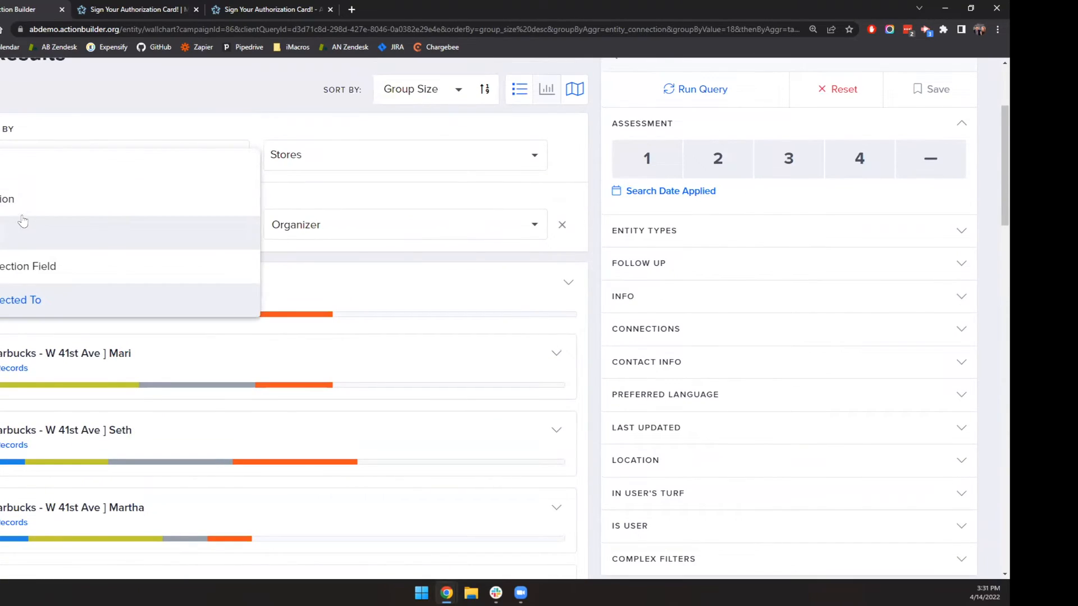
{"action": "left_click", "coordinate": [177, 290]}
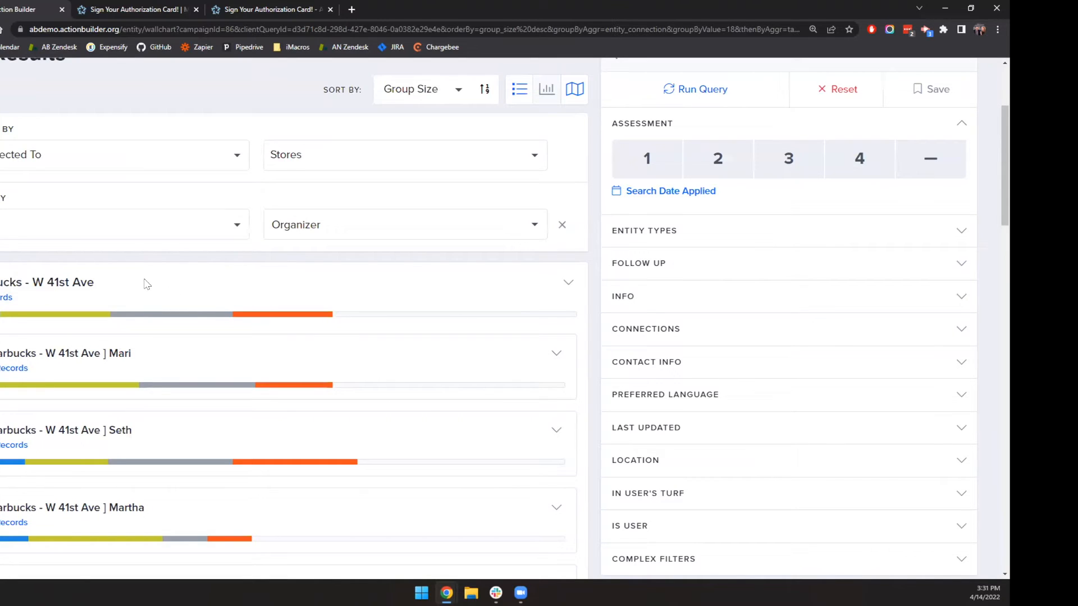
{"action": "scroll", "coordinate": [147, 289], "scroll_direction": "down", "scroll_amount": 5}
{"action": "scroll", "coordinate": [183, 321], "scroll_direction": "up", "scroll_amount": 7}
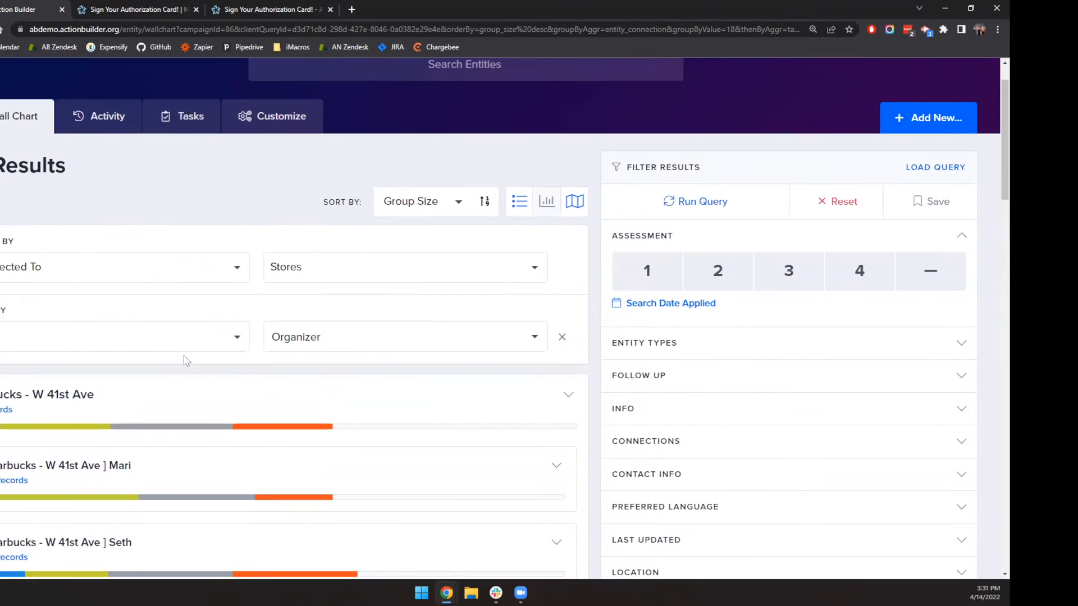
{"action": "scroll", "coordinate": [186, 361], "scroll_direction": "up", "scroll_amount": 1}
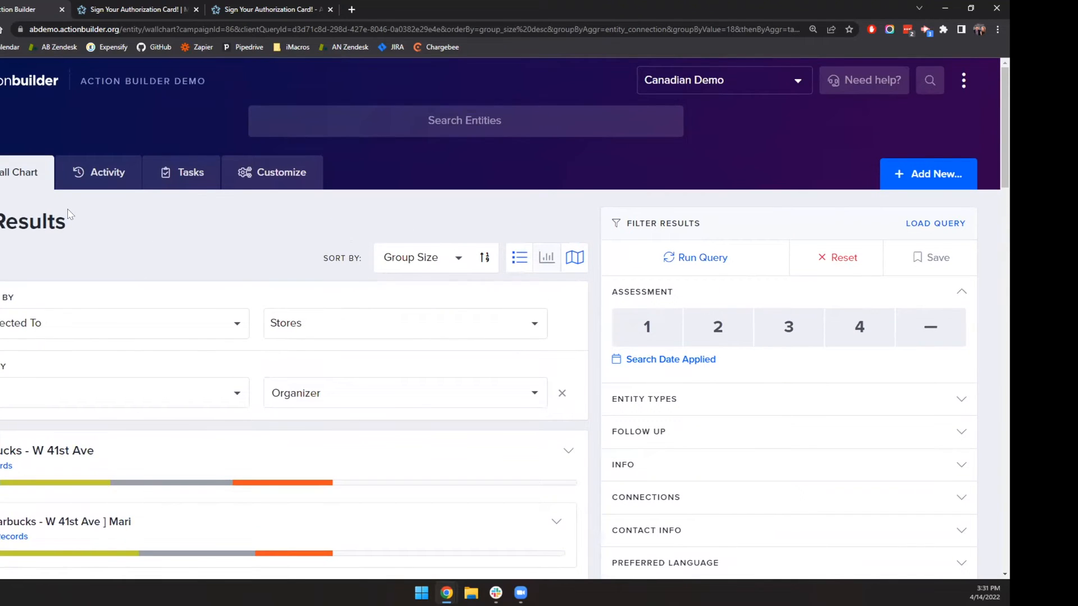
Step: Switch the Wall Chart back to a plain list of people with job titles
{"action": "left_click", "coordinate": [20, 186]}
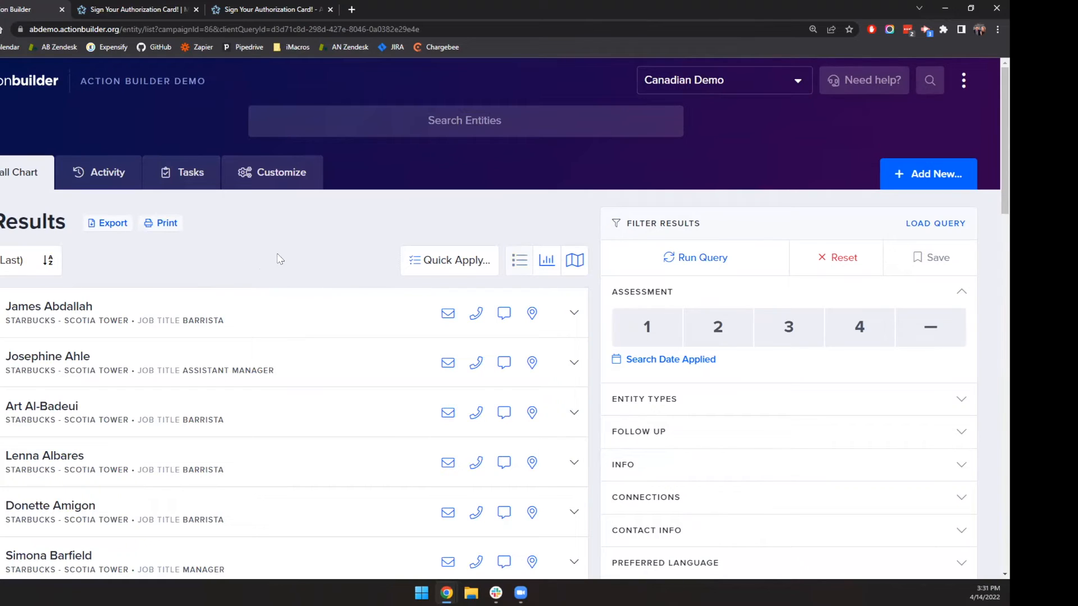
Step: Open the Activity feed and scroll through its Updates entries and filter panel
{"action": "left_click", "coordinate": [94, 175]}
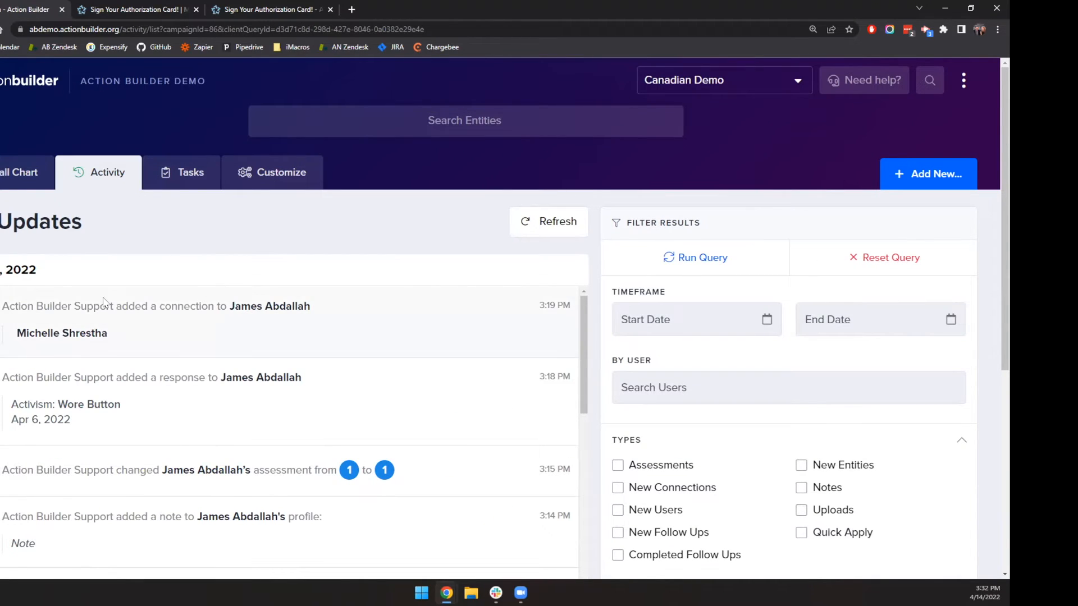
{"action": "scroll", "coordinate": [34, 303], "scroll_direction": "down", "scroll_amount": 3}
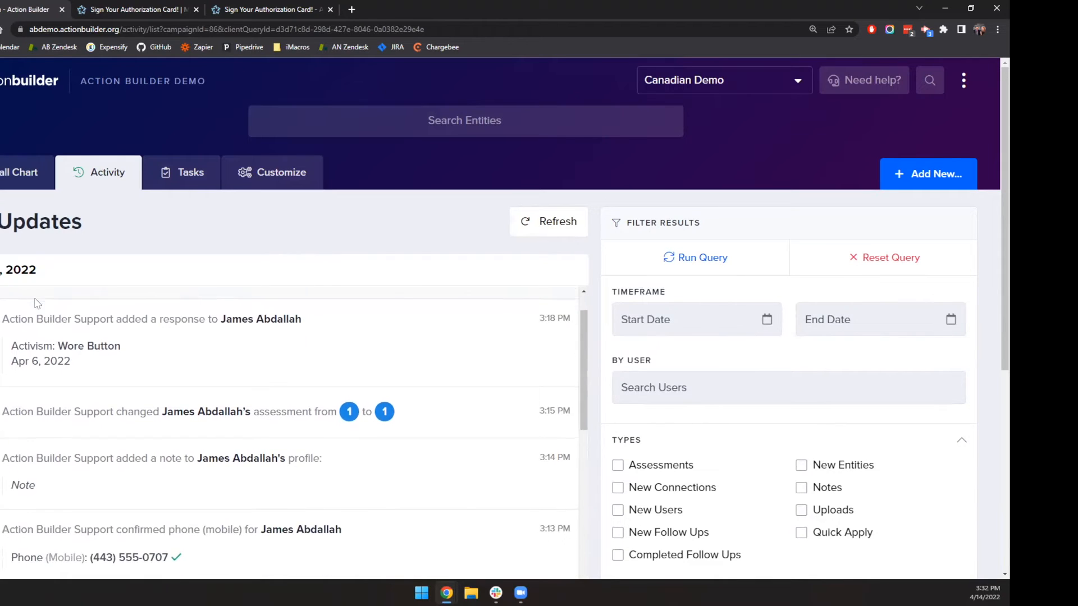
{"action": "scroll", "coordinate": [337, 376], "scroll_direction": "down", "scroll_amount": 2}
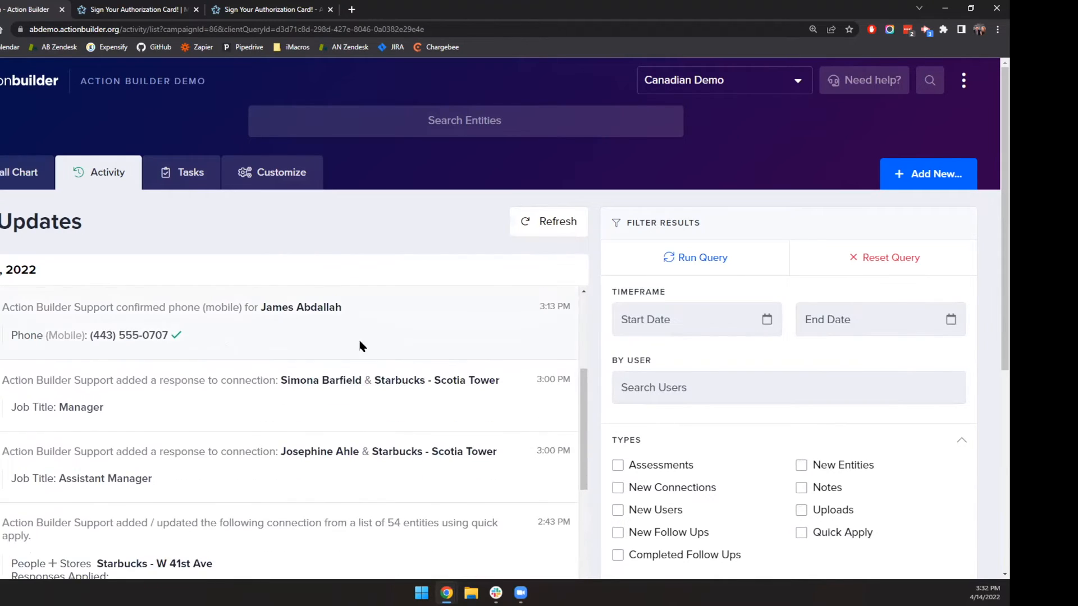
{"action": "scroll", "coordinate": [594, 285], "scroll_direction": "down", "scroll_amount": 2}
{"action": "scroll", "coordinate": [594, 285], "scroll_direction": "down", "scroll_amount": 3}
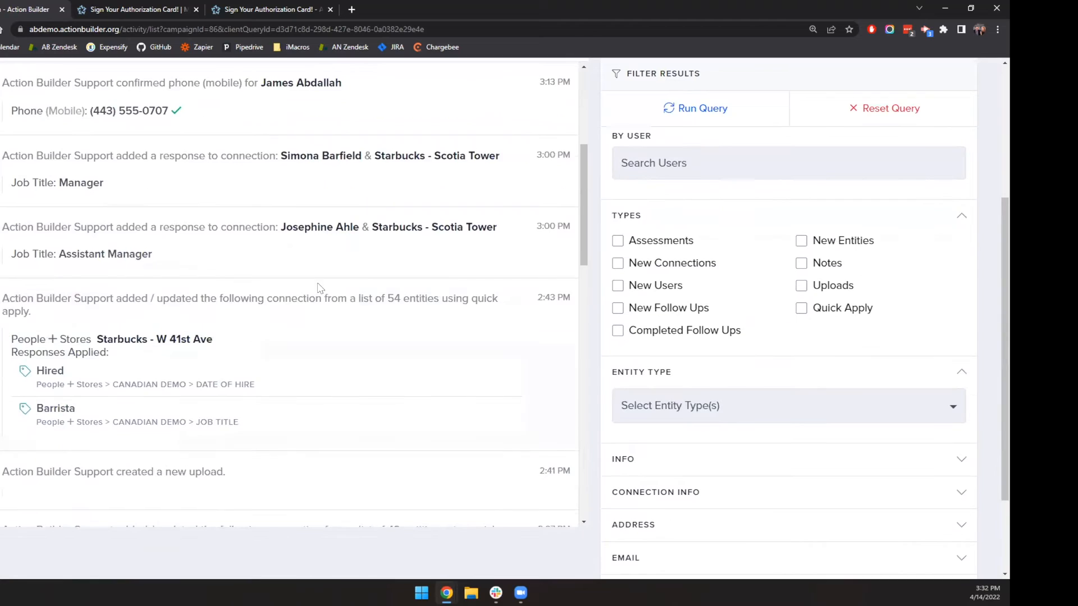
{"action": "scroll", "coordinate": [304, 257], "scroll_direction": "up", "scroll_amount": 5}
{"action": "scroll", "coordinate": [303, 257], "scroll_direction": "up", "scroll_amount": 3}
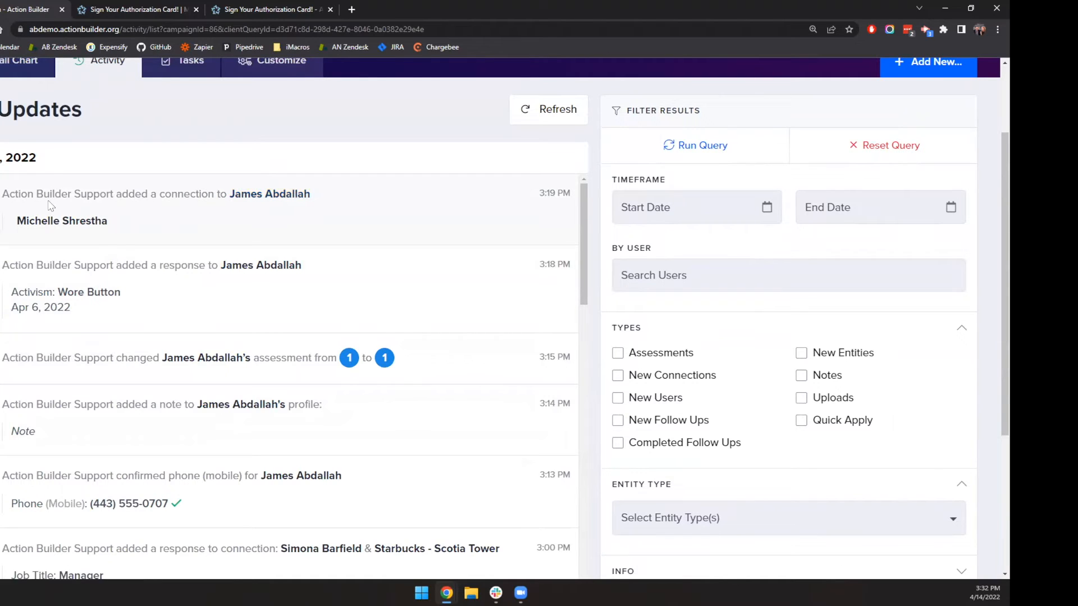
{"action": "scroll", "coordinate": [101, 168], "scroll_direction": "up", "scroll_amount": 1}
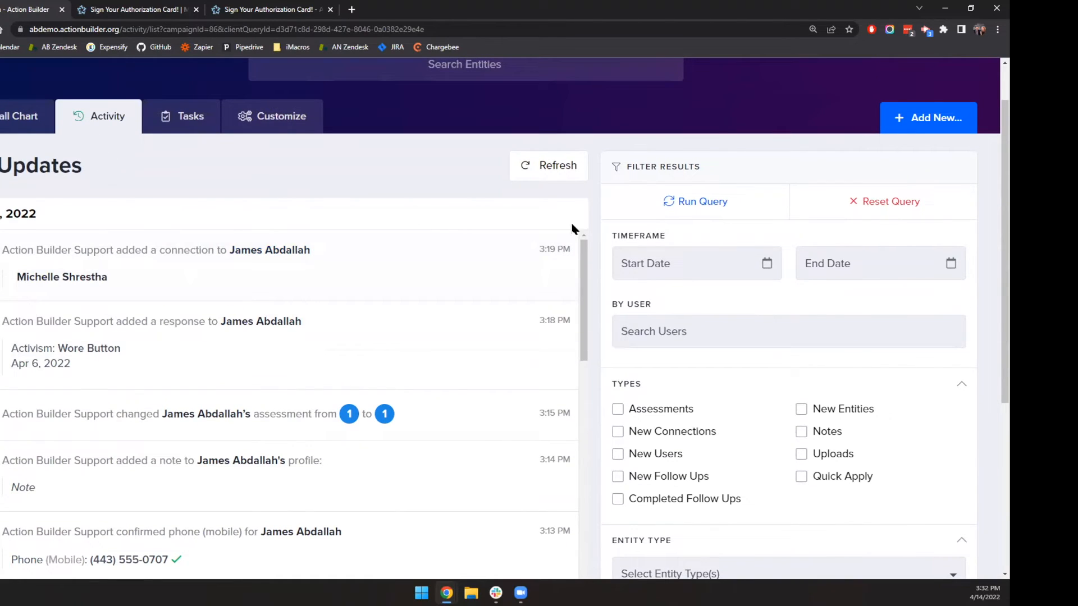
{"action": "scroll", "coordinate": [592, 291], "scroll_direction": "down", "scroll_amount": 1}
{"action": "scroll", "coordinate": [260, 316], "scroll_direction": "down", "scroll_amount": 10}
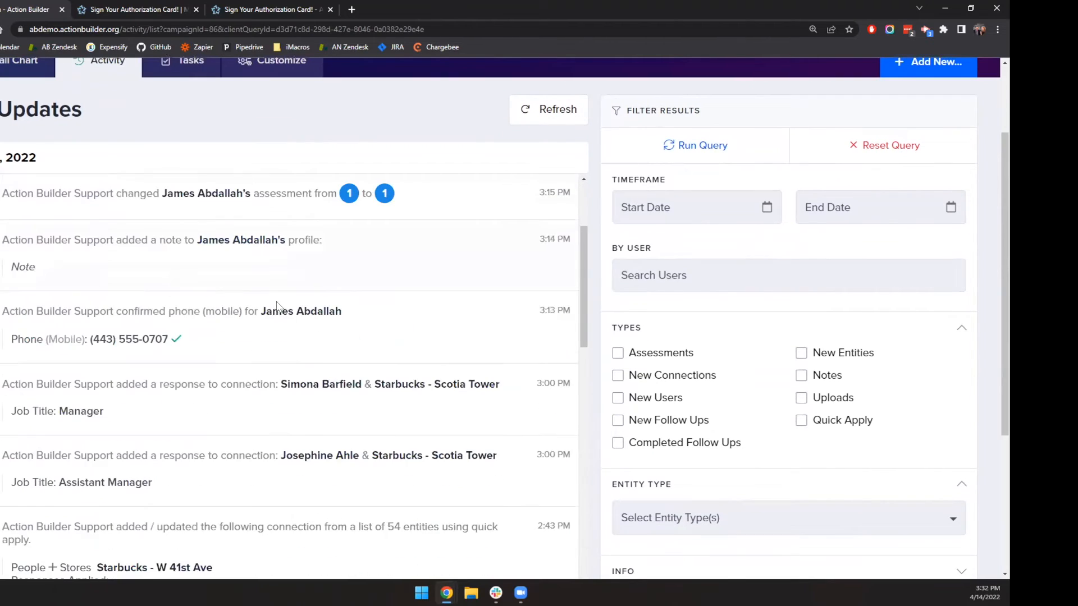
{"action": "scroll", "coordinate": [280, 315], "scroll_direction": "up", "scroll_amount": 10}
{"action": "scroll", "coordinate": [296, 313], "scroll_direction": "up", "scroll_amount": 5}
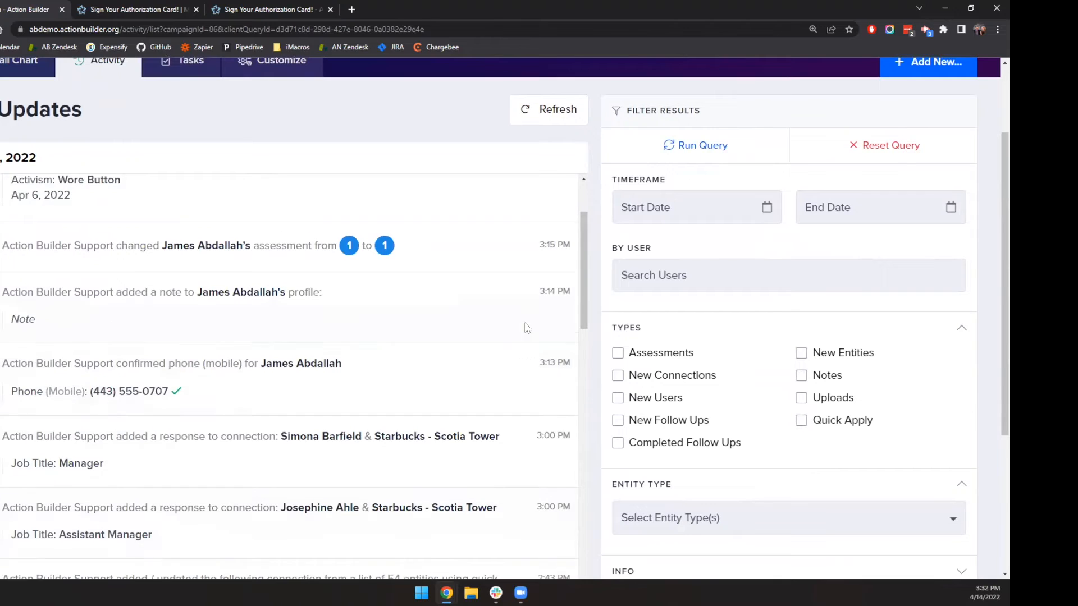
{"action": "scroll", "coordinate": [611, 285], "scroll_direction": "up", "scroll_amount": 1}
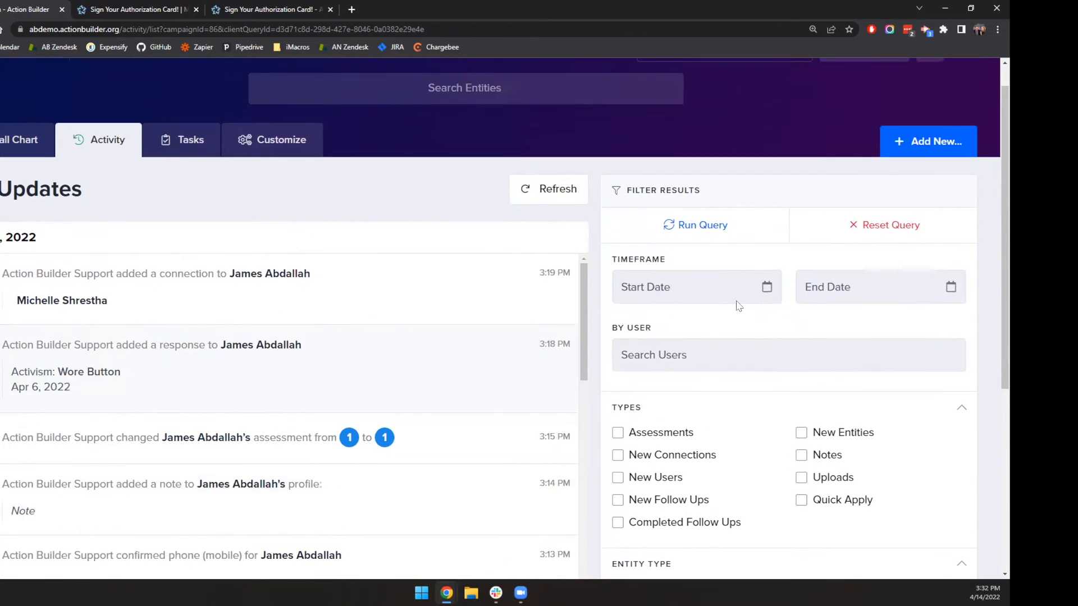
{"action": "scroll", "coordinate": [739, 307], "scroll_direction": "up", "scroll_amount": 1}
{"action": "scroll", "coordinate": [658, 305], "scroll_direction": "down", "scroll_amount": 2}
{"action": "scroll", "coordinate": [658, 303], "scroll_direction": "down", "scroll_amount": 3}
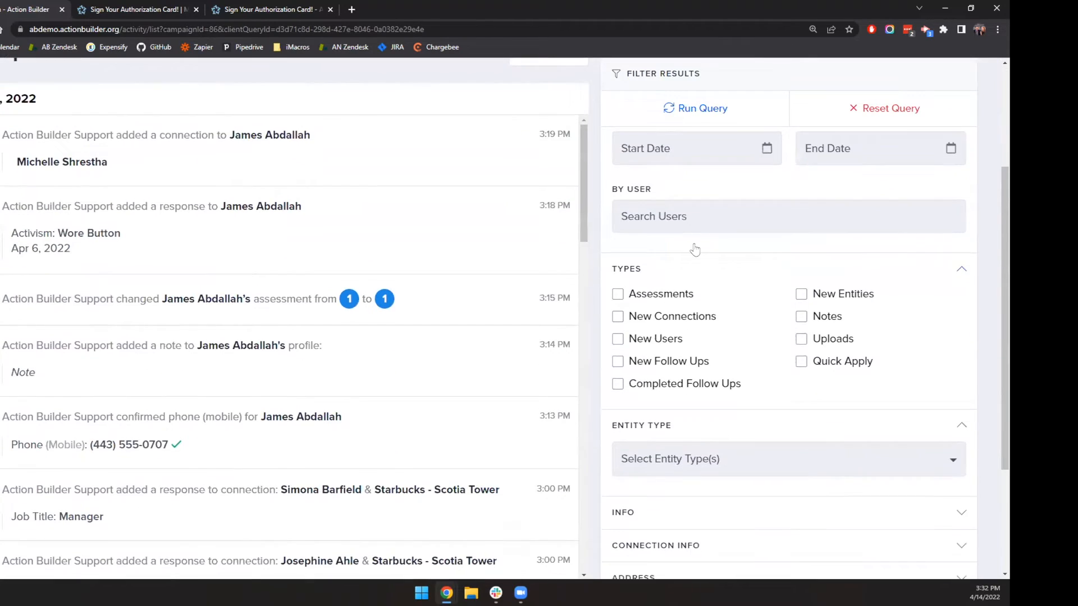
{"action": "scroll", "coordinate": [702, 236], "scroll_direction": "up", "scroll_amount": 3}
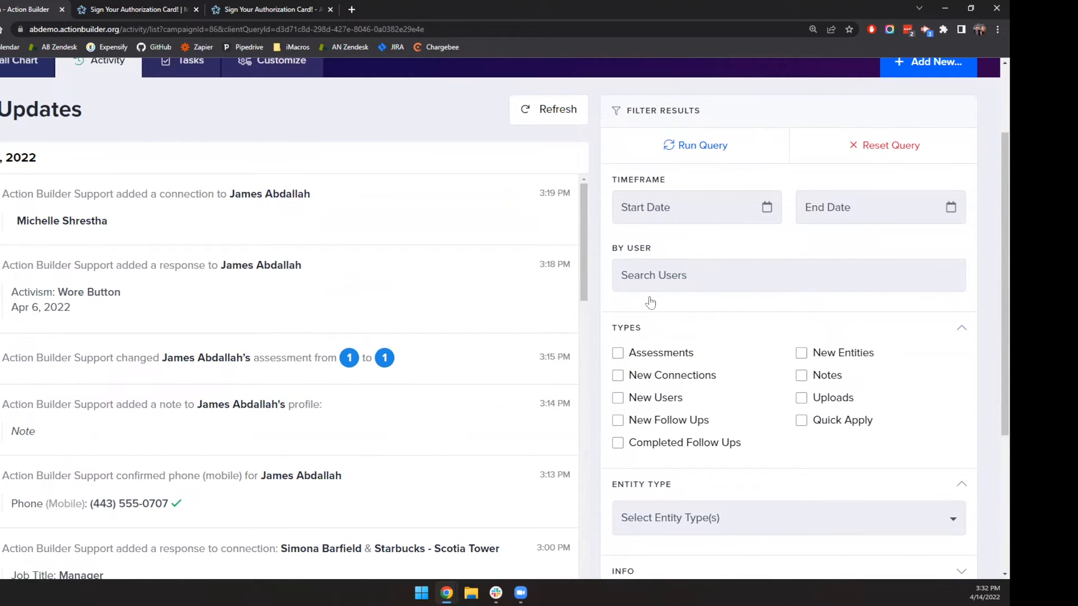
{"action": "scroll", "coordinate": [632, 280], "scroll_direction": "down", "scroll_amount": 2}
{"action": "scroll", "coordinate": [734, 288], "scroll_direction": "down", "scroll_amount": 2}
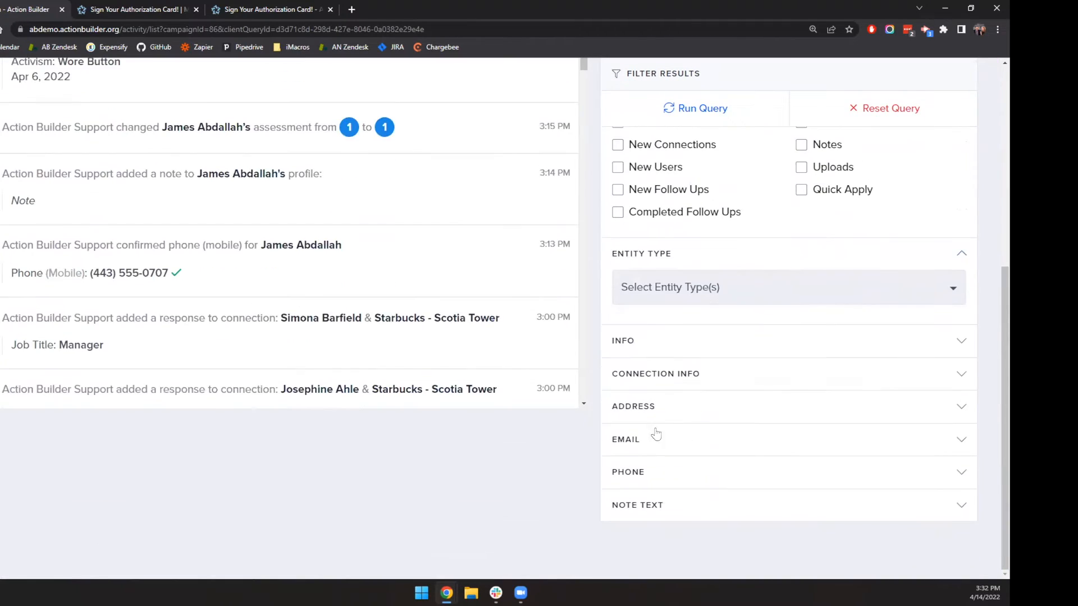
{"action": "scroll", "coordinate": [578, 281], "scroll_direction": "down", "scroll_amount": 5}
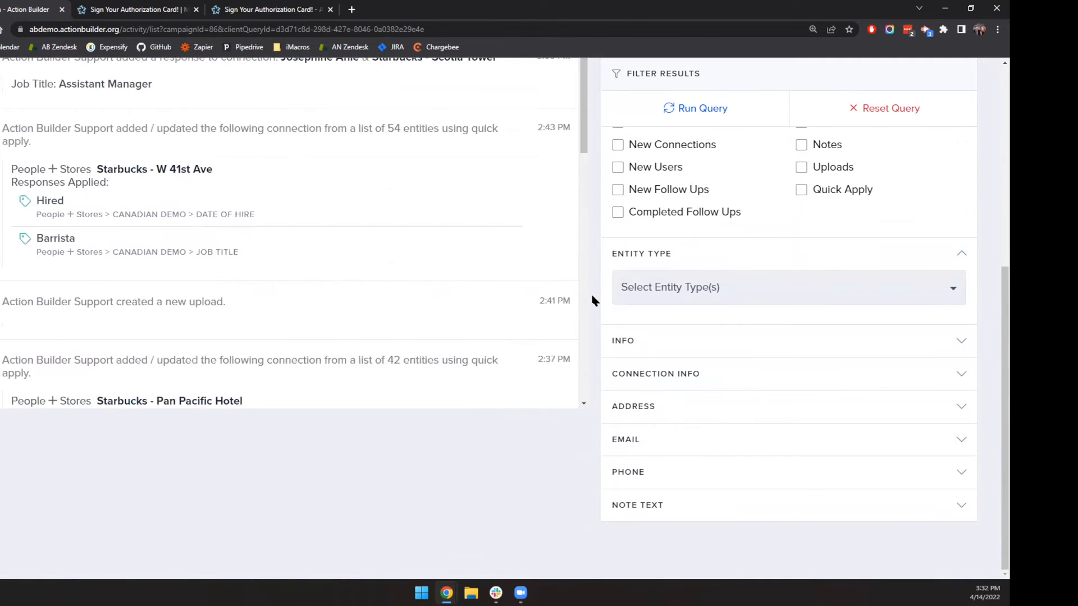
{"action": "scroll", "coordinate": [581, 298], "scroll_direction": "up", "scroll_amount": 3}
{"action": "scroll", "coordinate": [502, 270], "scroll_direction": "up", "scroll_amount": 5}
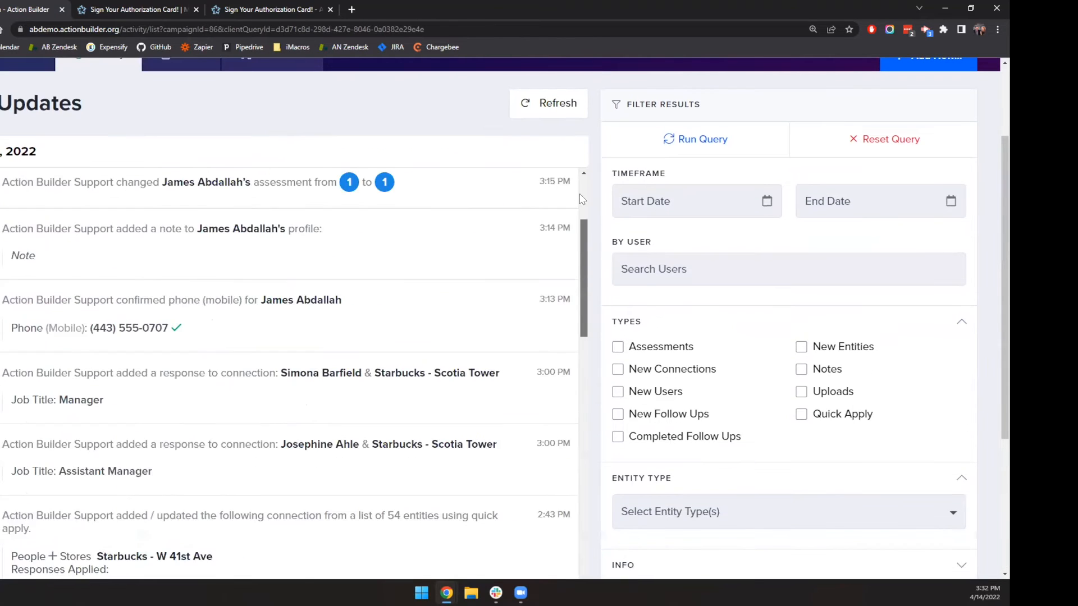
{"action": "scroll", "coordinate": [502, 270], "scroll_direction": "up", "scroll_amount": 1}
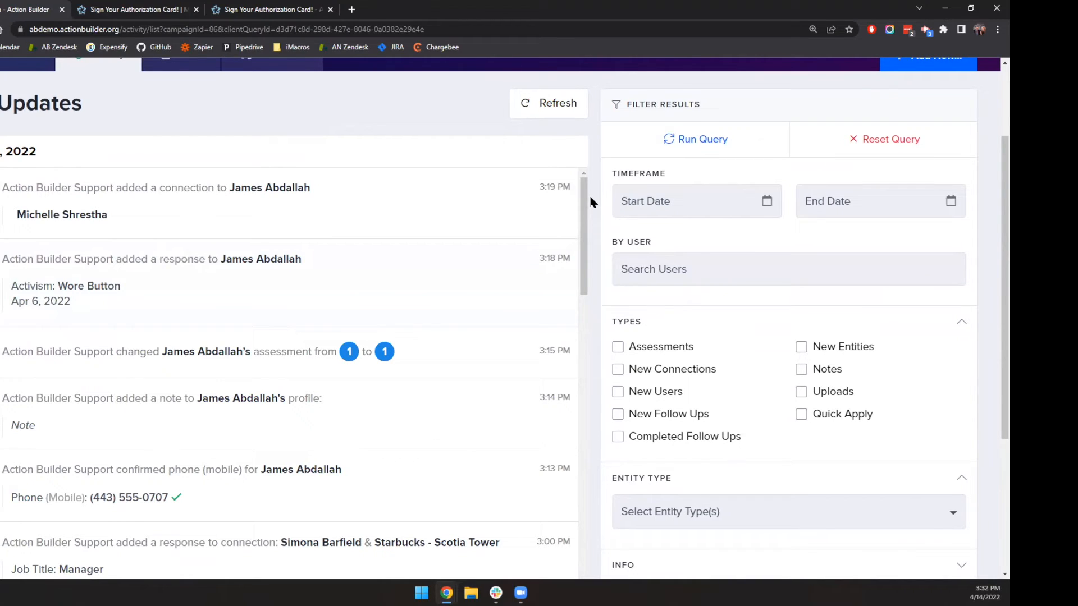
Step: Try searching users for 'action' in the Activity filter, then clear the search
{"action": "left_click", "coordinate": [695, 267]}
{"action": "type", "text": "aciton"}
{"action": "key", "text": "BackSpace"}
{"action": "key", "text": "BackSpace"}
{"action": "key", "text": "BackSpace"}
{"action": "key", "text": "BackSpace"}
{"action": "type", "text": "tion"}
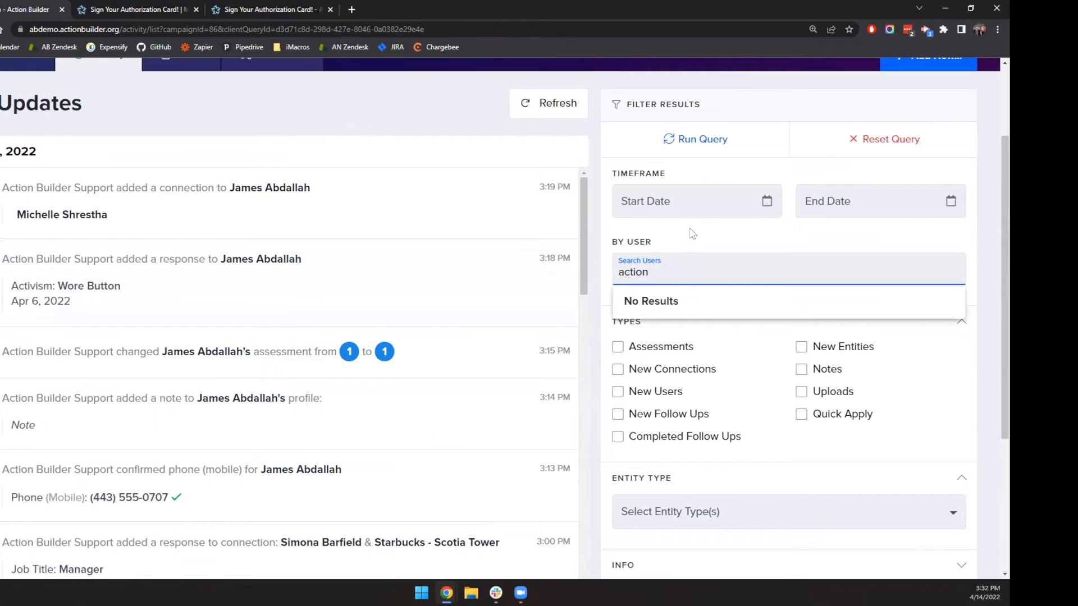
{"action": "left_click_drag", "start_coordinate": [665, 274], "coordinate": [607, 276]}
{"action": "key", "text": "BackSpace"}
{"action": "left_click", "coordinate": [596, 199]}
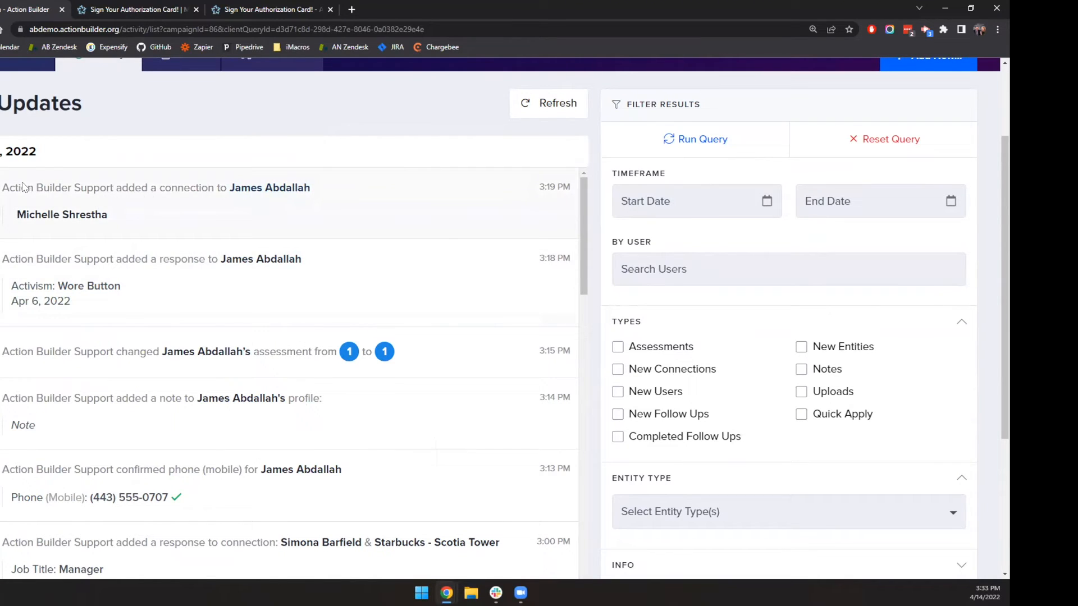
Step: Highlight the first update's author and second update's action, then view Your Assigned Tasks
{"action": "left_click_drag", "start_coordinate": [3, 188], "coordinate": [152, 188]}
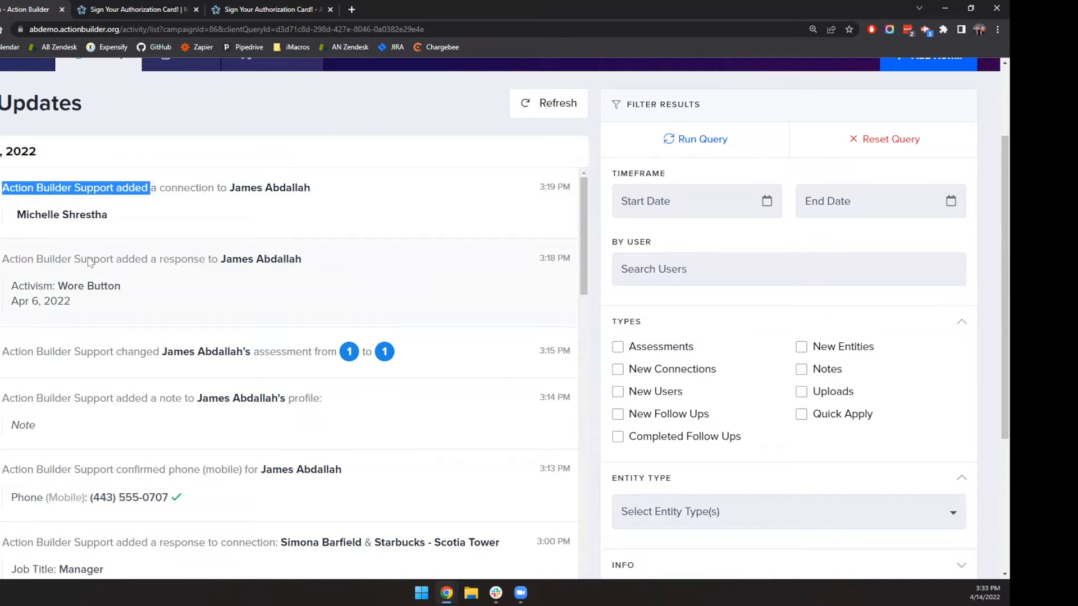
{"action": "left_click_drag", "start_coordinate": [68, 261], "coordinate": [187, 259]}
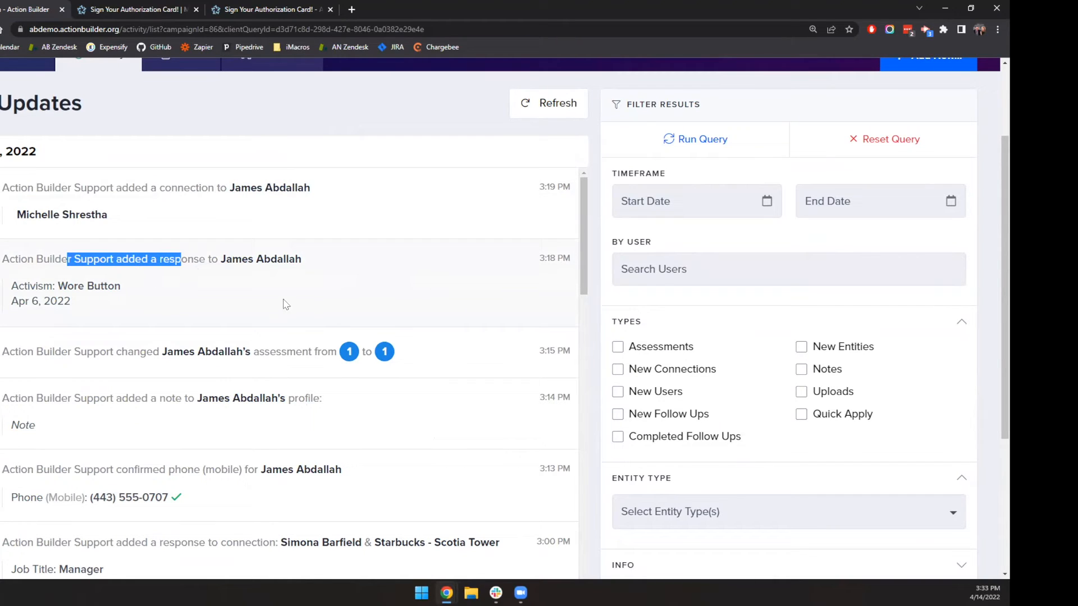
{"action": "left_click_drag", "start_coordinate": [1, 104], "coordinate": [12, 106]}
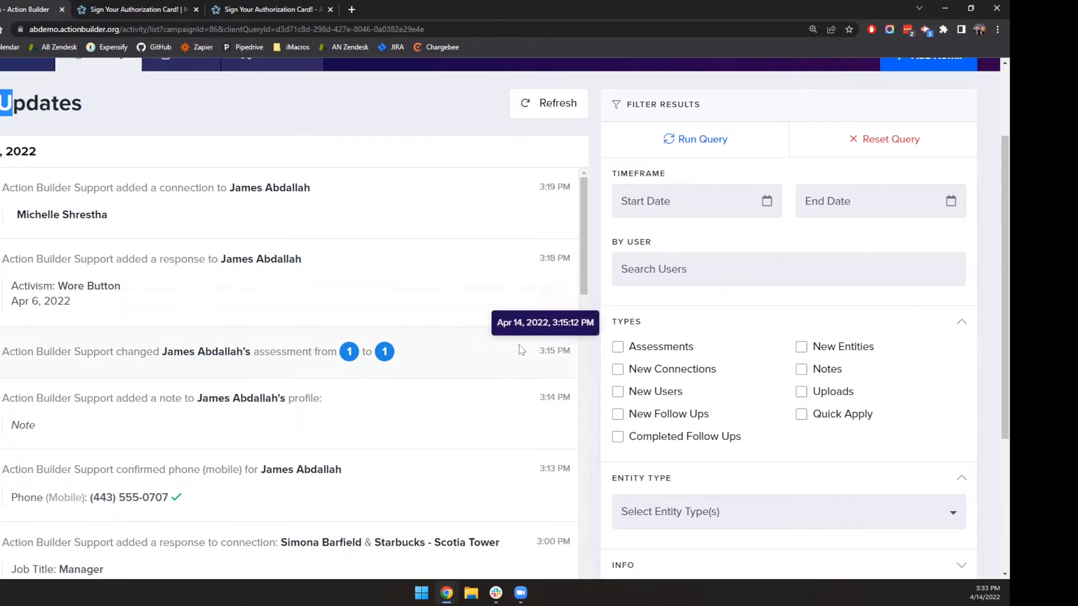
{"action": "scroll", "coordinate": [493, 344], "scroll_direction": "up", "scroll_amount": 2}
{"action": "left_click", "coordinate": [593, 246]}
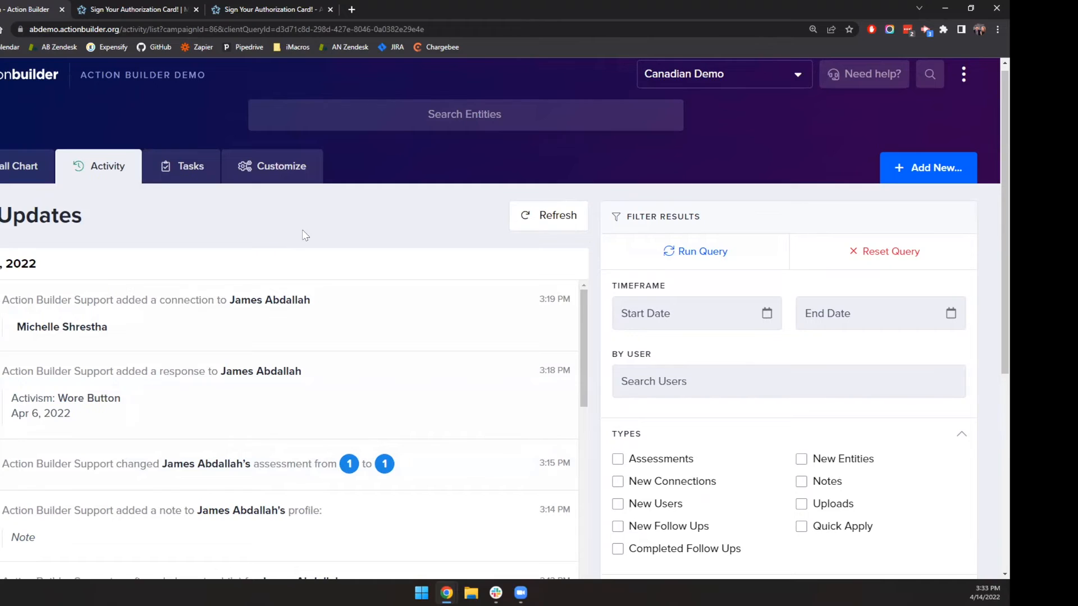
{"action": "left_click", "coordinate": [179, 174]}
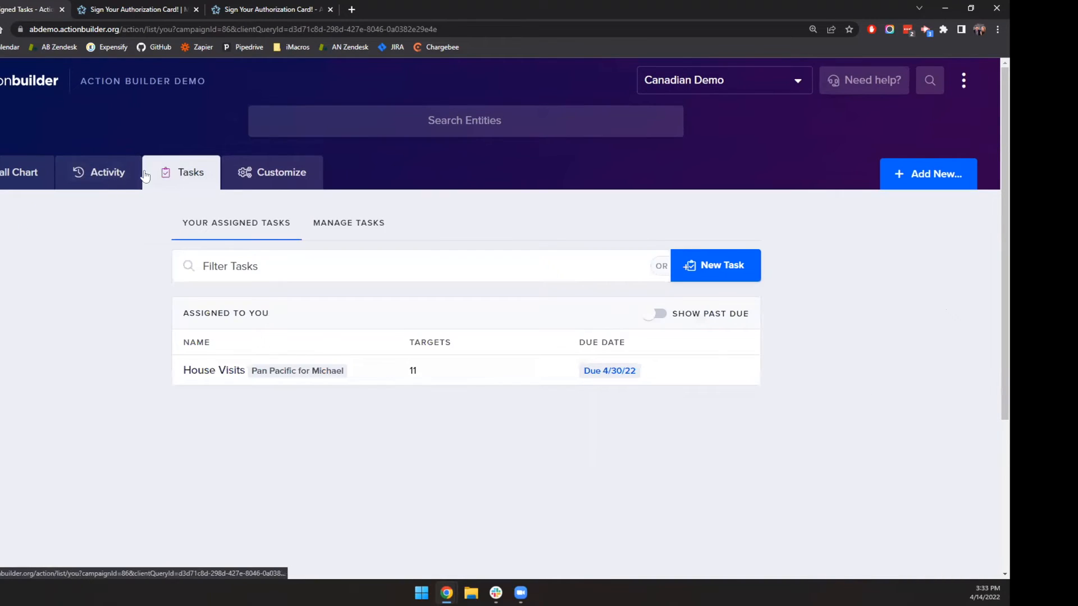
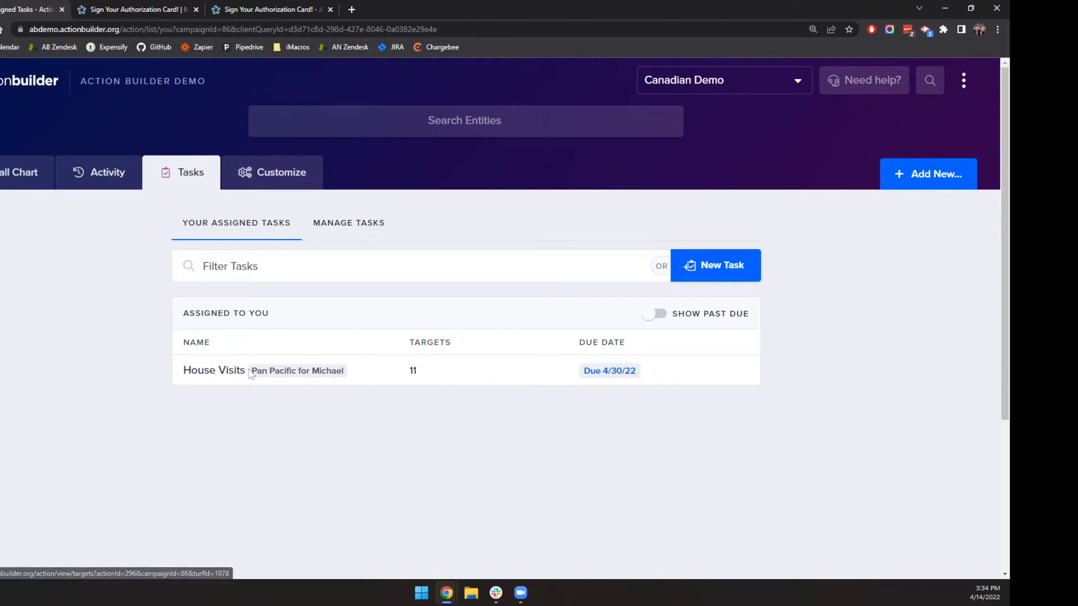
Step: Highlight the task's location tag and open the House Visits task
{"action": "left_click_drag", "start_coordinate": [251, 371], "coordinate": [346, 378]}
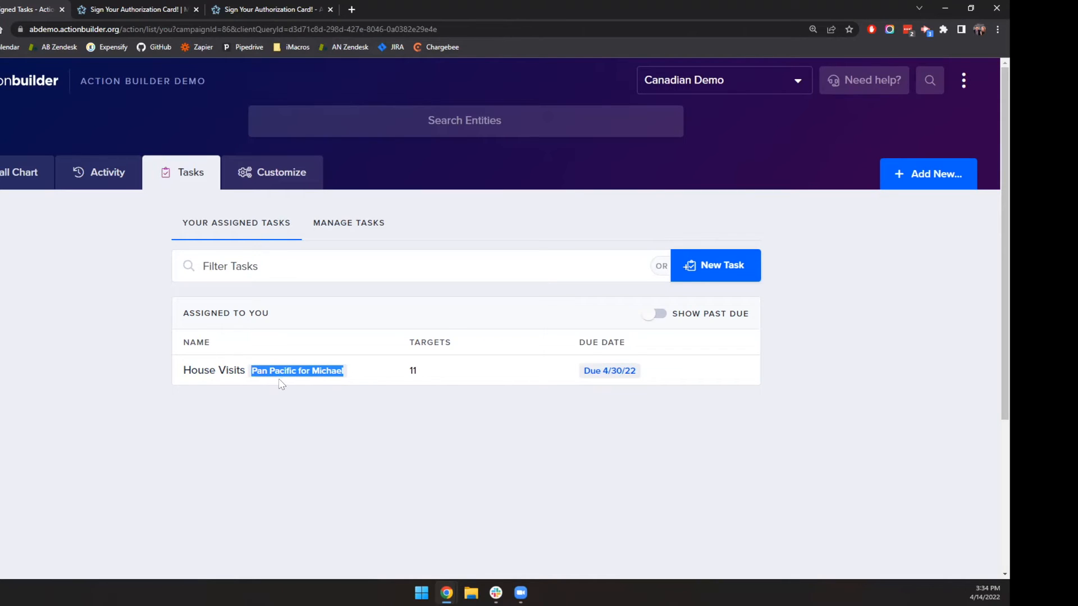
{"action": "left_click", "coordinate": [220, 374]}
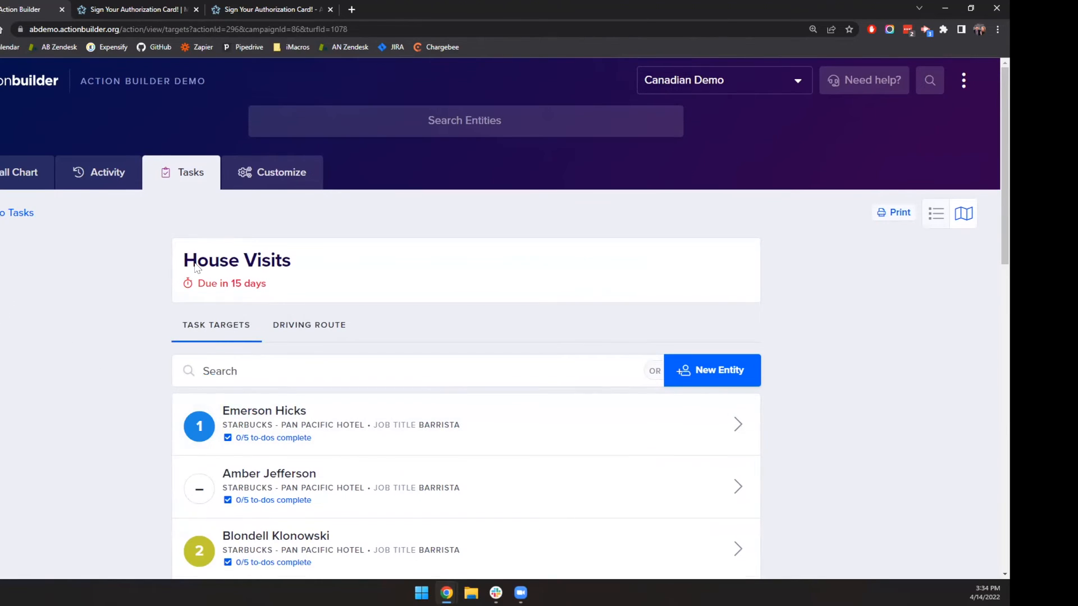
{"action": "scroll", "coordinate": [194, 247], "scroll_direction": "down", "scroll_amount": 1}
Step: Highlight the House Visits title and its 'Due in 15 days' due date
{"action": "left_click_drag", "start_coordinate": [186, 209], "coordinate": [291, 206]}
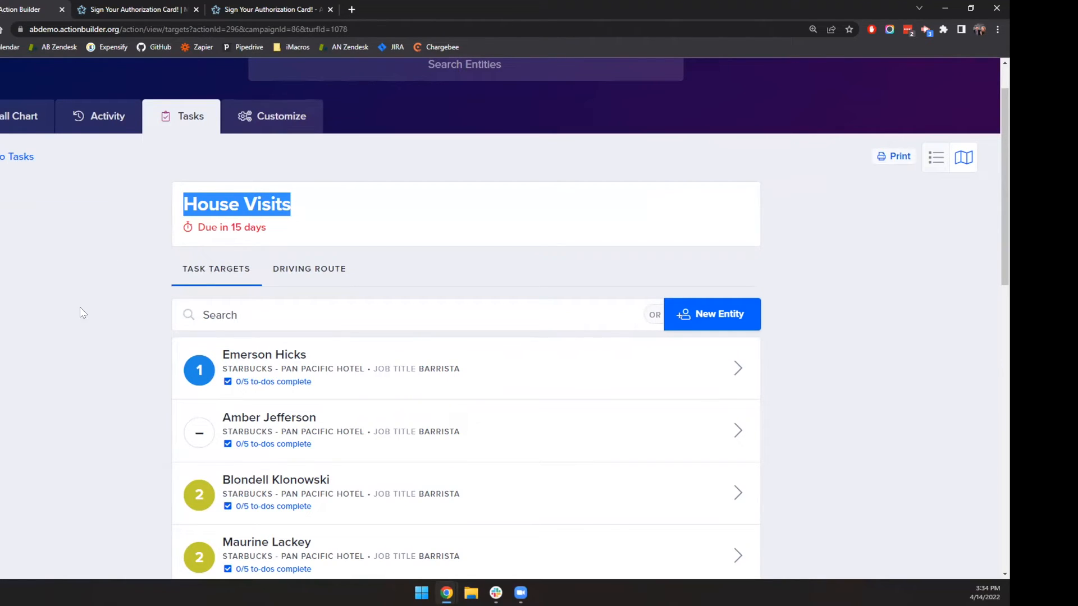
{"action": "left_click_drag", "start_coordinate": [180, 203], "coordinate": [289, 205]}
{"action": "left_click", "coordinate": [128, 233]}
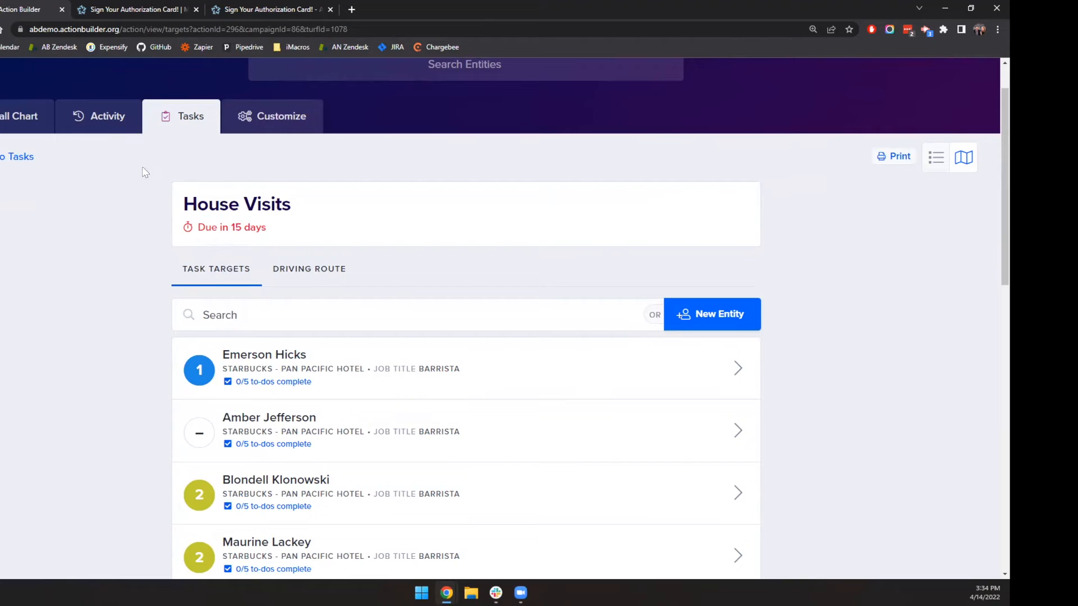
{"action": "left_click_drag", "start_coordinate": [181, 203], "coordinate": [296, 203]}
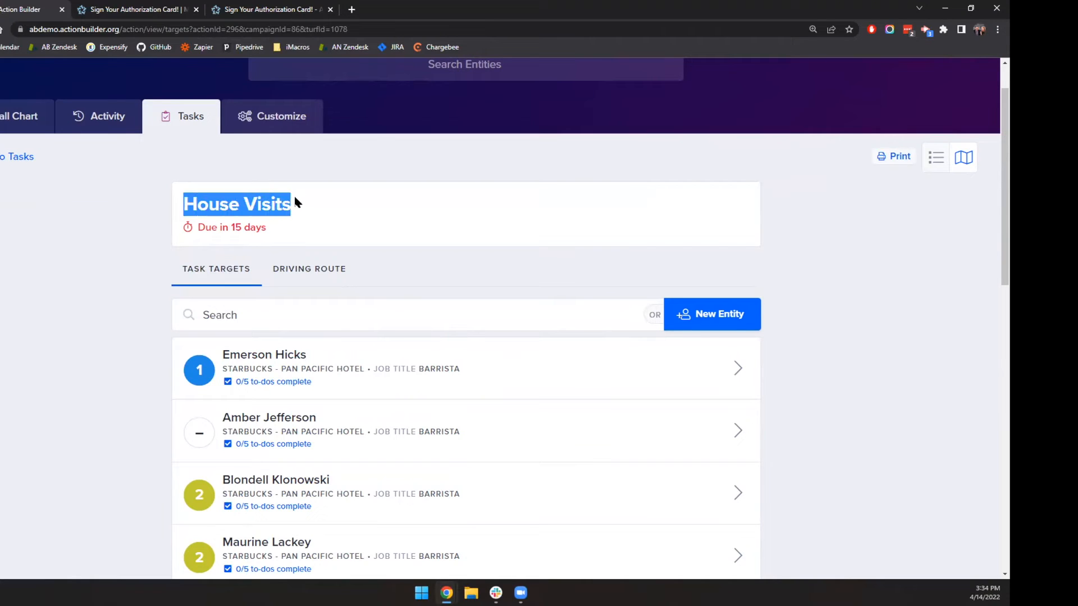
{"action": "left_click", "coordinate": [87, 262]}
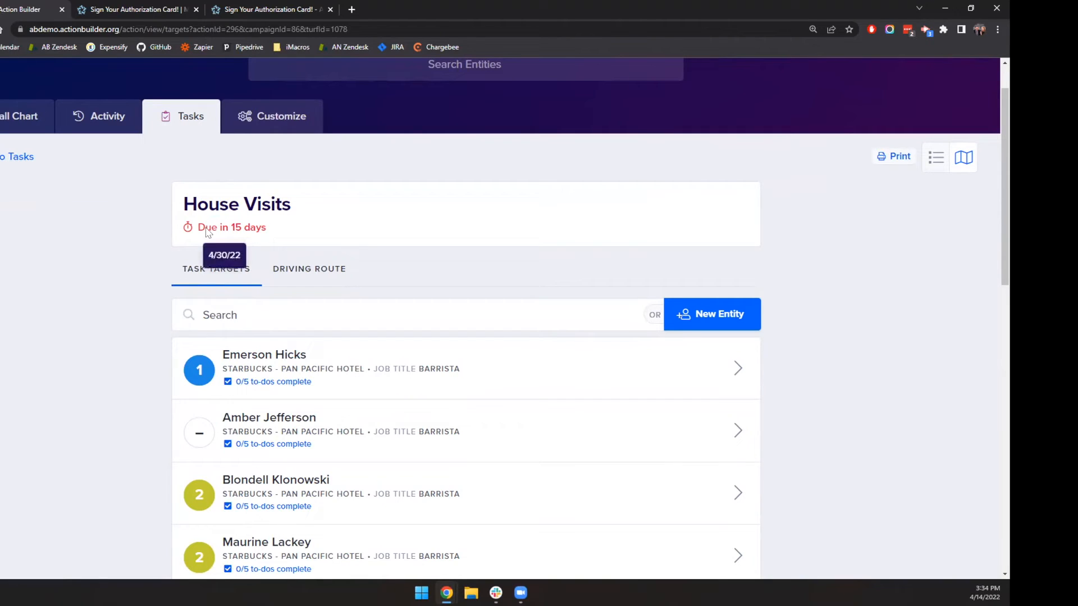
{"action": "mouse_move", "coordinate": [199, 225]}
{"action": "left_click_drag", "start_coordinate": [197, 225], "coordinate": [266, 226]}
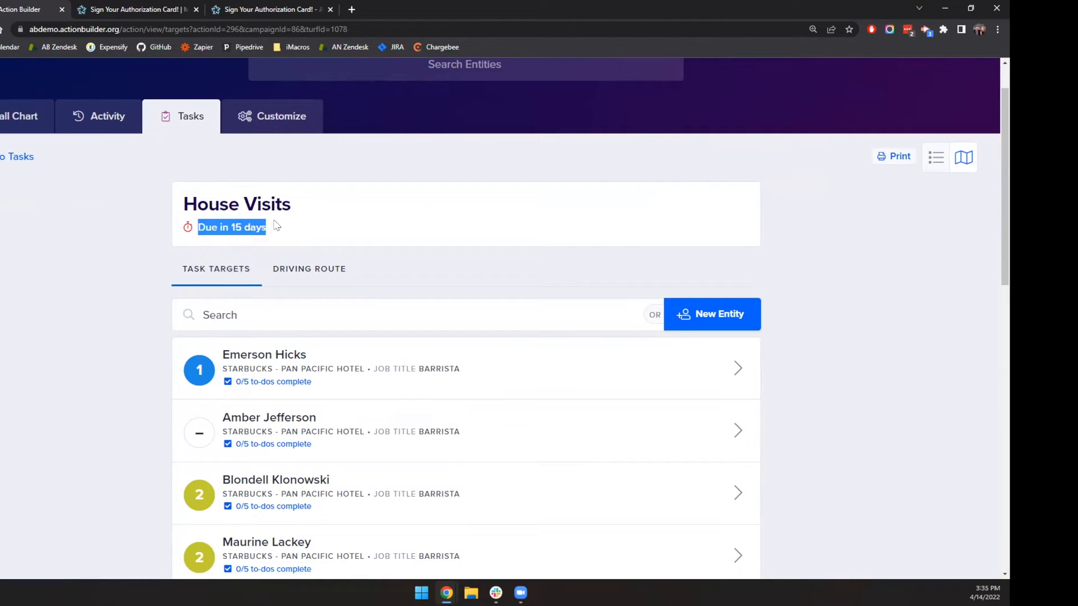
{"action": "left_click", "coordinate": [306, 207]}
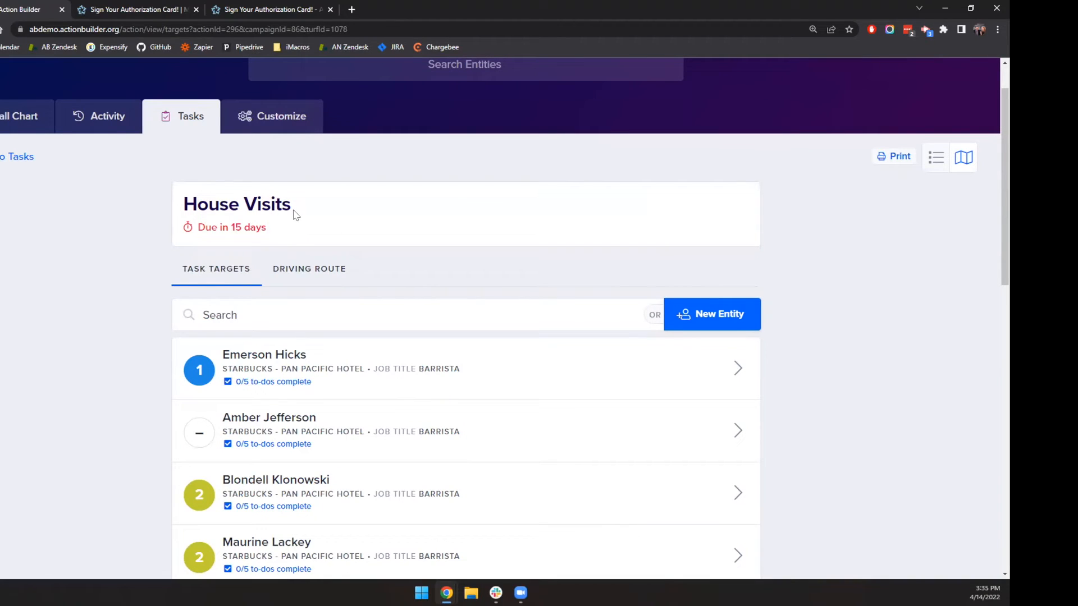
{"action": "triple_click", "coordinate": [306, 223]}
{"action": "left_click", "coordinate": [298, 226]}
Step: Scroll through the 11 Task Targets and focus the targets search box
{"action": "mouse_move", "coordinate": [229, 233]}
{"action": "scroll", "coordinate": [123, 254], "scroll_direction": "down", "scroll_amount": 3}
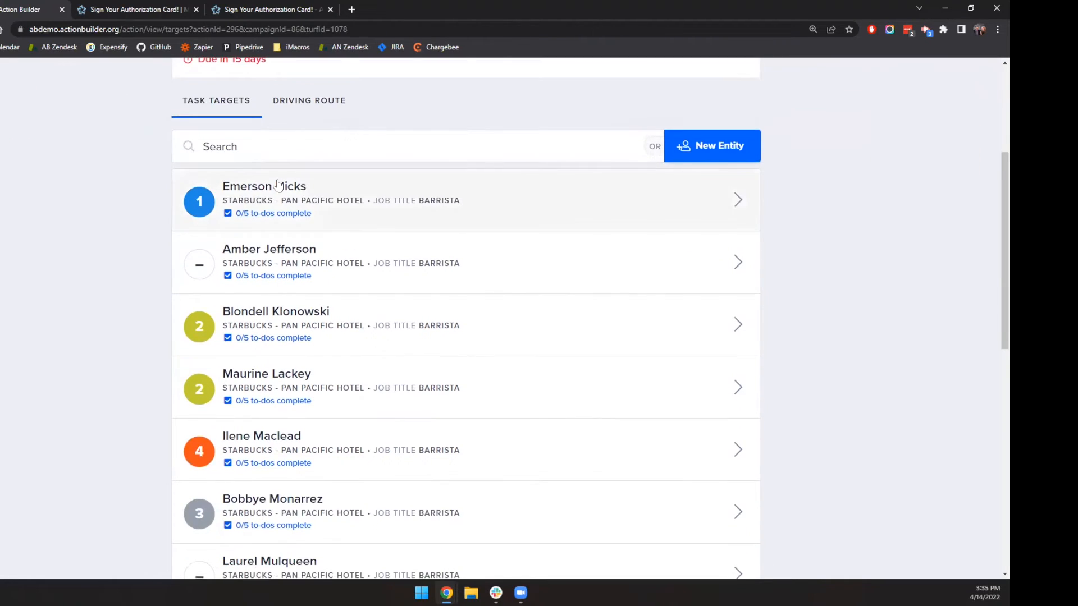
{"action": "scroll", "coordinate": [278, 185], "scroll_direction": "down", "scroll_amount": 10}
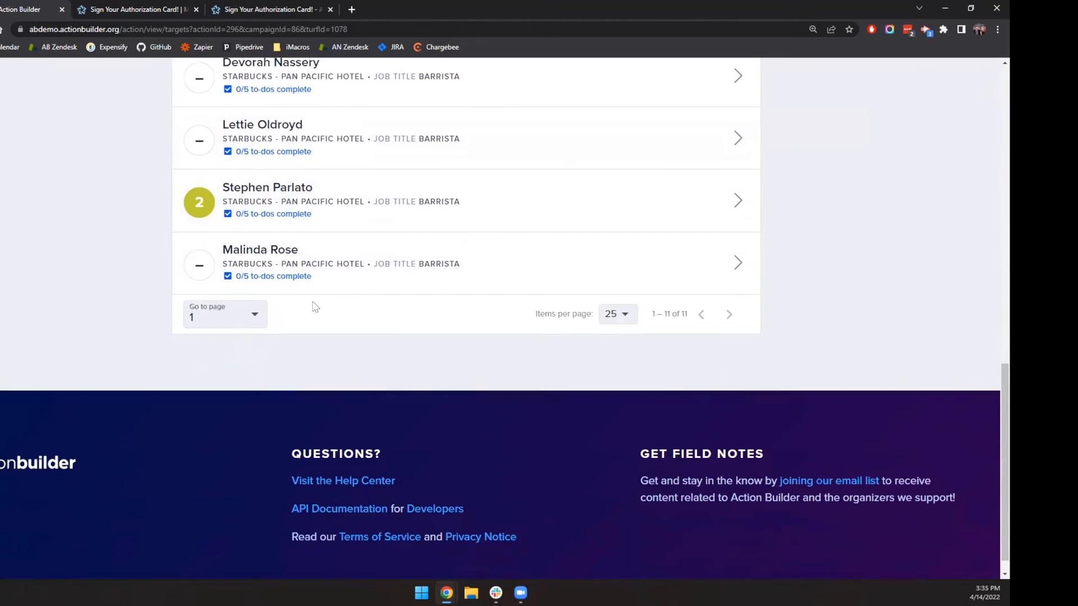
{"action": "scroll", "coordinate": [315, 306], "scroll_direction": "up", "scroll_amount": 13}
{"action": "left_click", "coordinate": [275, 206]}
{"action": "scroll", "coordinate": [330, 265], "scroll_direction": "down", "scroll_amount": 5}
{"action": "scroll", "coordinate": [329, 264], "scroll_direction": "up", "scroll_amount": 5}
Step: Search the targets by a partial first name and open the single matching target's task page
{"action": "type", "text": "steve"}
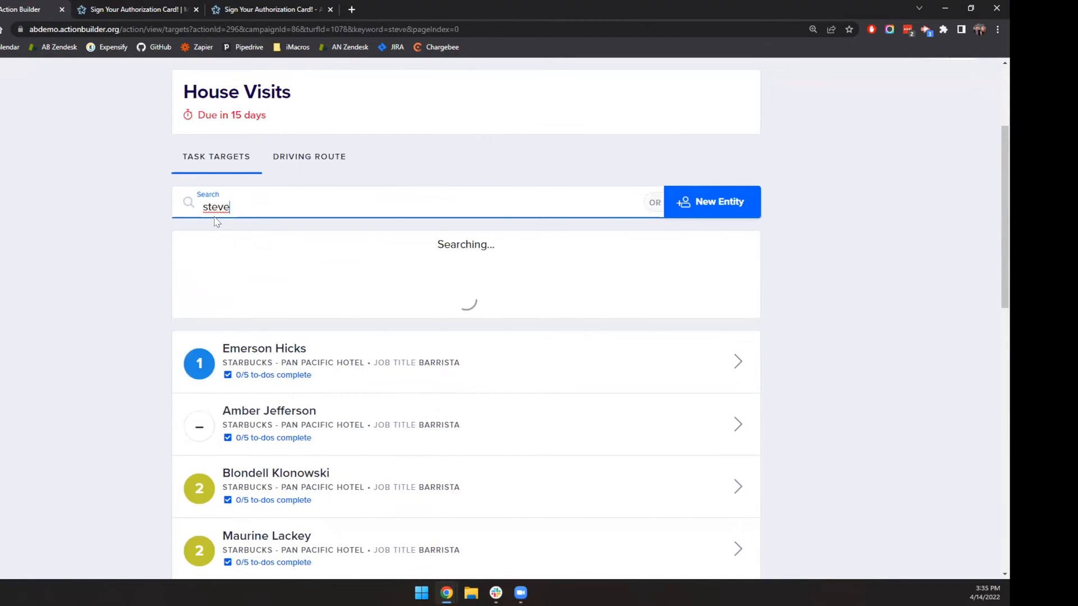
{"action": "key", "text": "BackSpace"}
{"action": "key", "text": "BackSpace"}
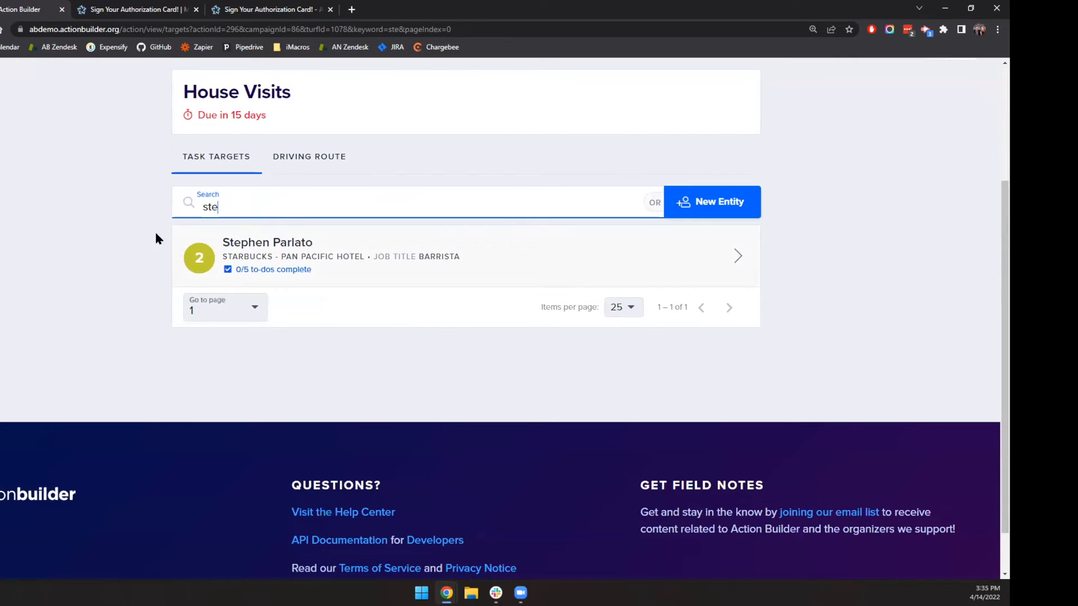
{"action": "left_click_drag", "start_coordinate": [220, 205], "coordinate": [201, 208]}
{"action": "left_click", "coordinate": [346, 251]}
{"action": "scroll", "coordinate": [208, 189], "scroll_direction": "down", "scroll_amount": 2}
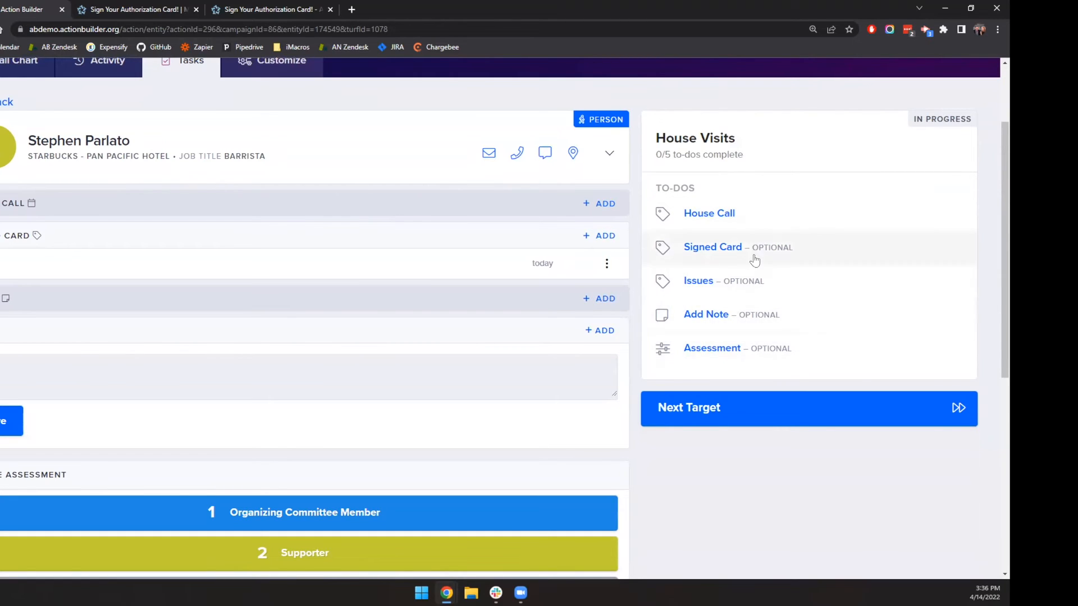
Step: Record an Attempted house call response dated April 13
{"action": "left_click", "coordinate": [715, 224]}
{"action": "left_click", "coordinate": [414, 308]}
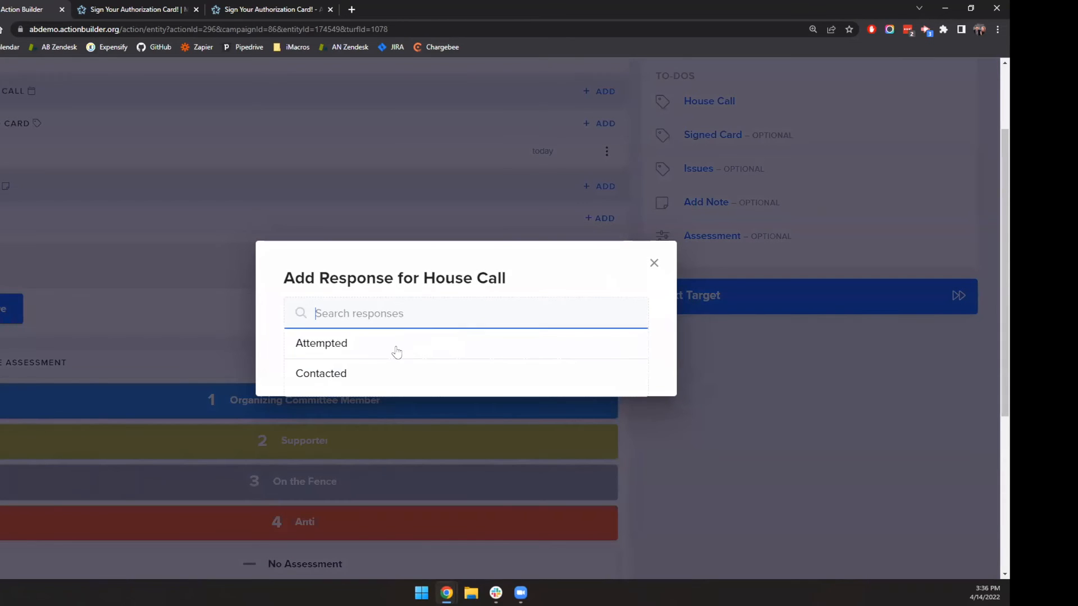
{"action": "left_click", "coordinate": [377, 349]}
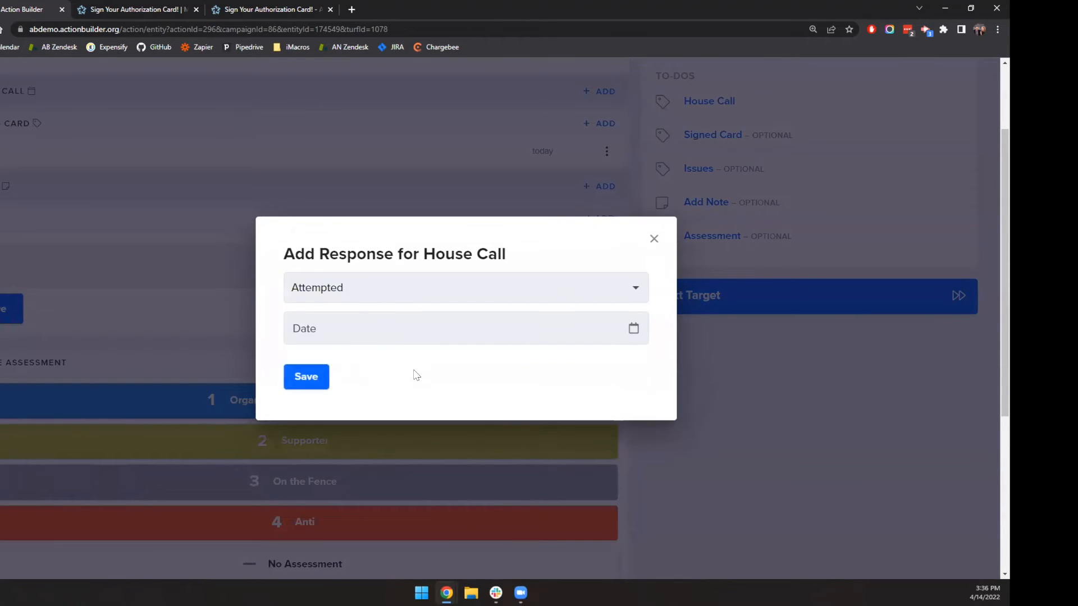
{"action": "left_click", "coordinate": [633, 329]}
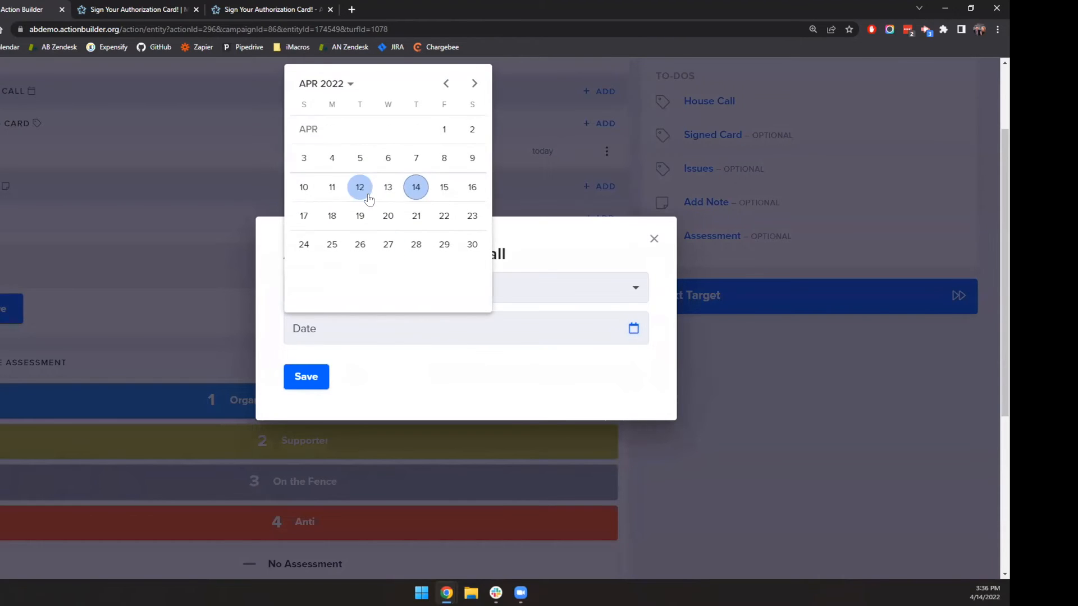
{"action": "left_click", "coordinate": [385, 185]}
{"action": "left_click", "coordinate": [300, 380]}
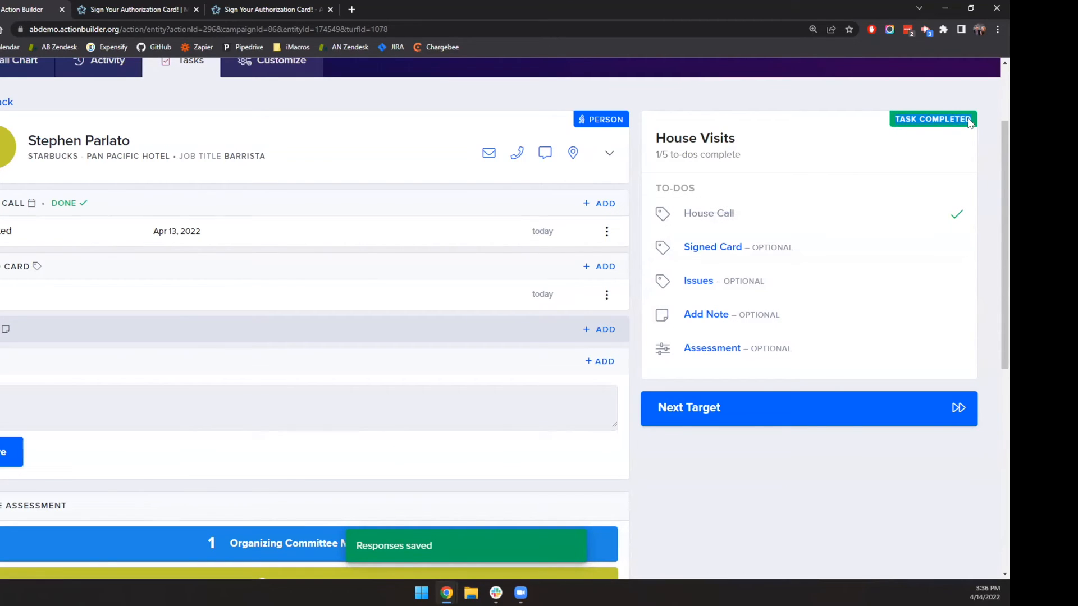
Step: Record a Contacted house call response dated April 14
{"action": "left_click", "coordinate": [718, 220]}
{"action": "left_click", "coordinate": [396, 312]}
{"action": "left_click", "coordinate": [337, 366]}
{"action": "left_click", "coordinate": [404, 331]}
{"action": "left_click", "coordinate": [634, 329]}
{"action": "left_click", "coordinate": [416, 188]}
{"action": "left_click", "coordinate": [303, 377]}
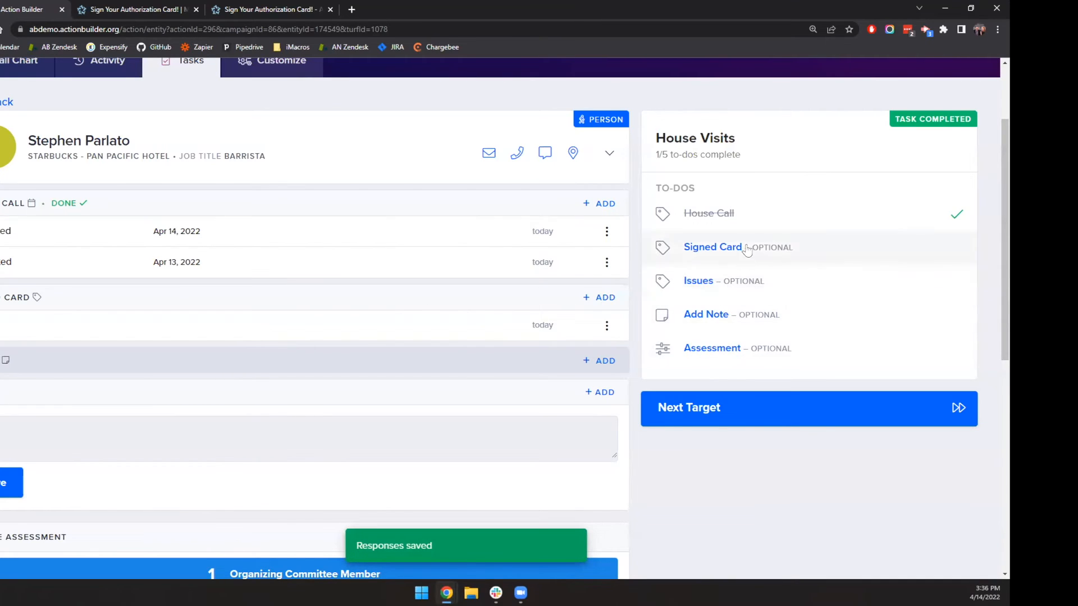
Step: Mark the Signed Card to-do as Yes
{"action": "left_click", "coordinate": [730, 247]}
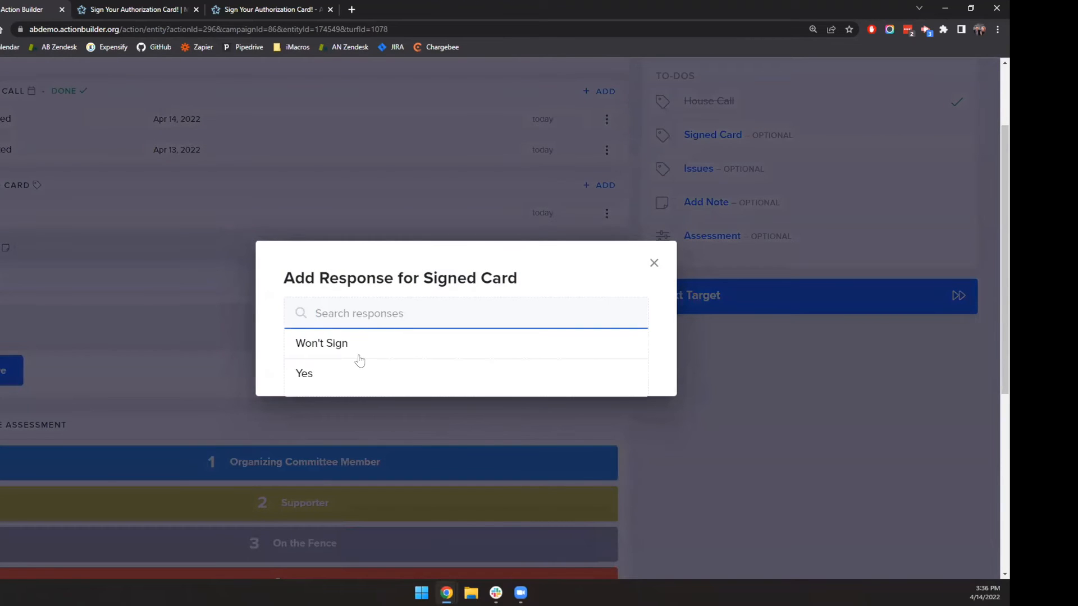
{"action": "left_click", "coordinate": [339, 374]}
{"action": "left_click", "coordinate": [303, 355]}
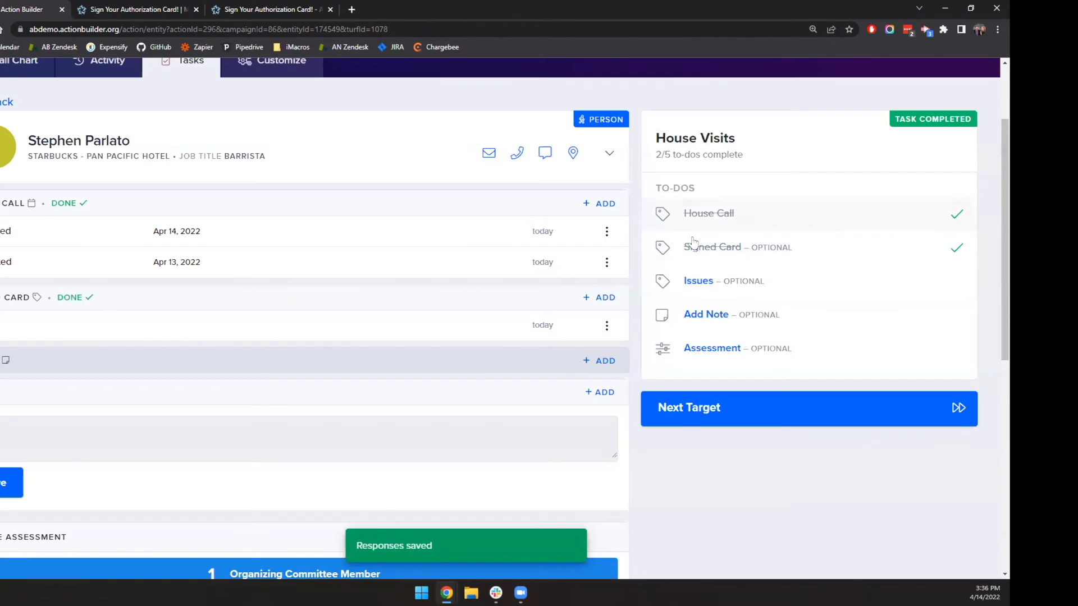
Step: Record Covid as a raised issue with the note 'Masks are optional'
{"action": "left_click", "coordinate": [717, 281]}
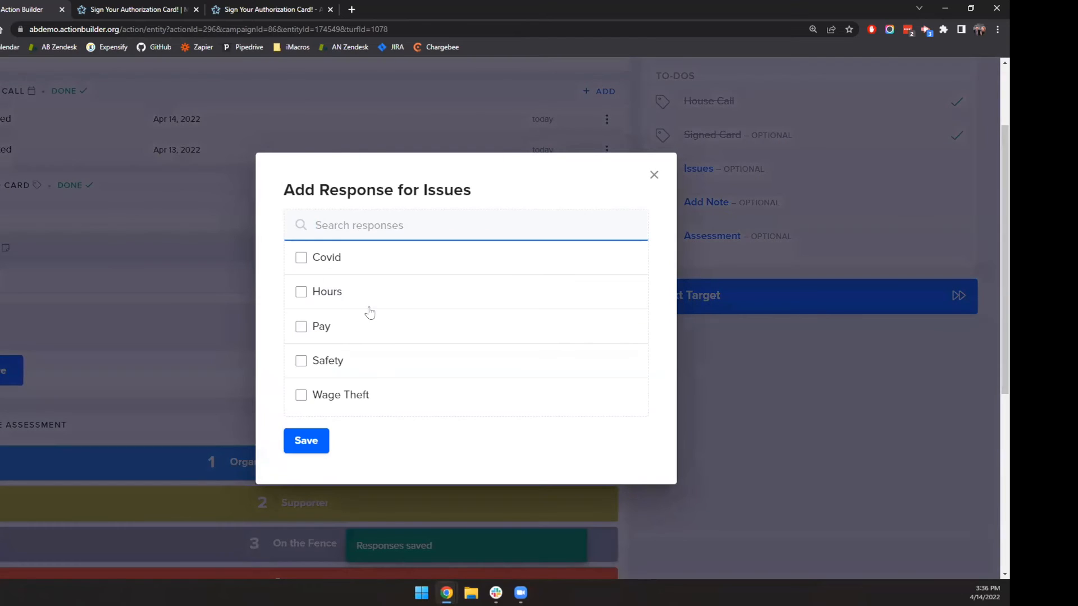
{"action": "left_click", "coordinate": [301, 258]}
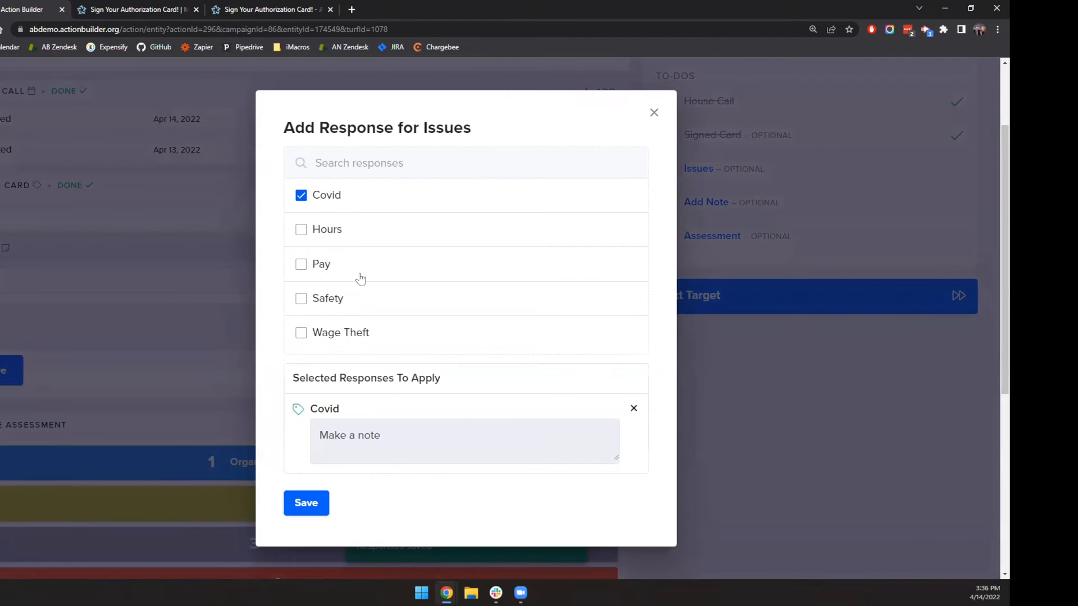
{"action": "left_click", "coordinate": [388, 439]}
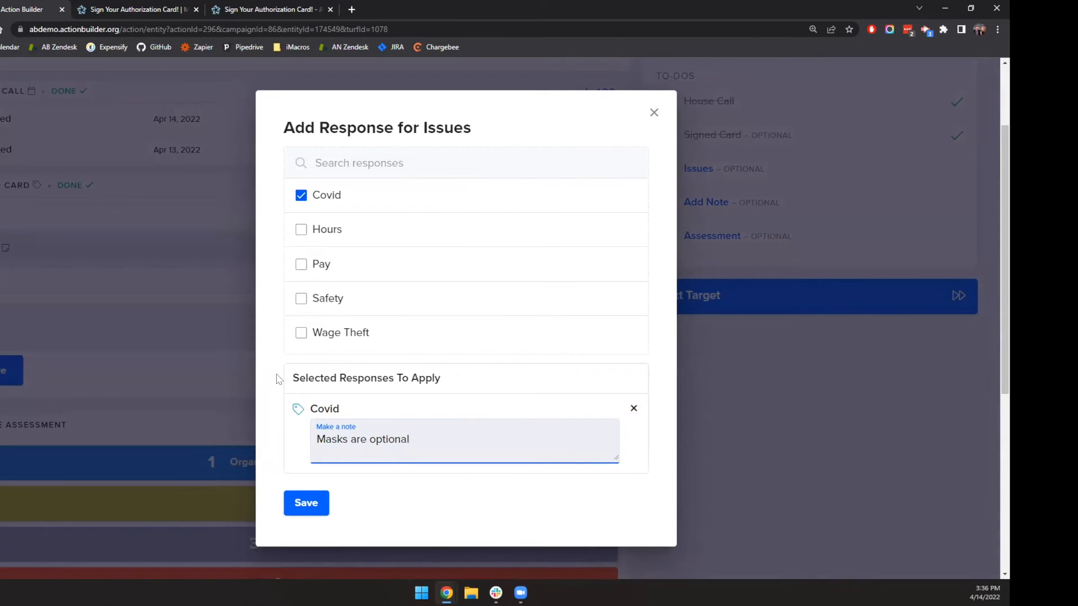
{"action": "left_click", "coordinate": [304, 503]}
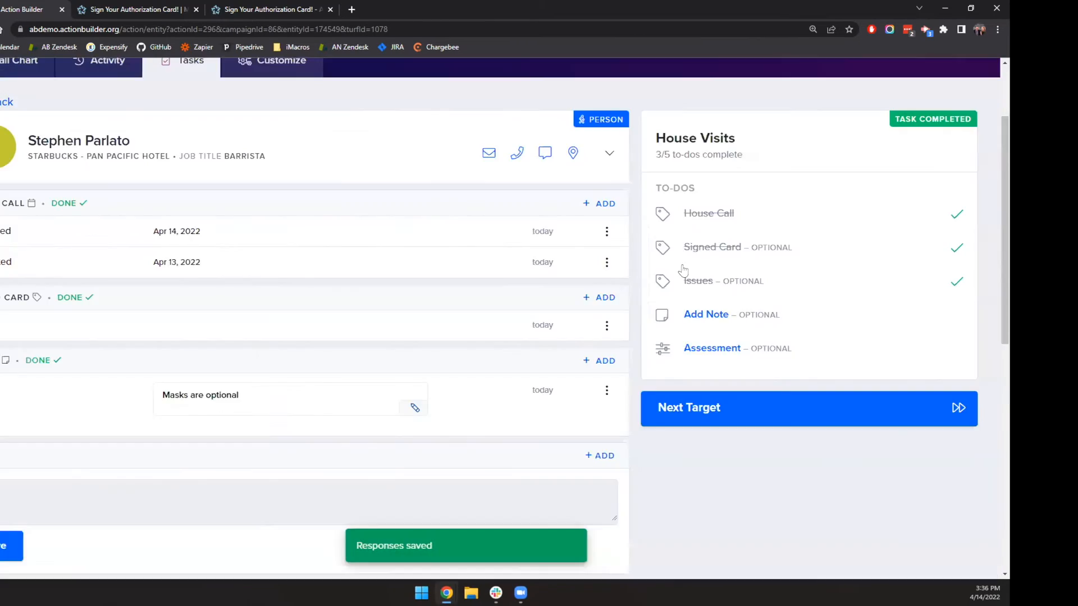
Step: Assess the contact as an Organizing Committee Member
{"action": "left_click", "coordinate": [727, 354]}
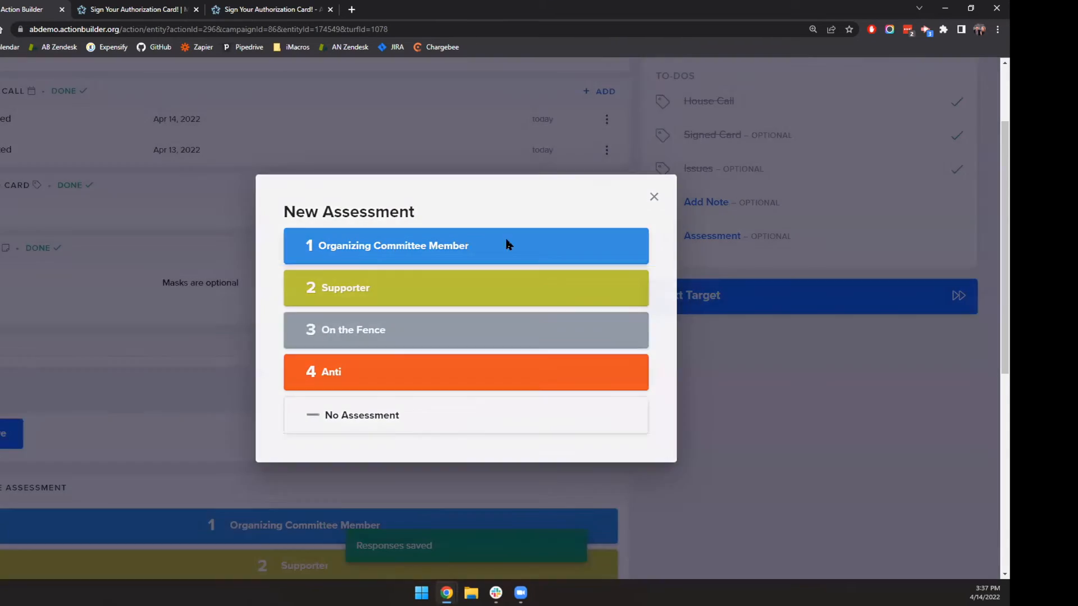
{"action": "left_click", "coordinate": [507, 245]}
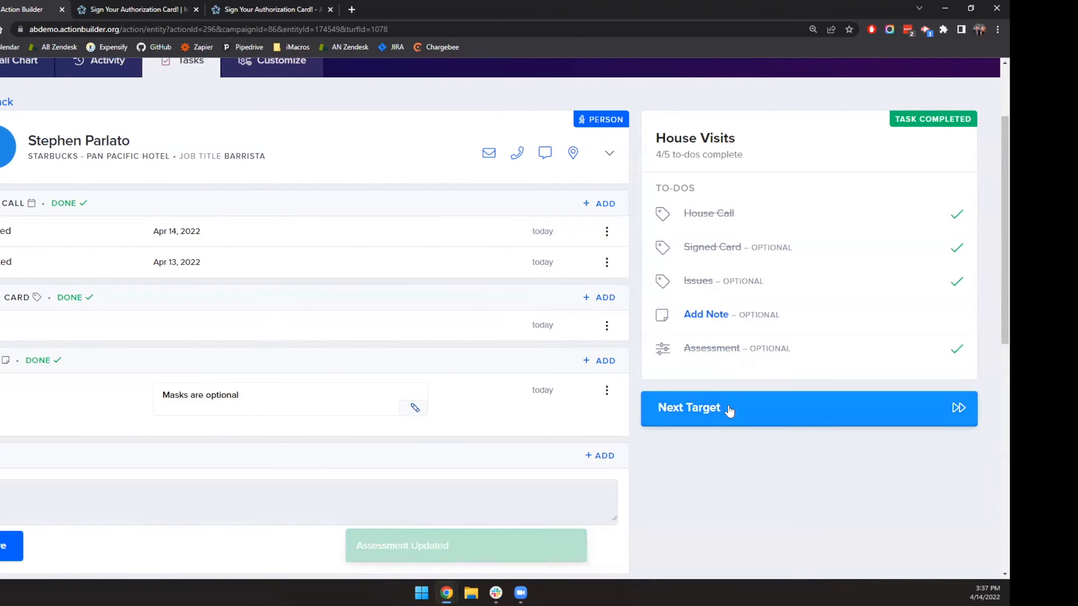
{"action": "scroll", "coordinate": [719, 407], "scroll_direction": "up", "scroll_amount": 2}
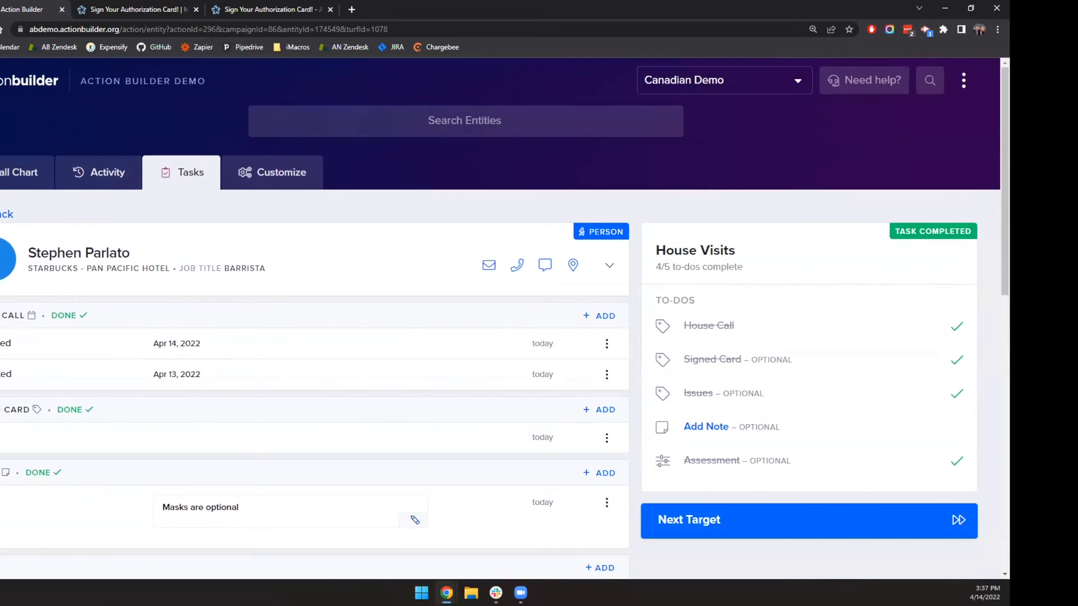
{"action": "left_click", "coordinate": [6, 214]}
{"action": "left_click_drag", "start_coordinate": [288, 373], "coordinate": [128, 360]}
{"action": "key", "text": "BackSpace"}
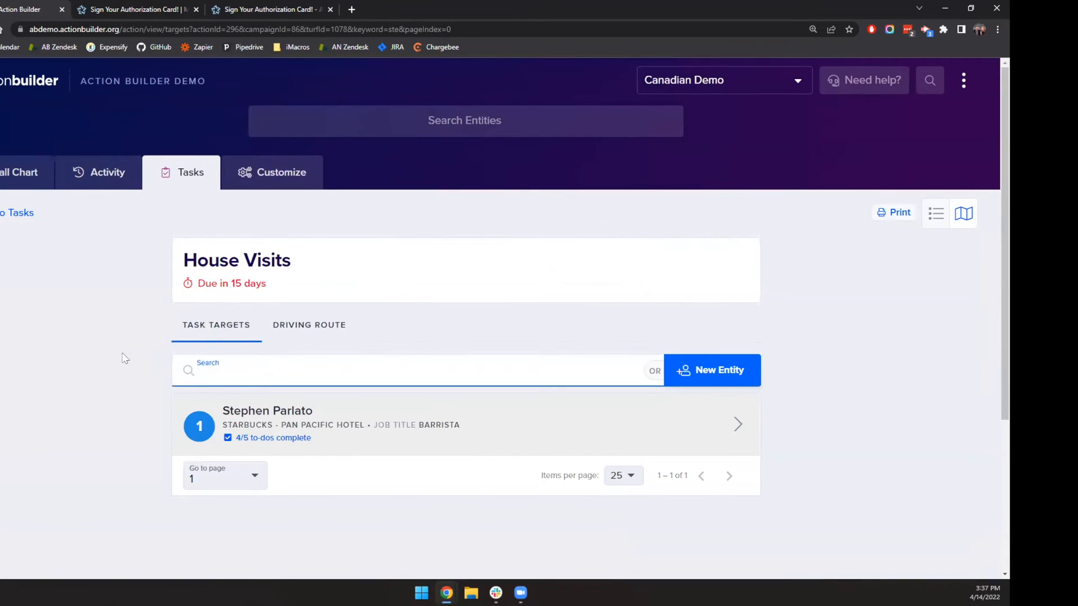
{"action": "scroll", "coordinate": [131, 368], "scroll_direction": "down", "scroll_amount": 2}
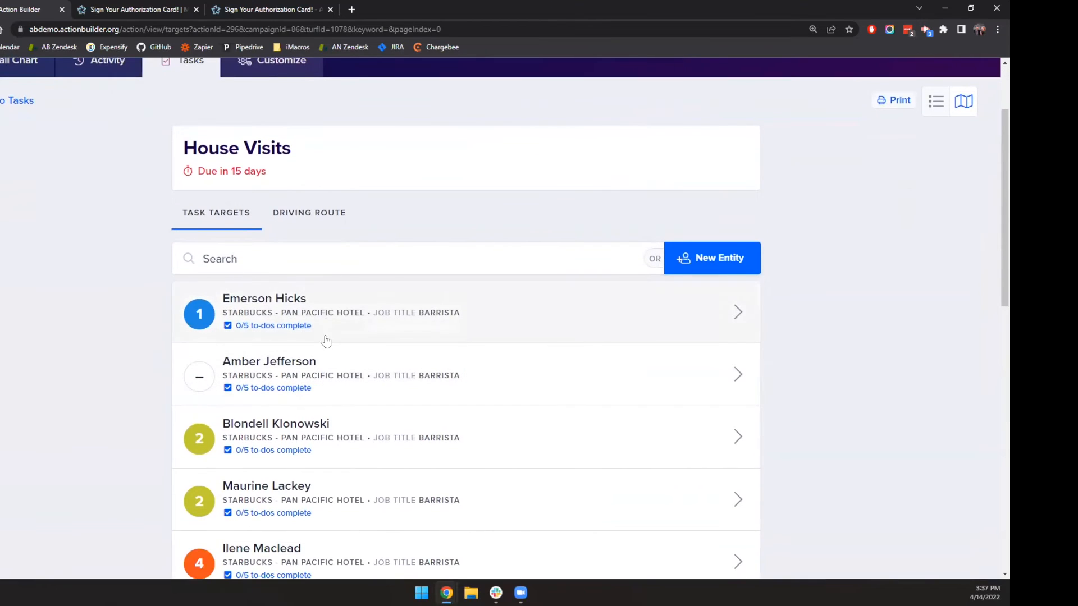
{"action": "scroll", "coordinate": [325, 341], "scroll_direction": "down", "scroll_amount": 10}
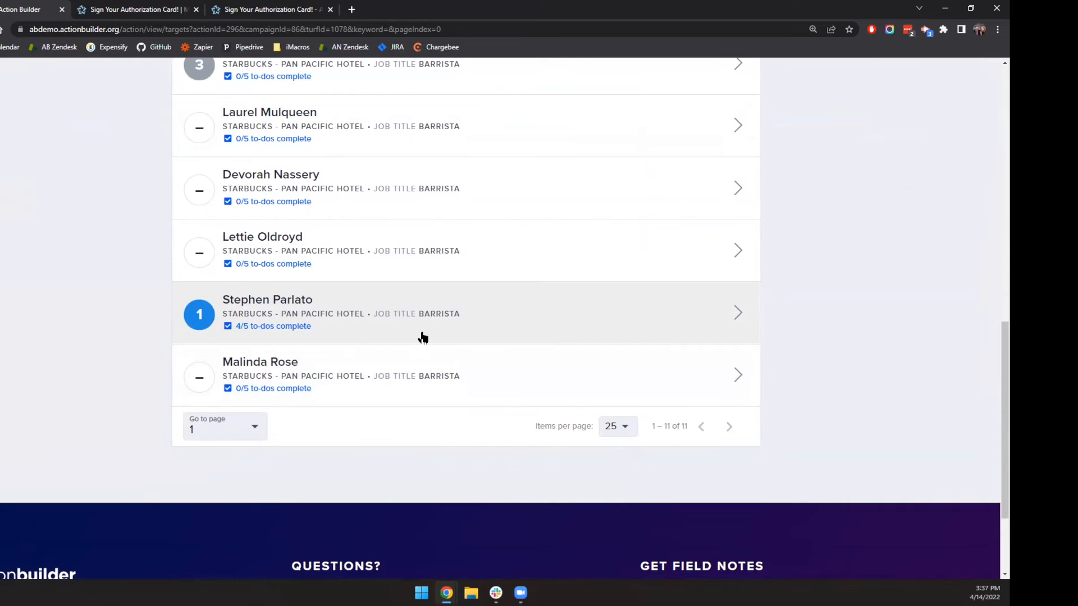
{"action": "scroll", "coordinate": [423, 336], "scroll_direction": "up", "scroll_amount": 5}
{"action": "scroll", "coordinate": [421, 342], "scroll_direction": "down", "scroll_amount": 3}
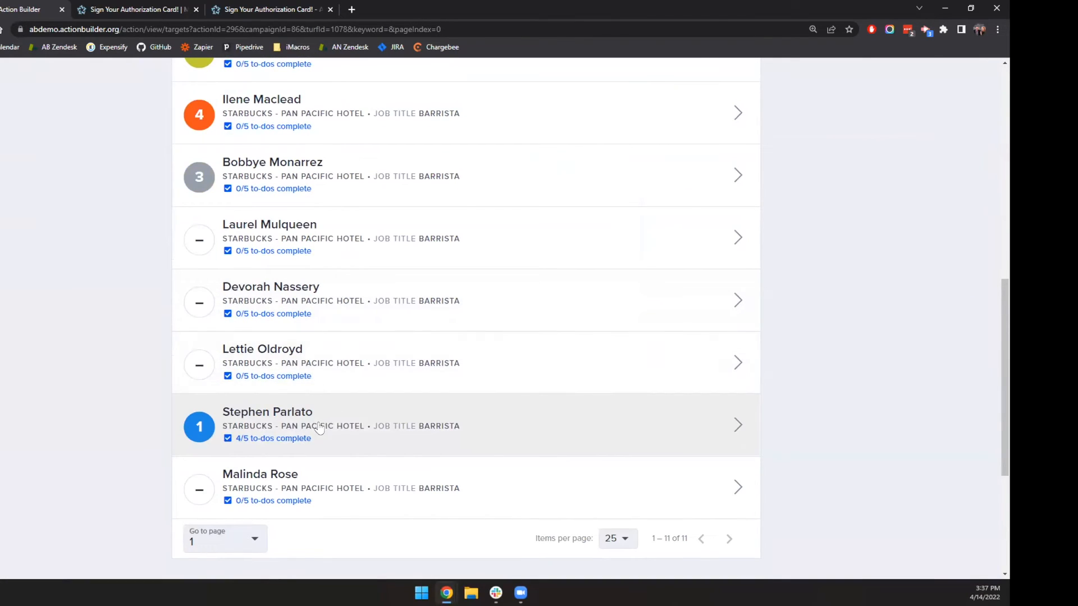
{"action": "scroll", "coordinate": [337, 421], "scroll_direction": "down", "scroll_amount": 2}
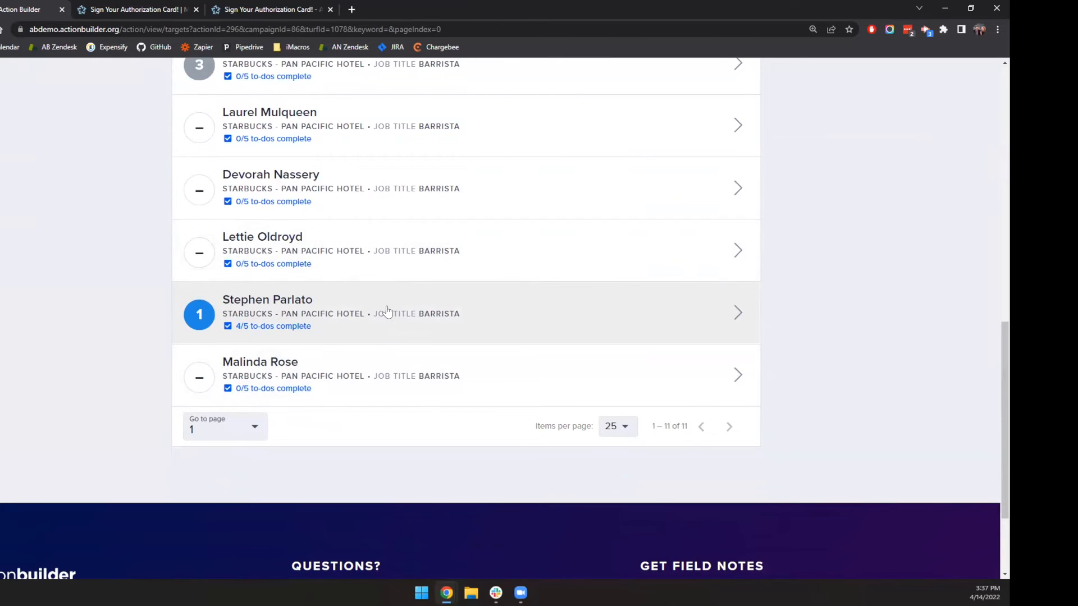
{"action": "scroll", "coordinate": [371, 370], "scroll_direction": "up", "scroll_amount": 10}
{"action": "scroll", "coordinate": [391, 367], "scroll_direction": "up", "scroll_amount": 2}
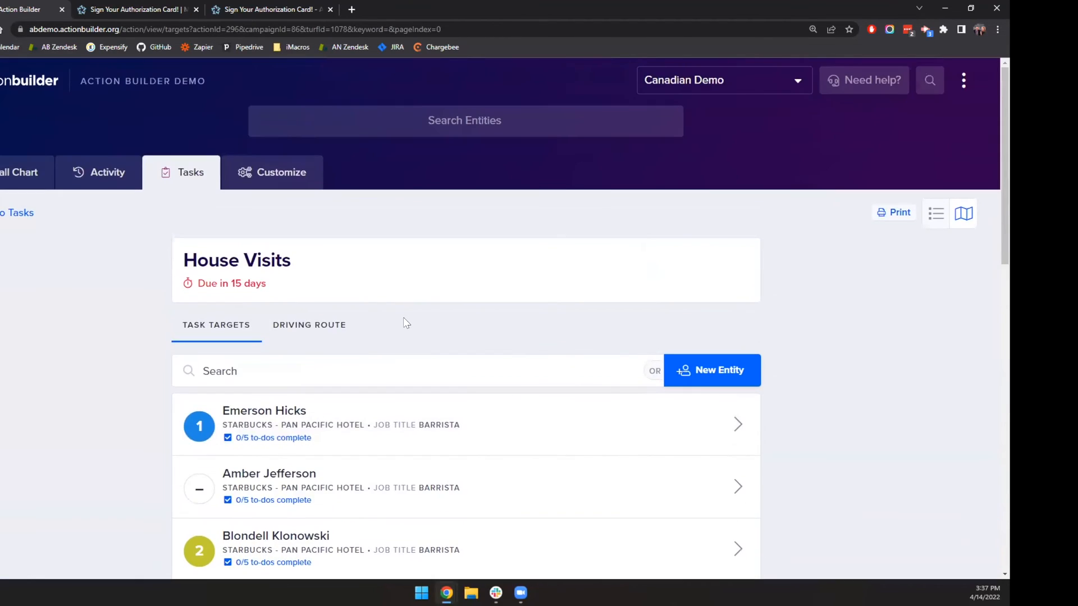
Step: Show the House Visits optimized driving route and highlight the task title
{"action": "left_click", "coordinate": [308, 326]}
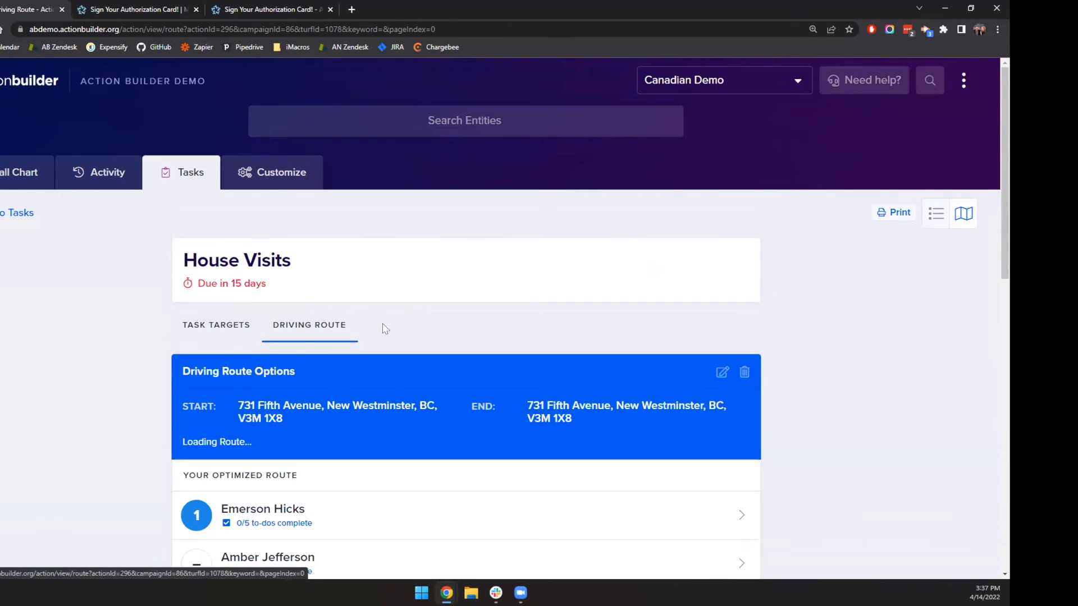
{"action": "scroll", "coordinate": [339, 336], "scroll_direction": "down", "scroll_amount": 1}
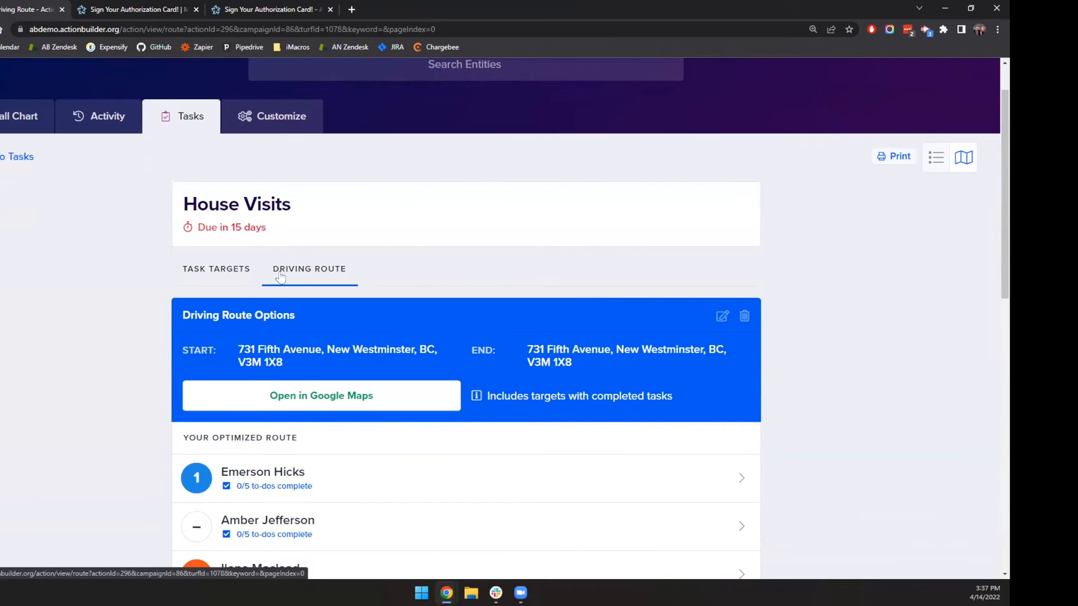
{"action": "scroll", "coordinate": [302, 271], "scroll_direction": "down", "scroll_amount": 2}
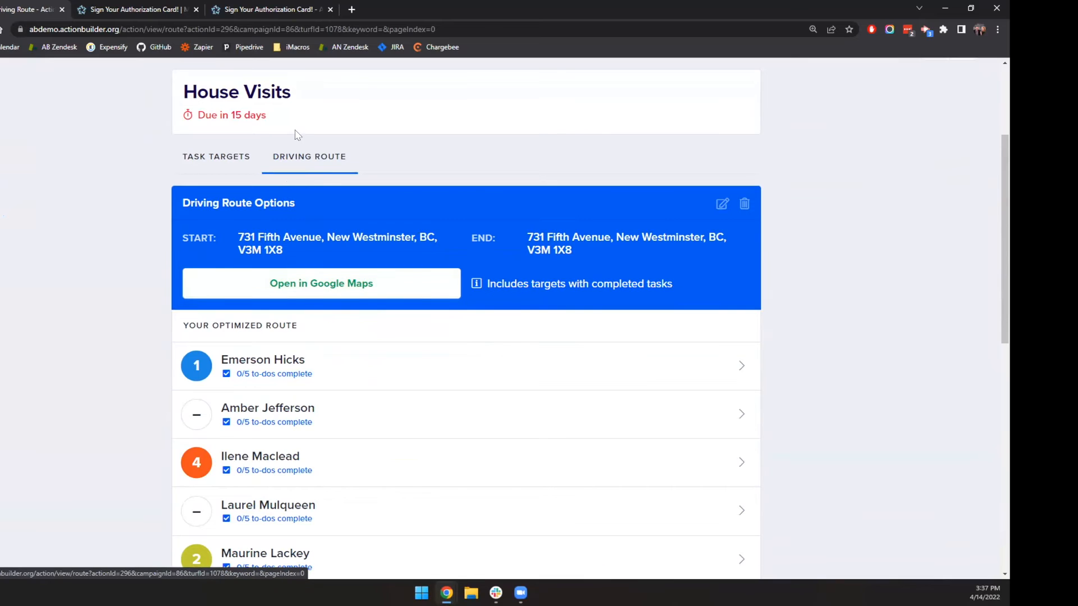
{"action": "left_click_drag", "start_coordinate": [186, 93], "coordinate": [288, 96]}
{"action": "left_click", "coordinate": [296, 107]}
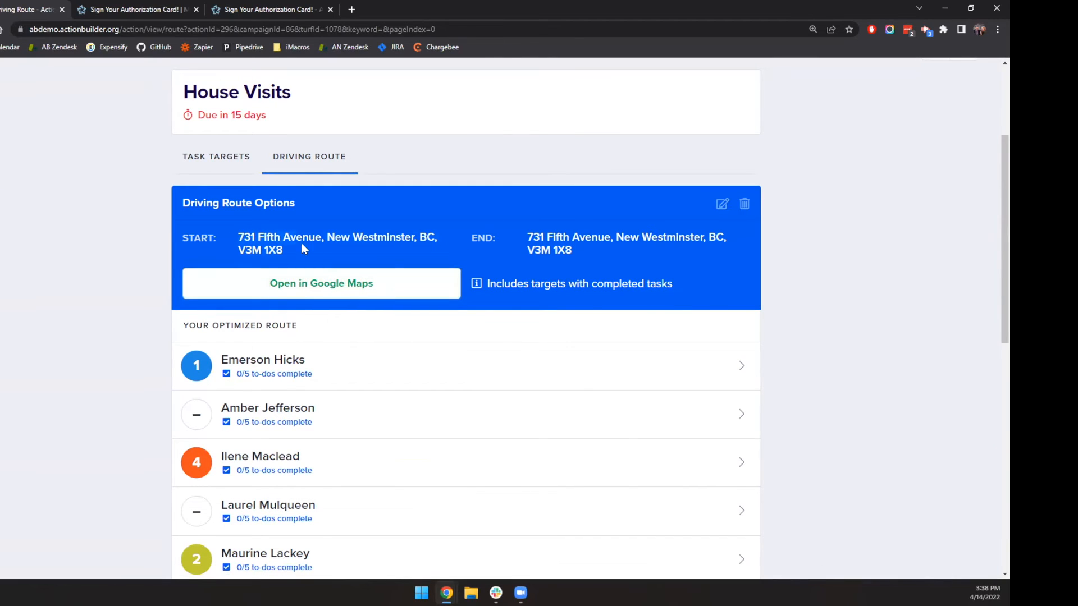
Step: Highlight the route's start and end addresses, then open the route in Google Maps
{"action": "left_click_drag", "start_coordinate": [519, 231], "coordinate": [607, 245]}
{"action": "scroll", "coordinate": [366, 321], "scroll_direction": "down", "scroll_amount": 3}
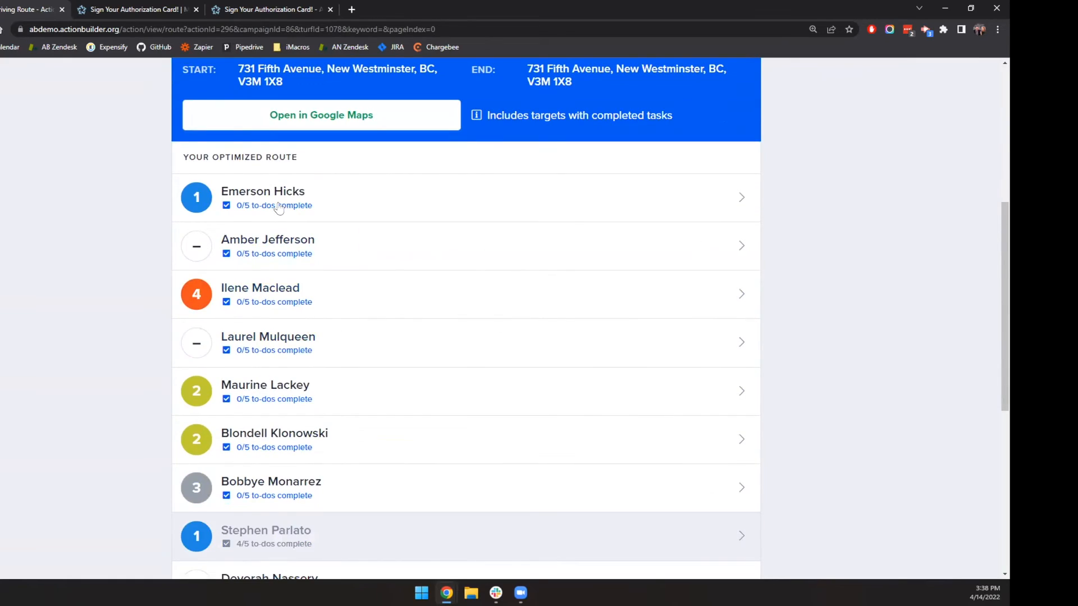
{"action": "scroll", "coordinate": [295, 292], "scroll_direction": "down", "scroll_amount": 7}
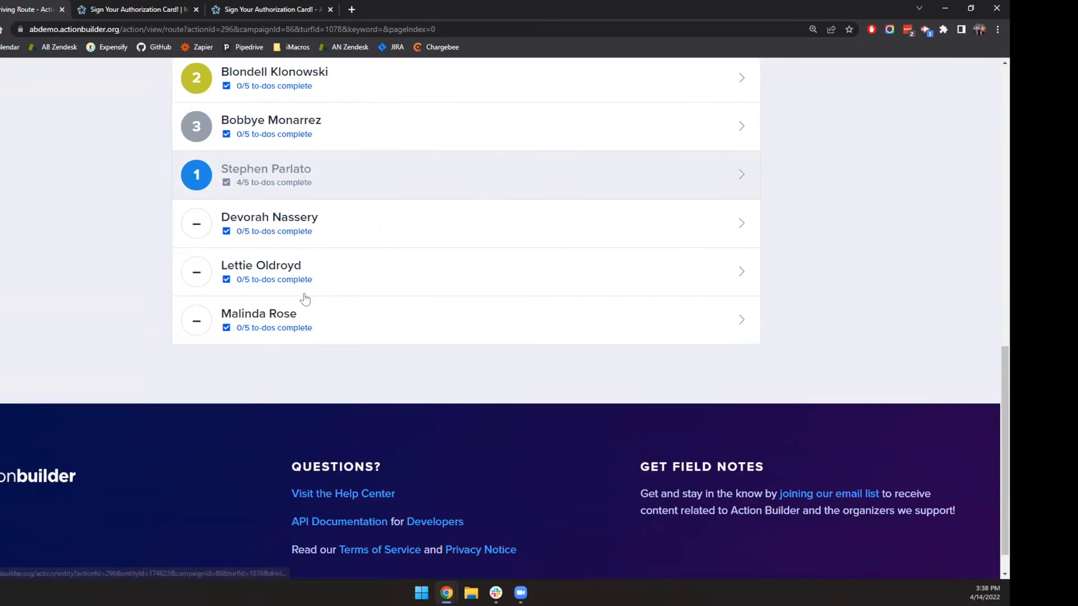
{"action": "scroll", "coordinate": [306, 300], "scroll_direction": "up", "scroll_amount": 10}
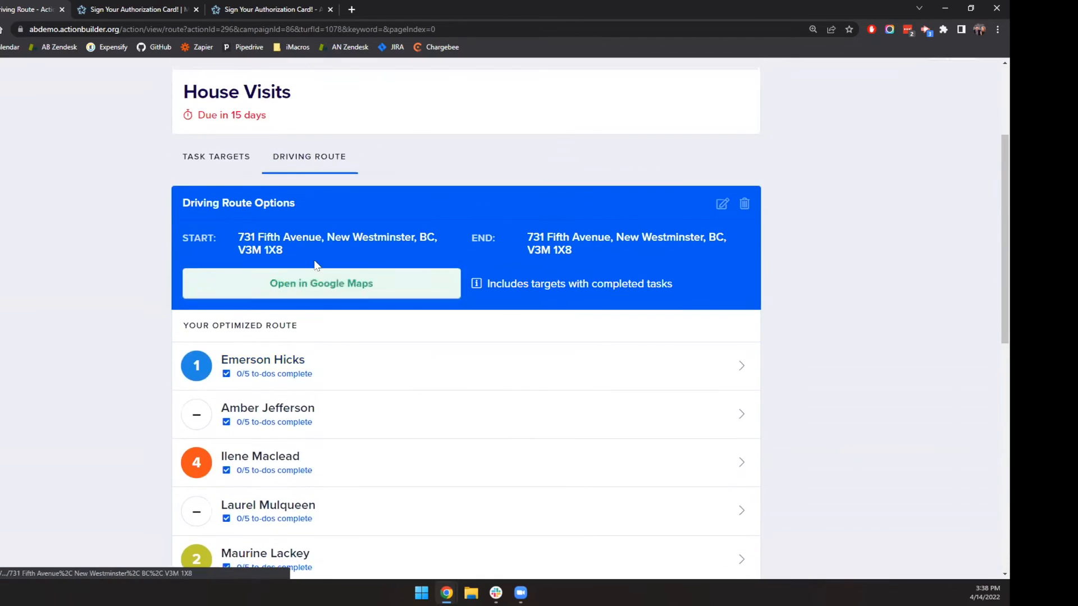
{"action": "left_click", "coordinate": [324, 284]}
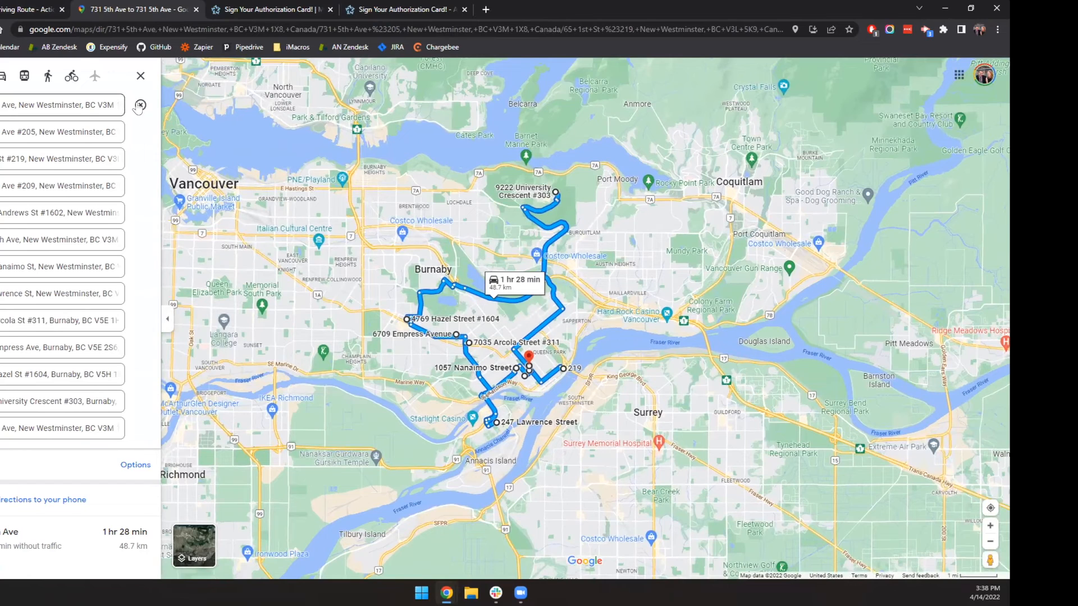
Step: Close the Google Maps route tab to return to the House Visits driving route
{"action": "left_click", "coordinate": [196, 10]}
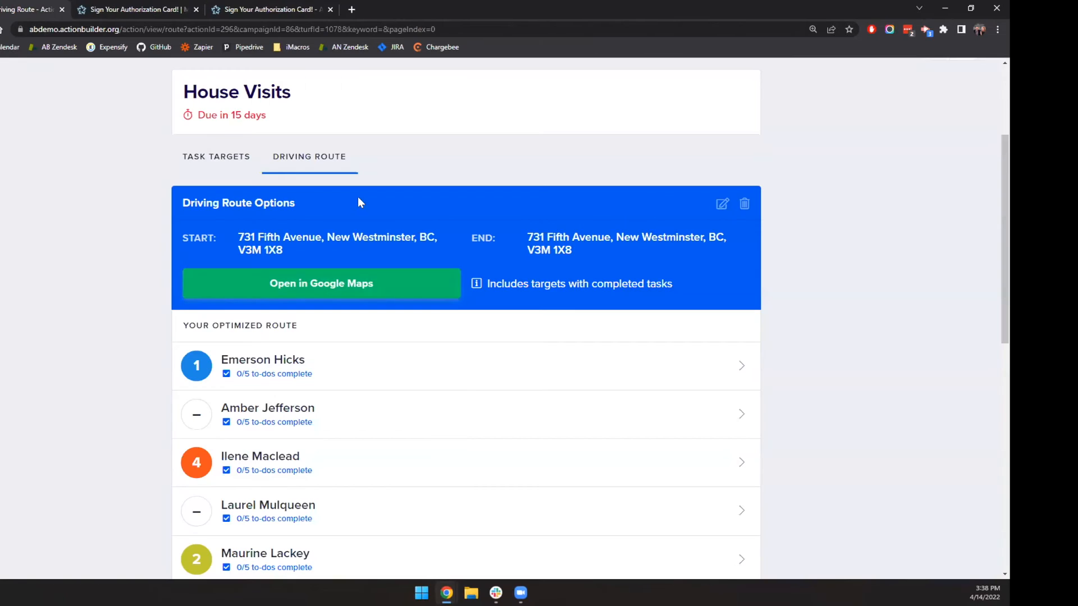
Step: View the task's targets on a map zoomed into New Westminster, then go back to the route
{"action": "scroll", "coordinate": [635, 203], "scroll_direction": "up", "scroll_amount": 2}
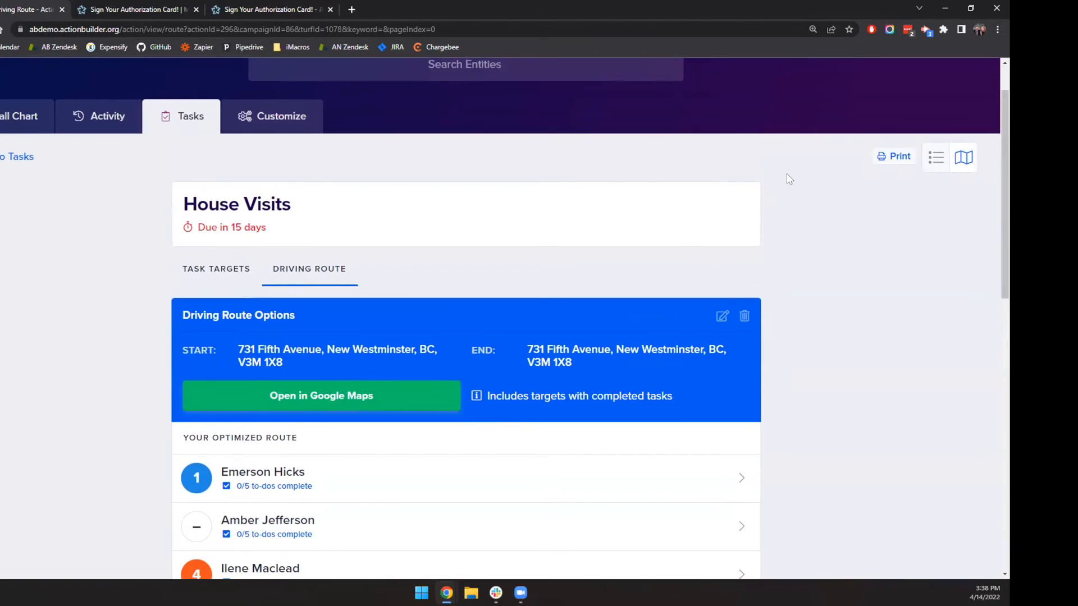
{"action": "left_click", "coordinate": [963, 158]}
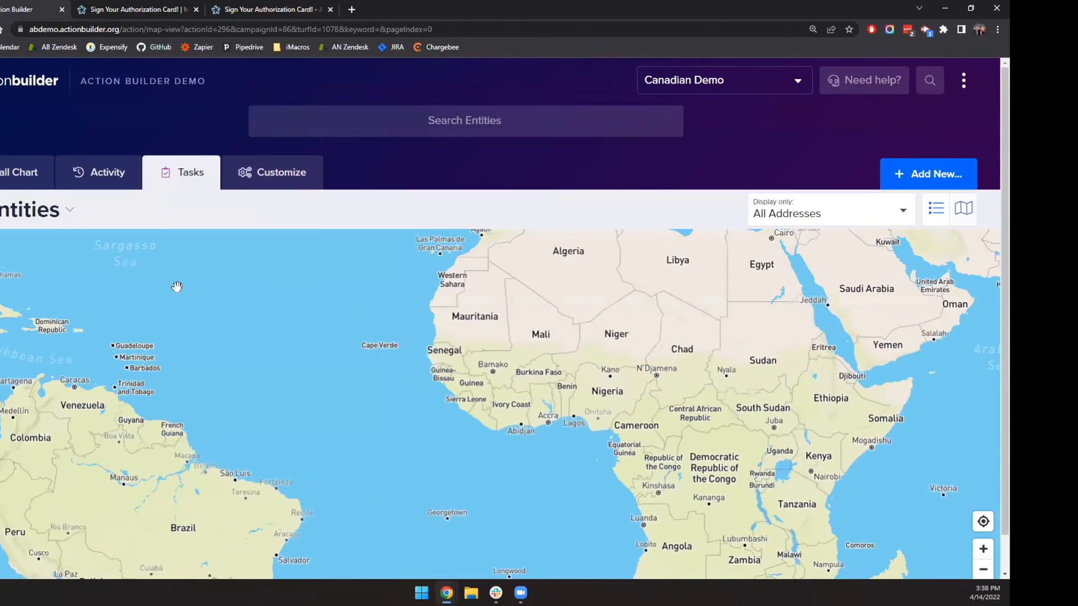
{"action": "scroll", "coordinate": [488, 435], "scroll_direction": "up", "scroll_amount": 6}
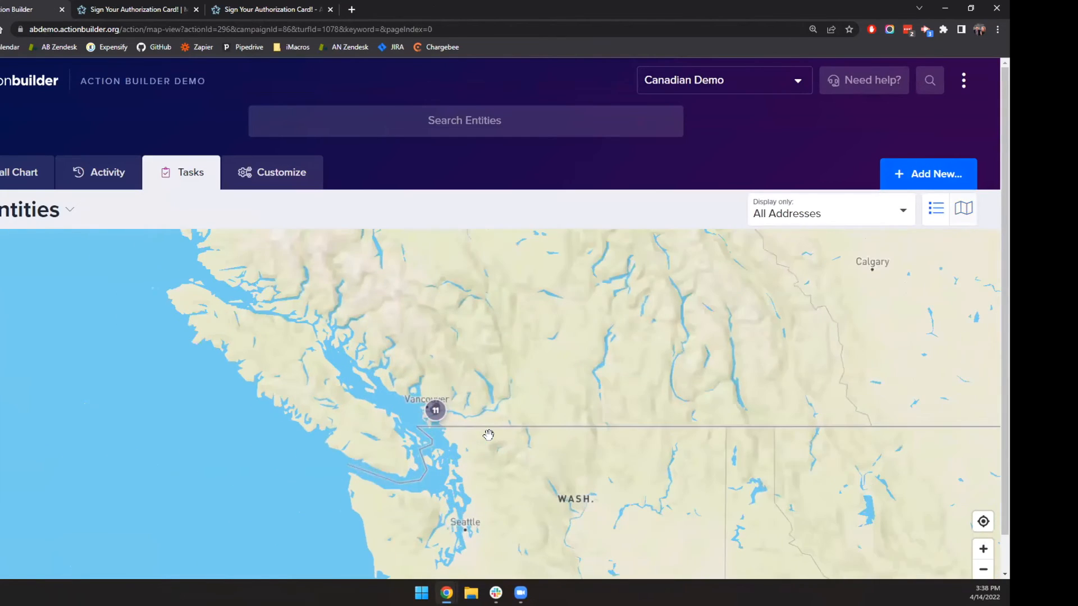
{"action": "scroll", "coordinate": [460, 410], "scroll_direction": "up", "scroll_amount": 4}
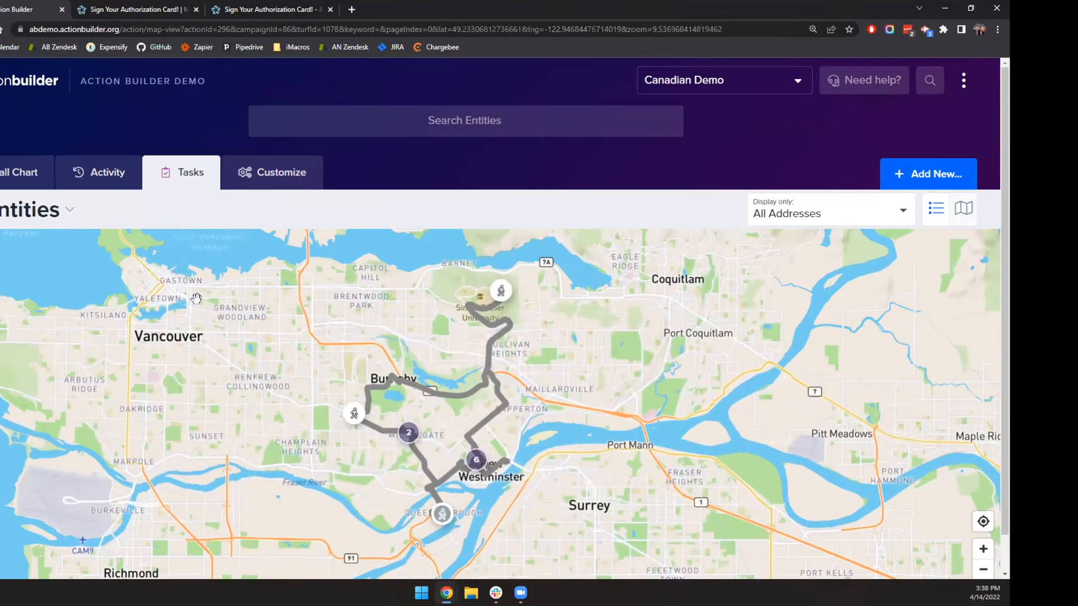
{"action": "left_click_drag", "start_coordinate": [225, 322], "coordinate": [232, 275]}
{"action": "key", "text": "alt+Left"}
{"action": "scroll", "coordinate": [247, 298], "scroll_direction": "down", "scroll_amount": 4}
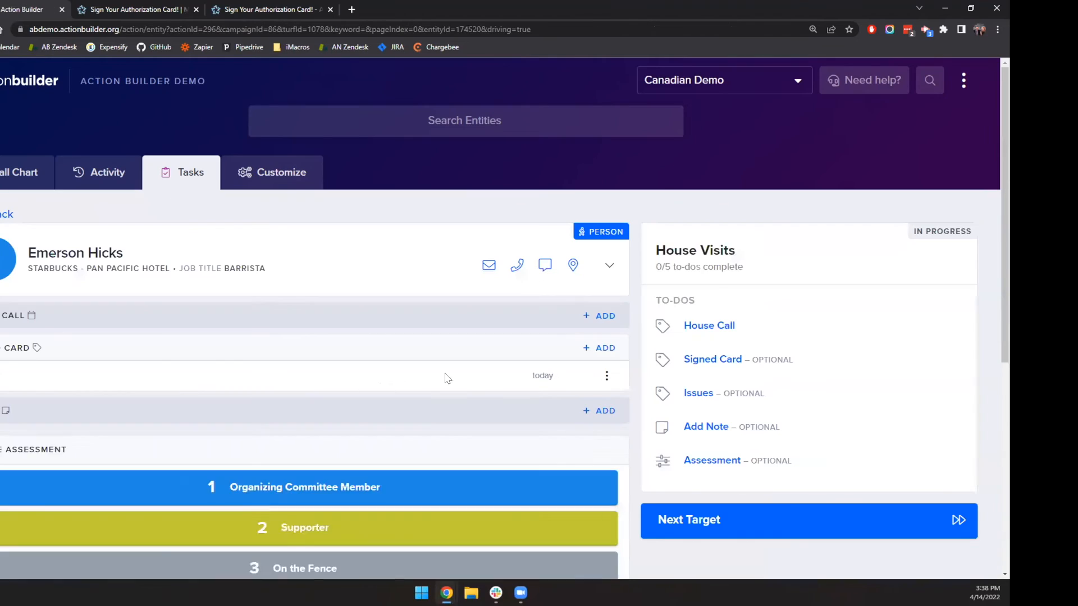
Step: Record an Attempted house call dated 04/14/2022 for the first route target
{"action": "left_click", "coordinate": [710, 327]}
{"action": "left_click", "coordinate": [373, 325]}
{"action": "left_click", "coordinate": [369, 351]}
{"action": "left_click", "coordinate": [633, 330]}
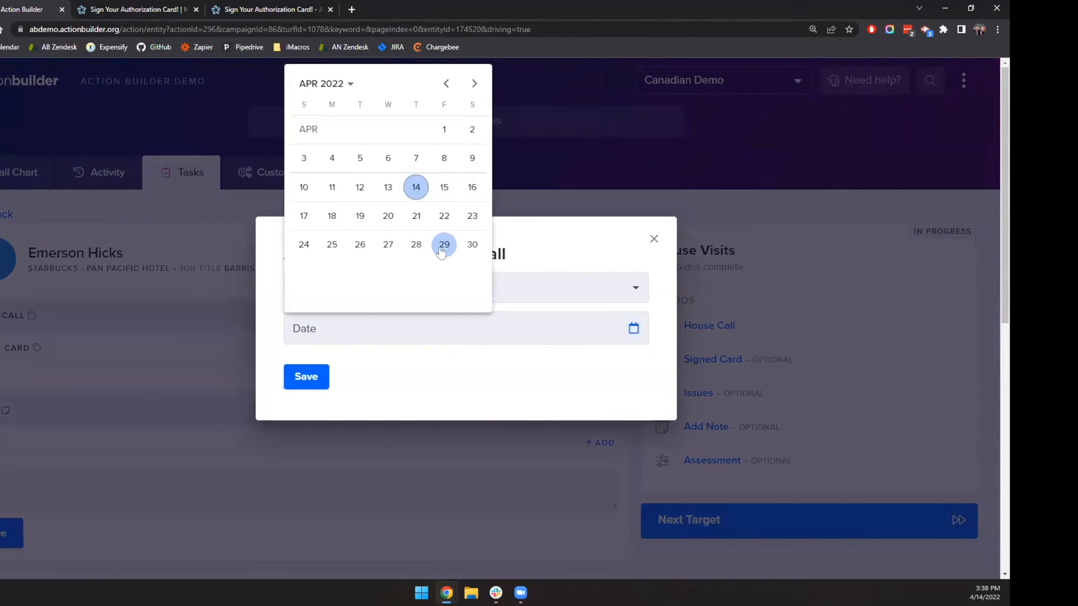
{"action": "left_click", "coordinate": [414, 187]}
{"action": "left_click", "coordinate": [313, 380]}
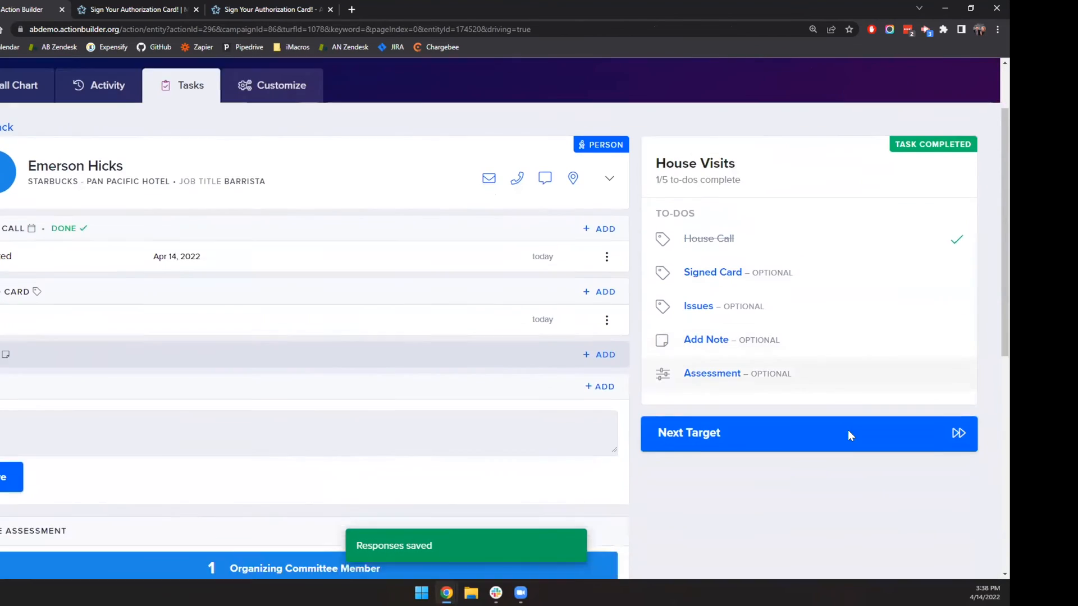
Step: Step to the next target, then return to the driving route showing 1/5 to-dos
{"action": "left_click", "coordinate": [845, 431]}
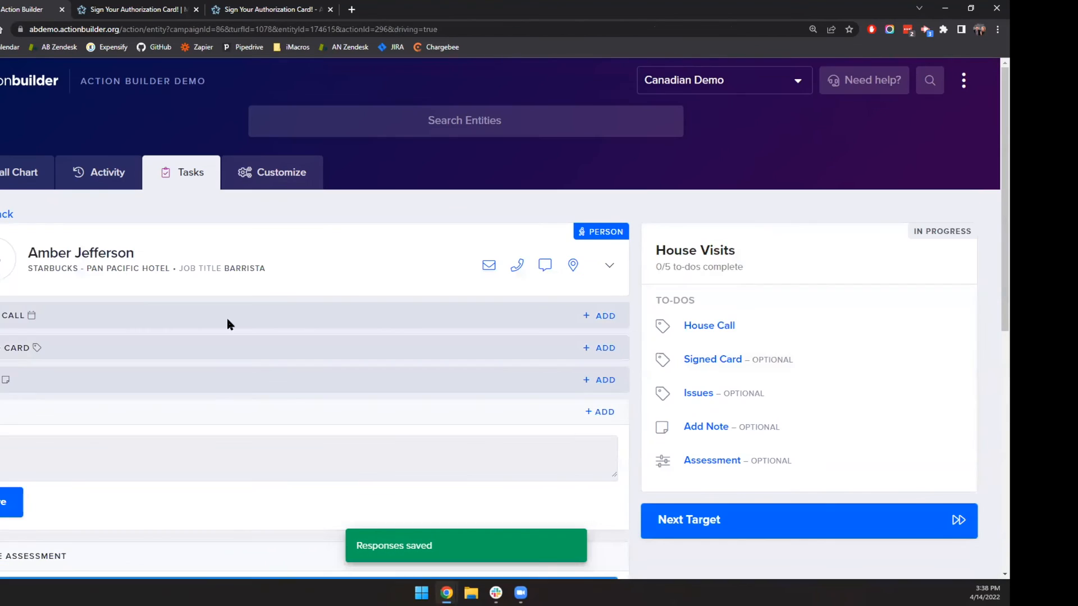
{"action": "left_click", "coordinate": [2, 218]}
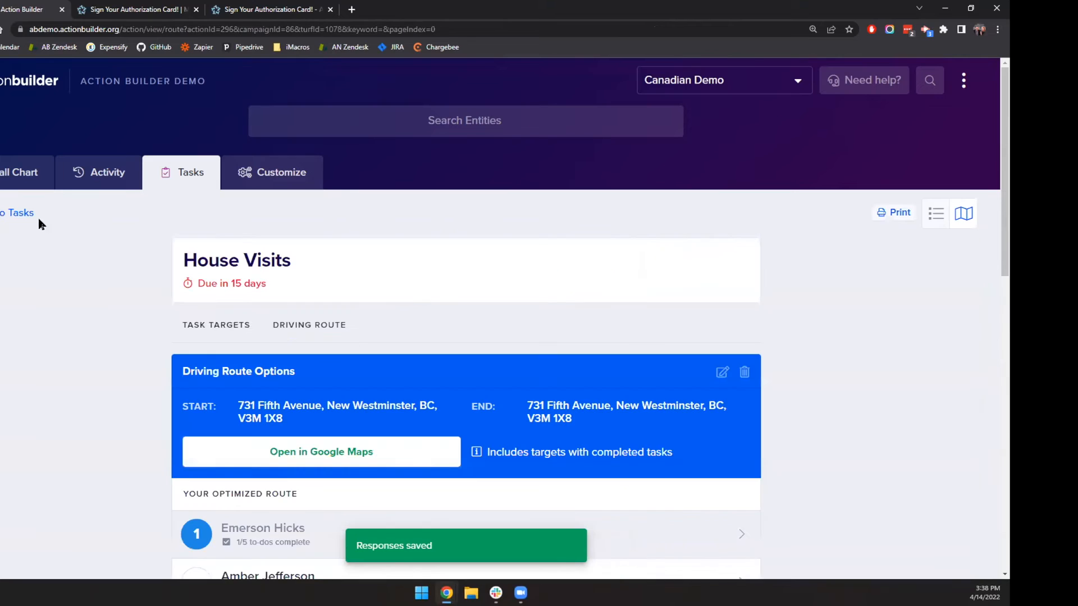
{"action": "scroll", "coordinate": [291, 320], "scroll_direction": "down", "scroll_amount": 4}
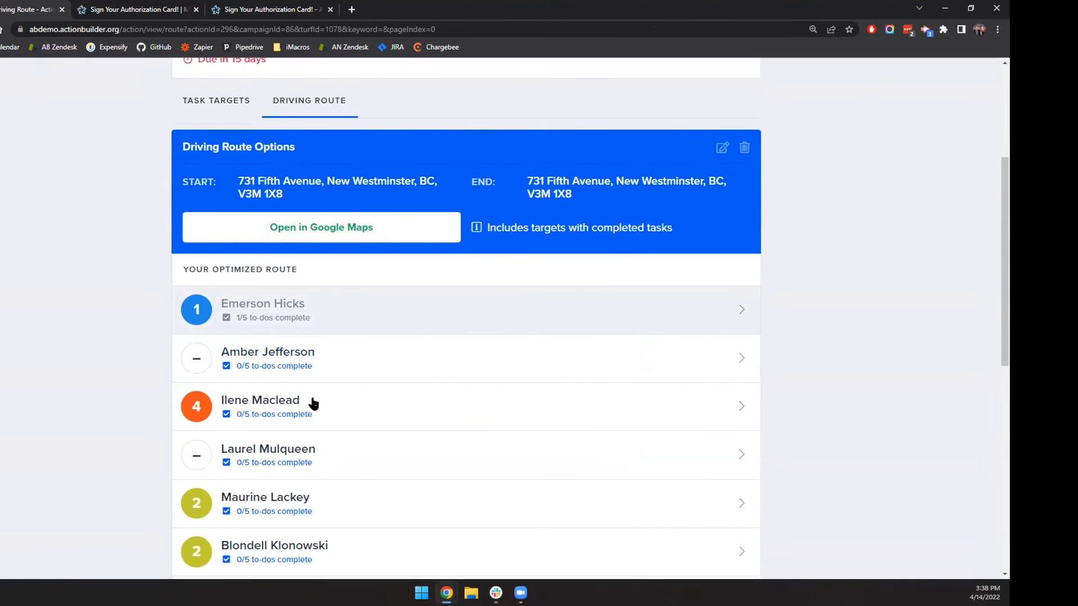
{"action": "scroll", "coordinate": [318, 349], "scroll_direction": "down", "scroll_amount": 4}
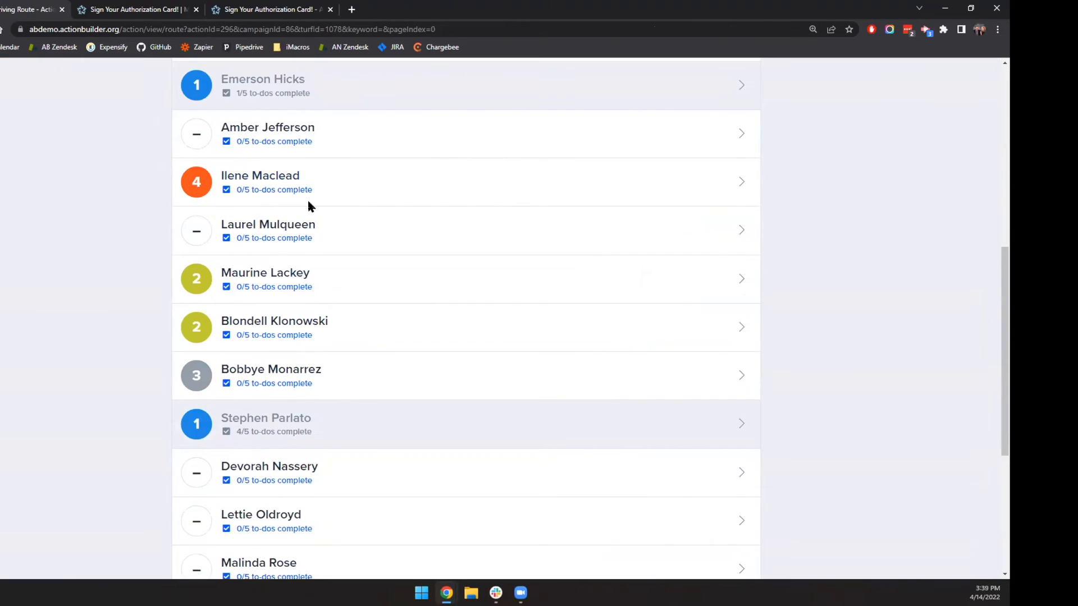
{"action": "scroll", "coordinate": [213, 269], "scroll_direction": "up", "scroll_amount": 4}
{"action": "scroll", "coordinate": [159, 239], "scroll_direction": "up", "scroll_amount": 3}
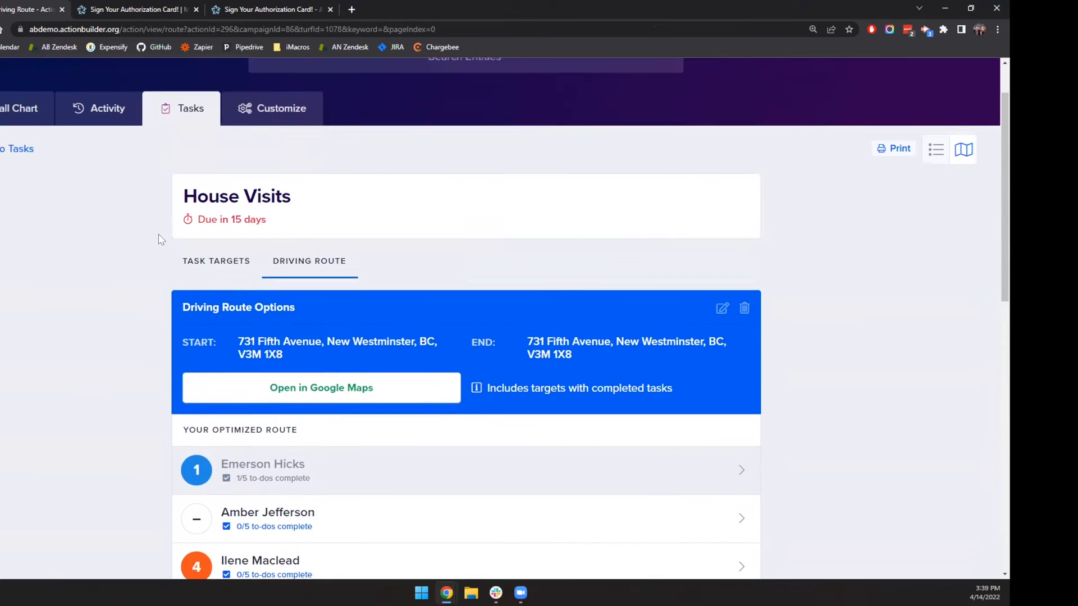
Step: Review the full entity results list, then switch to the 'Sign Your Authorization Card!' form
{"action": "left_click", "coordinate": [28, 119]}
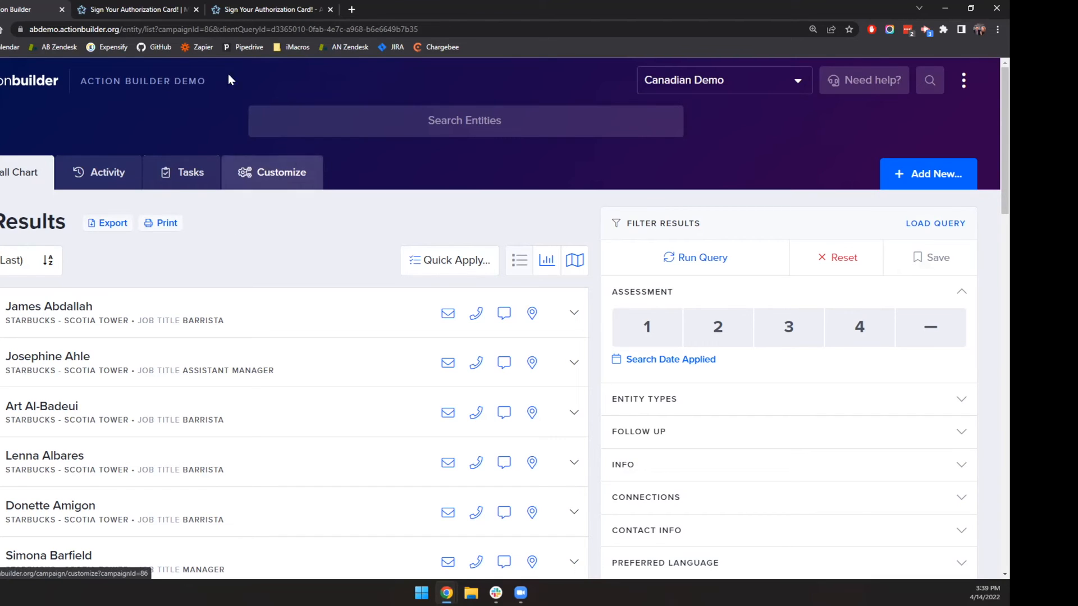
{"action": "left_click", "coordinate": [242, 10]}
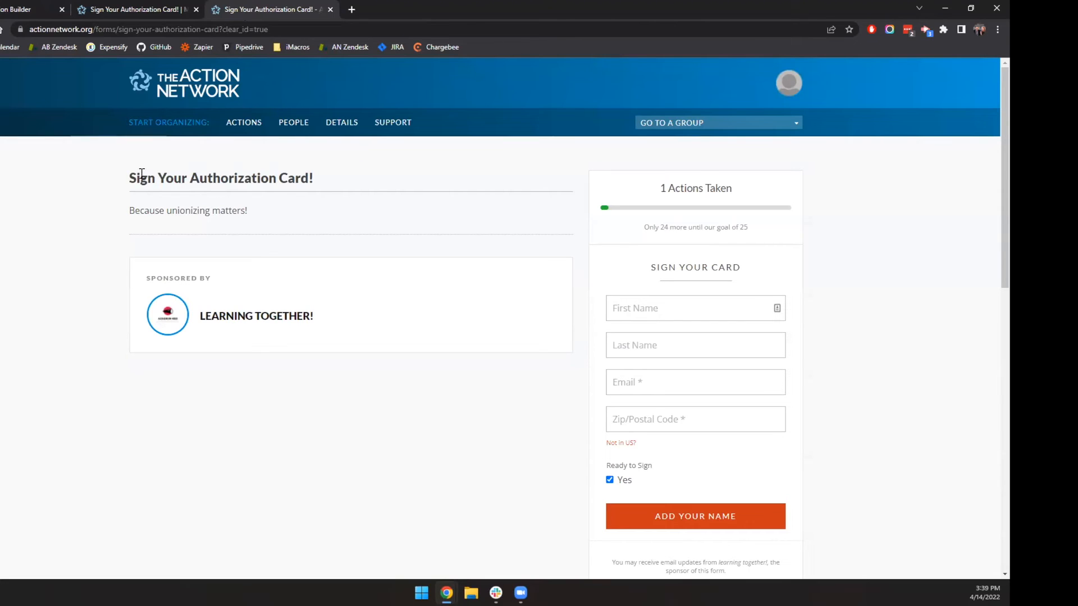
Step: Highlight the authorization card form's heading and subtitle
{"action": "left_click_drag", "start_coordinate": [127, 170], "coordinate": [334, 197]}
{"action": "left_click", "coordinate": [292, 220]}
{"action": "scroll", "coordinate": [479, 298], "scroll_direction": "down", "scroll_amount": 1}
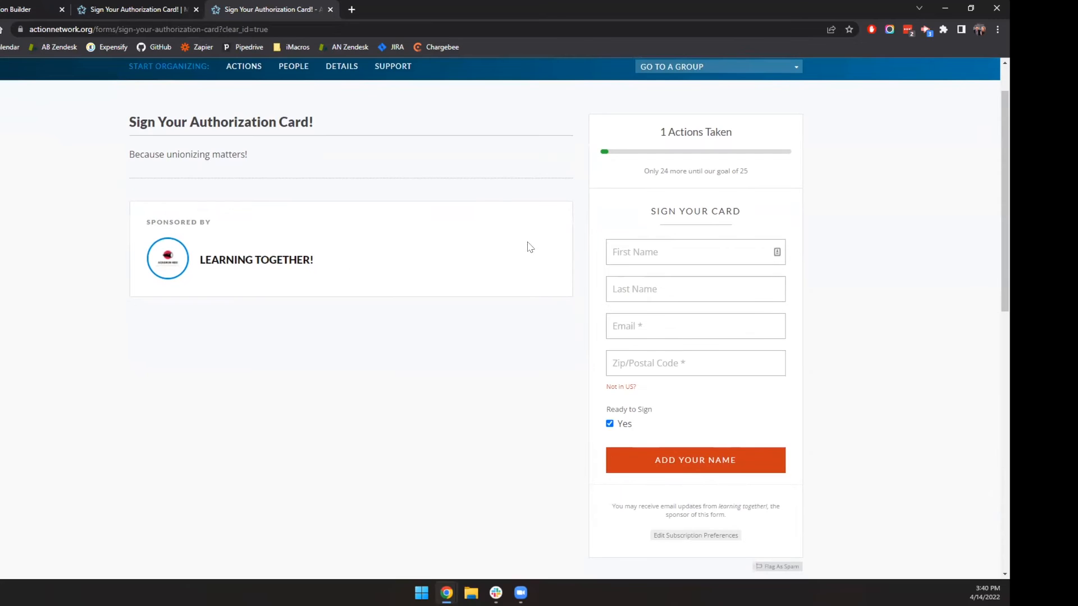
Step: Submit a test signature with a signer's name, e-mail and ZIP code, then go to Manage Form
{"action": "left_click", "coordinate": [677, 244]}
{"action": "key", "text": "Tab"}
{"action": "key", "text": "Tab"}
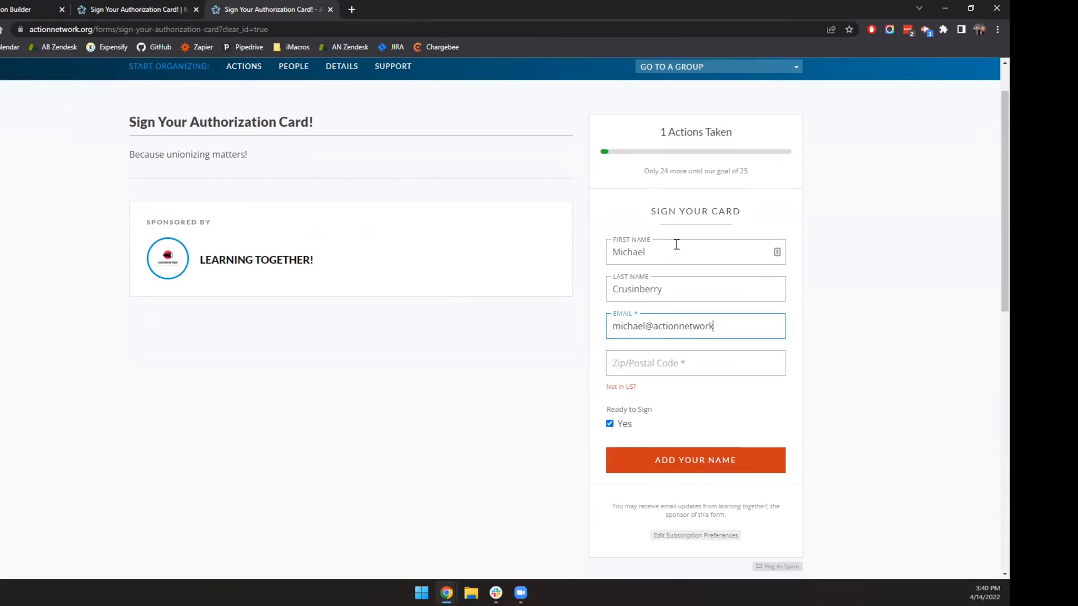
{"action": "left_click", "coordinate": [639, 358]}
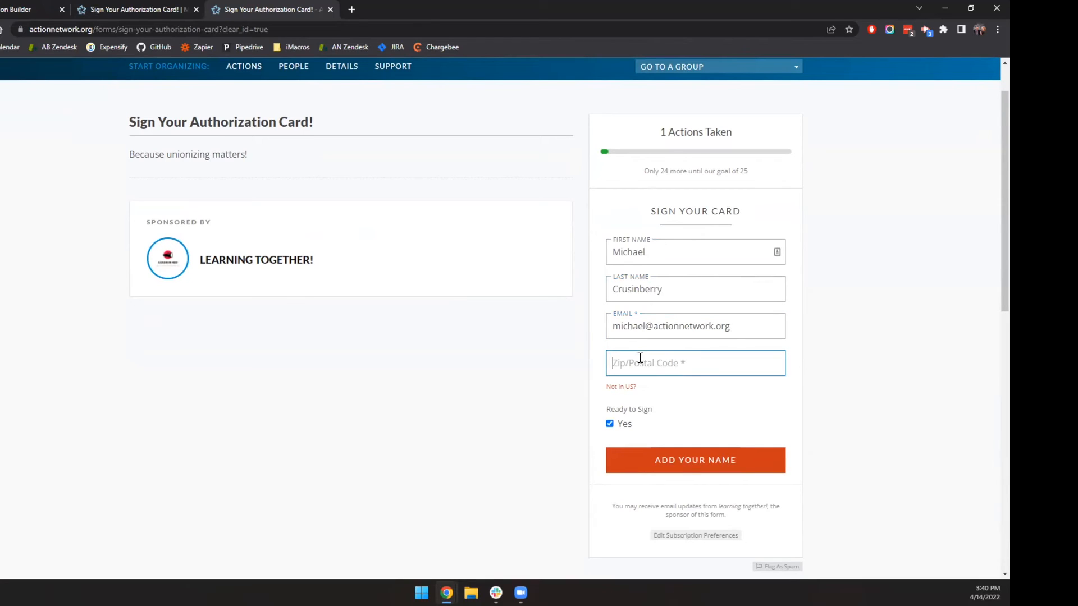
{"action": "type", "text": "55119"}
{"action": "left_click", "coordinate": [683, 458]}
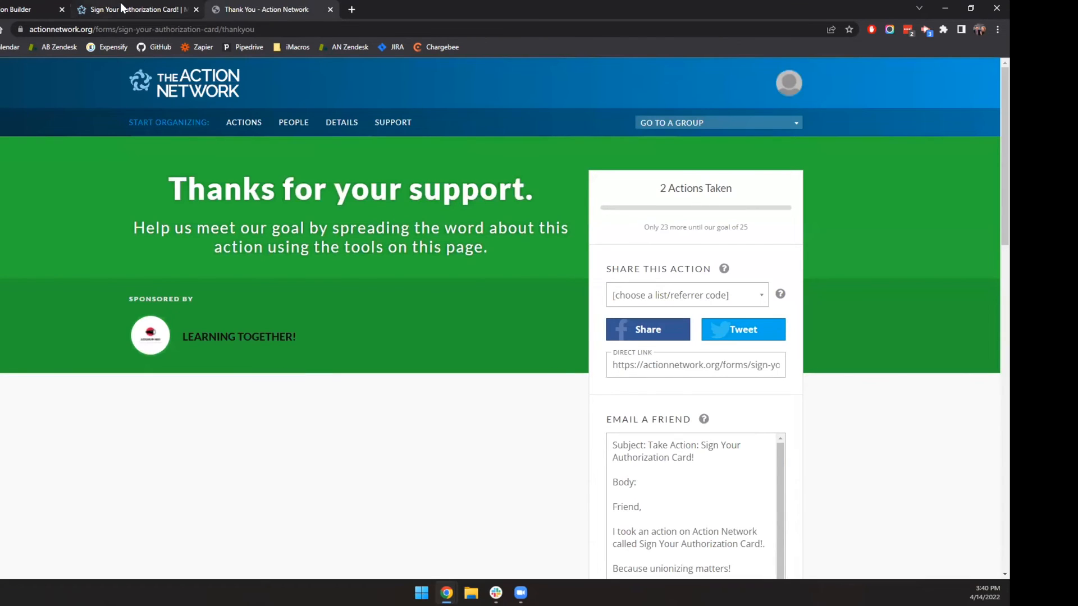
{"action": "left_click", "coordinate": [138, 7]}
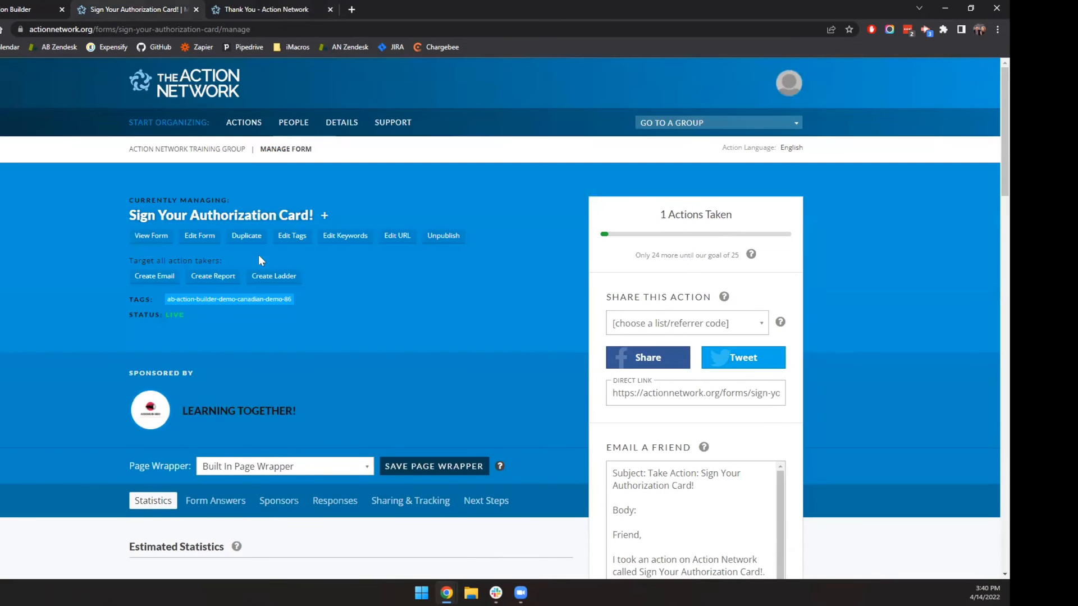
Step: Highlight the form's sync tag ab-action-builder-demo-canadian-demo-86, then return to Action Builder
{"action": "triple_click", "coordinate": [162, 298]}
{"action": "left_click_drag", "start_coordinate": [211, 298], "coordinate": [167, 296]}
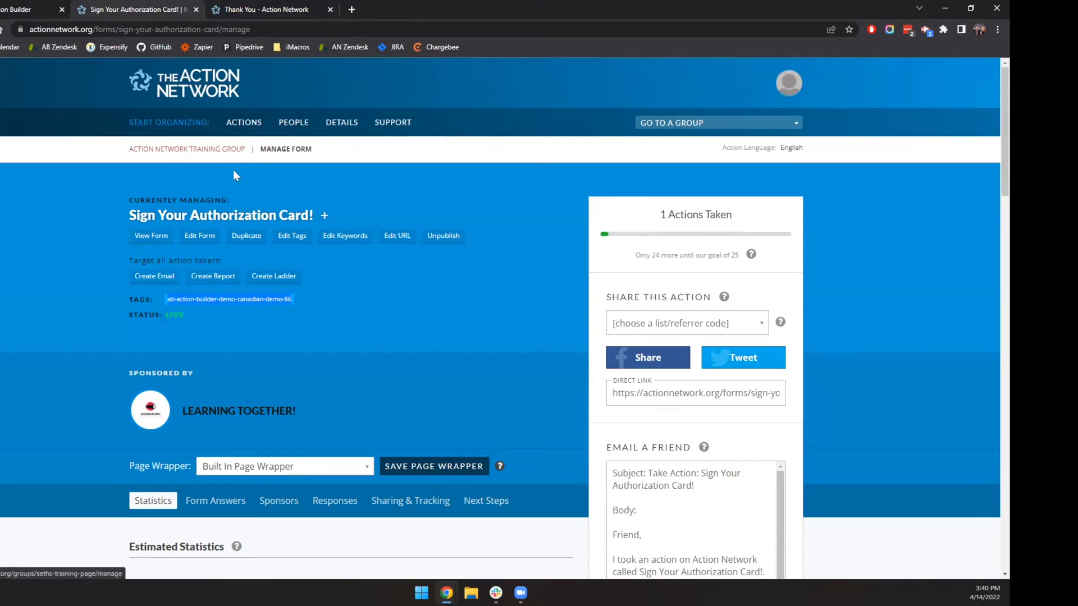
{"action": "left_click", "coordinate": [183, 307]}
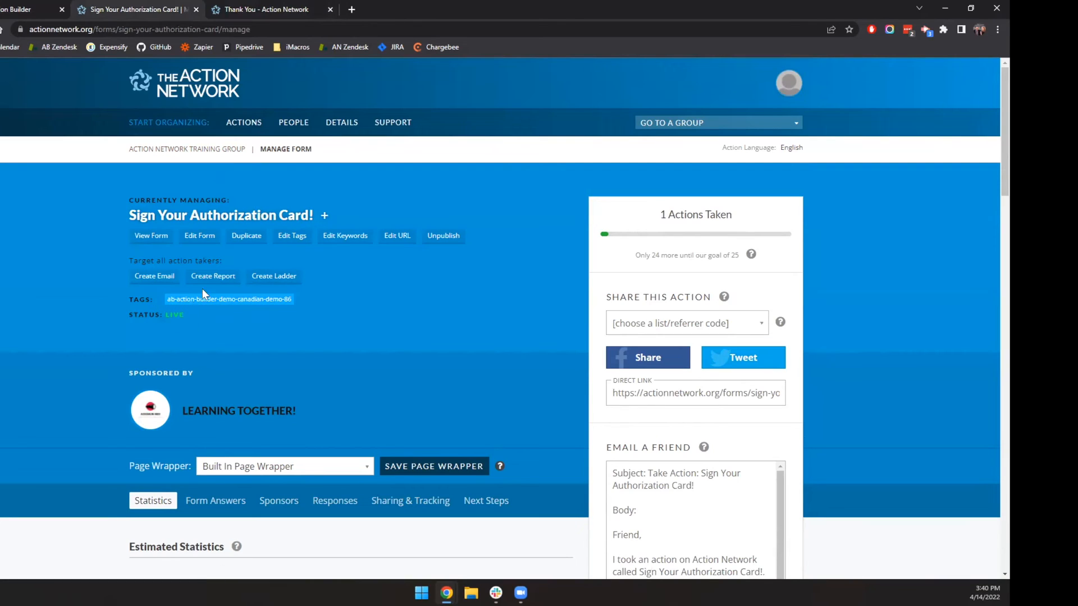
{"action": "left_click_drag", "start_coordinate": [167, 298], "coordinate": [282, 306]}
{"action": "left_click", "coordinate": [16, 8]}
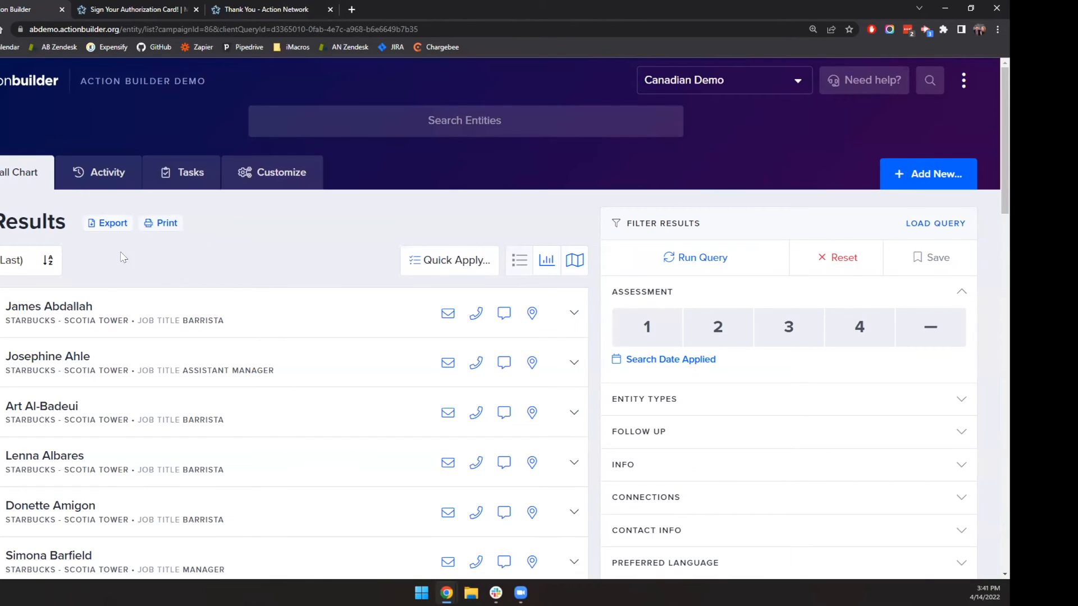
Step: Skim the refreshed Activity updates feed, then bring up the Canadian Demo customization settings
{"action": "left_click", "coordinate": [92, 229]}
{"action": "left_click", "coordinate": [93, 186]}
{"action": "left_click", "coordinate": [527, 222]}
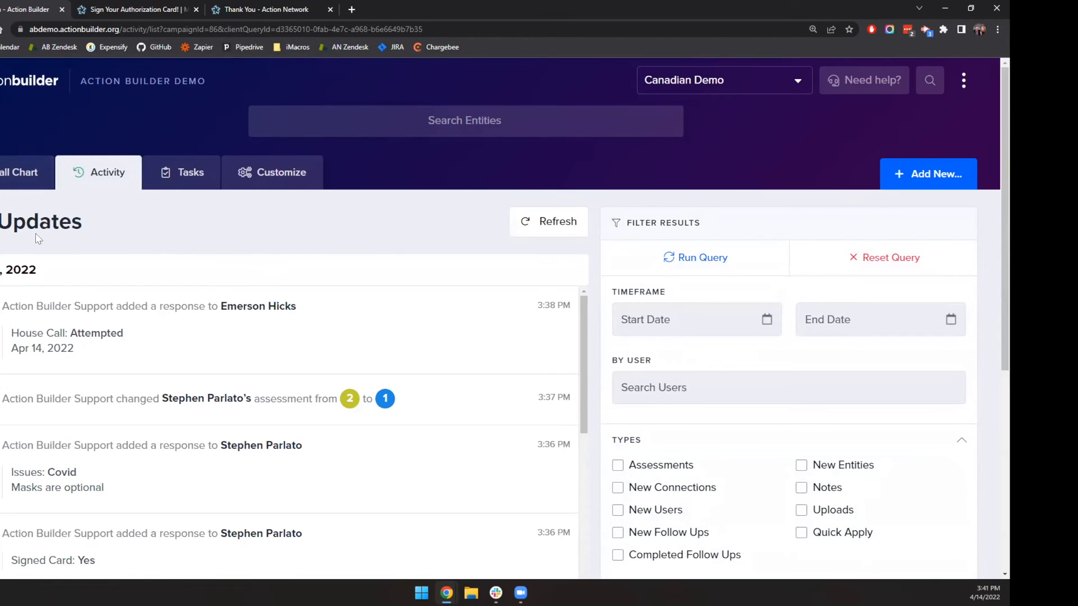
{"action": "scroll", "coordinate": [109, 272], "scroll_direction": "down", "scroll_amount": 2}
{"action": "scroll", "coordinate": [129, 270], "scroll_direction": "up", "scroll_amount": 2}
{"action": "left_click", "coordinate": [19, 172]}
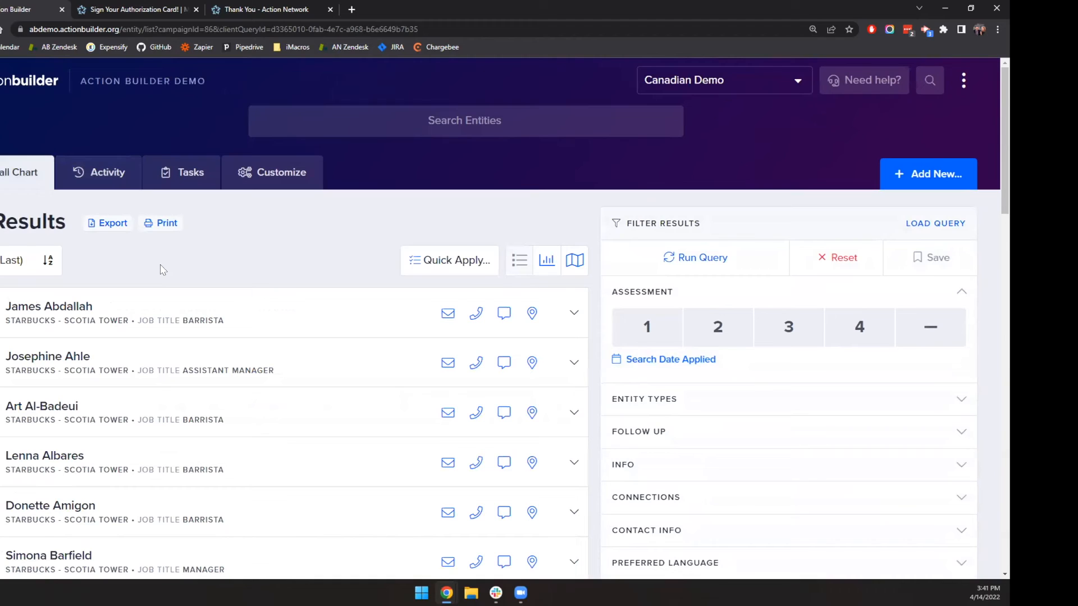
{"action": "left_click", "coordinate": [246, 191]}
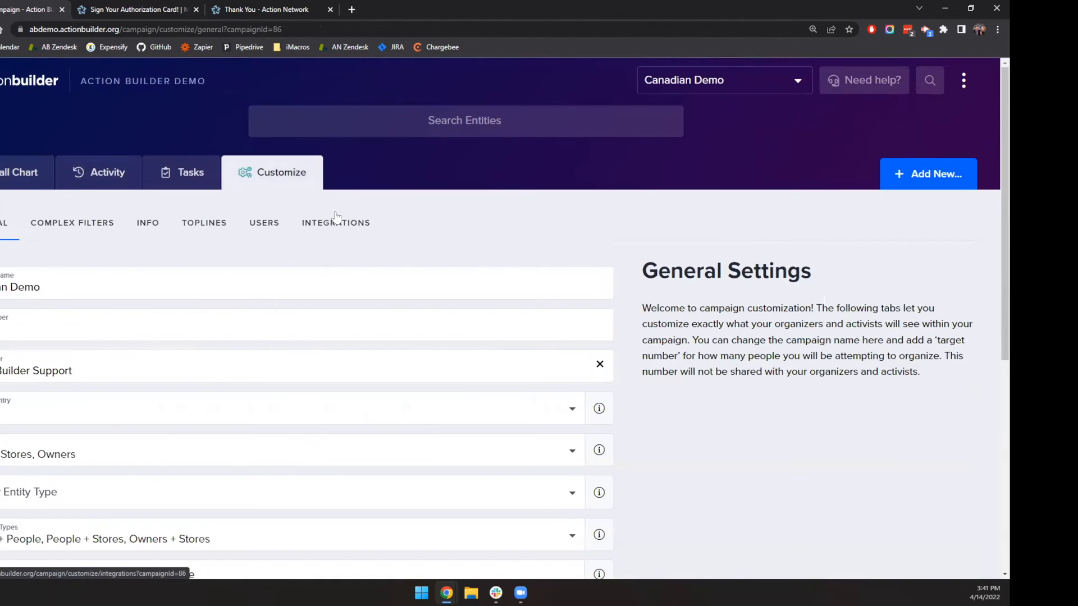
Step: Expand the Action Network integration and point out its tag and response mapping section
{"action": "left_click", "coordinate": [334, 223]}
{"action": "left_click", "coordinate": [168, 282]}
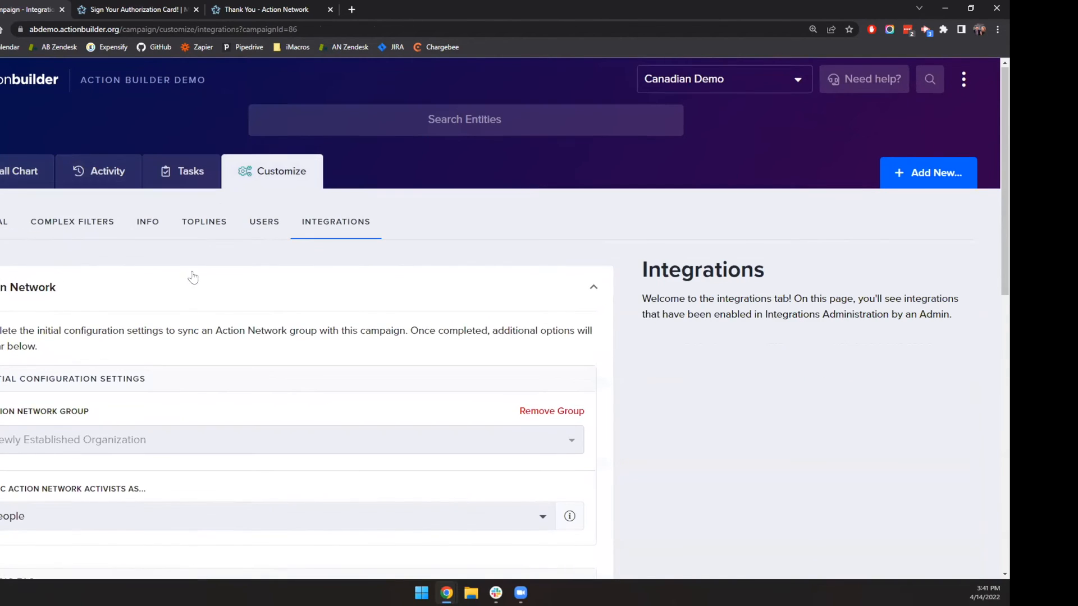
{"action": "scroll", "coordinate": [197, 264], "scroll_direction": "down", "scroll_amount": 5}
{"action": "scroll", "coordinate": [196, 267], "scroll_direction": "down", "scroll_amount": 4}
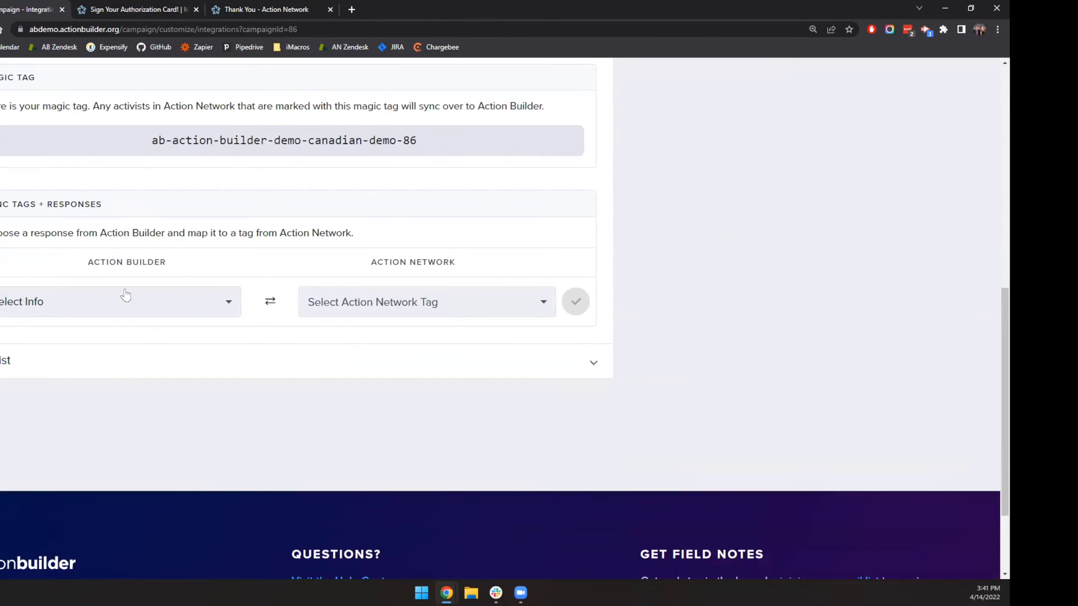
{"action": "left_click_drag", "start_coordinate": [17, 208], "coordinate": [92, 213]}
{"action": "left_click", "coordinate": [154, 250]}
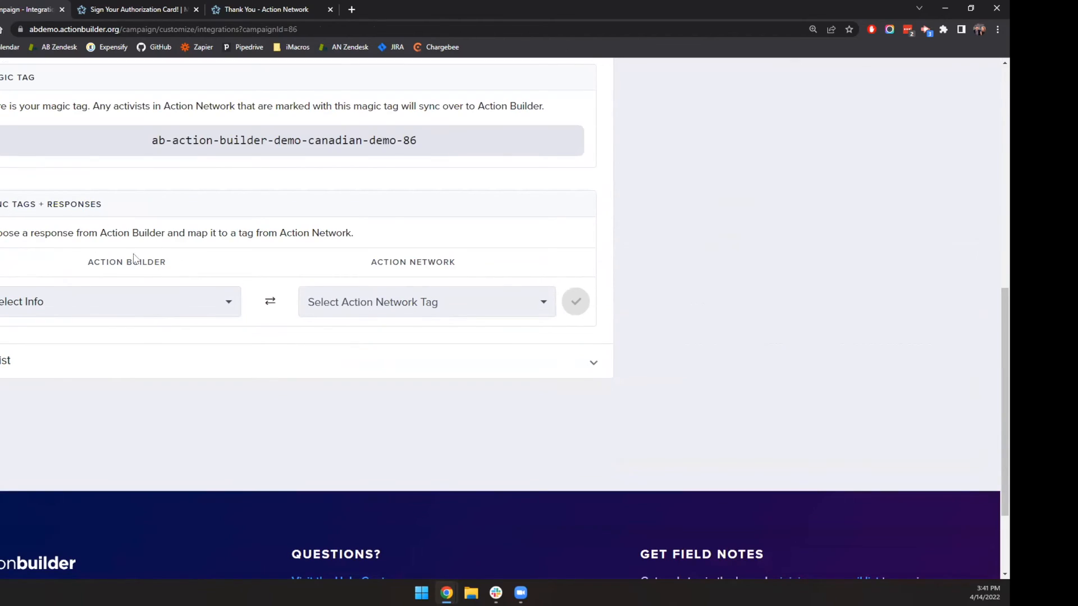
Step: Map the signedcard Action Network tag to the Signed Card › Yes response and save it
{"action": "left_click", "coordinate": [368, 308]}
{"action": "scroll", "coordinate": [359, 333], "scroll_direction": "down", "scroll_amount": 10}
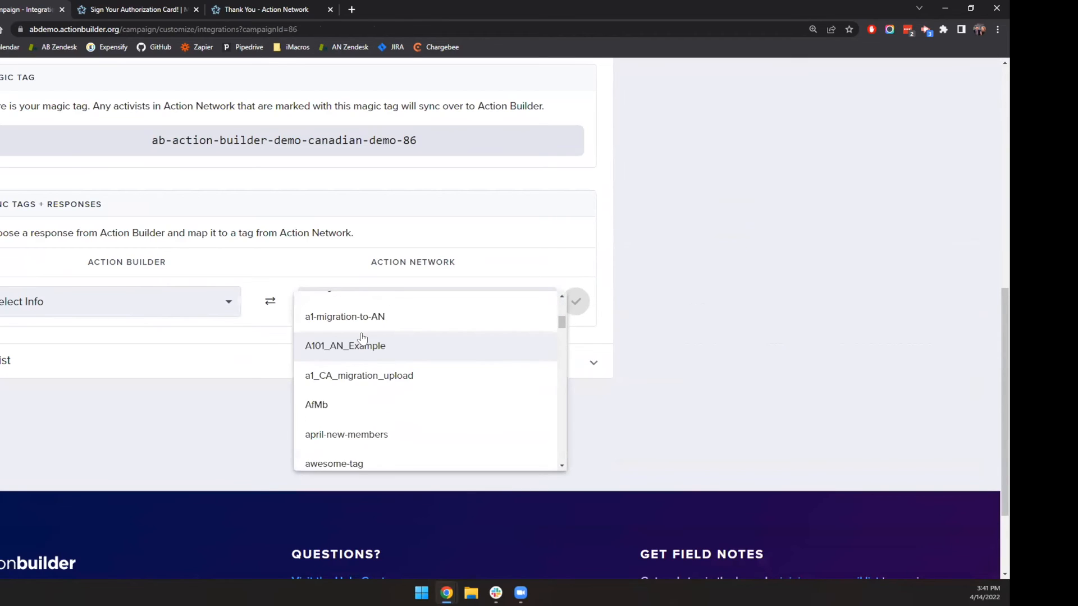
{"action": "scroll", "coordinate": [360, 333], "scroll_direction": "down", "scroll_amount": 15}
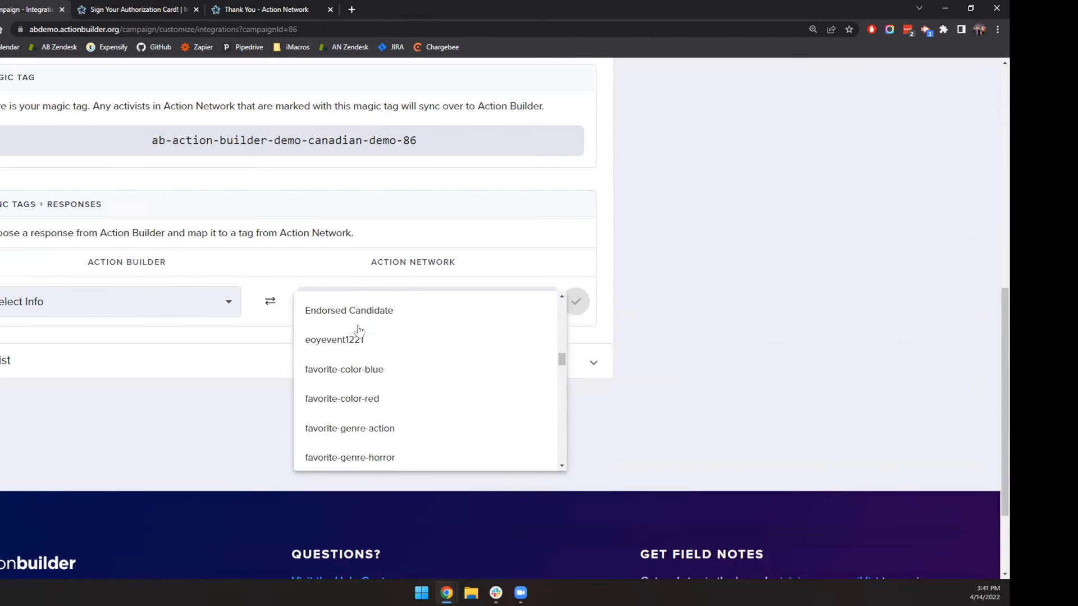
{"action": "scroll", "coordinate": [376, 360], "scroll_direction": "down", "scroll_amount": 1}
{"action": "left_click", "coordinate": [347, 317]}
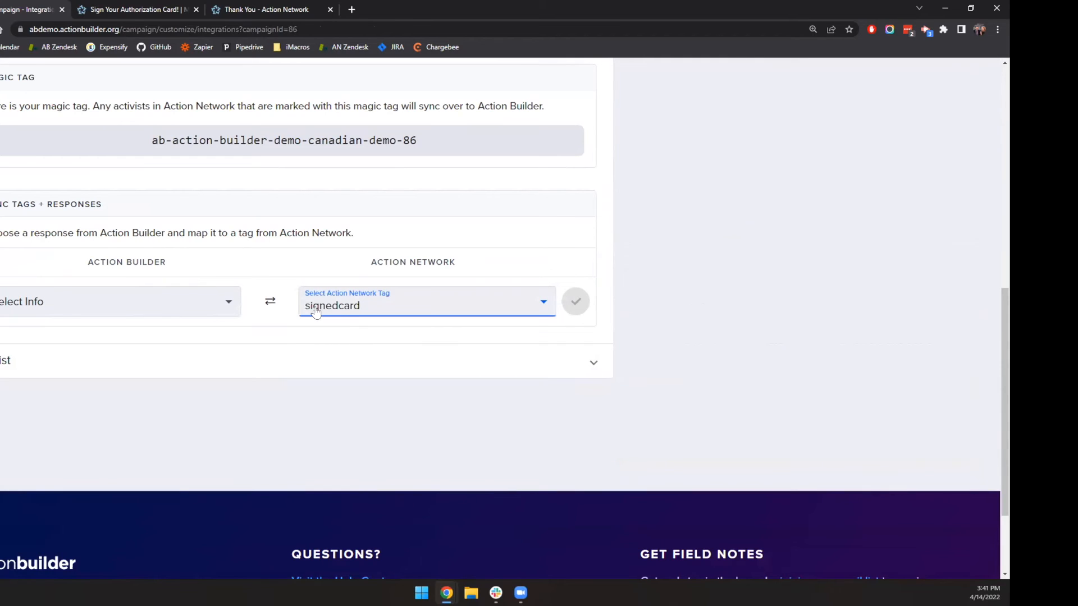
{"action": "left_click", "coordinate": [57, 303]}
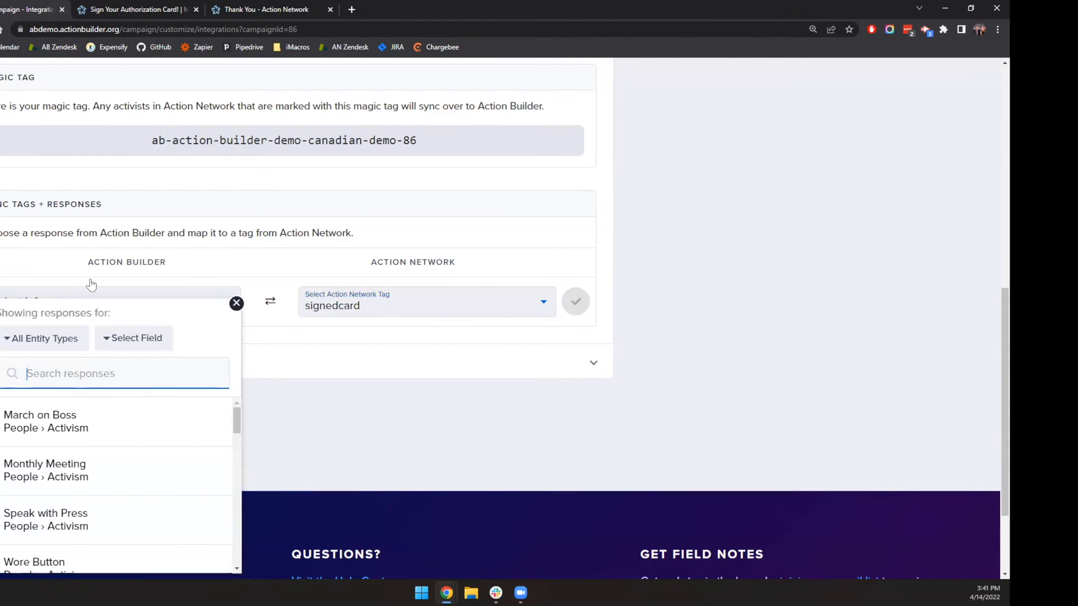
{"action": "left_click", "coordinate": [126, 343]}
{"action": "scroll", "coordinate": [168, 438], "scroll_direction": "down", "scroll_amount": 2}
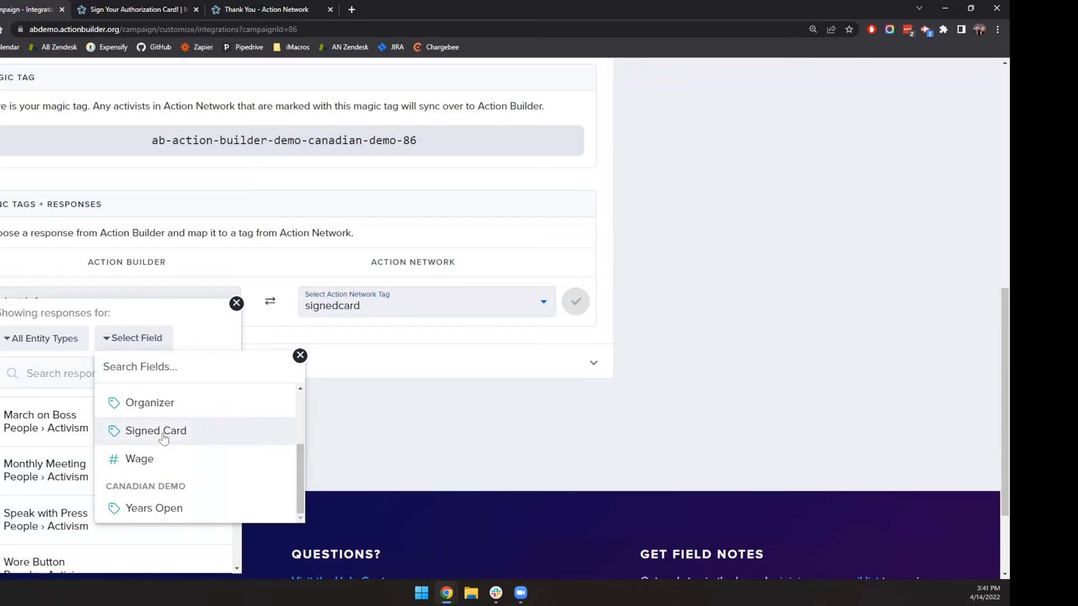
{"action": "left_click", "coordinate": [168, 432]}
{"action": "left_click", "coordinate": [64, 469]}
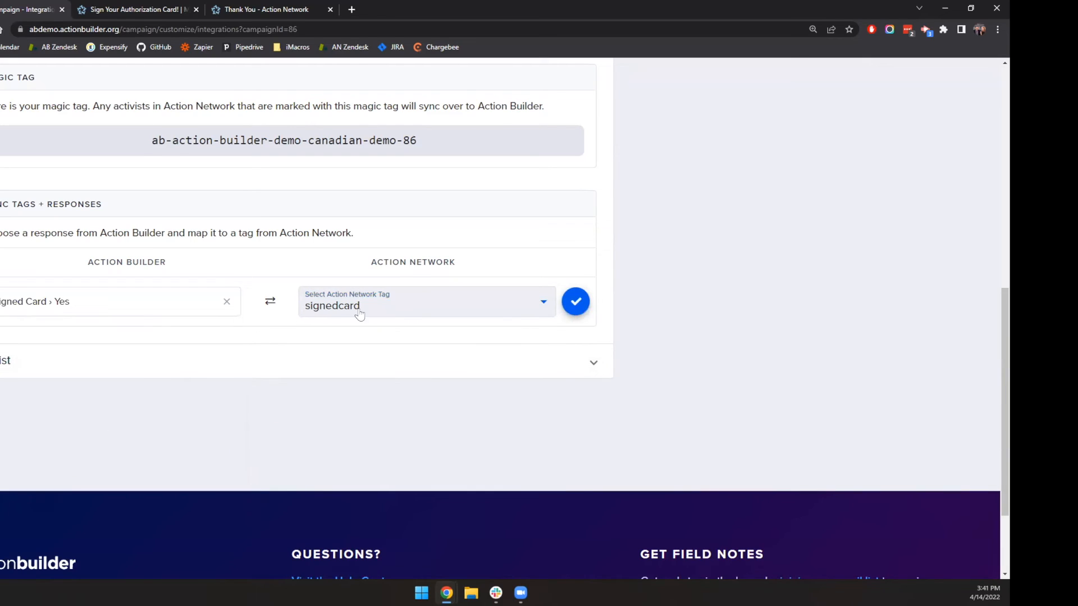
{"action": "left_click", "coordinate": [576, 302]}
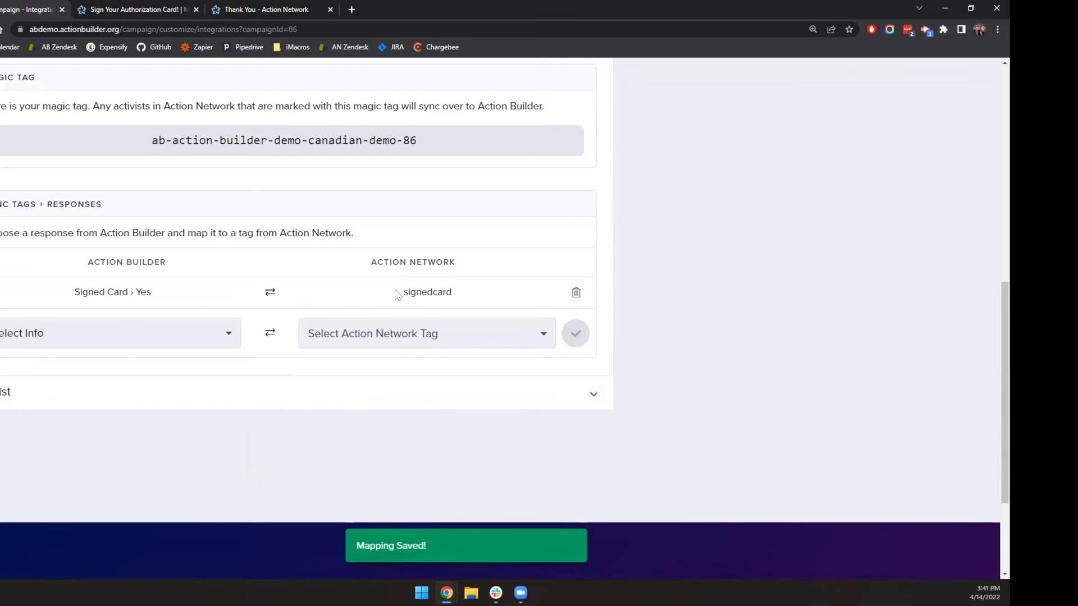
Step: Highlight the magic sync tag and the new signedcard ↔ Signed Card › Yes mapping, then go to Activity
{"action": "scroll", "coordinate": [281, 313], "scroll_direction": "up", "scroll_amount": 2}
{"action": "left_click_drag", "start_coordinate": [153, 257], "coordinate": [424, 276]}
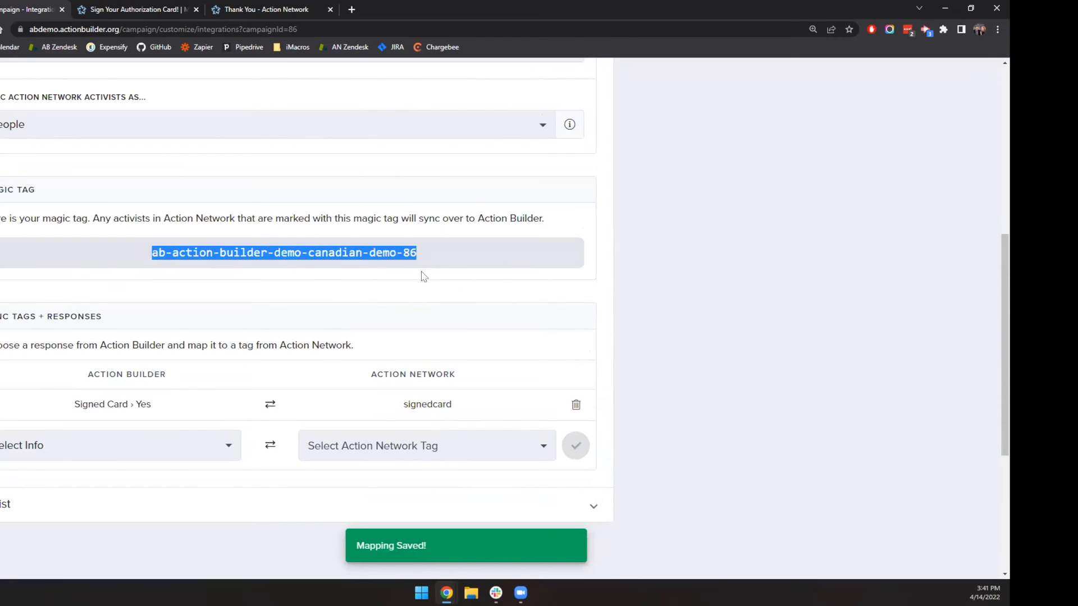
{"action": "left_click", "coordinate": [373, 250]}
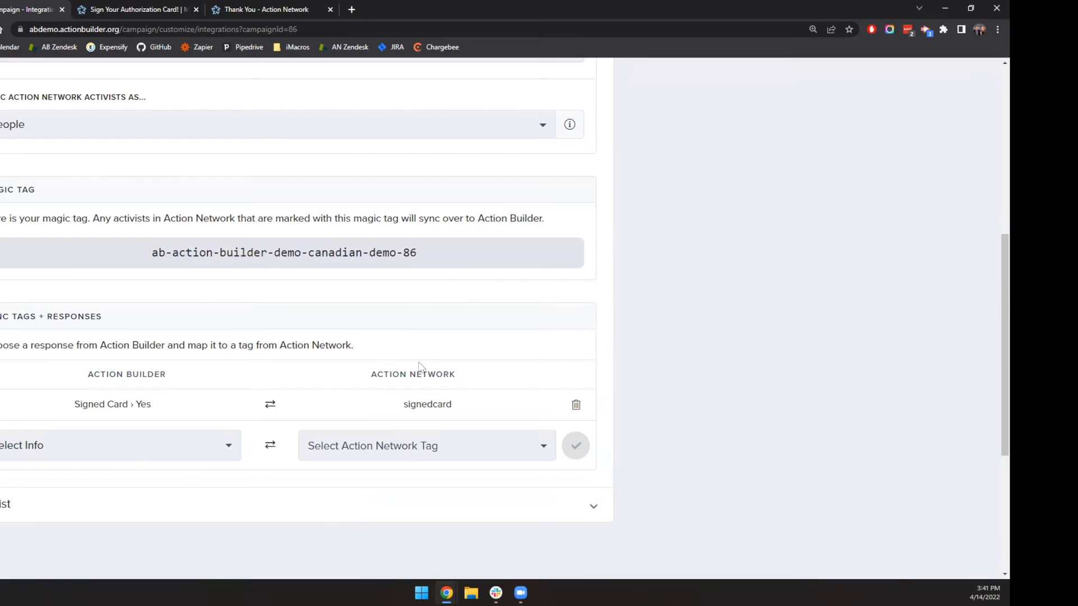
{"action": "scroll", "coordinate": [416, 371], "scroll_direction": "down", "scroll_amount": 1}
{"action": "left_click_drag", "start_coordinate": [405, 350], "coordinate": [455, 350]}
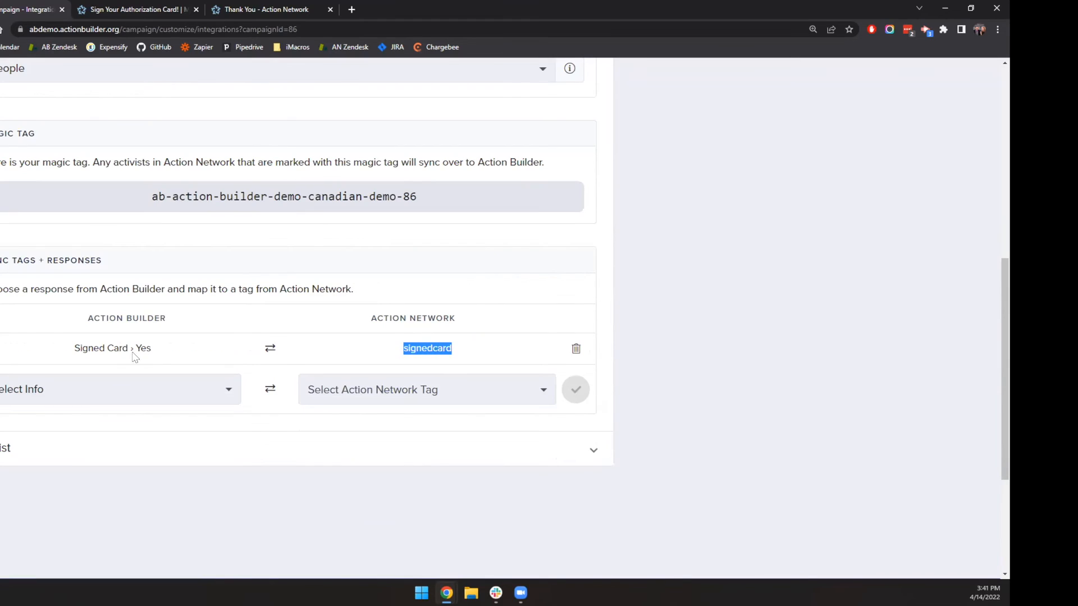
{"action": "left_click", "coordinate": [427, 355]}
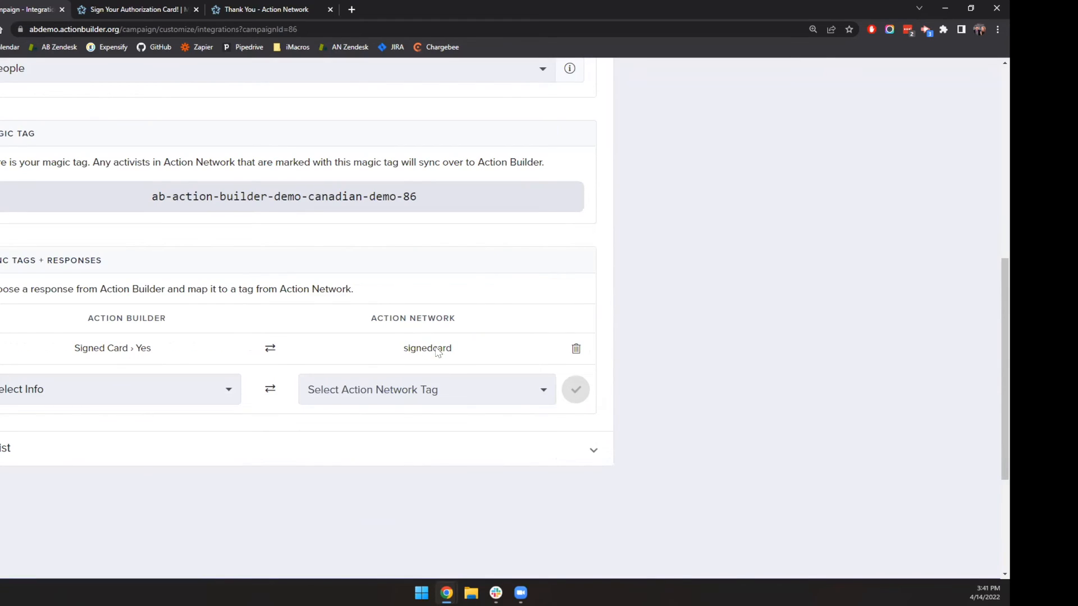
{"action": "left_click_drag", "start_coordinate": [147, 350], "coordinate": [140, 351]}
{"action": "left_click", "coordinate": [141, 351]}
{"action": "scroll", "coordinate": [157, 353], "scroll_direction": "up", "scroll_amount": 8}
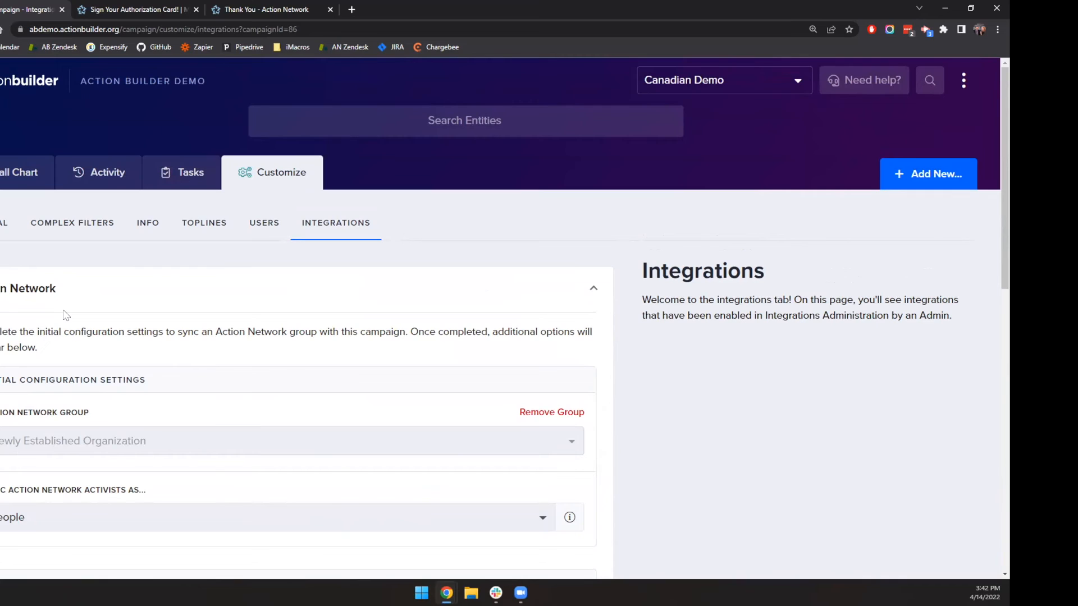
{"action": "left_click", "coordinate": [17, 173]}
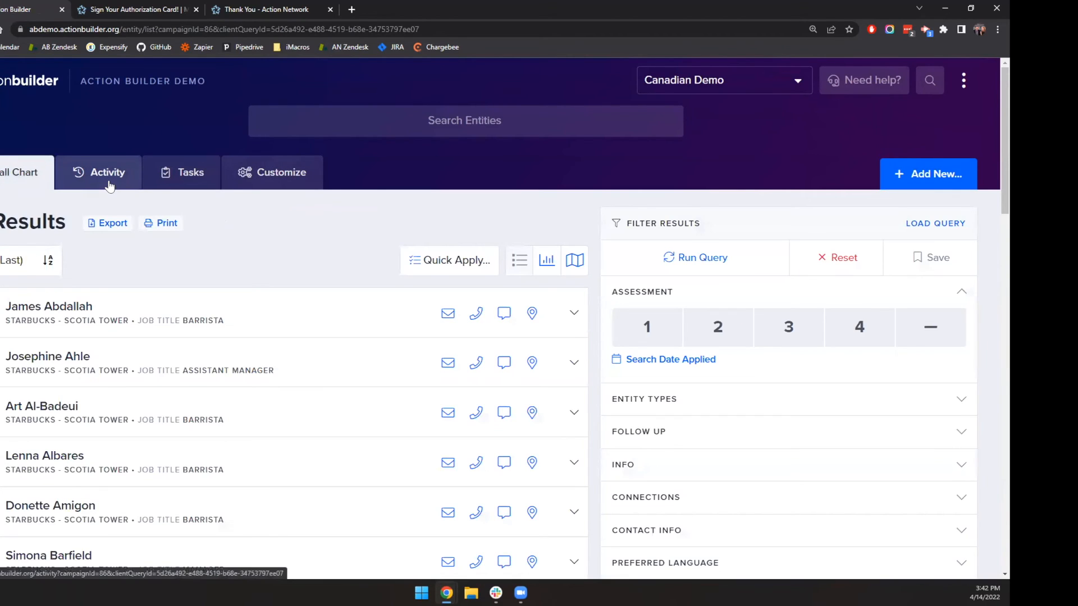
{"action": "left_click", "coordinate": [110, 187]}
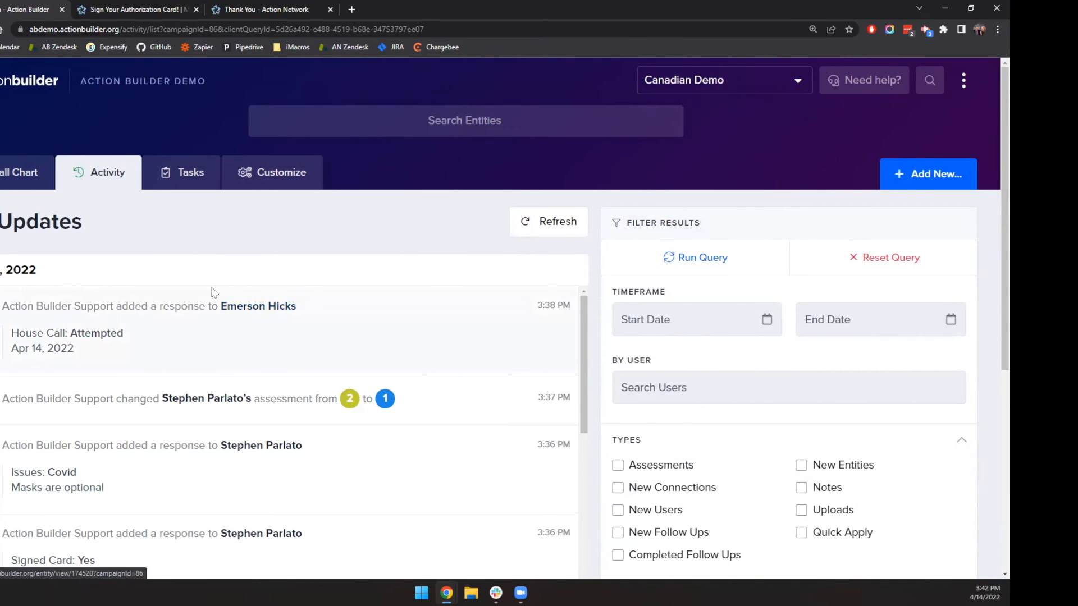
Step: Open the most recently updated contact and mark their e-mail address as subscribed
{"action": "left_click", "coordinate": [238, 310]}
{"action": "scroll", "coordinate": [231, 314], "scroll_direction": "down", "scroll_amount": 5}
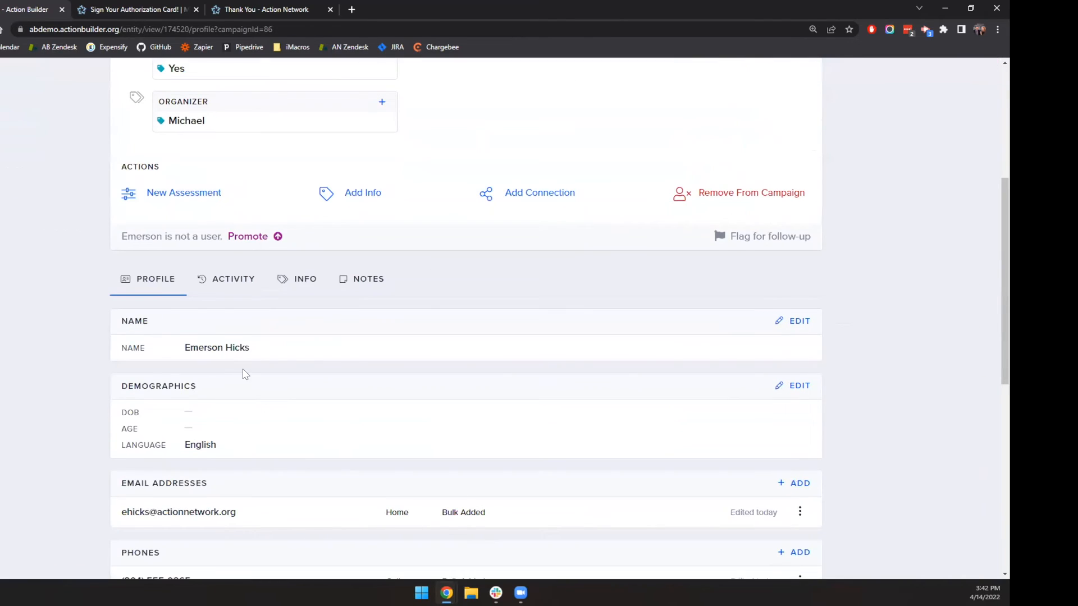
{"action": "scroll", "coordinate": [245, 375], "scroll_direction": "down", "scroll_amount": 2}
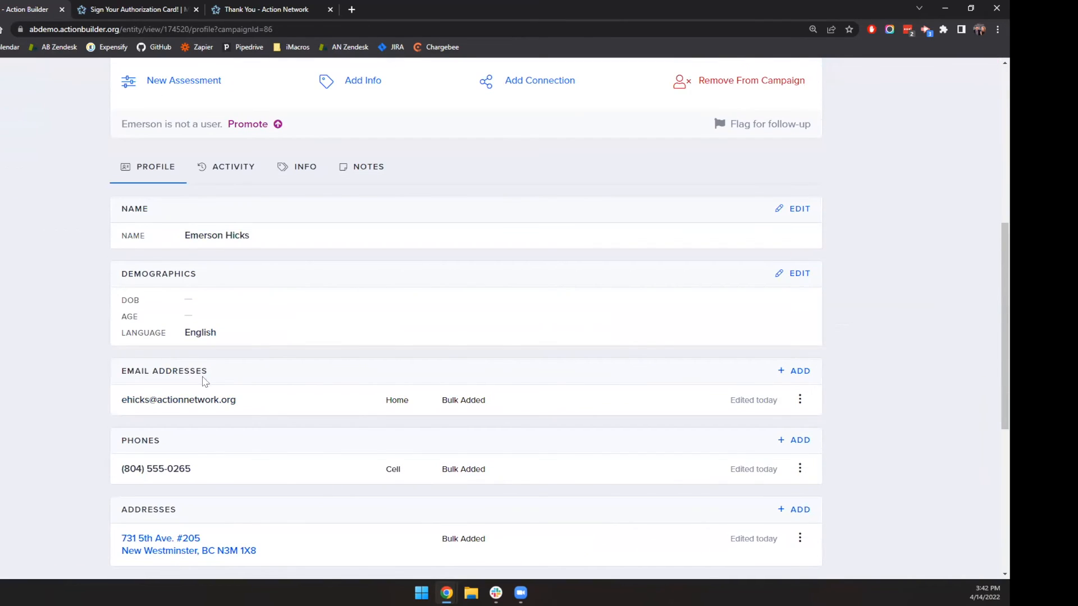
{"action": "left_click", "coordinate": [799, 399]}
{"action": "left_click", "coordinate": [845, 475]}
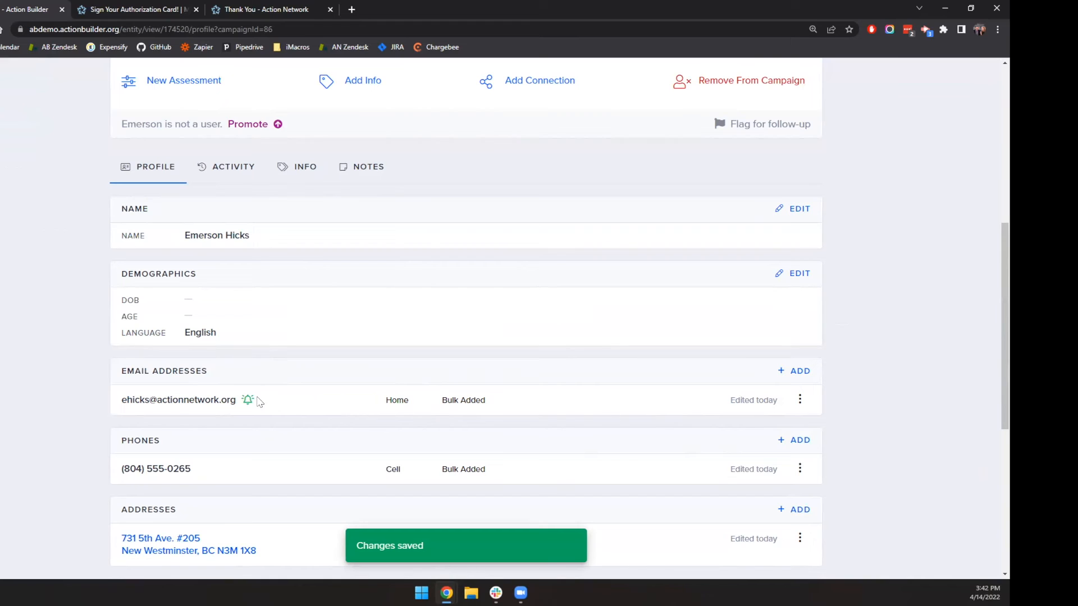
Step: Mark the contact's cell phone number as subscribed and return to the Chart list
{"action": "scroll", "coordinate": [275, 427], "scroll_direction": "down", "scroll_amount": 2}
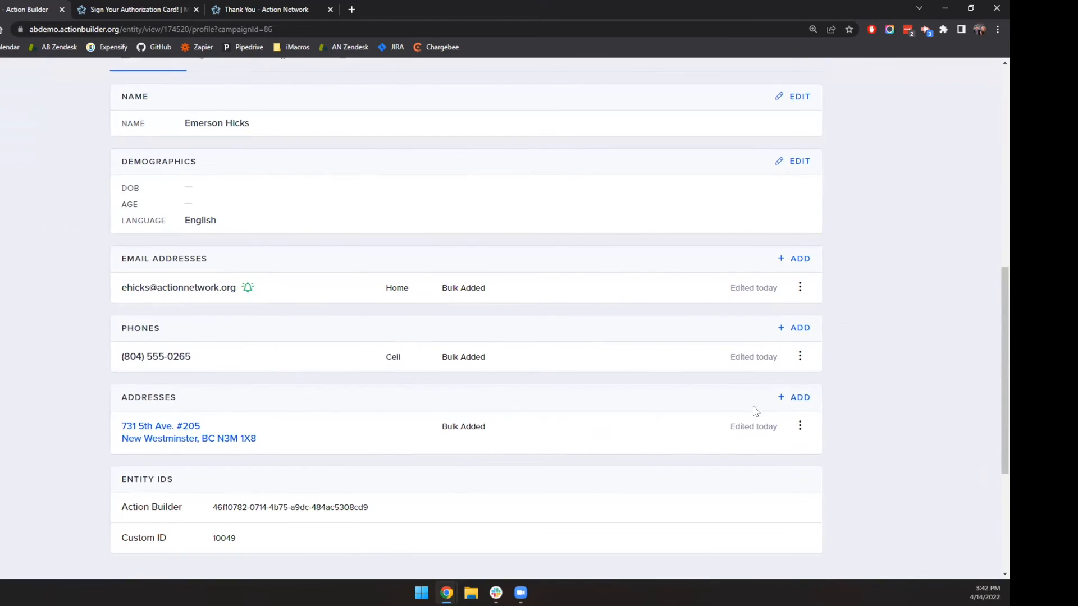
{"action": "left_click", "coordinate": [799, 356]}
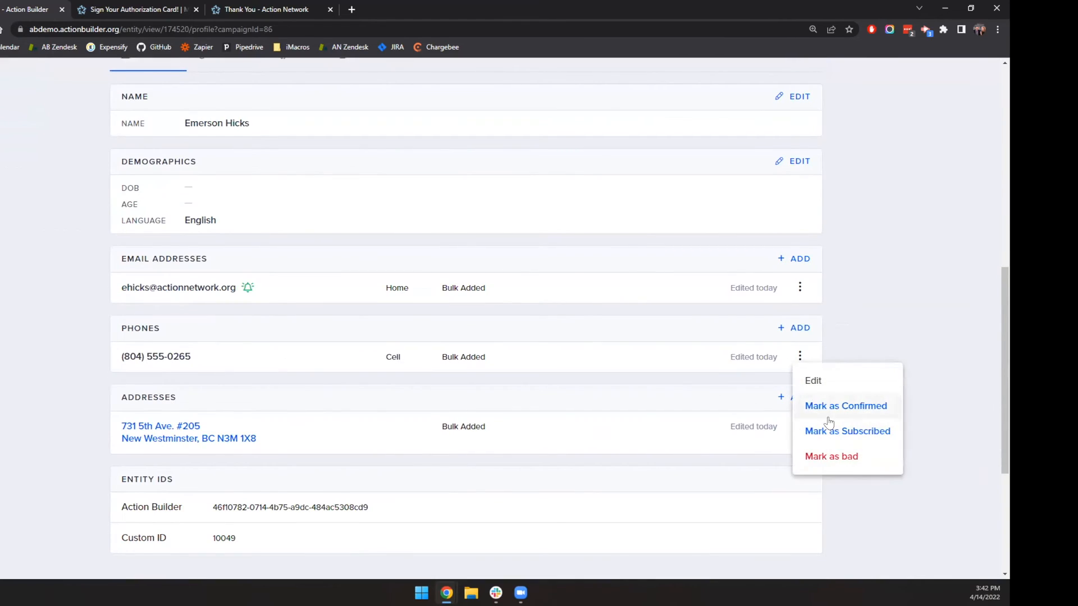
{"action": "left_click", "coordinate": [846, 436]}
{"action": "mouse_move", "coordinate": [201, 363]}
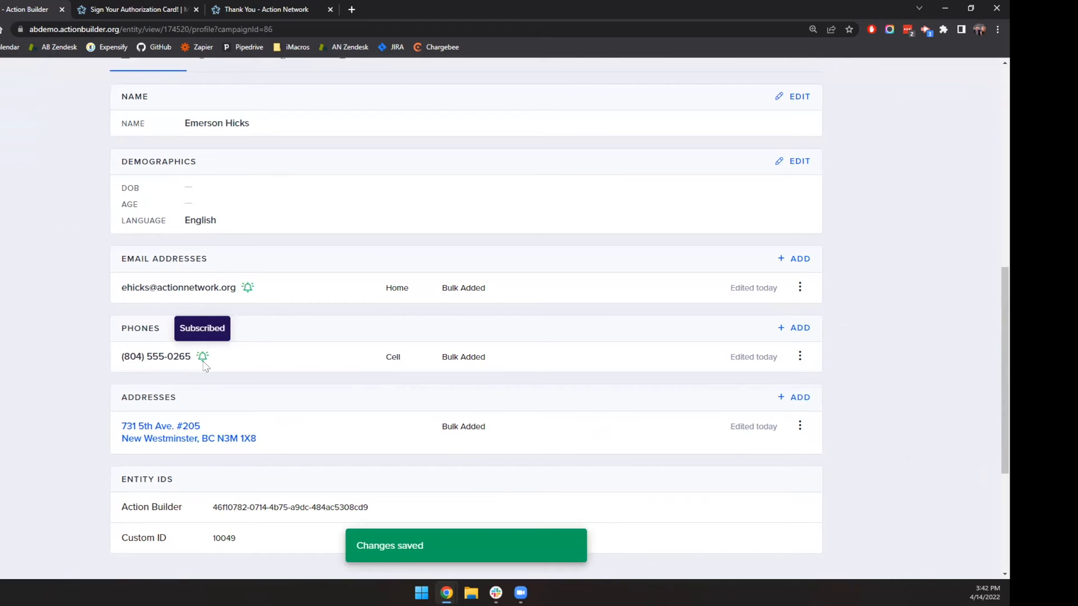
{"action": "scroll", "coordinate": [336, 343], "scroll_direction": "up", "scroll_amount": 2}
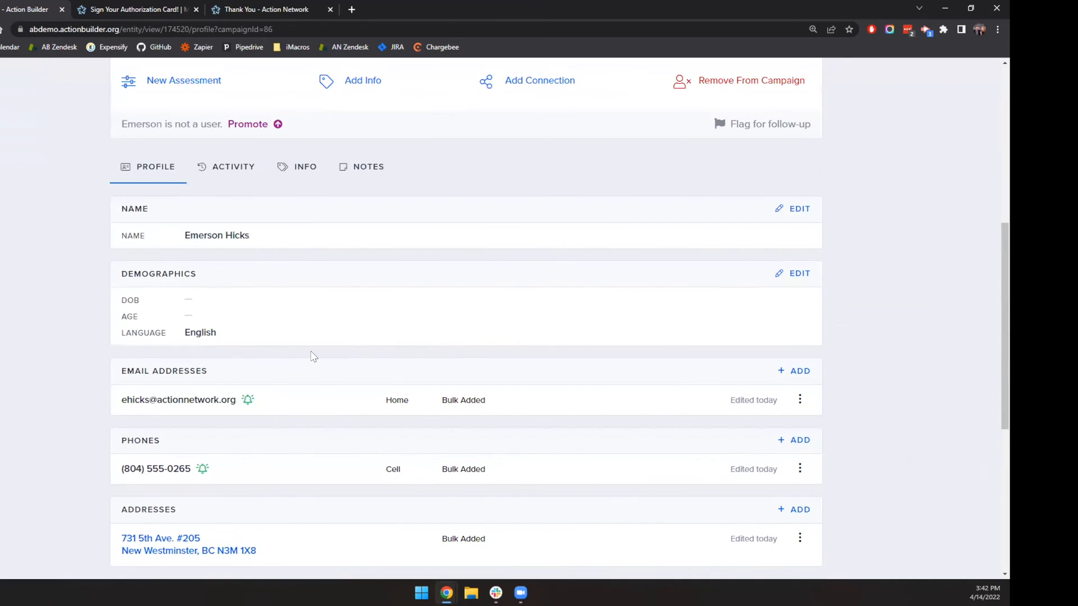
{"action": "scroll", "coordinate": [309, 360], "scroll_direction": "up", "scroll_amount": 2}
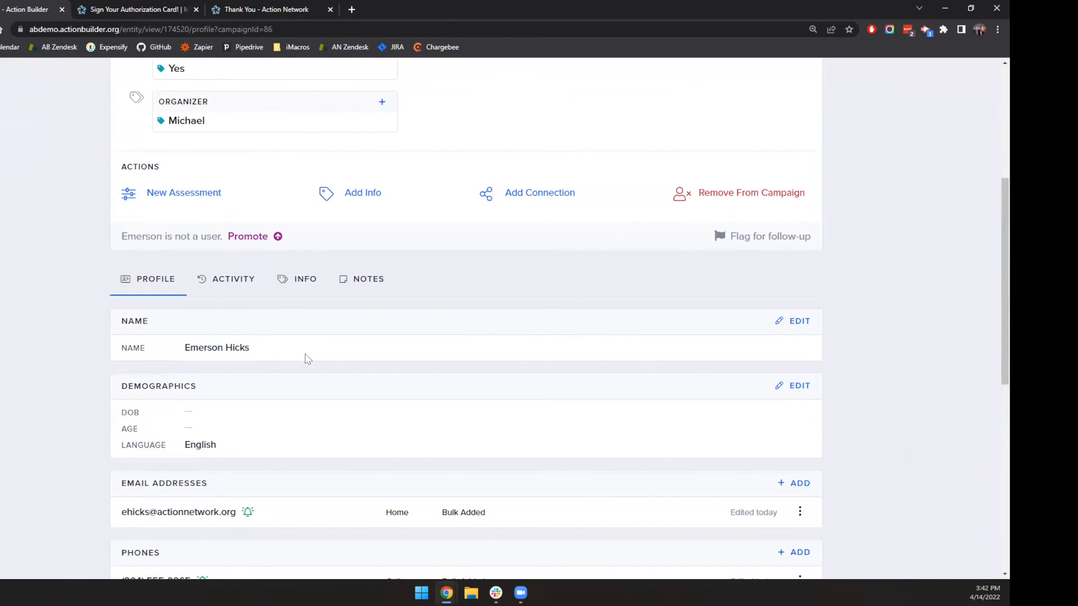
{"action": "scroll", "coordinate": [309, 357], "scroll_direction": "up", "scroll_amount": 4}
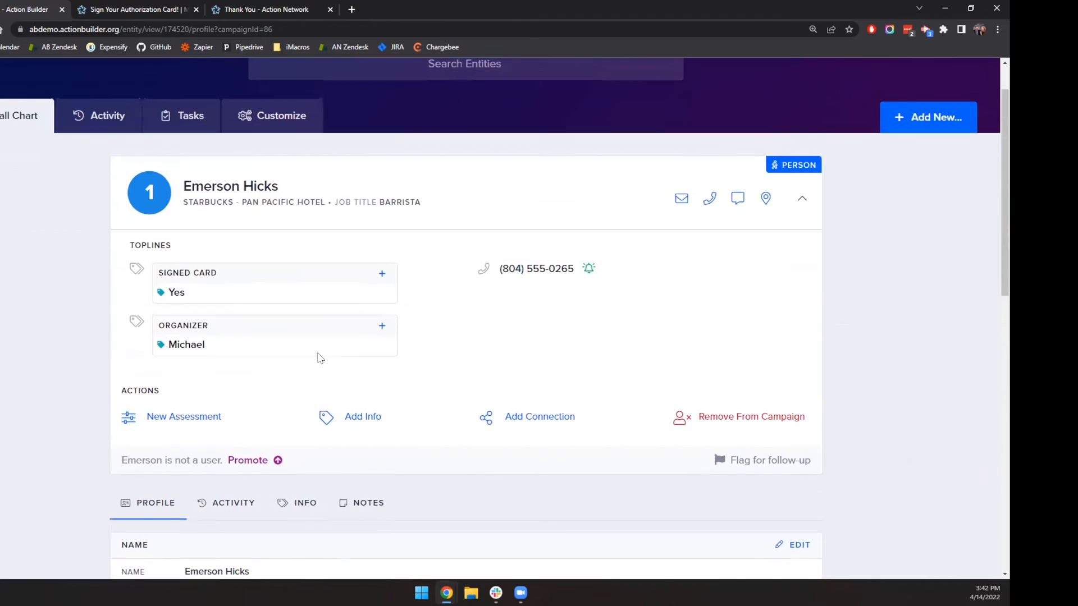
{"action": "left_click", "coordinate": [20, 121]}
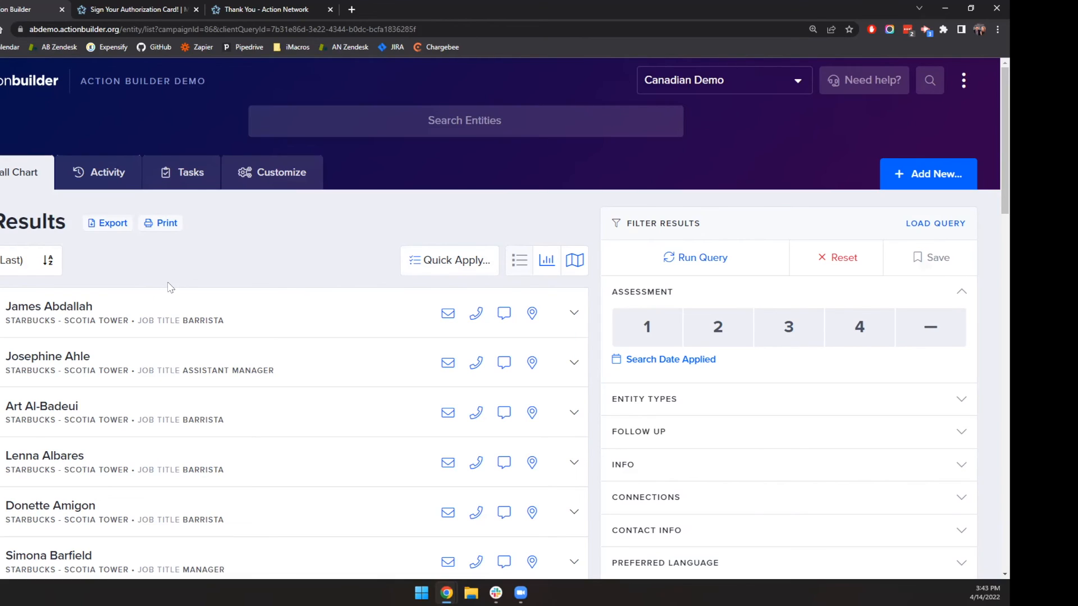
{"action": "left_click", "coordinate": [67, 311]}
{"action": "scroll", "coordinate": [243, 354], "scroll_direction": "down", "scroll_amount": 3}
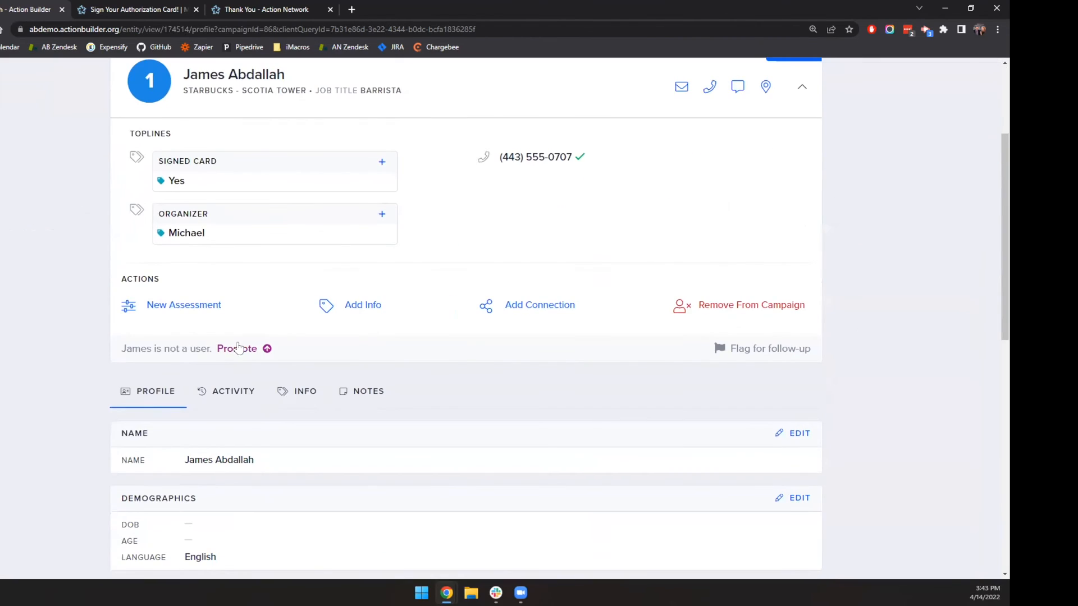
{"action": "left_click", "coordinate": [242, 349]}
{"action": "left_click", "coordinate": [536, 213]}
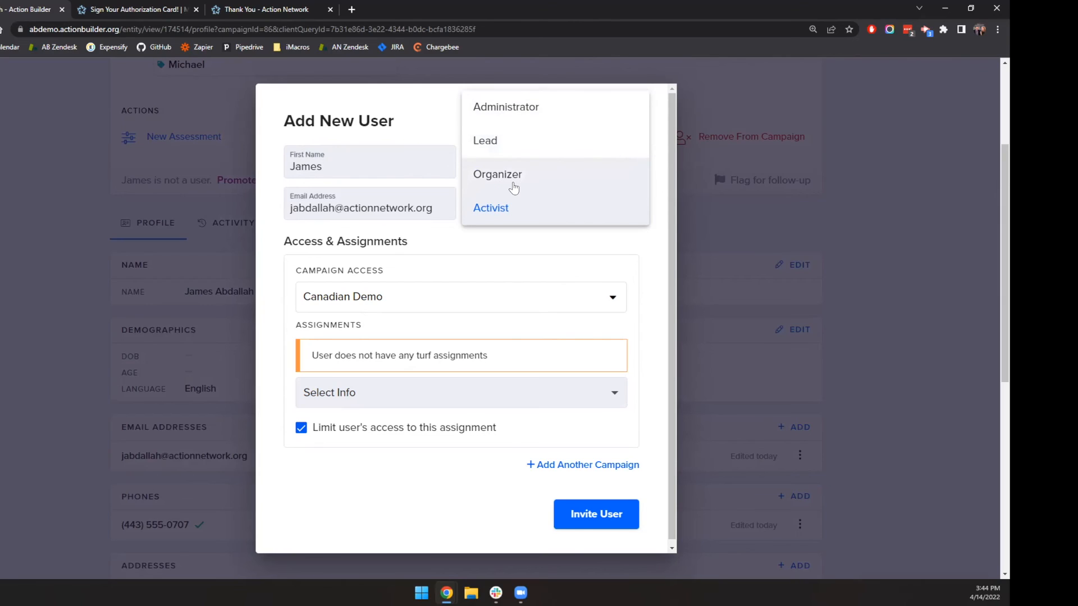
{"action": "left_click", "coordinate": [511, 212]}
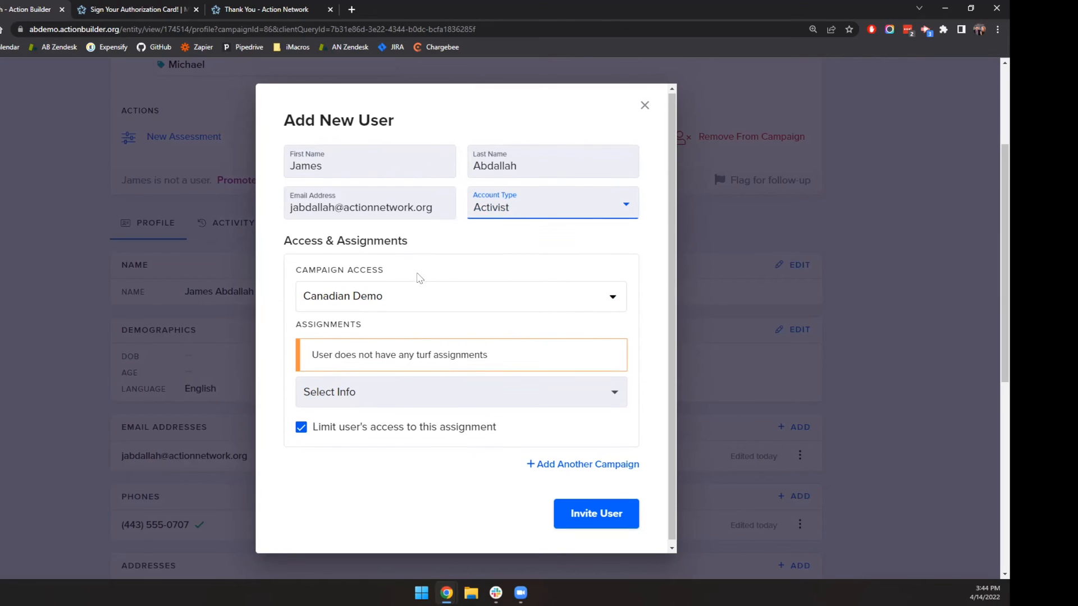
{"action": "left_click", "coordinate": [644, 109]}
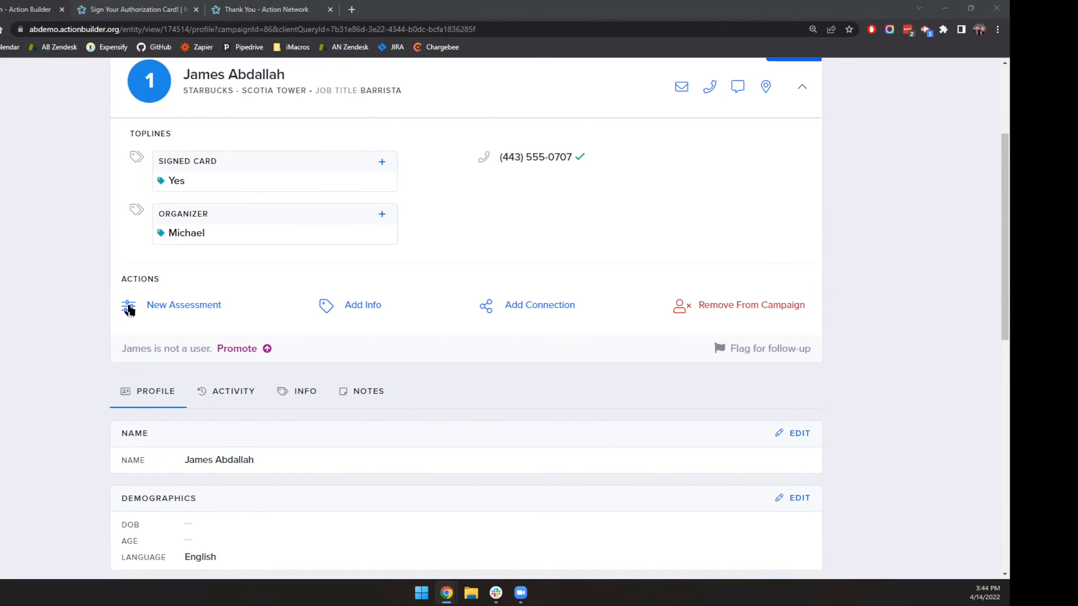
{"action": "scroll", "coordinate": [21, 168], "scroll_direction": "up", "scroll_amount": 3}
Step: Go back to the Canadian Demo Wall Chart results list of Starbucks · Scotia Tower contacts
{"action": "left_click", "coordinate": [21, 169]}
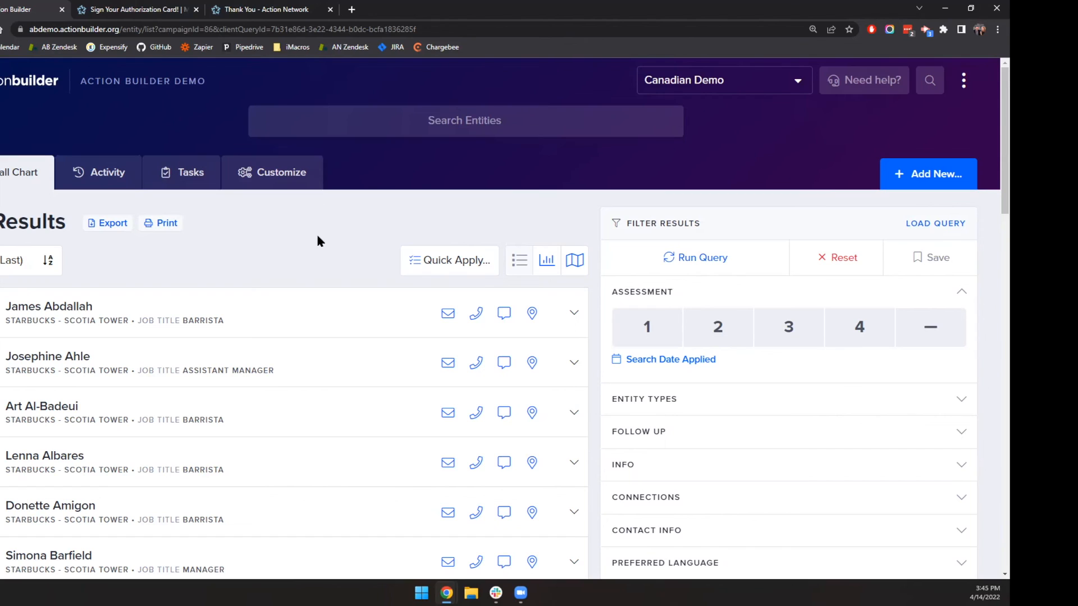
Step: On the admin API & Integrations page, view the Action Network panel, then the Catalist client and workflow ID settings
{"action": "left_click", "coordinate": [963, 80]}
{"action": "left_click", "coordinate": [841, 450]}
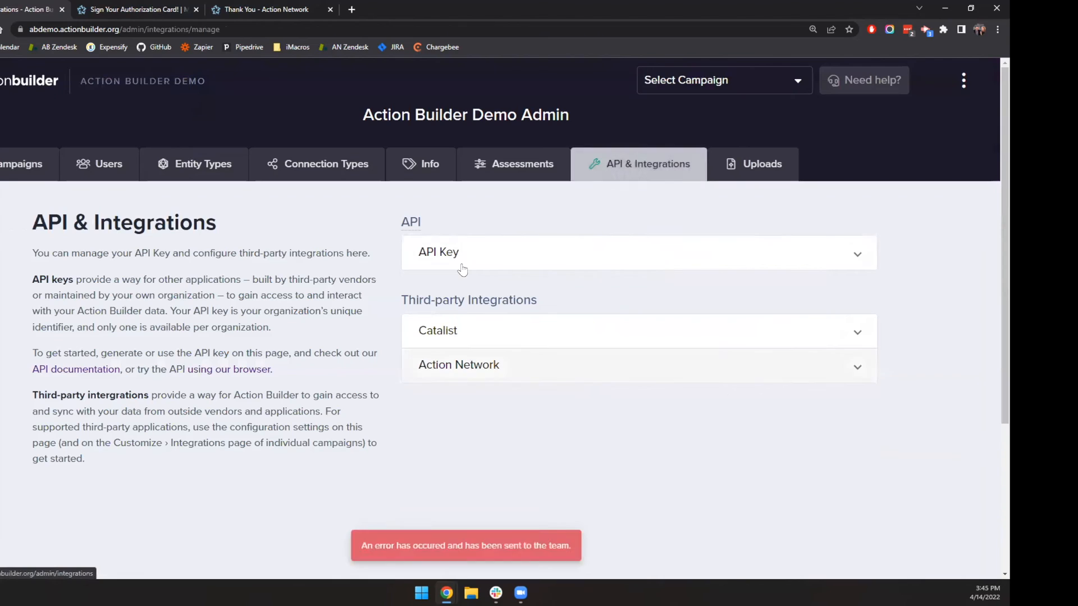
{"action": "scroll", "coordinate": [527, 275], "scroll_direction": "down", "scroll_amount": 2}
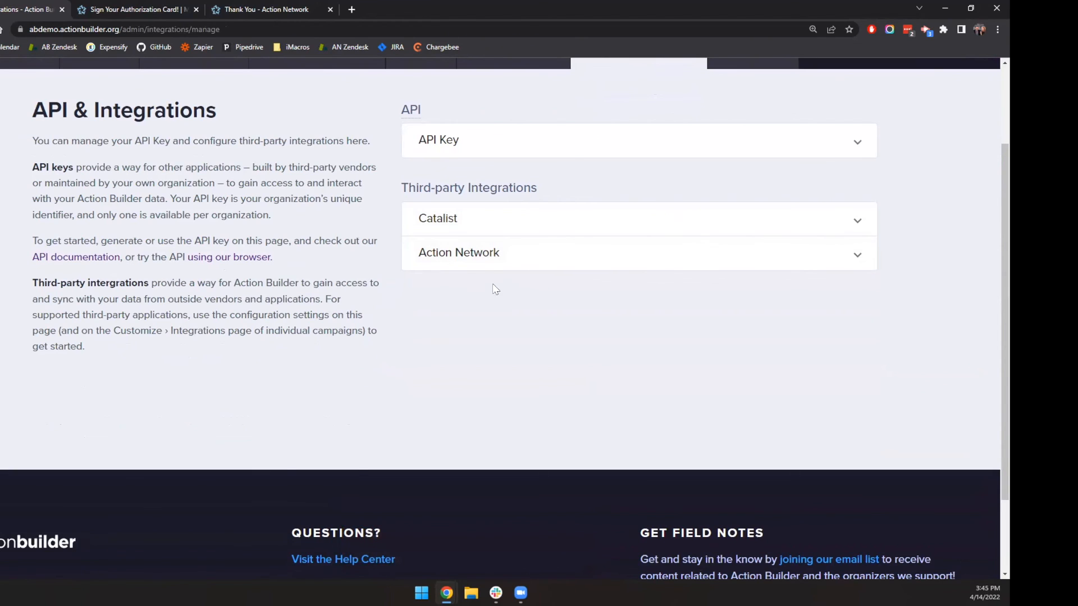
{"action": "left_click", "coordinate": [505, 255]}
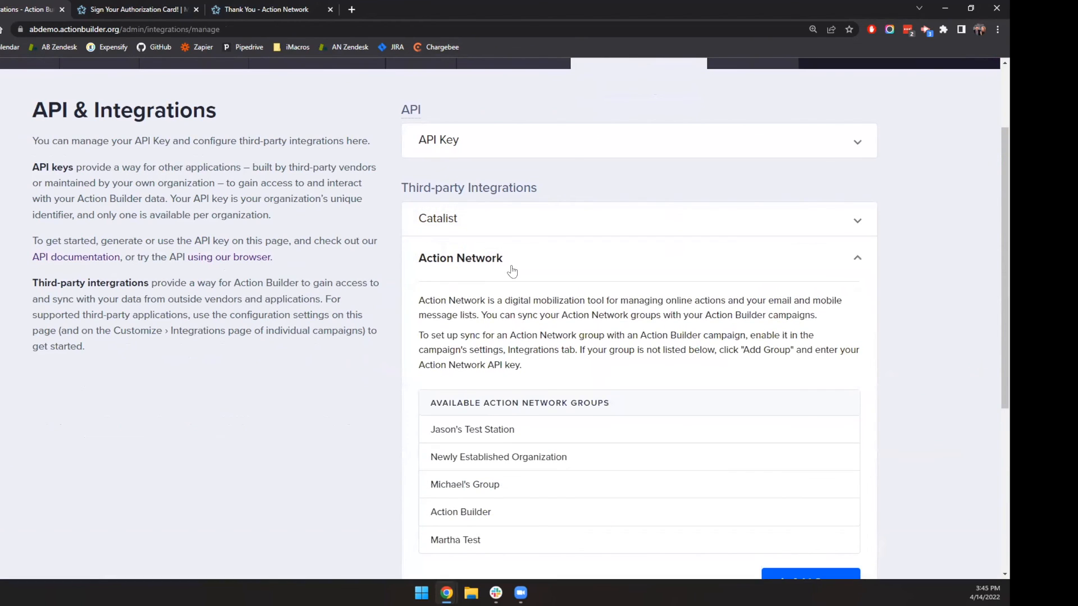
{"action": "left_click", "coordinate": [504, 263]}
{"action": "left_click", "coordinate": [482, 223]}
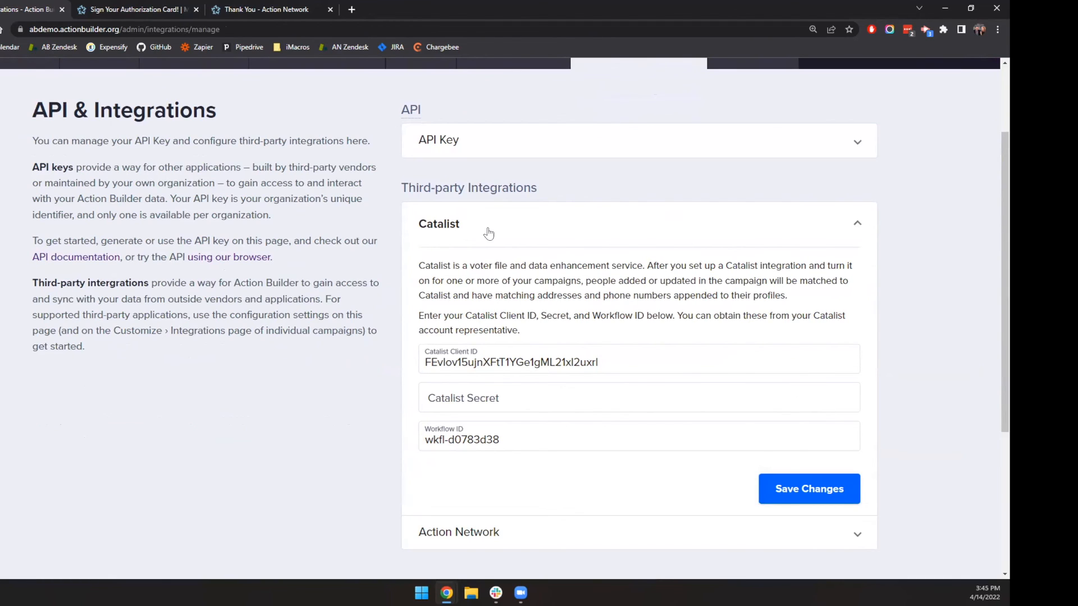
{"action": "left_click", "coordinate": [488, 234]}
Step: Expand the API Key panel and briefly select the organization's generated API key
{"action": "left_click", "coordinate": [469, 149]}
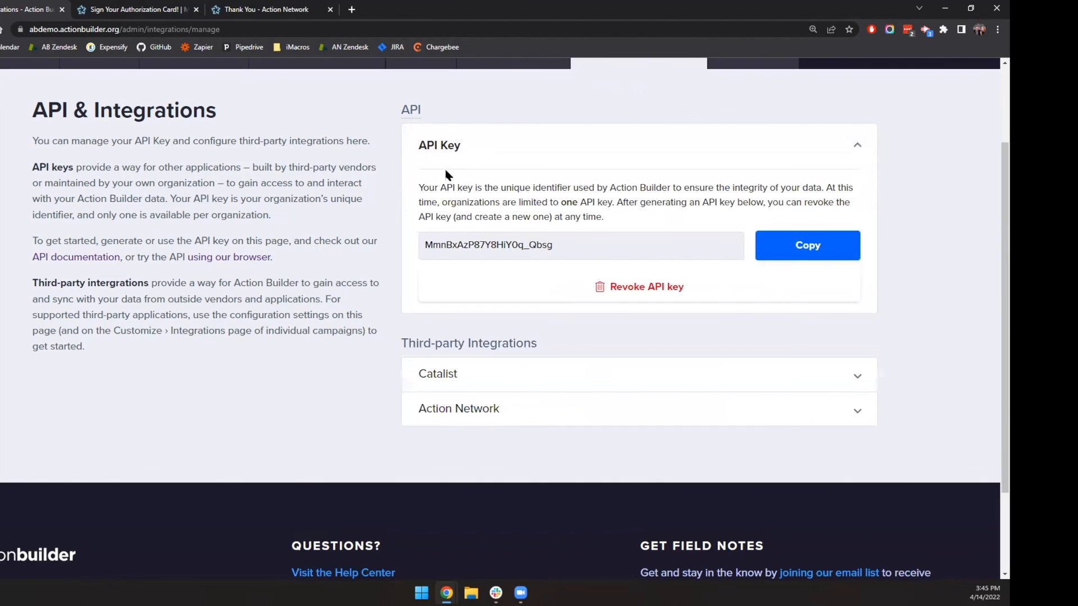
{"action": "left_click_drag", "start_coordinate": [556, 247], "coordinate": [388, 251]}
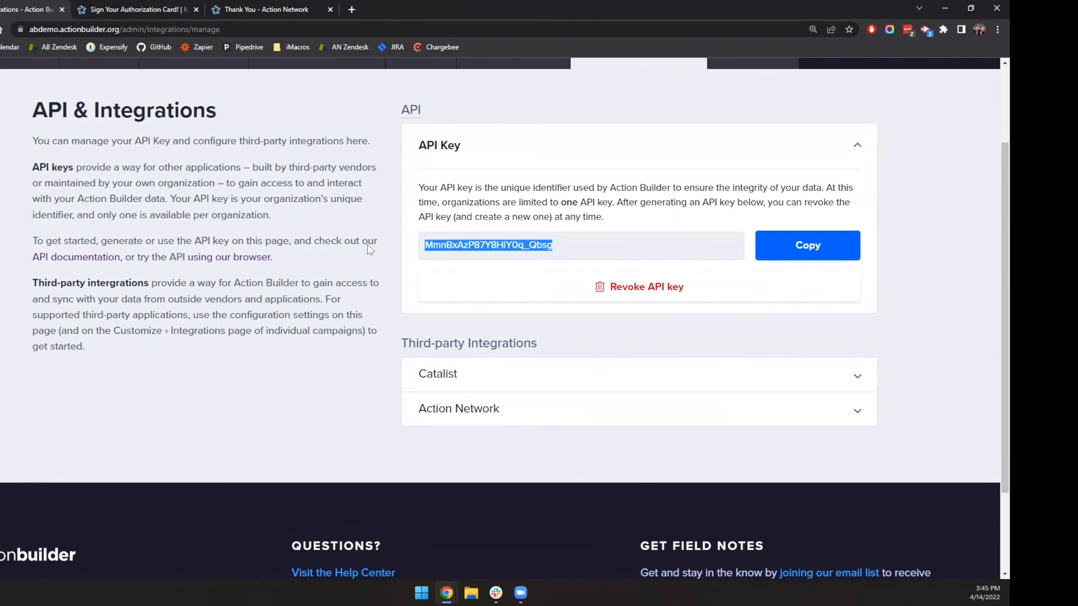
{"action": "left_click", "coordinate": [411, 244]}
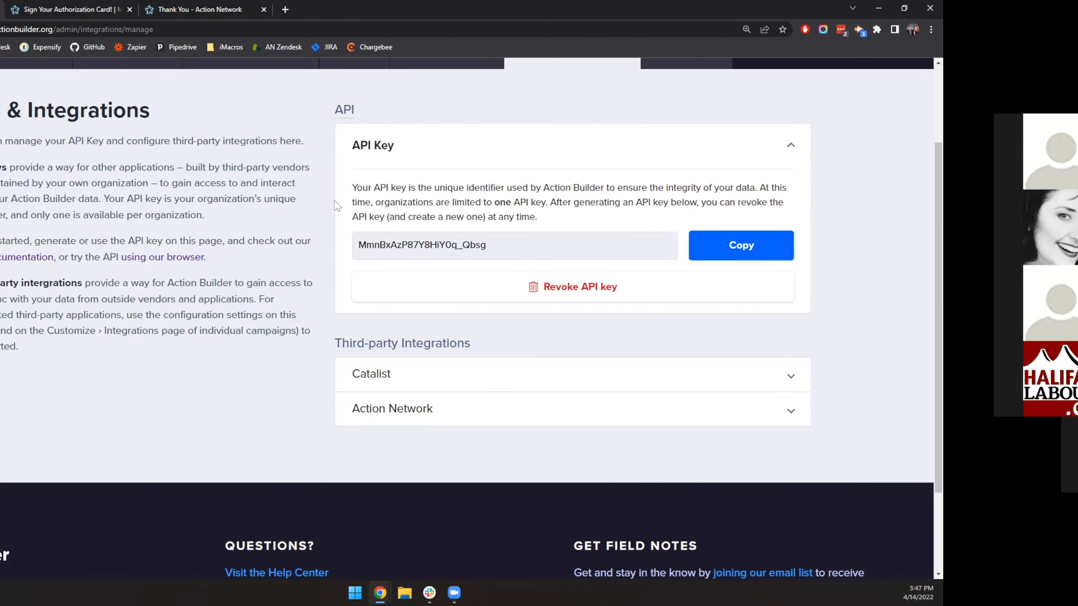
Step: Choose Canadian Demo from the Select Campaign dropdown to reopen its contact list
{"action": "scroll", "coordinate": [168, 224], "scroll_direction": "up", "scroll_amount": 3}
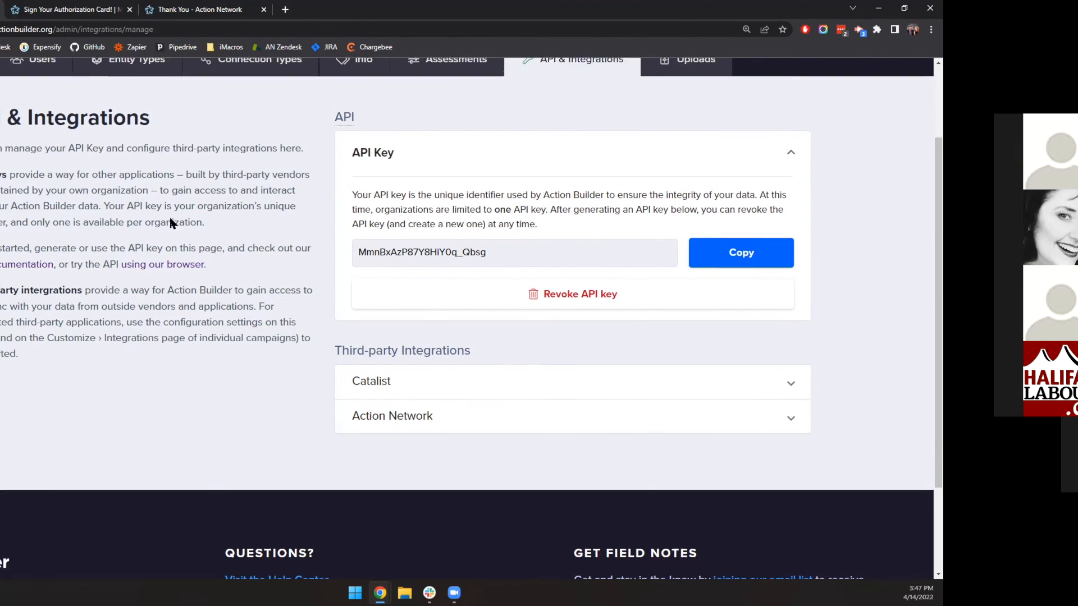
{"action": "left_click", "coordinate": [627, 82]}
{"action": "left_click", "coordinate": [616, 174]}
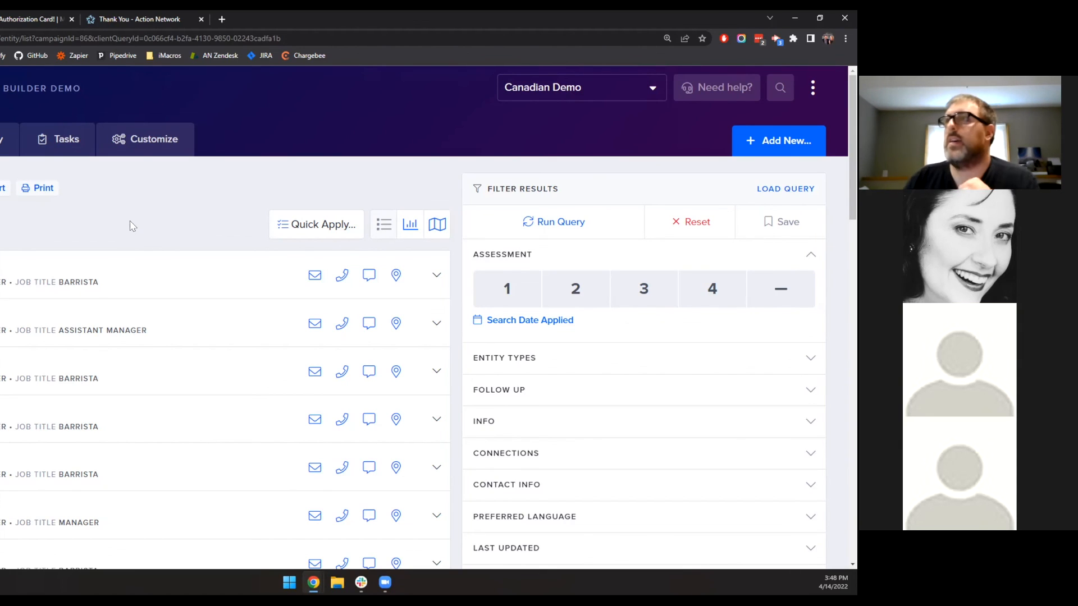
Step: In Action Network, open the Sign Your Authorization Card! form's management page and highlight its tag
{"action": "left_click", "coordinate": [141, 17]}
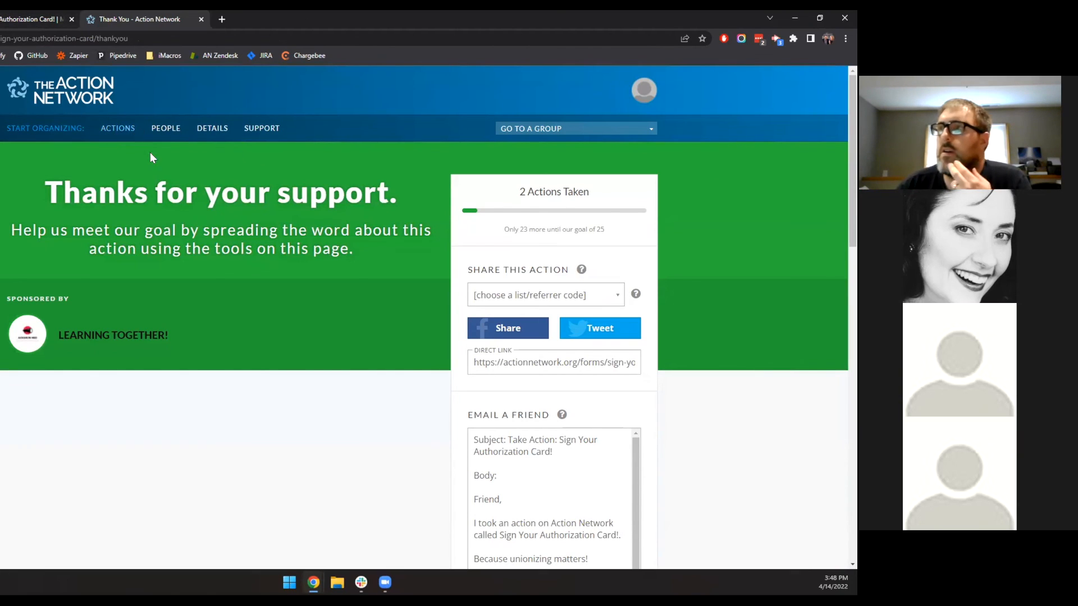
{"action": "left_click", "coordinate": [210, 128]}
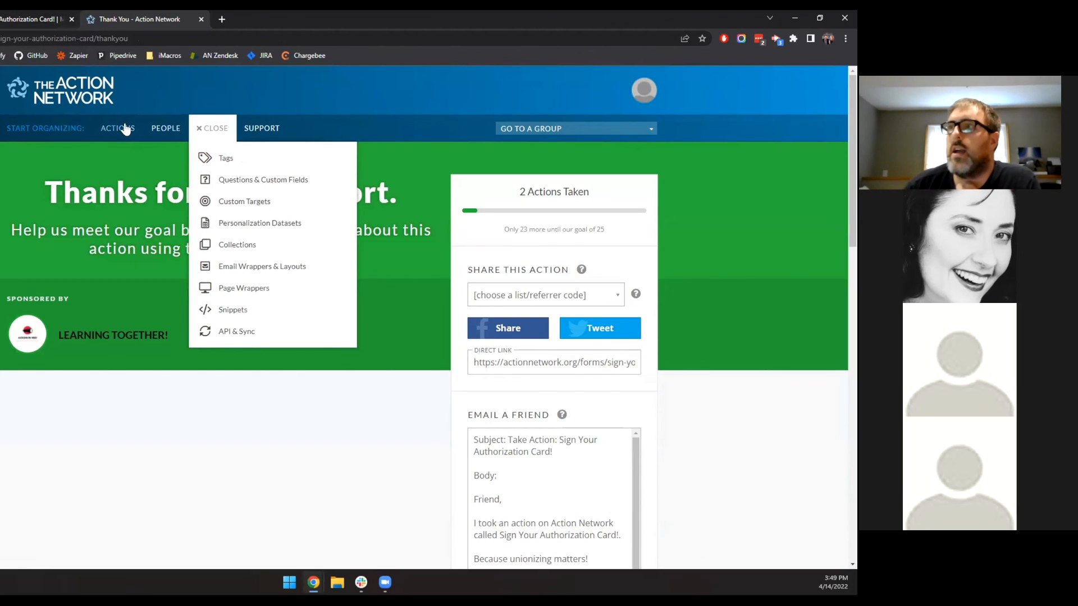
{"action": "left_click", "coordinate": [23, 16]}
{"action": "left_click_drag", "start_coordinate": [157, 296], "coordinate": [45, 294]}
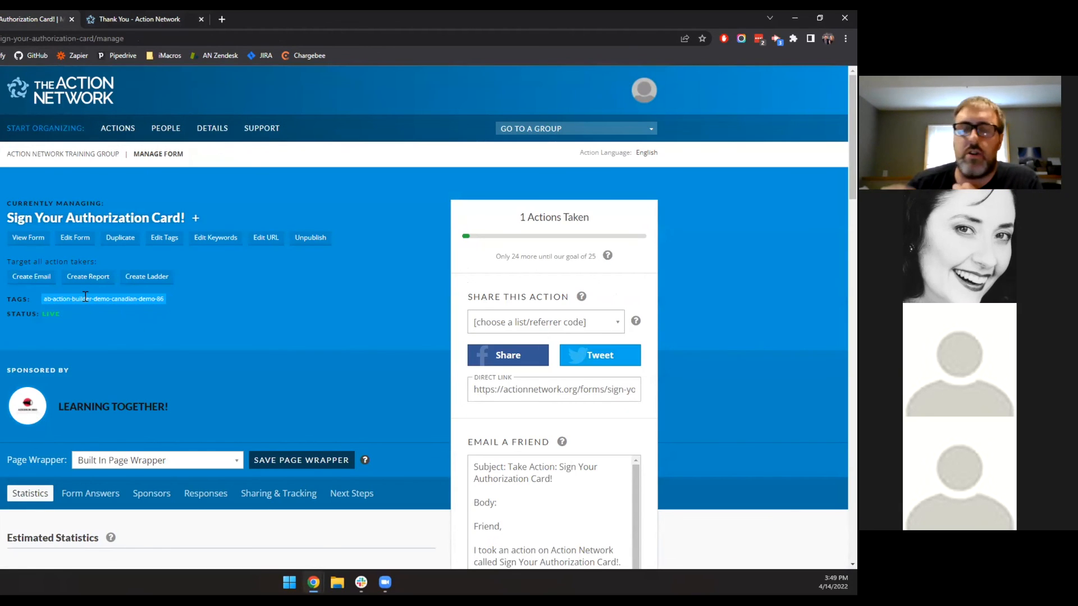
{"action": "left_click", "coordinate": [121, 18]}
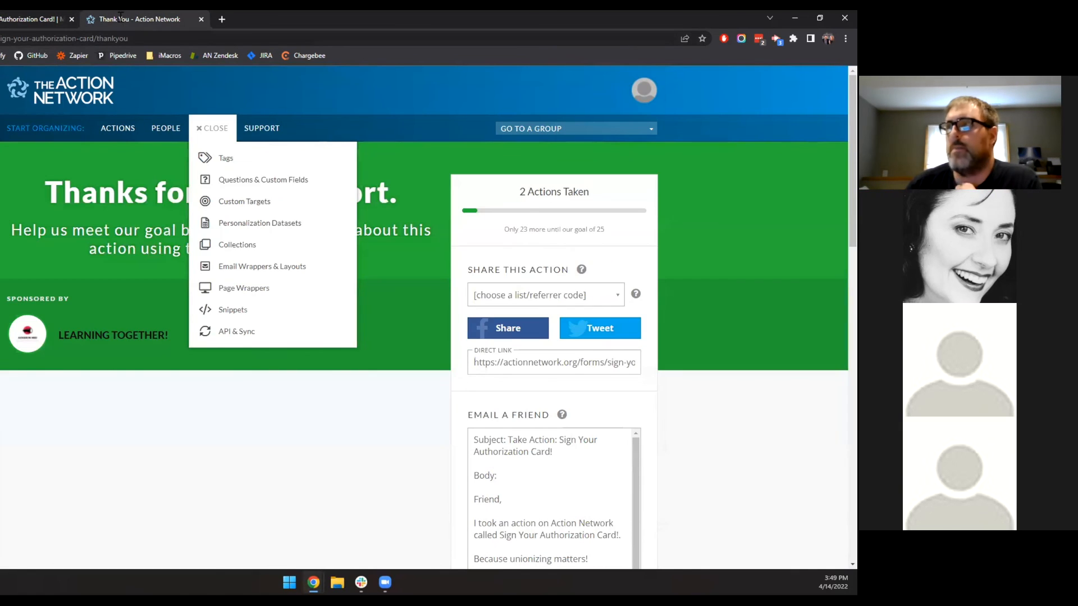
Step: View the form's Form Answers, then show the group's API & Sync page with its API key
{"action": "left_click", "coordinate": [37, 14]}
{"action": "scroll", "coordinate": [131, 252], "scroll_direction": "down", "scroll_amount": 5}
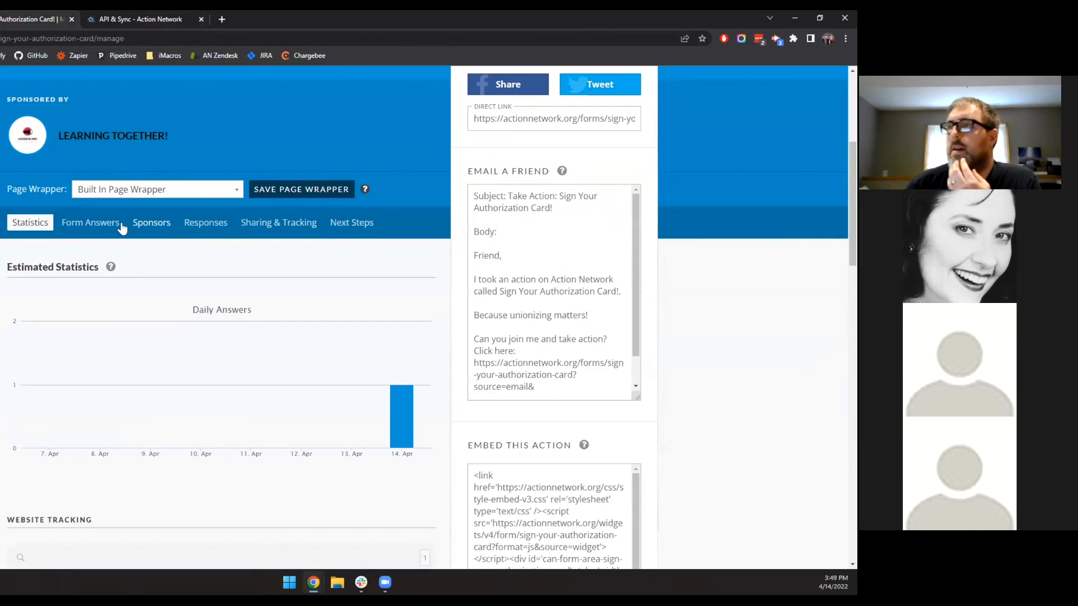
{"action": "left_click", "coordinate": [78, 226]}
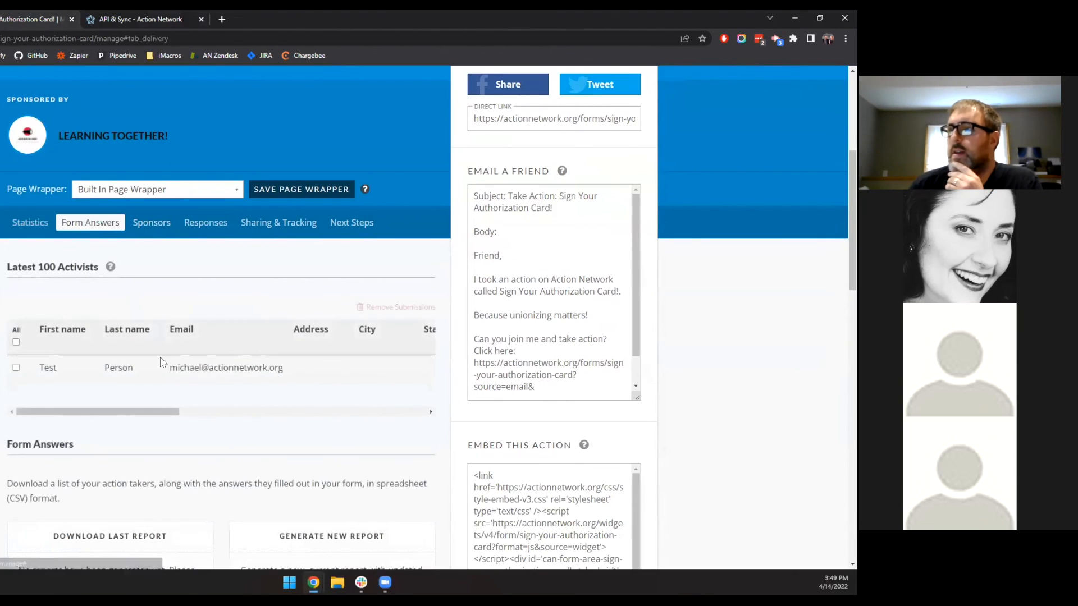
{"action": "left_click", "coordinate": [134, 19]}
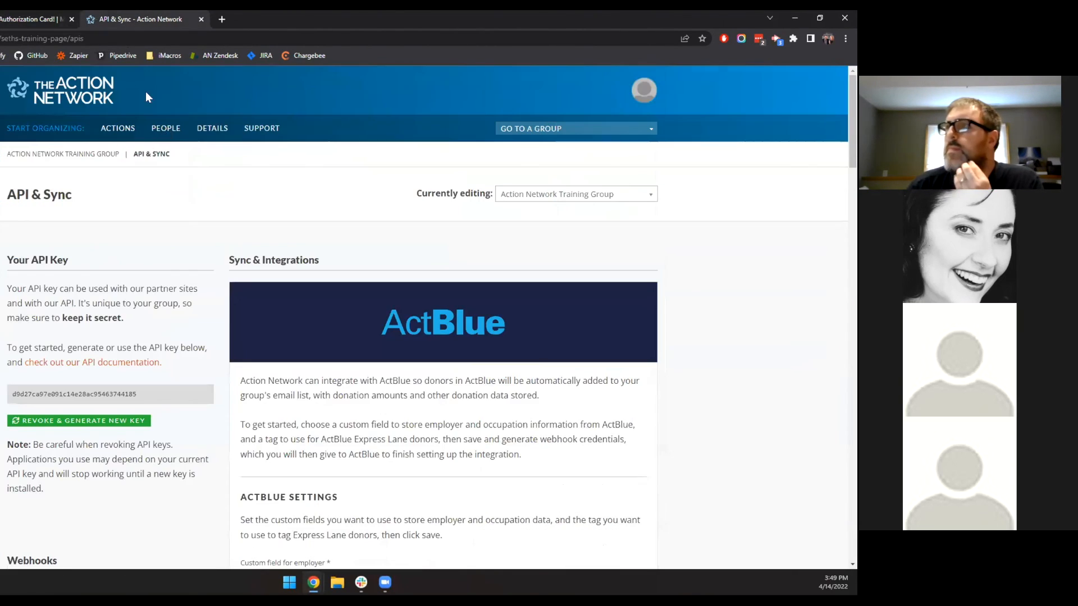
{"action": "scroll", "coordinate": [59, 275], "scroll_direction": "down", "scroll_amount": 3}
{"action": "scroll", "coordinate": [140, 262], "scroll_direction": "down", "scroll_amount": 3}
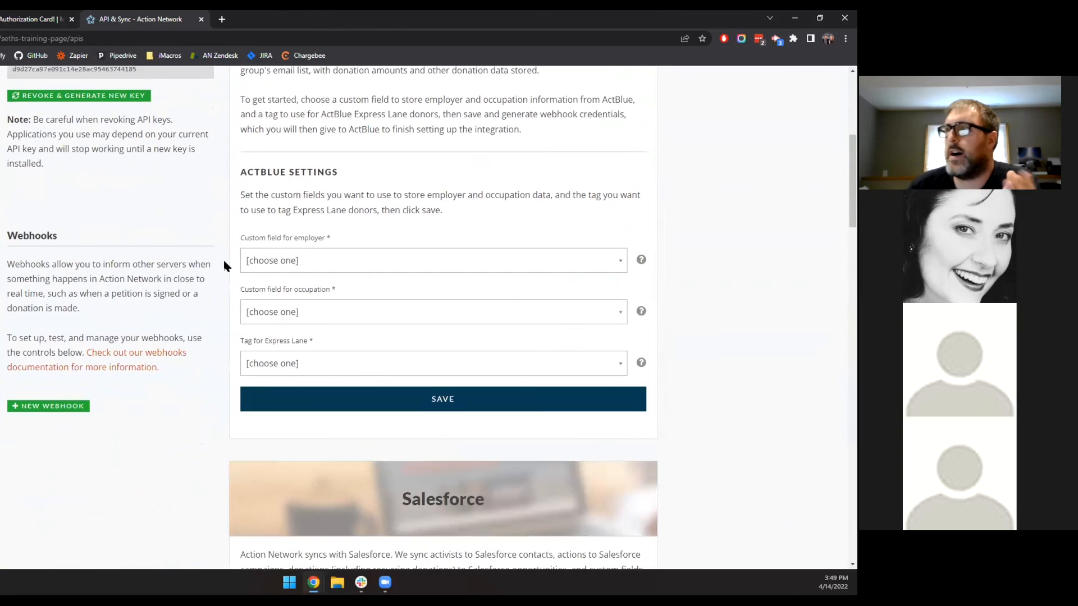
{"action": "scroll", "coordinate": [241, 252], "scroll_direction": "up", "scroll_amount": 5}
{"action": "scroll", "coordinate": [265, 245], "scroll_direction": "up", "scroll_amount": 2}
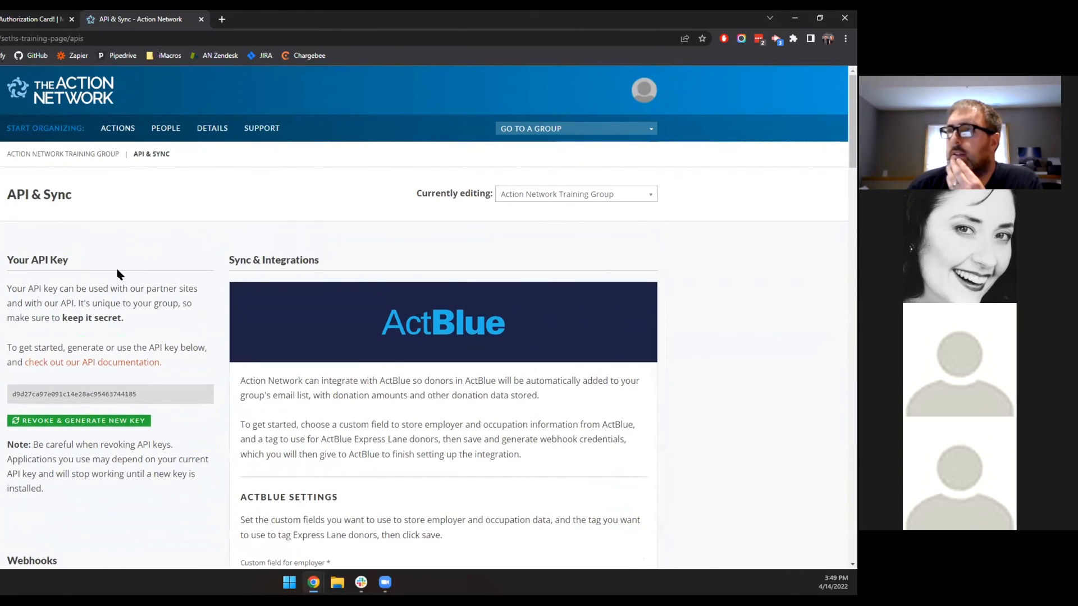
{"action": "scroll", "coordinate": [144, 247], "scroll_direction": "down", "scroll_amount": 15}
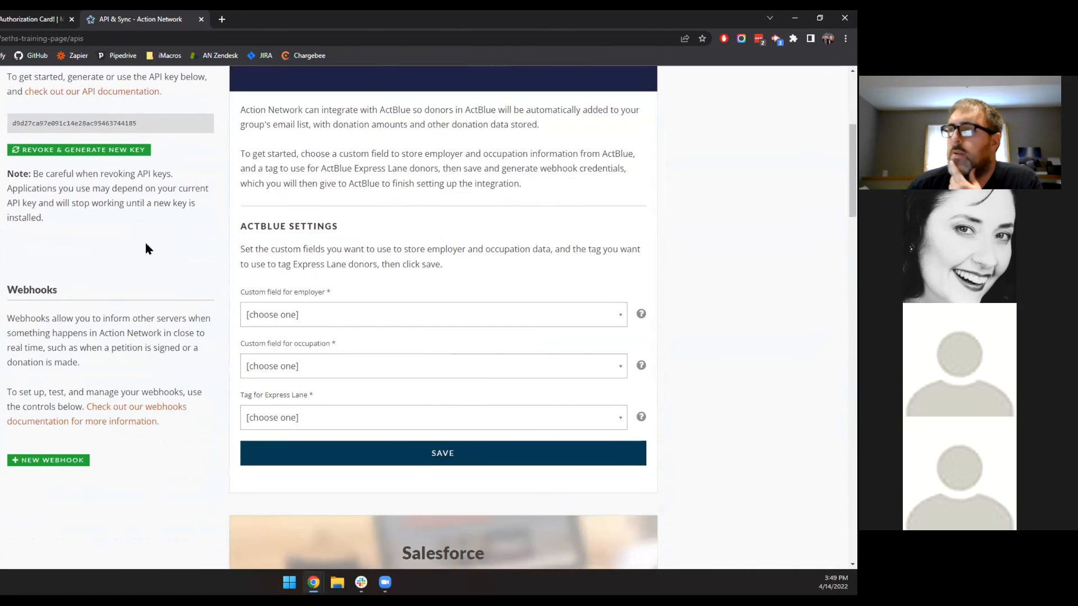
{"action": "scroll", "coordinate": [325, 253], "scroll_direction": "down", "scroll_amount": 8}
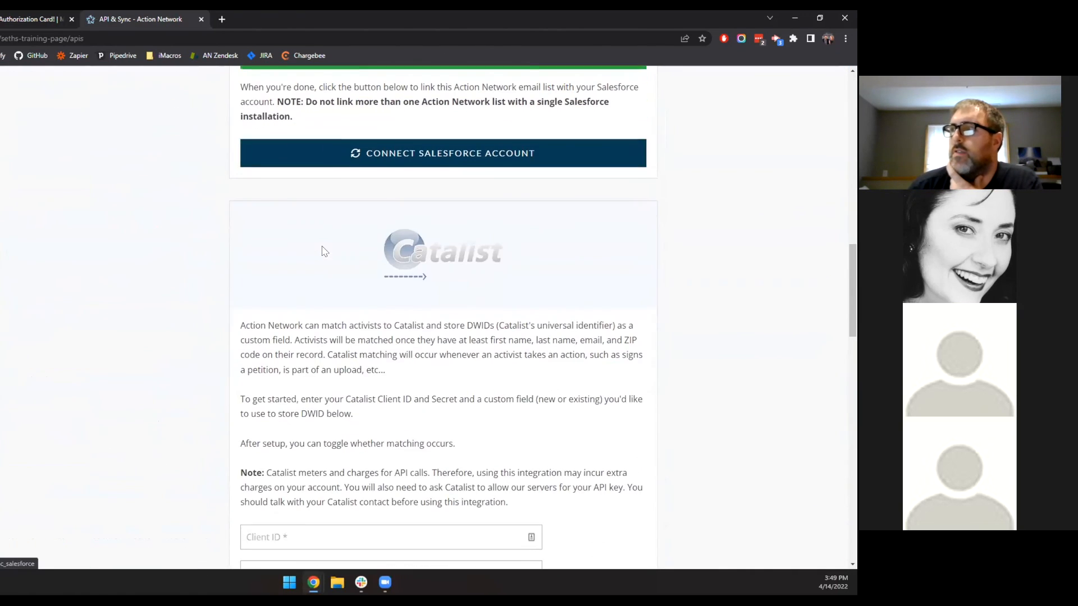
{"action": "scroll", "coordinate": [344, 268], "scroll_direction": "down", "scroll_amount": 3}
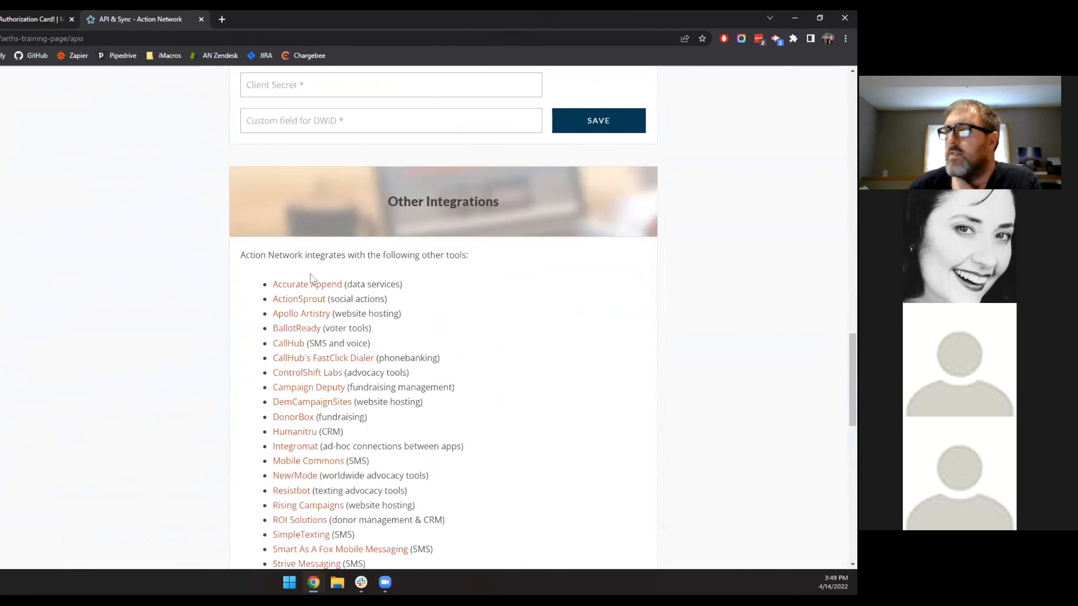
{"action": "scroll", "coordinate": [327, 324], "scroll_direction": "down", "scroll_amount": 5}
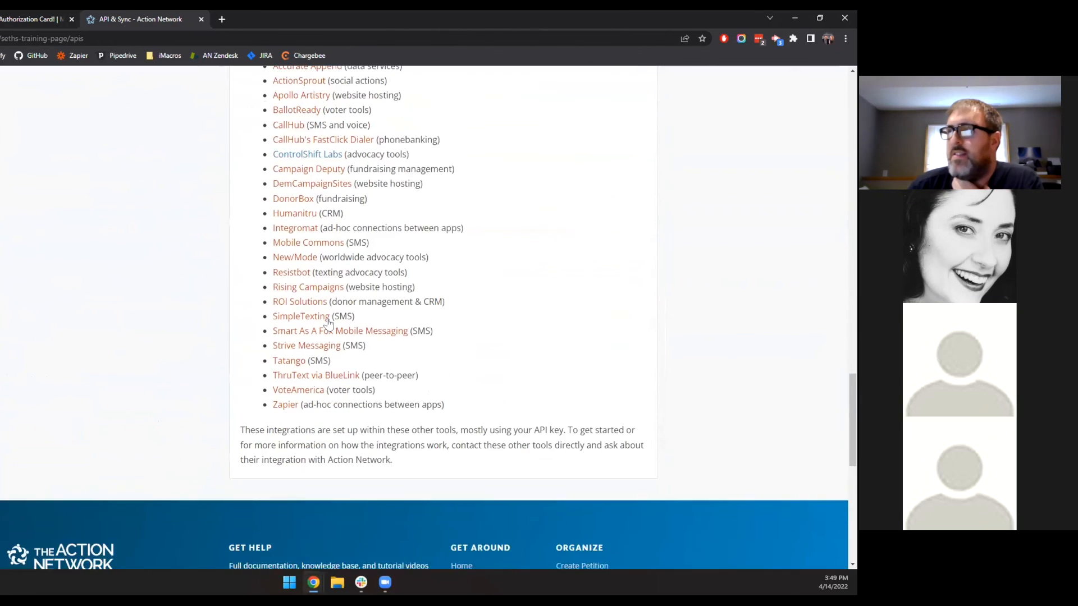
{"action": "scroll", "coordinate": [330, 308], "scroll_direction": "up", "scroll_amount": 1}
{"action": "scroll", "coordinate": [331, 304], "scroll_direction": "up", "scroll_amount": 2}
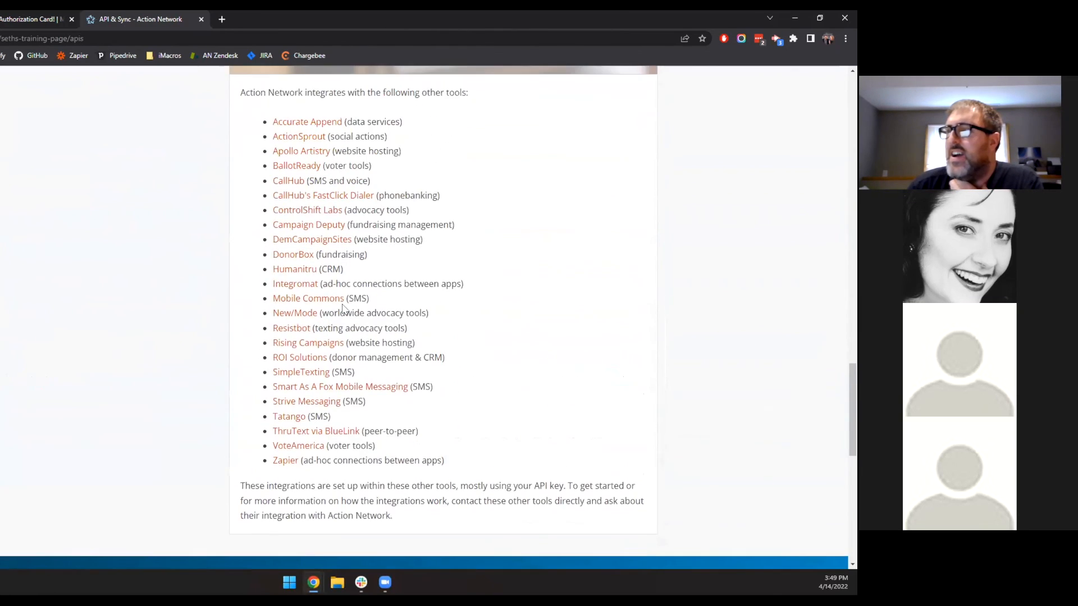
{"action": "scroll", "coordinate": [376, 310], "scroll_direction": "up", "scroll_amount": 1}
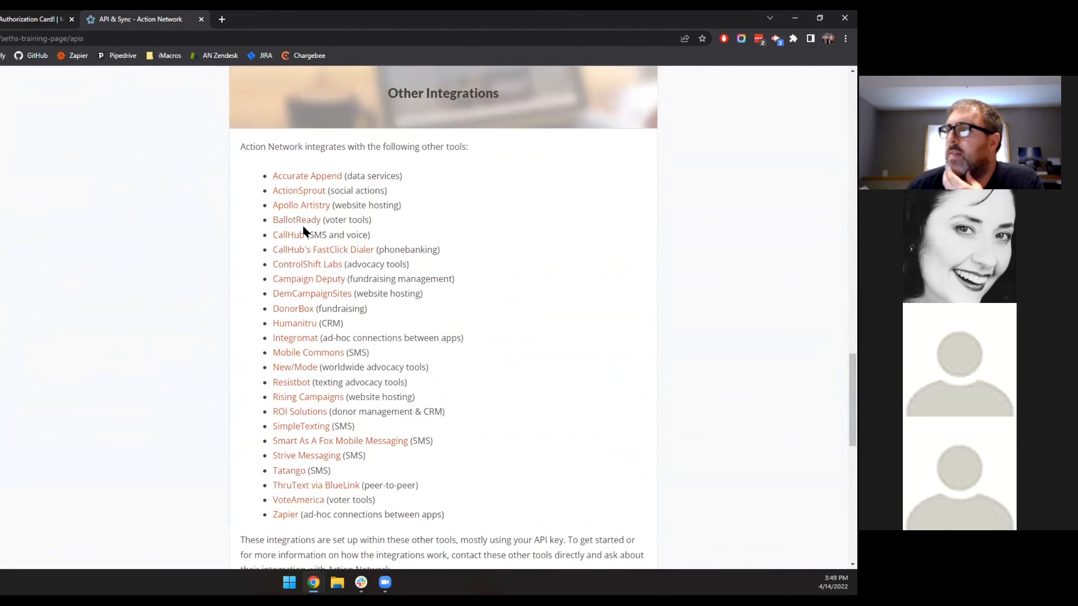
{"action": "scroll", "coordinate": [337, 166], "scroll_direction": "down", "scroll_amount": 1}
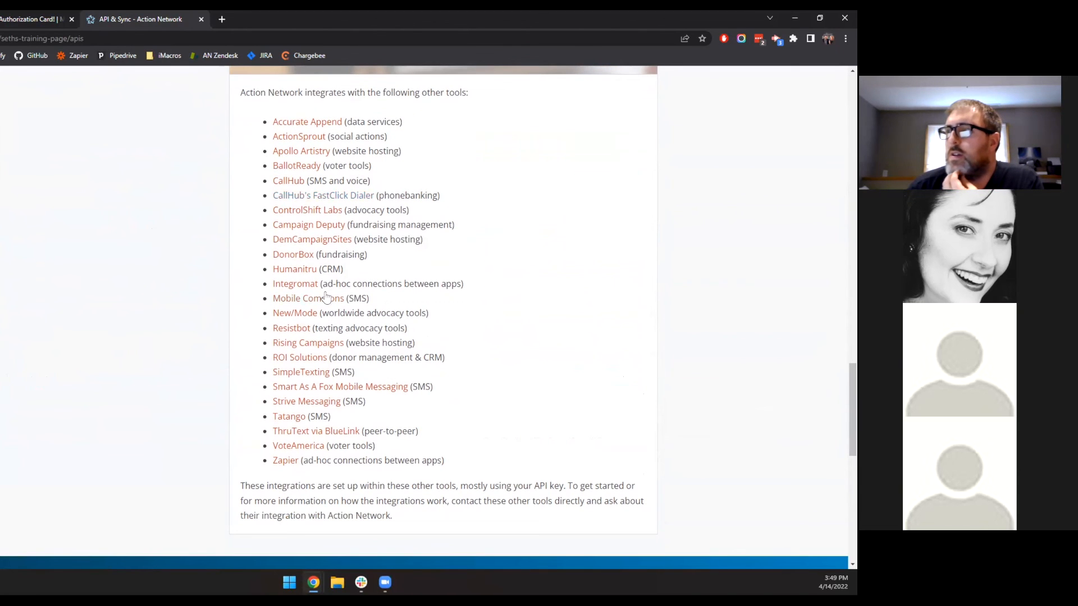